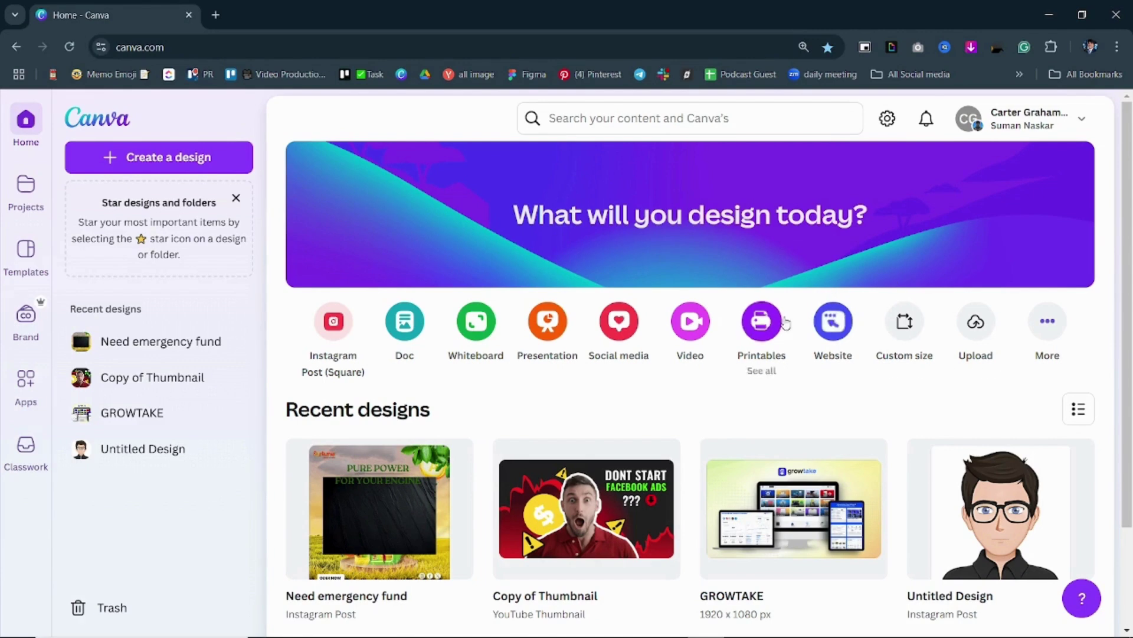
Step: Create a new custom-size design with a width of 1080 px and a height of 1080 px
left_click(905, 324)
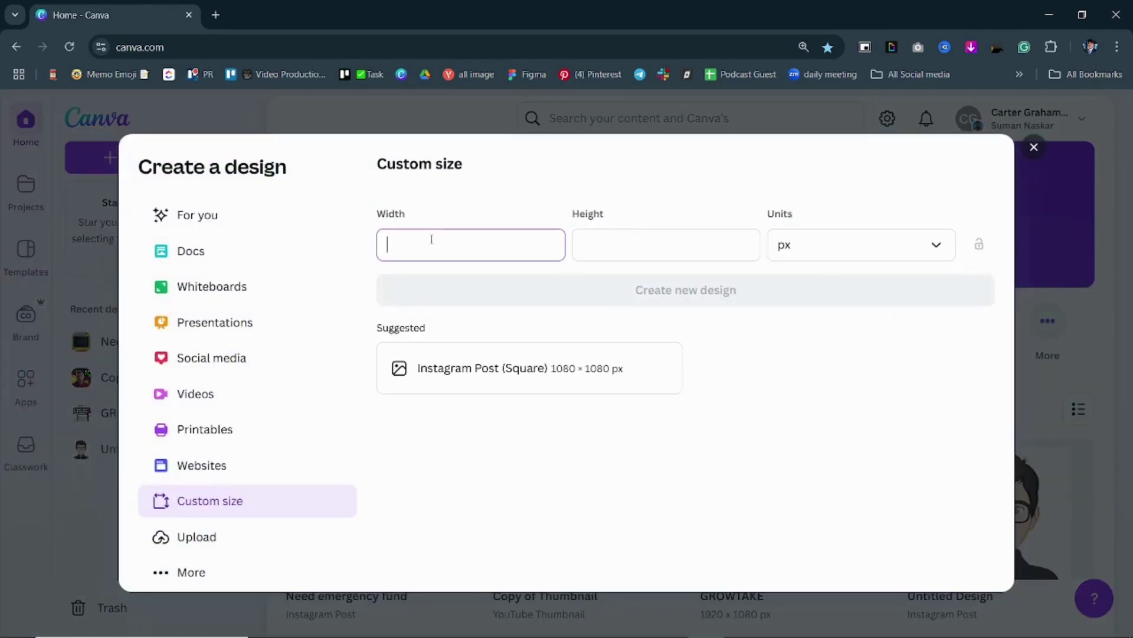
type("10")
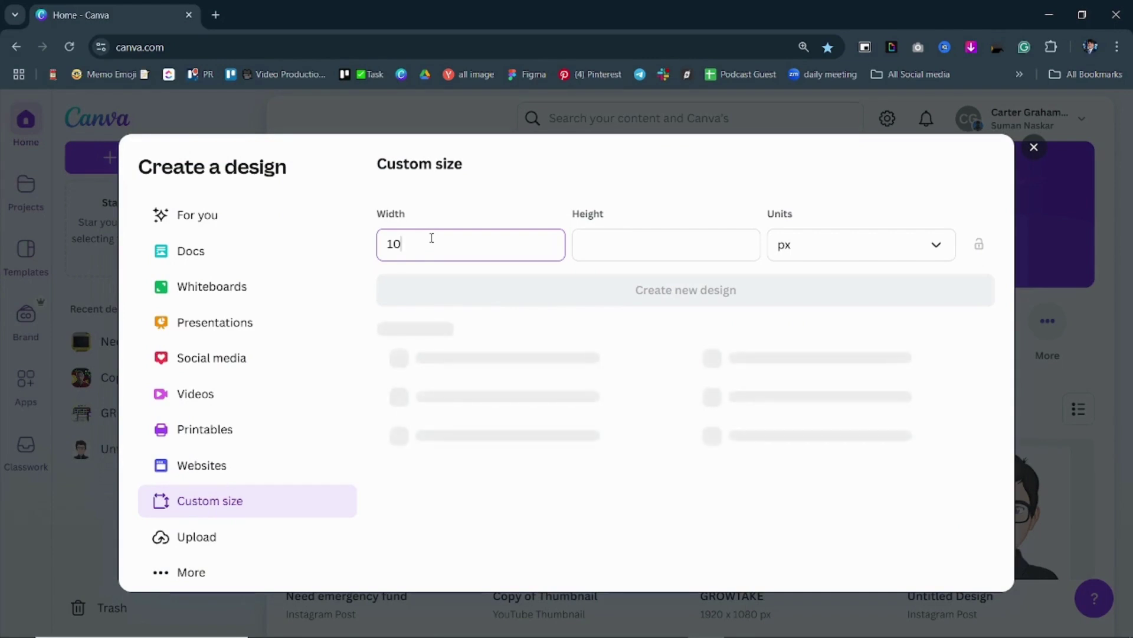
type("80")
key("Tab")
type("1080")
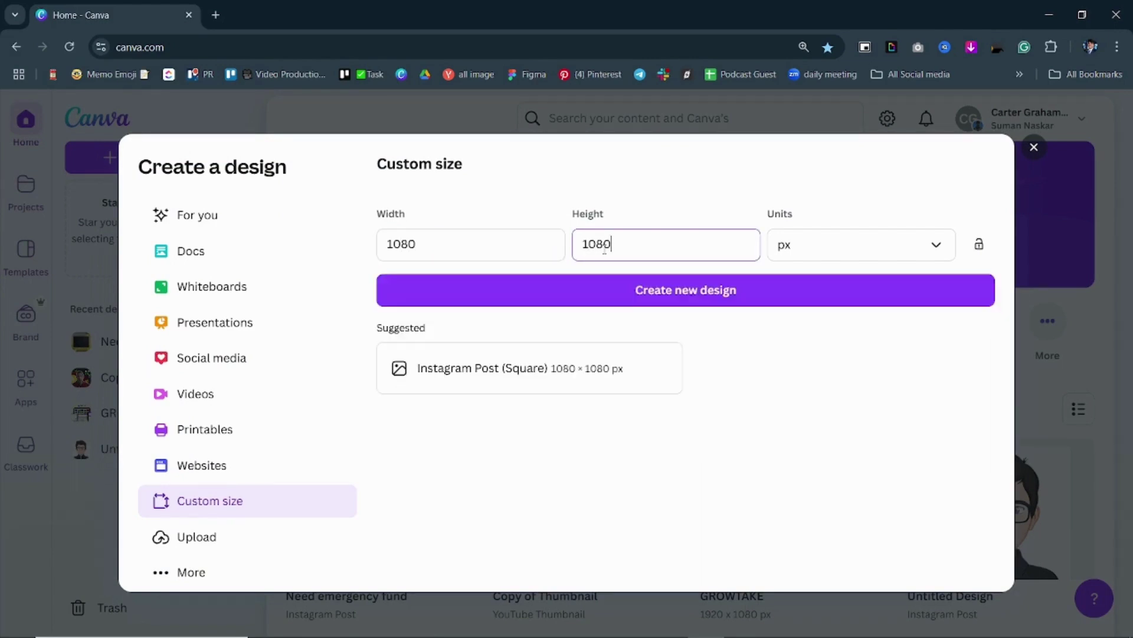
left_click(636, 293)
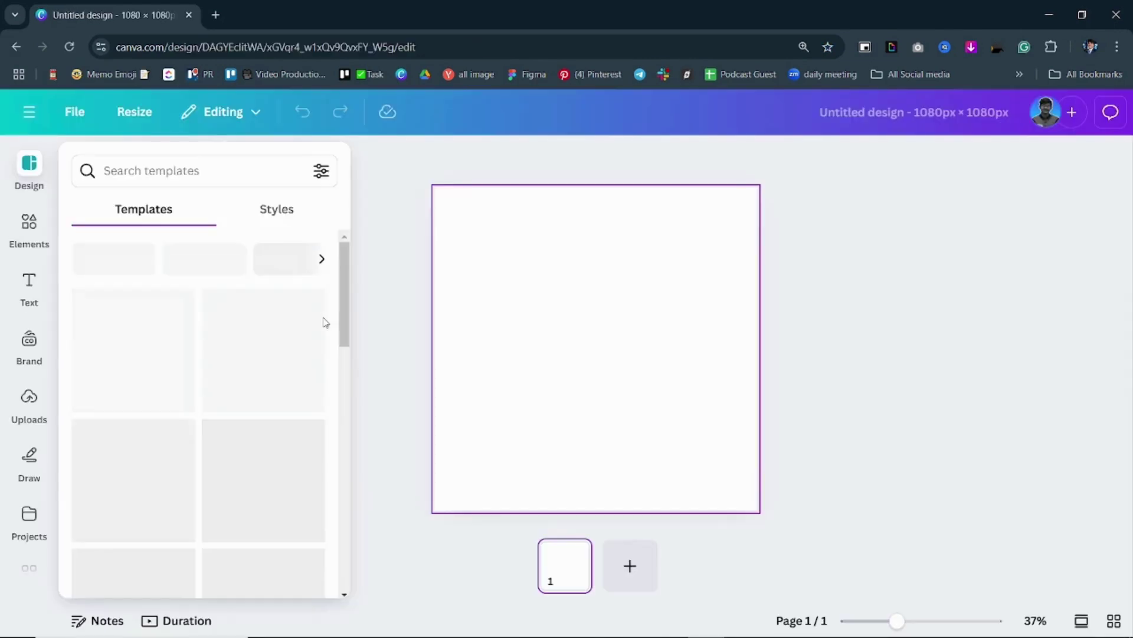
Step: Add the uploaded sunset grass field photo to the page and set it as the background
left_click(28, 400)
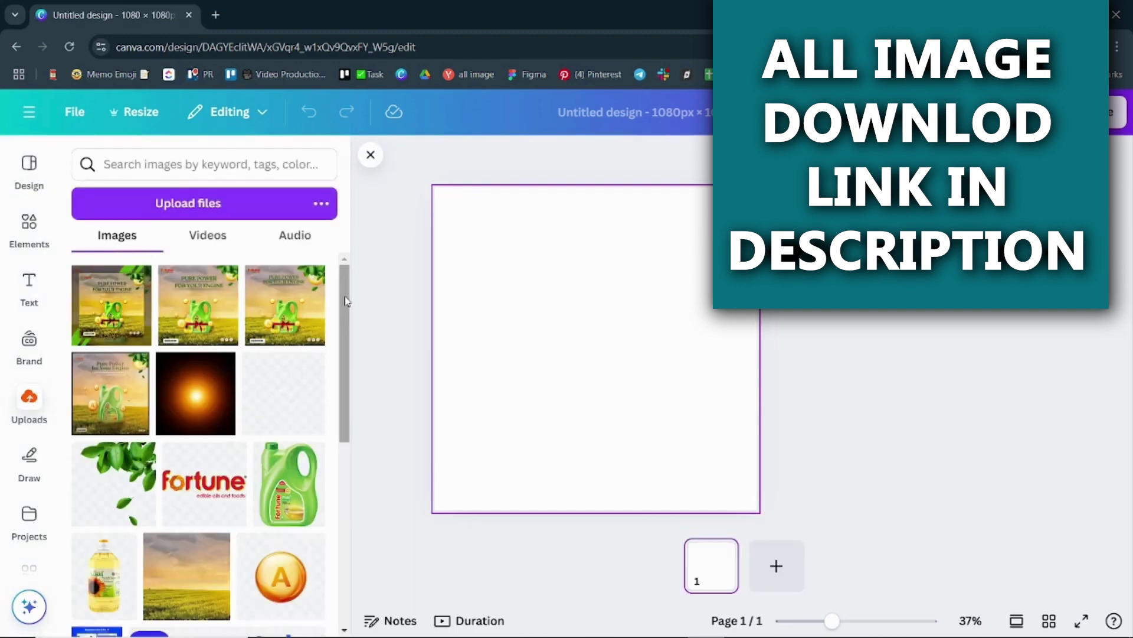
left_click_drag(347, 300, 329, 384)
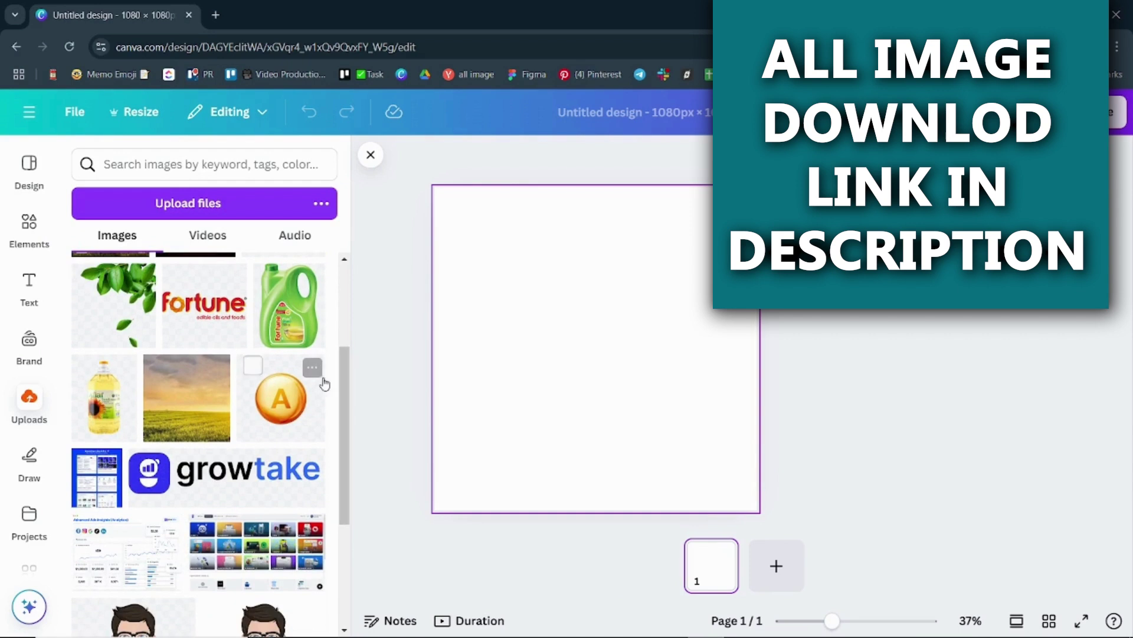
left_click(187, 394)
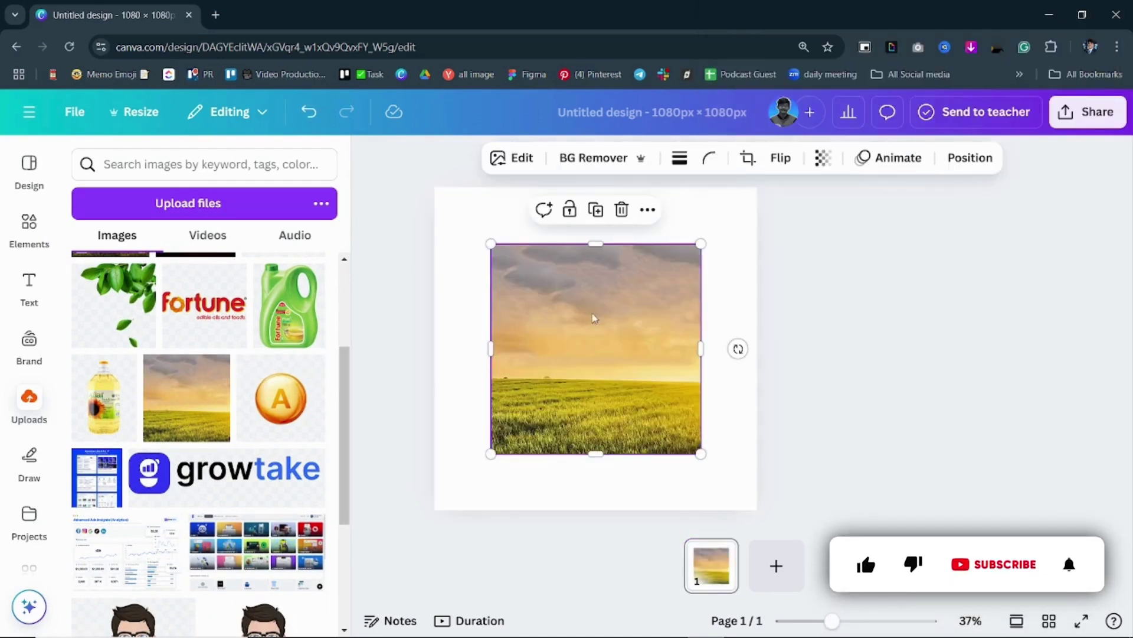
left_click(715, 272)
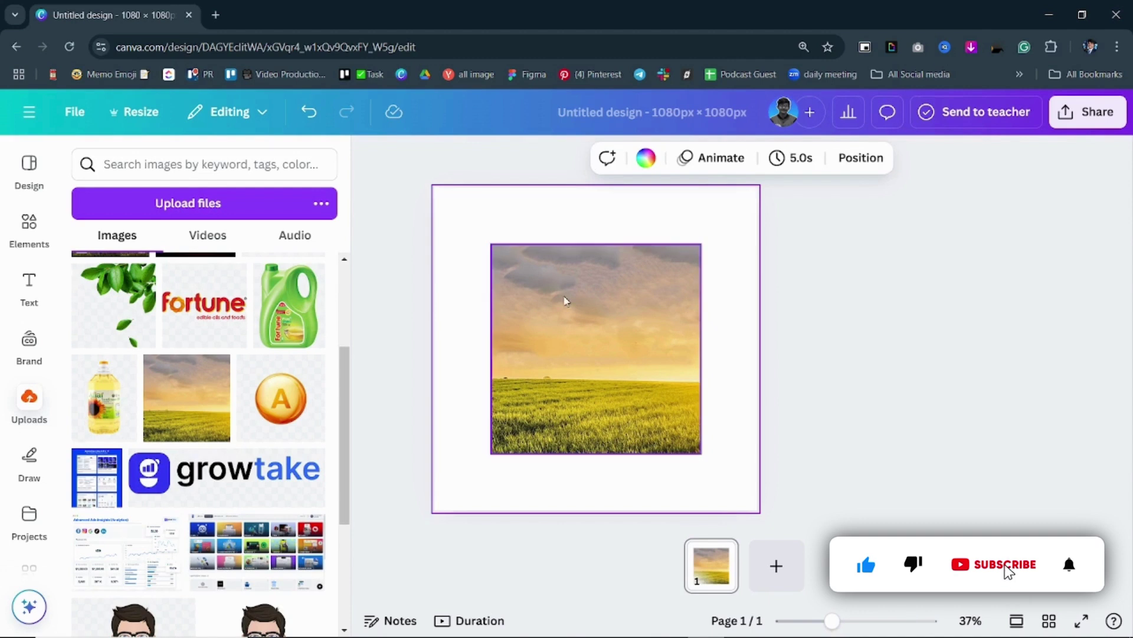
left_click(579, 308)
right_click(578, 321)
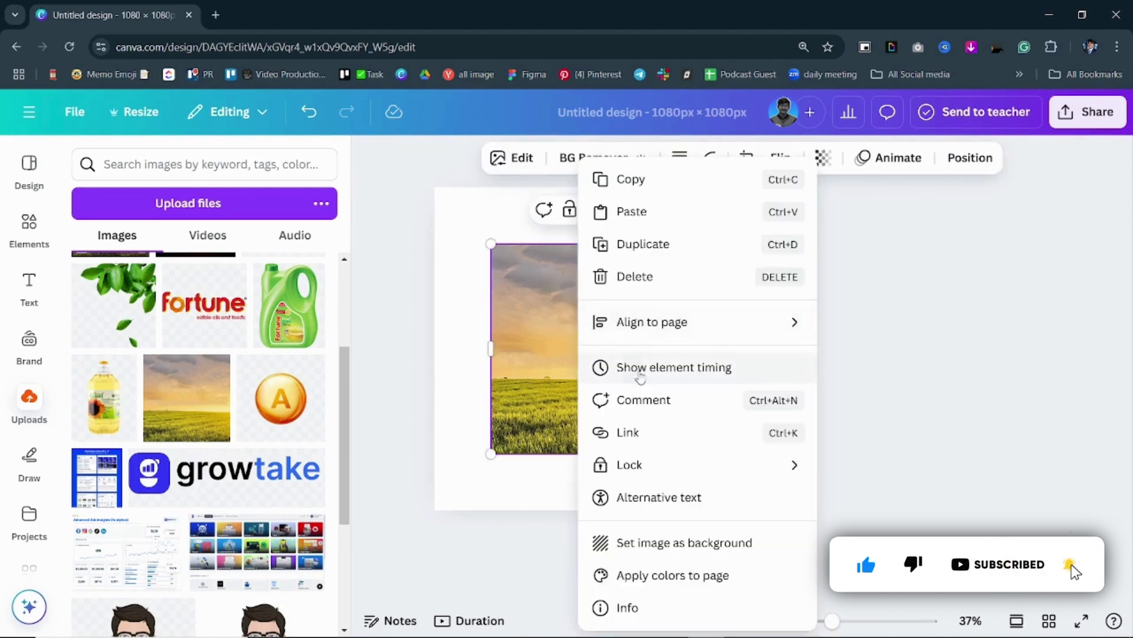
left_click(624, 542)
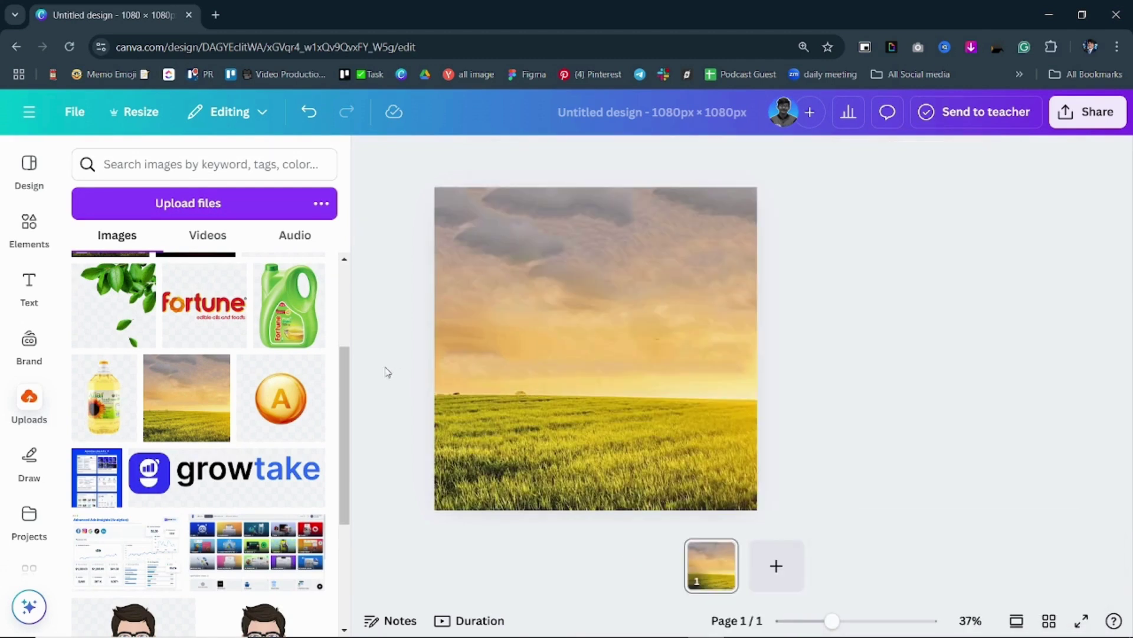
Step: Add the uploaded green Fortune oil can, shrink it and place it at the centre of the page, standing on the grass
left_click(285, 326)
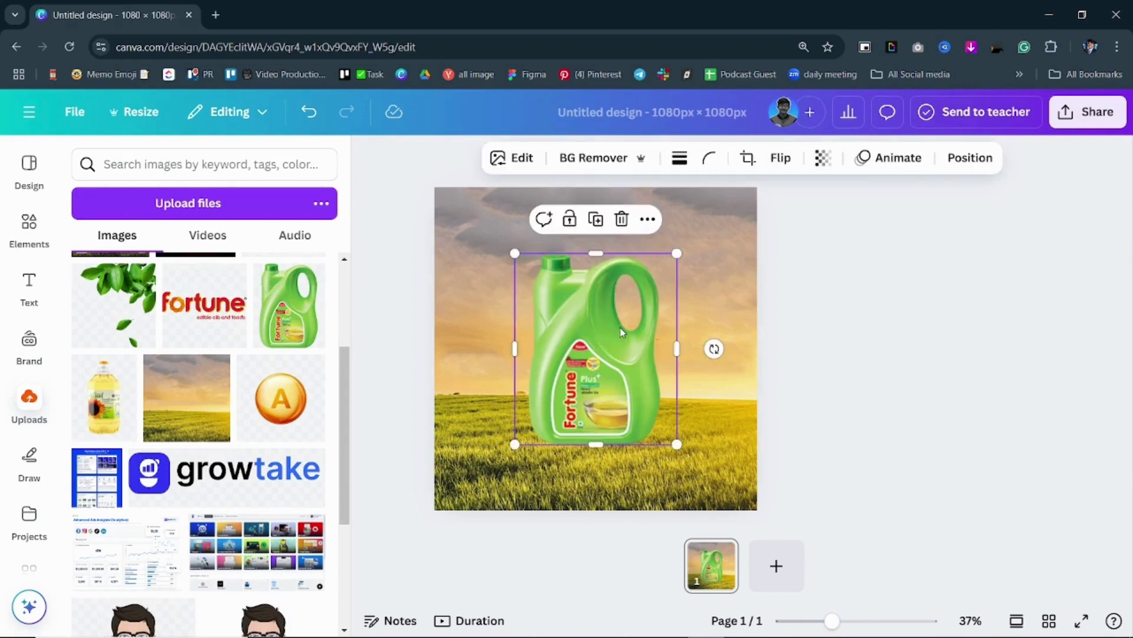
left_click_drag(633, 318, 681, 310)
left_click_drag(725, 253, 664, 331)
mouse_move(606, 384)
left_mouse_down()
mouse_move(625, 383)
mouse_move(596, 378)
left_mouse_up()
left_click_drag(642, 330, 663, 306)
left_click_drag(614, 372, 603, 377)
left_click(830, 351)
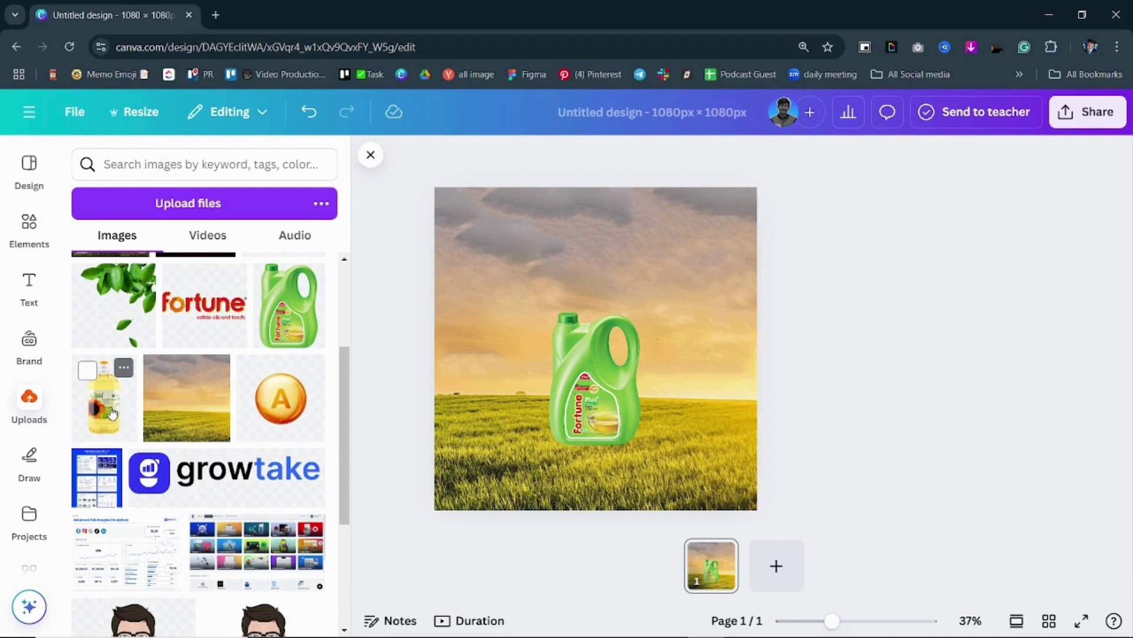
Step: Add the uploaded sunflower oil bottle, shrink it and place it in front of the green can's lower left side
left_click_drag(112, 412, 661, 319)
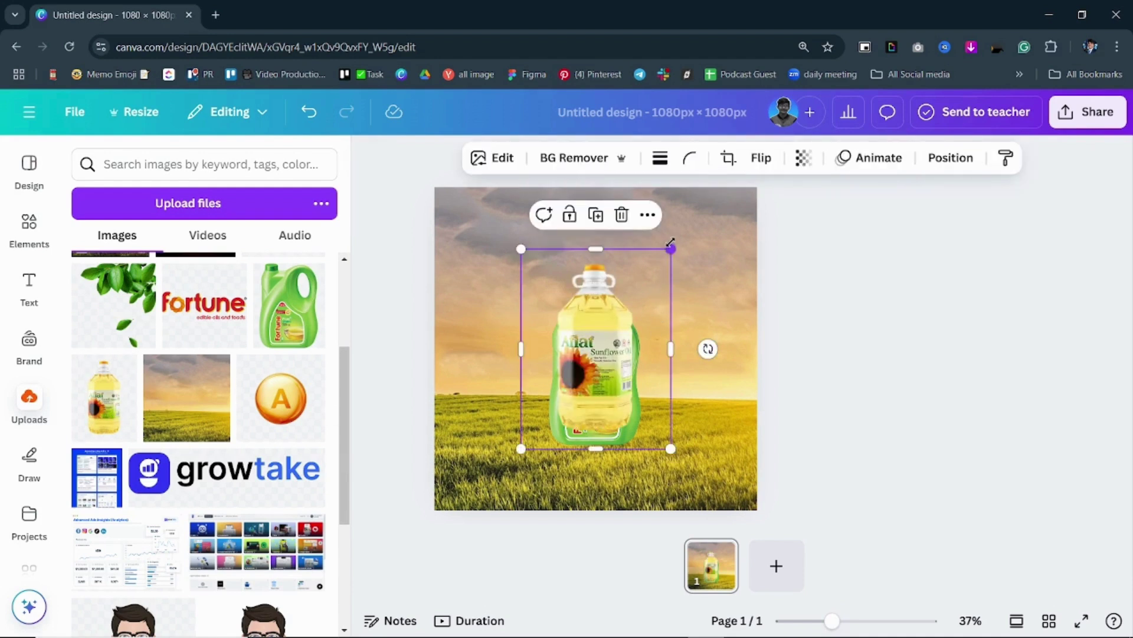
left_click_drag(670, 247, 586, 372)
left_click_drag(563, 428, 564, 415)
left_click(815, 348)
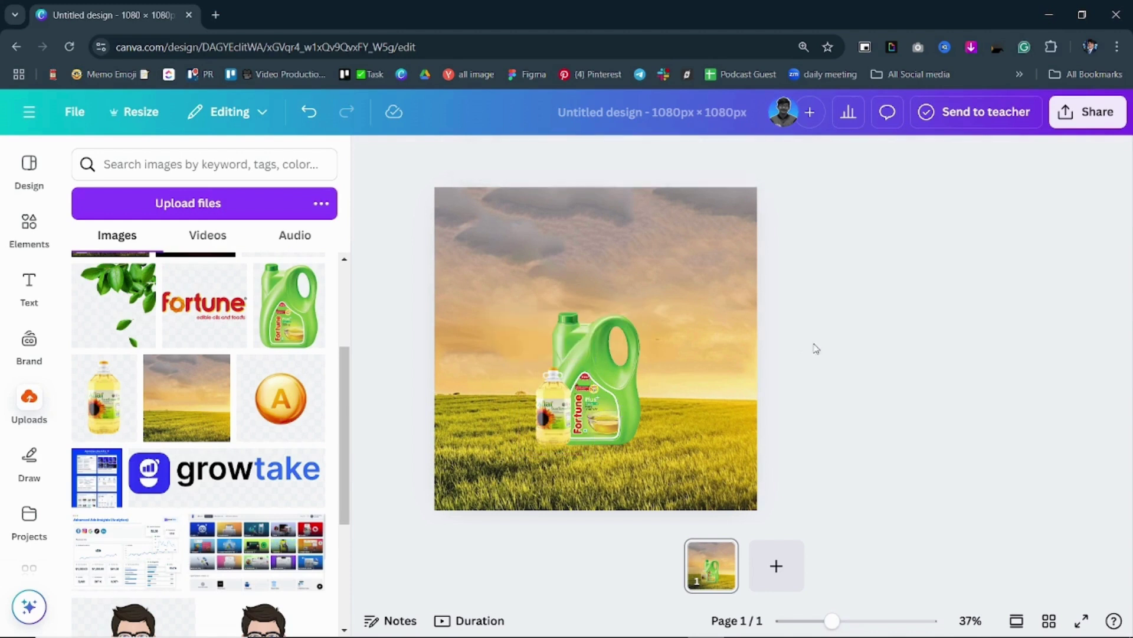
Step: Add the uploaded golden vitamin A ball and arrange four copies of different sizes to the left of the oil can
left_click(284, 409)
left_click_drag(703, 241, 566, 378)
left_click_drag(527, 411, 497, 355)
key("ctrl+d")
left_click(496, 301)
left_click_drag(512, 308, 540, 323)
left_click(785, 350)
left_click(497, 357)
key("ctrl+d")
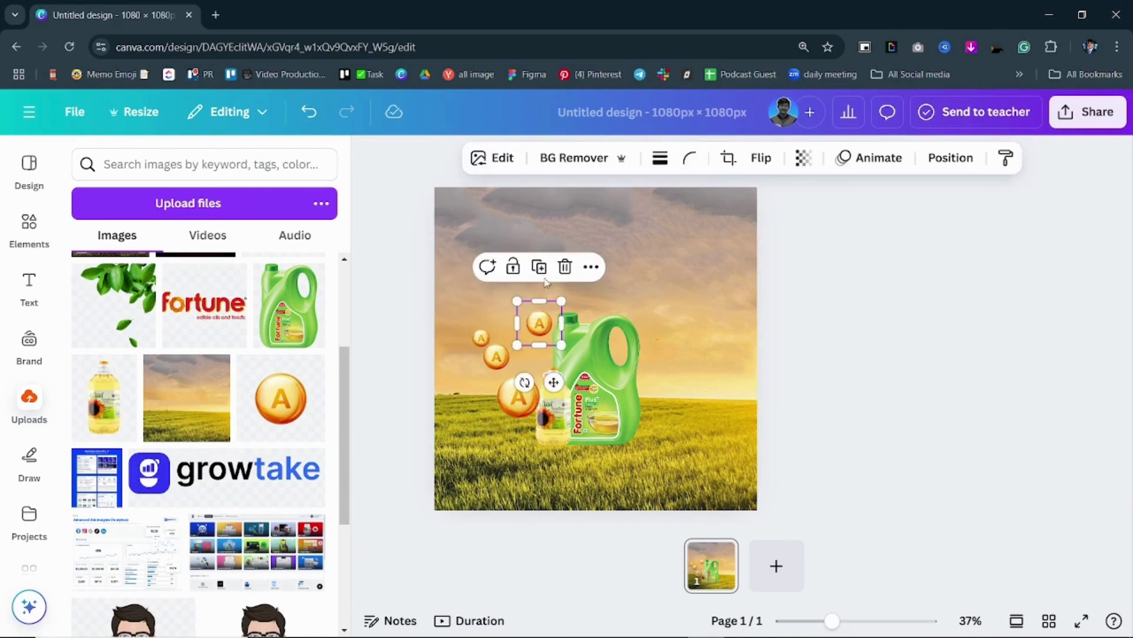
Step: Duplicate the vitamin A ball into three copies around the can's right side and slightly enlarge the big ball beside the bottle
key("ctrl+d")
left_click_drag(587, 290, 665, 381)
left_click(643, 351)
left_click_drag(738, 487, 656, 325)
key("ctrl+d")
left_click(830, 348)
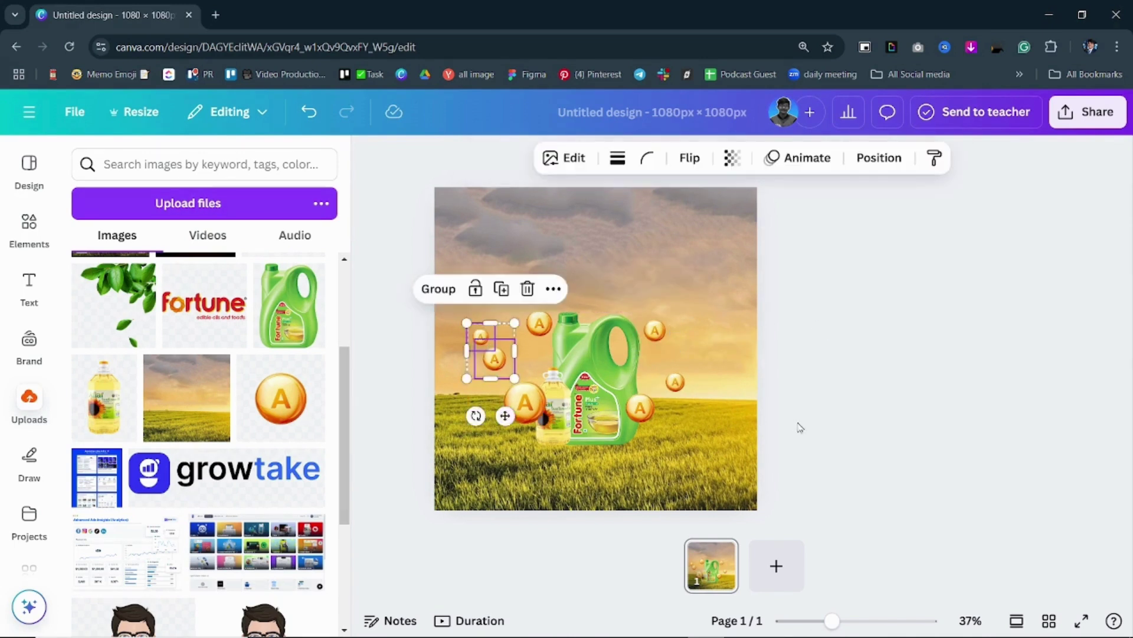
left_click(825, 429)
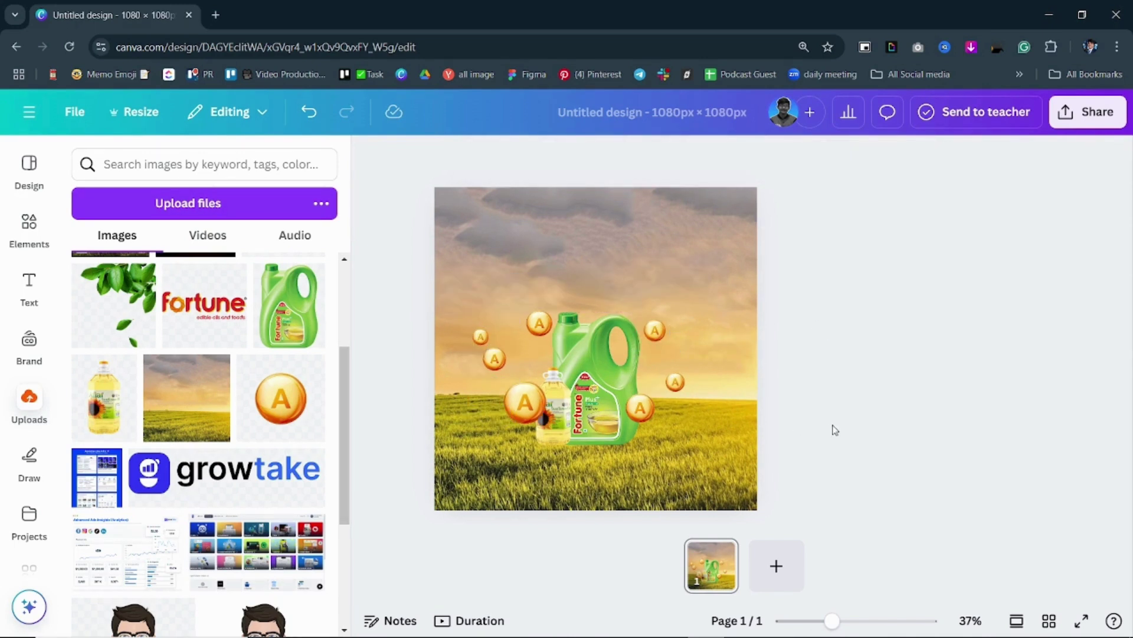
Step: Search the elements for "gift rope" and add the red ribbon bow graphic to the page
left_click(29, 227)
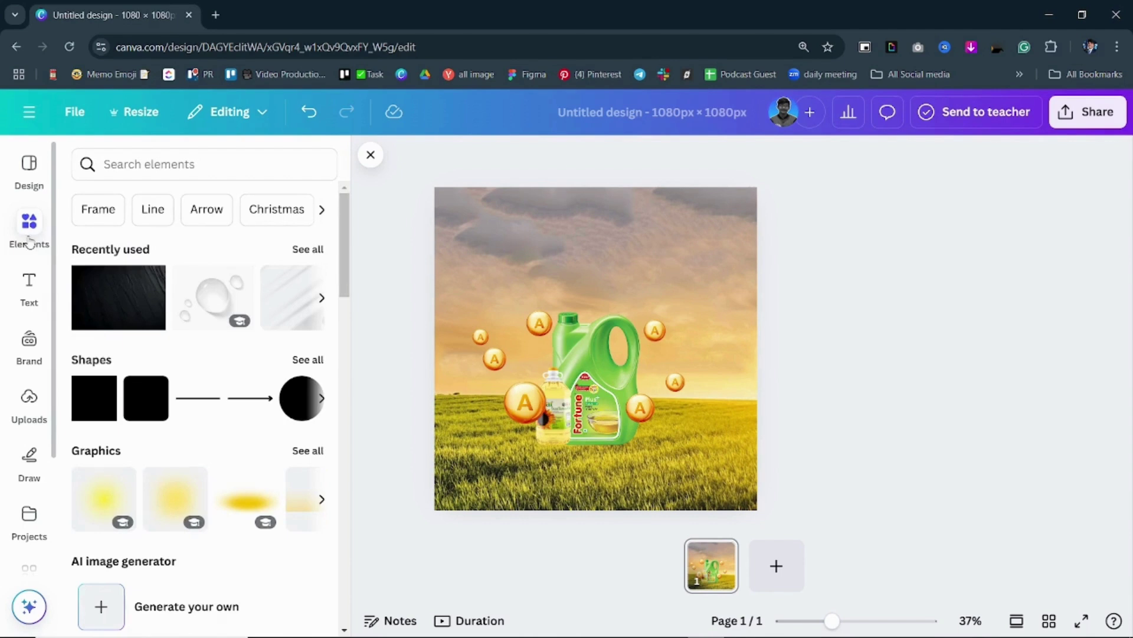
left_click(158, 163)
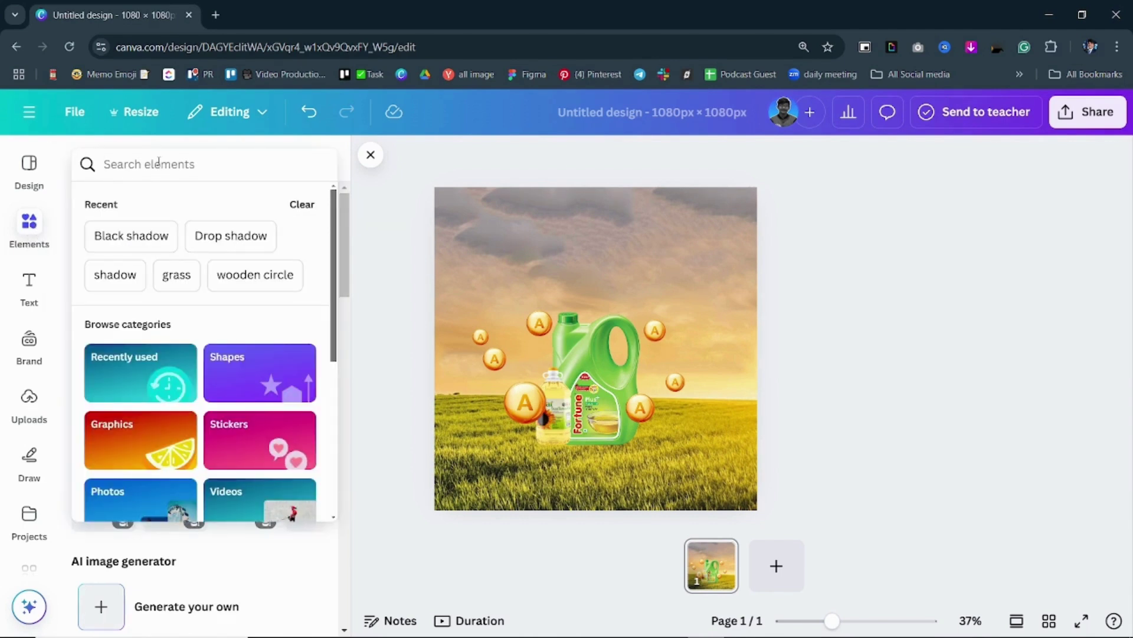
type("gift")
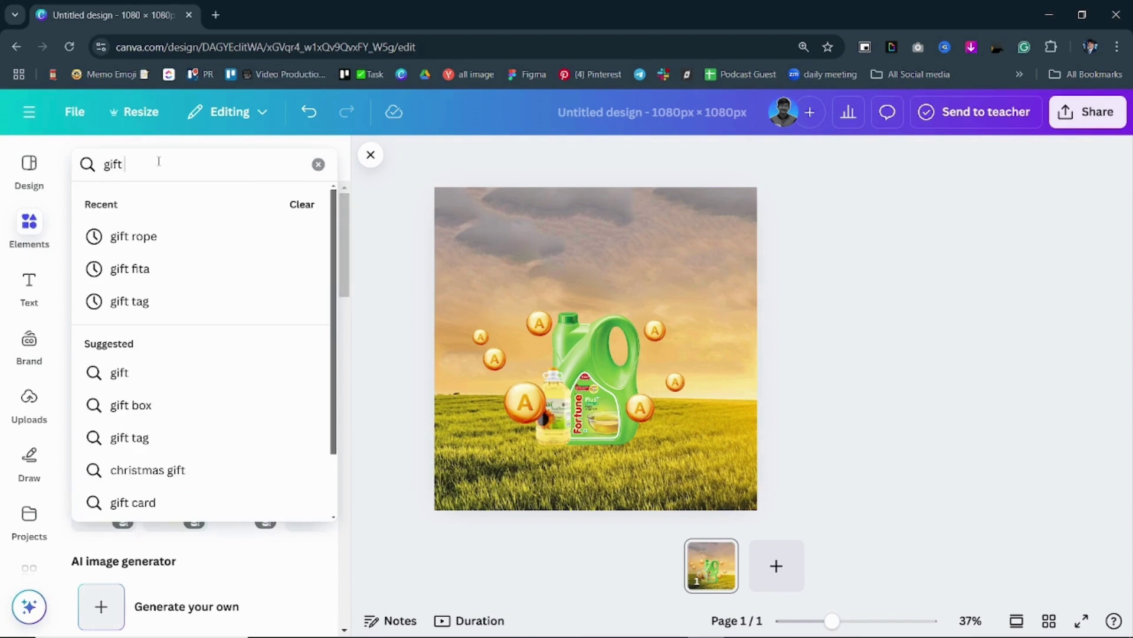
type(" rope")
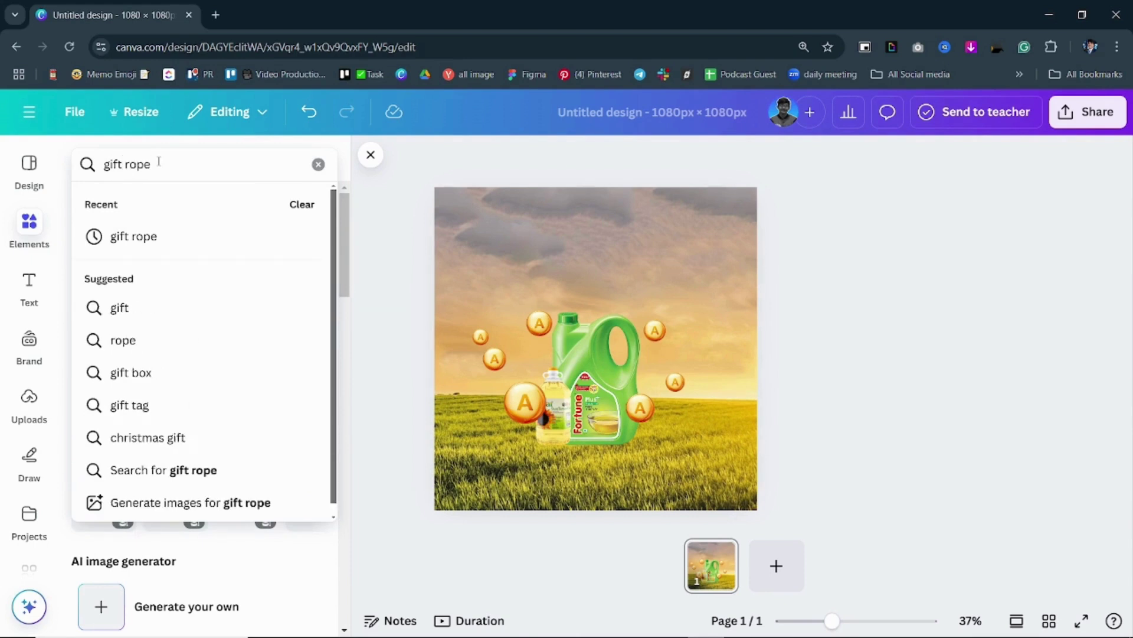
key("Return")
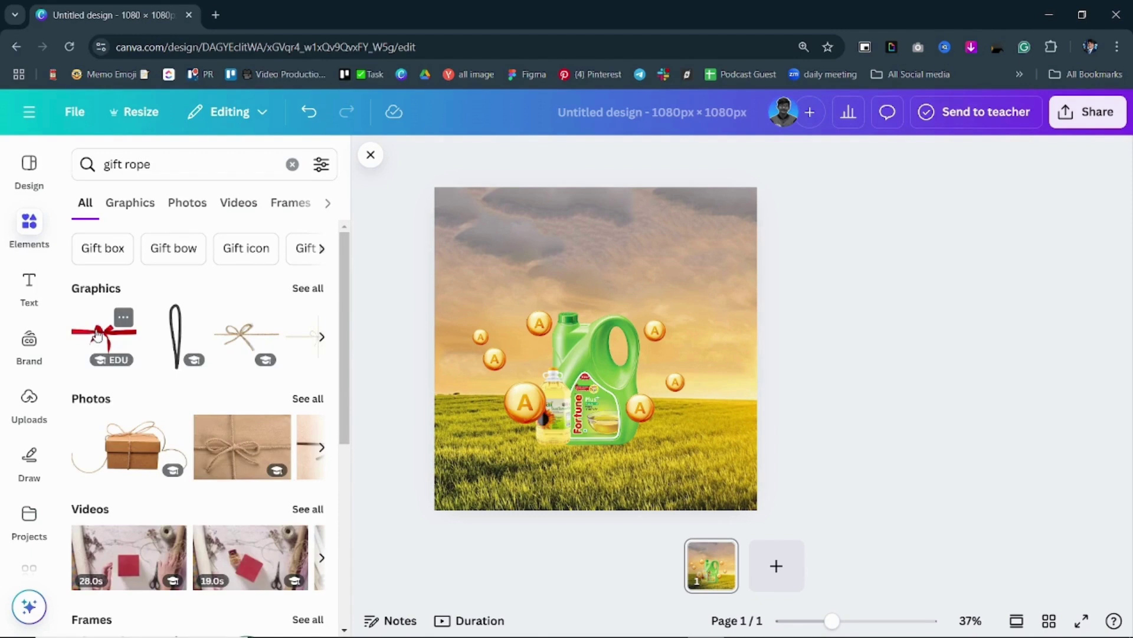
left_click(98, 334)
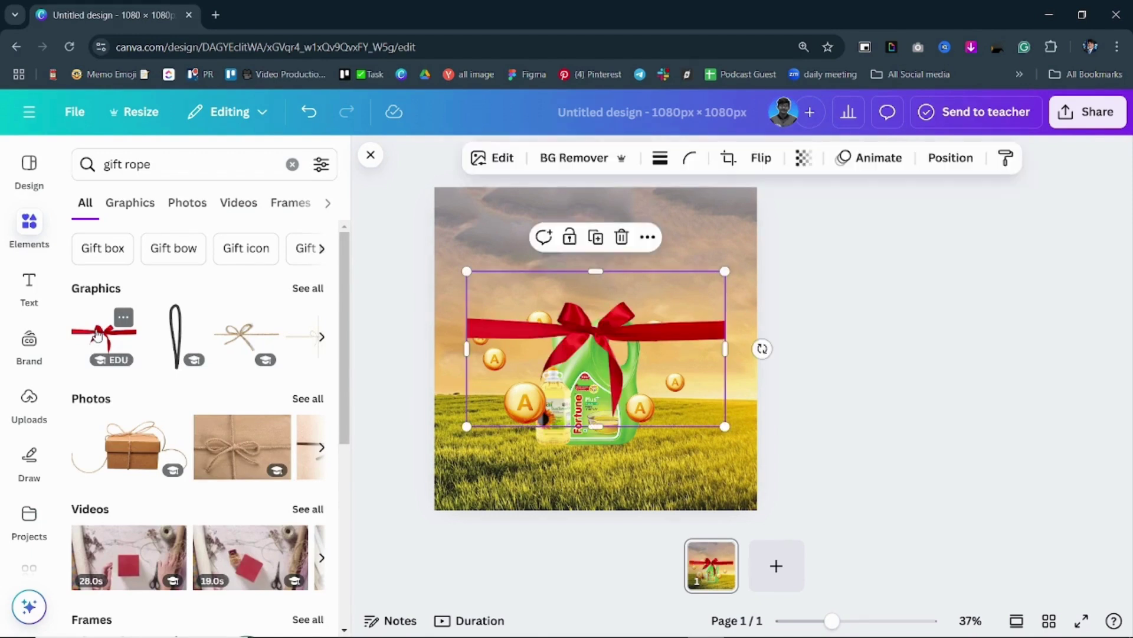
Step: Shrink the red ribbon bow, show the browser in full screen and place the ribbon across the lower part of both oil containers
left_click(123, 317)
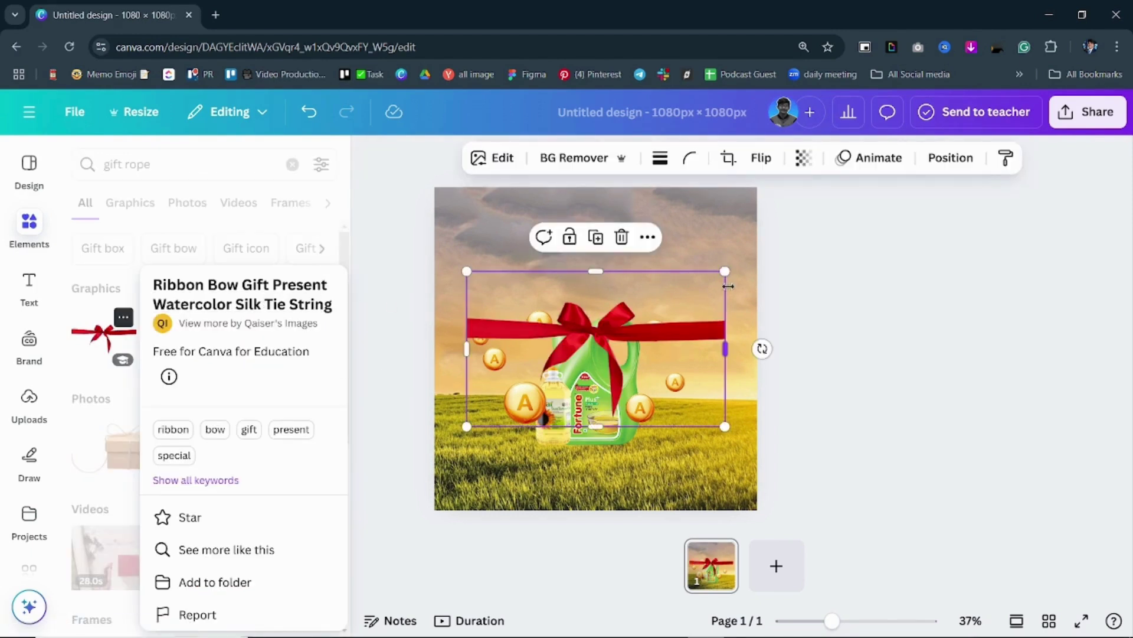
left_click_drag(726, 271, 555, 374)
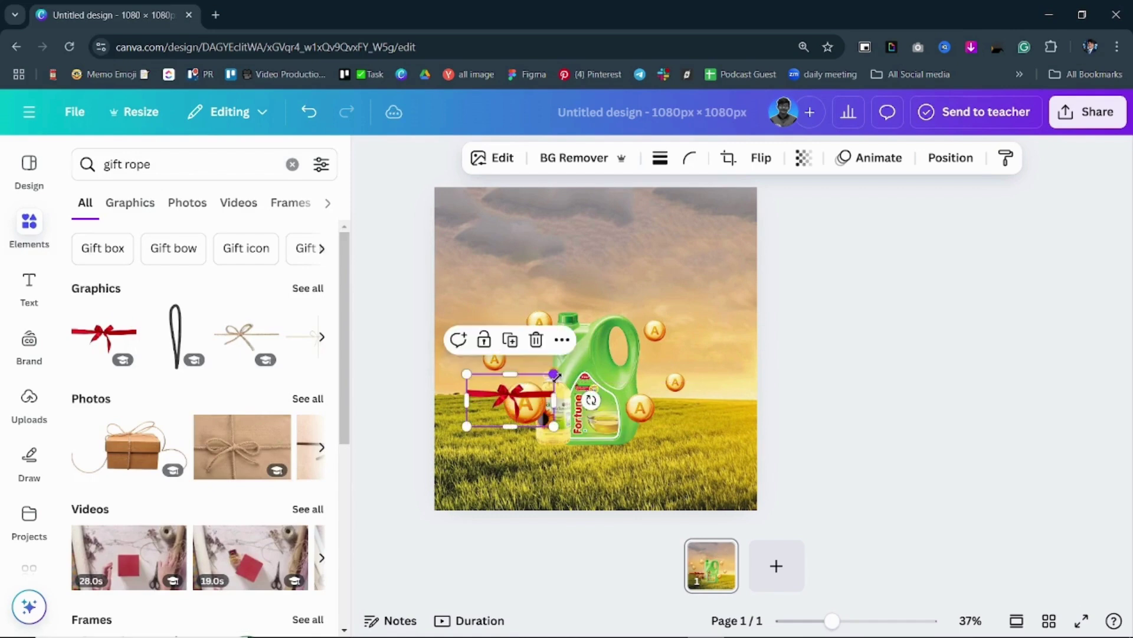
left_click_drag(833, 623, 850, 622)
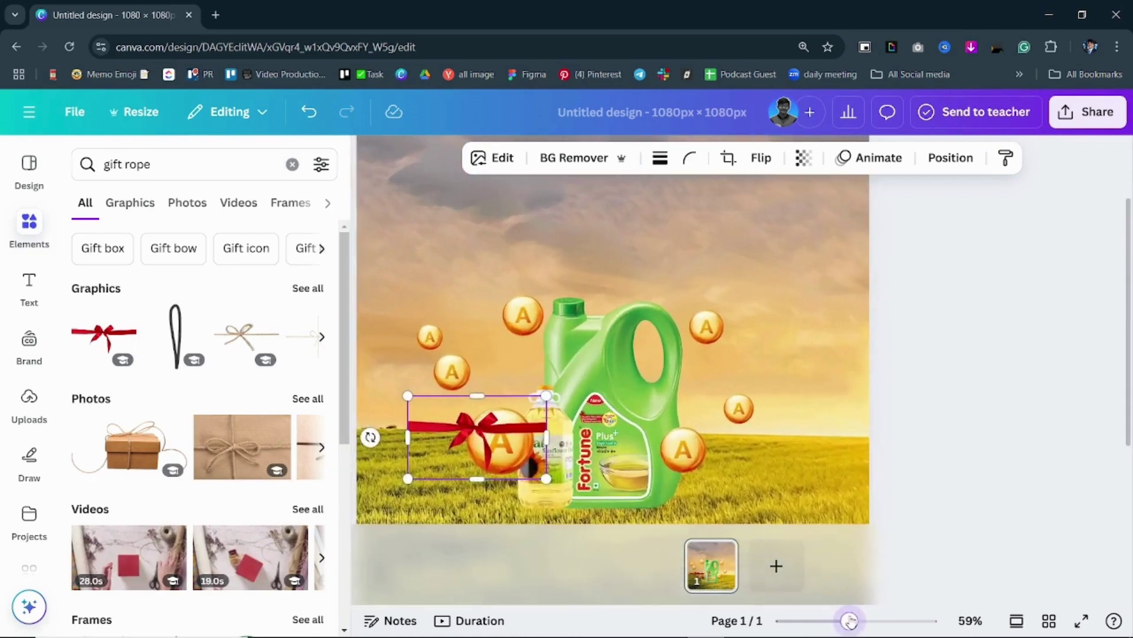
left_click(1117, 46)
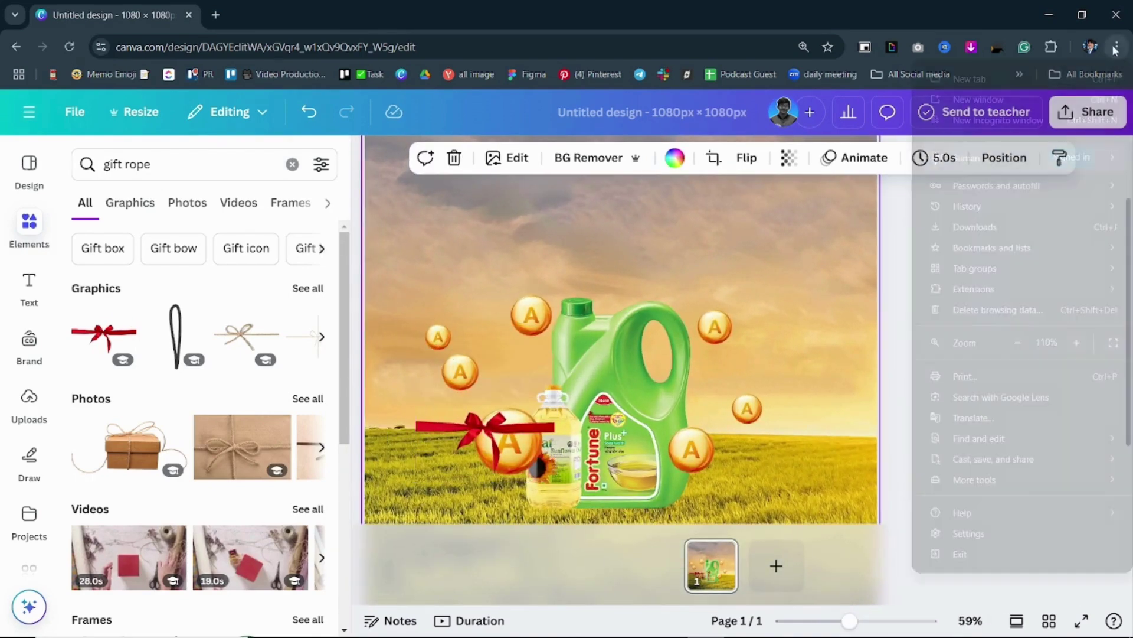
left_click(1115, 343)
left_click_drag(549, 343, 679, 352)
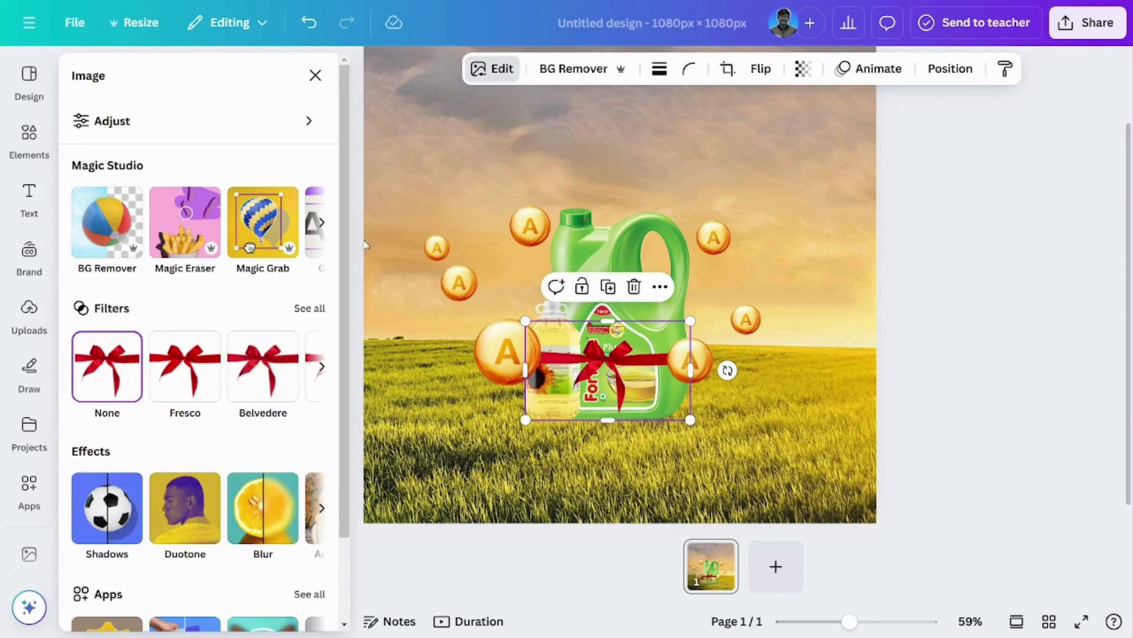
Step: Apply a Drop shadow to the red ribbon bow and move the ribbon slightly lower on the containers
scroll(347, 253, "down", 2)
left_click(107, 425)
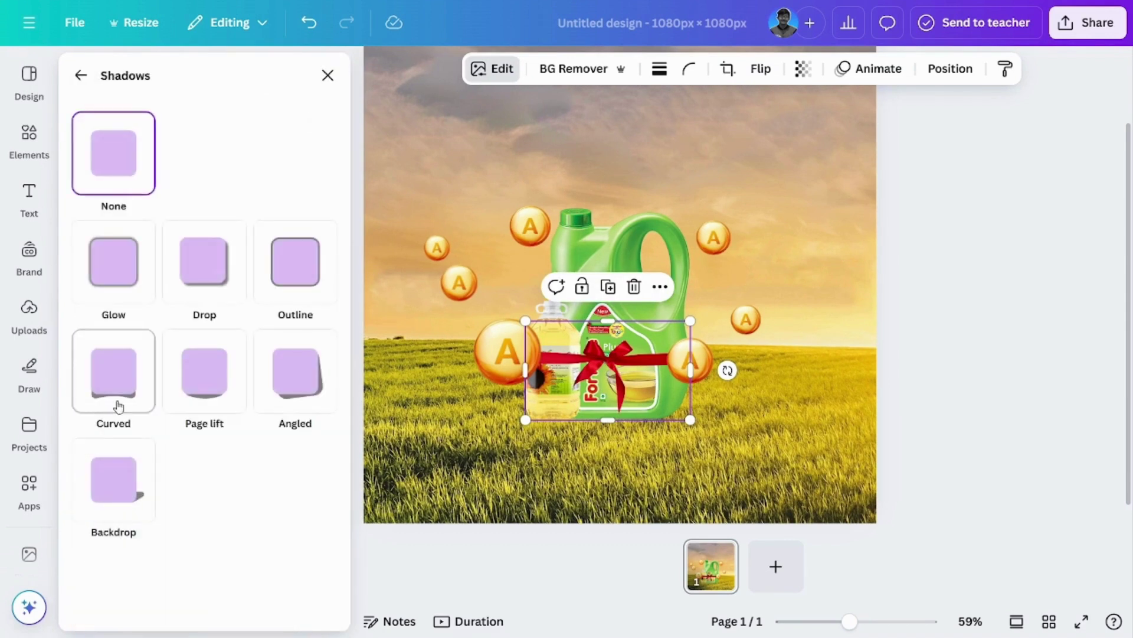
left_click(216, 270)
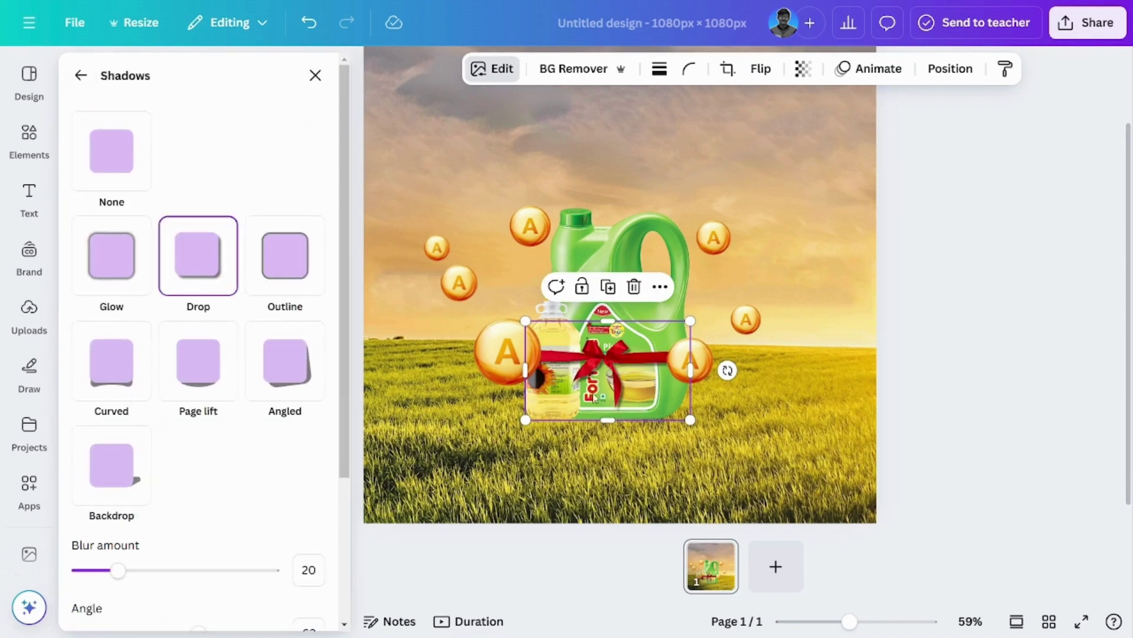
left_click_drag(639, 369, 643, 374)
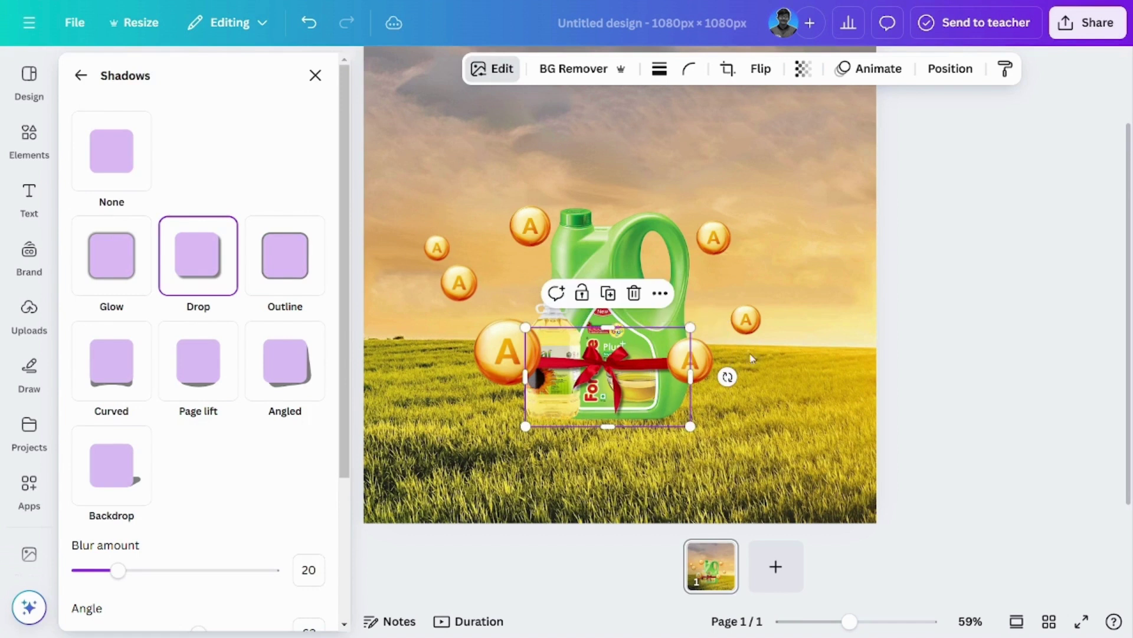
Step: Move the large vitamin A ball beside the sunflower oil bottle slightly down to line up with the ribbon
left_click(496, 367)
mouse_move(495, 362)
left_mouse_down()
mouse_move(506, 371)
mouse_move(492, 371)
left_mouse_up()
left_click(690, 361)
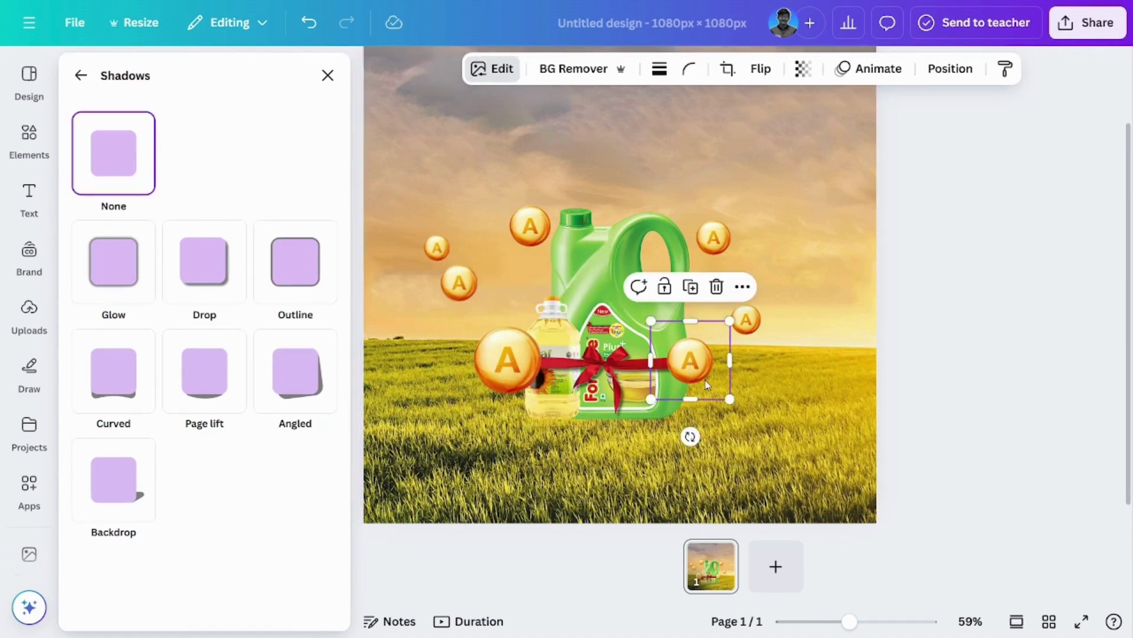
left_click(775, 391)
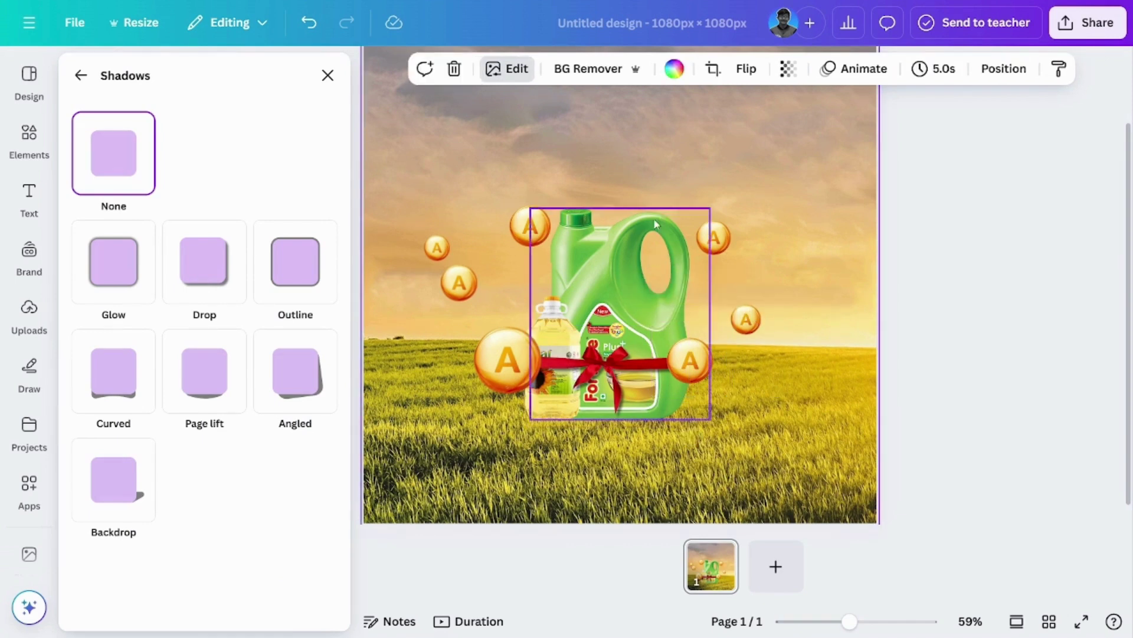
Step: Apply a Backdrop shadow to the green oil can with blur amount 20 and intensity 41
mouse_move(833, 621)
left_mouse_down()
mouse_move(814, 620)
mouse_move(839, 621)
left_mouse_up()
left_click(619, 313)
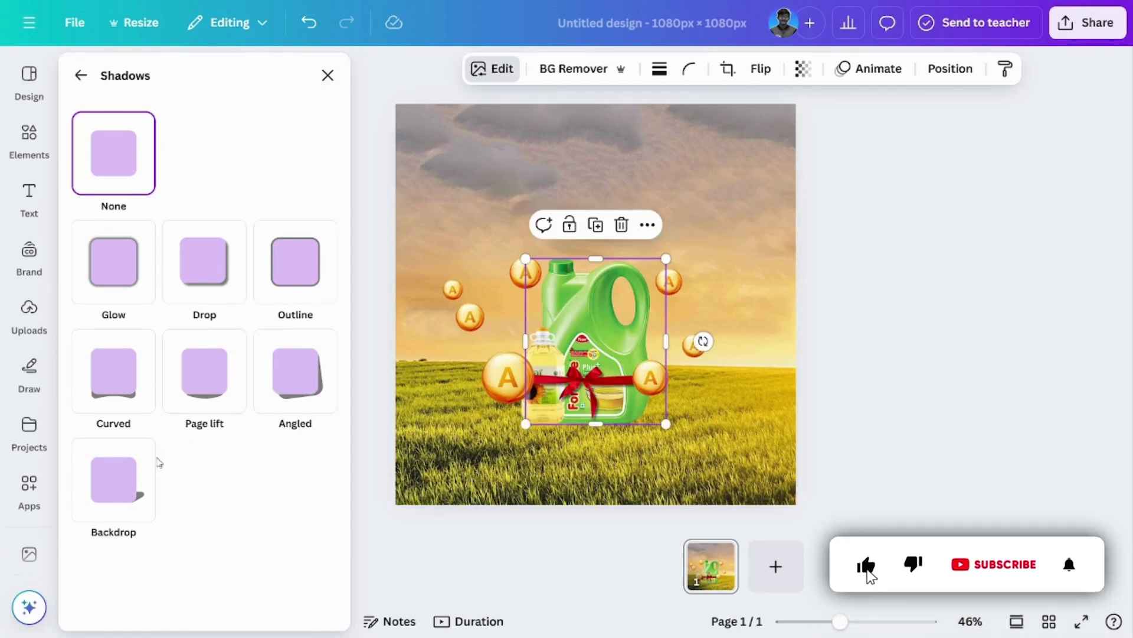
left_click(108, 487)
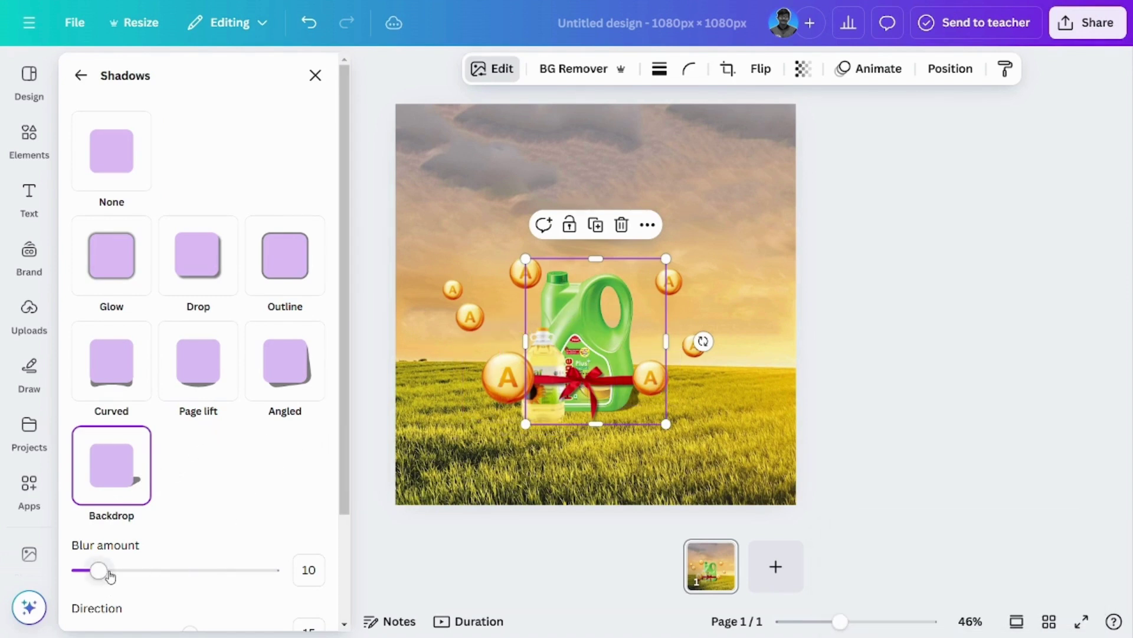
left_click_drag(101, 571, 119, 571)
scroll(178, 531, "down", 3)
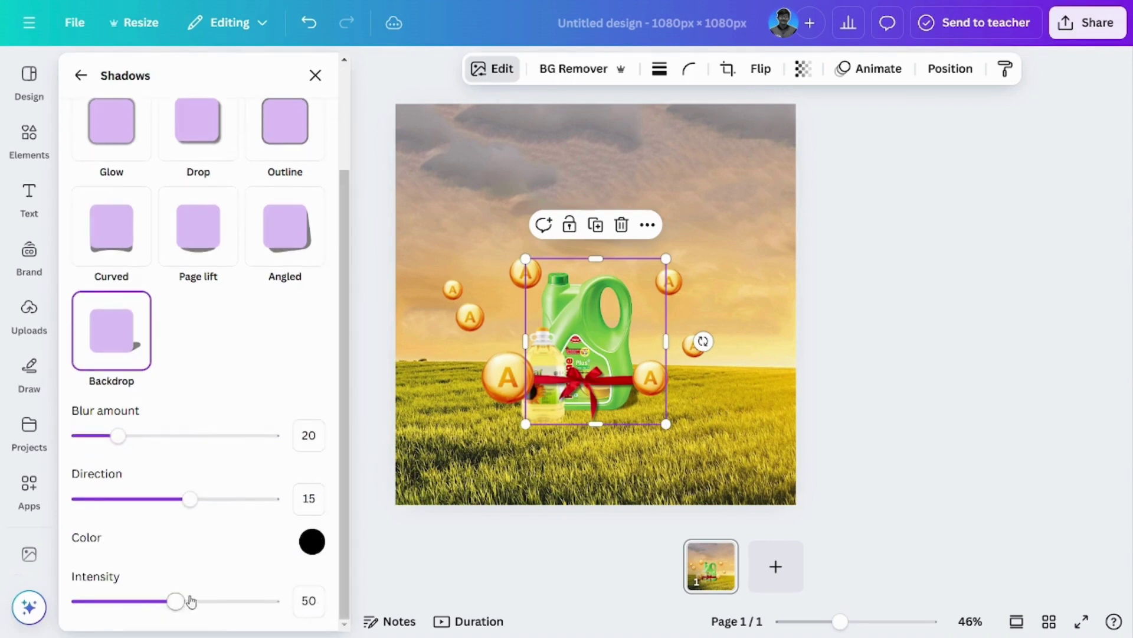
left_click_drag(175, 601, 158, 601)
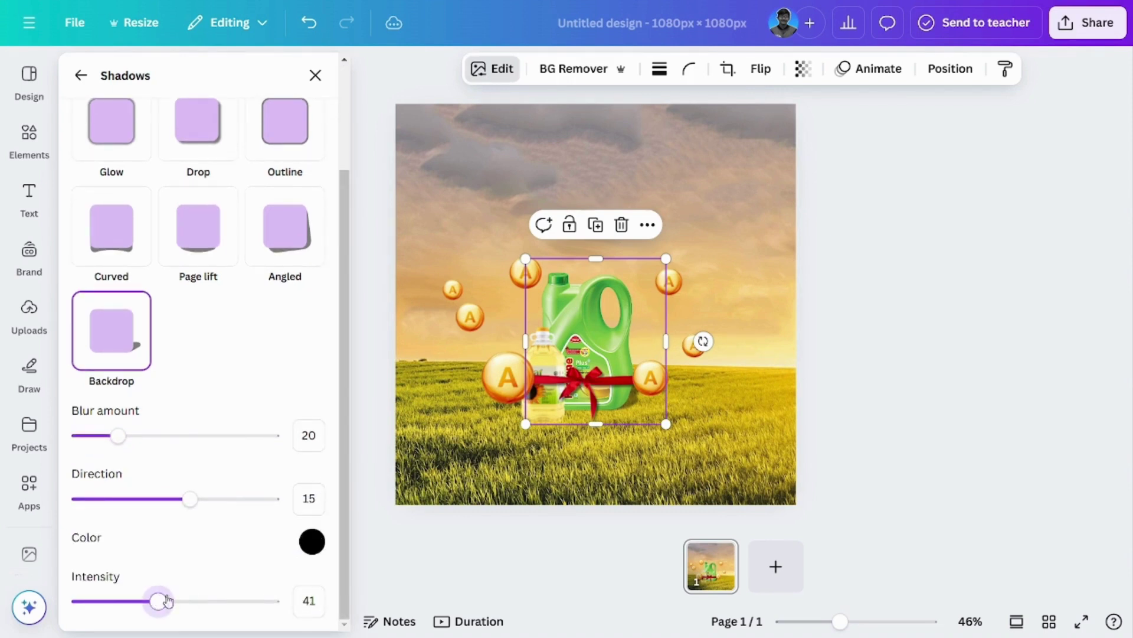
left_click(841, 397)
Step: Move the vitamin A ball away from the green can onto the grass and enlarge the can to about 404 × 476
left_click_drag(652, 378, 706, 391)
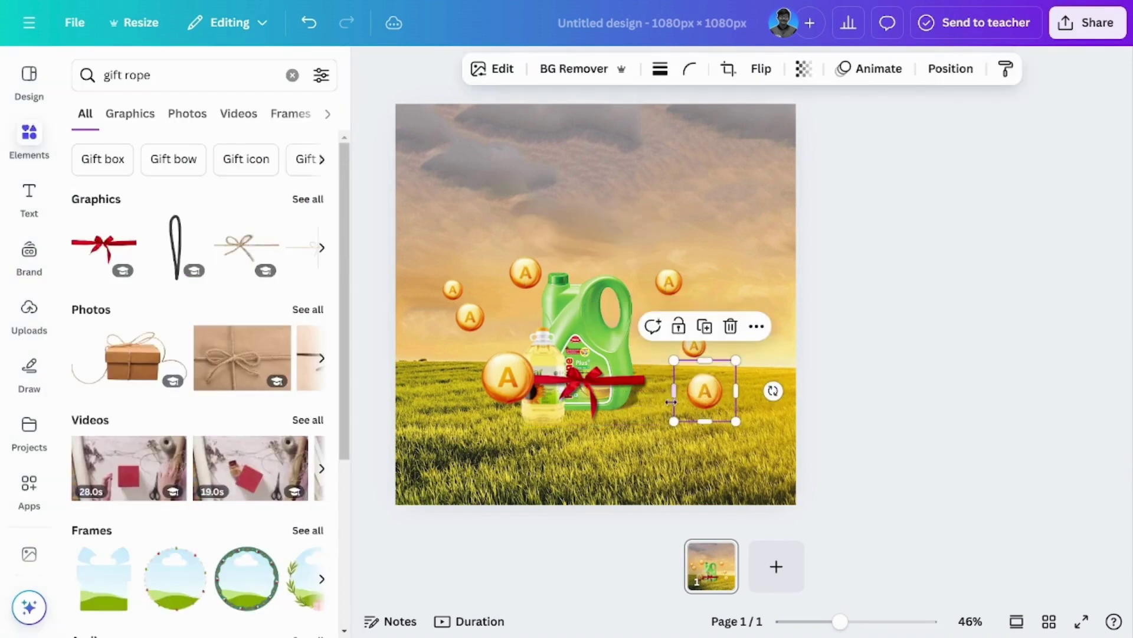
left_click(620, 331)
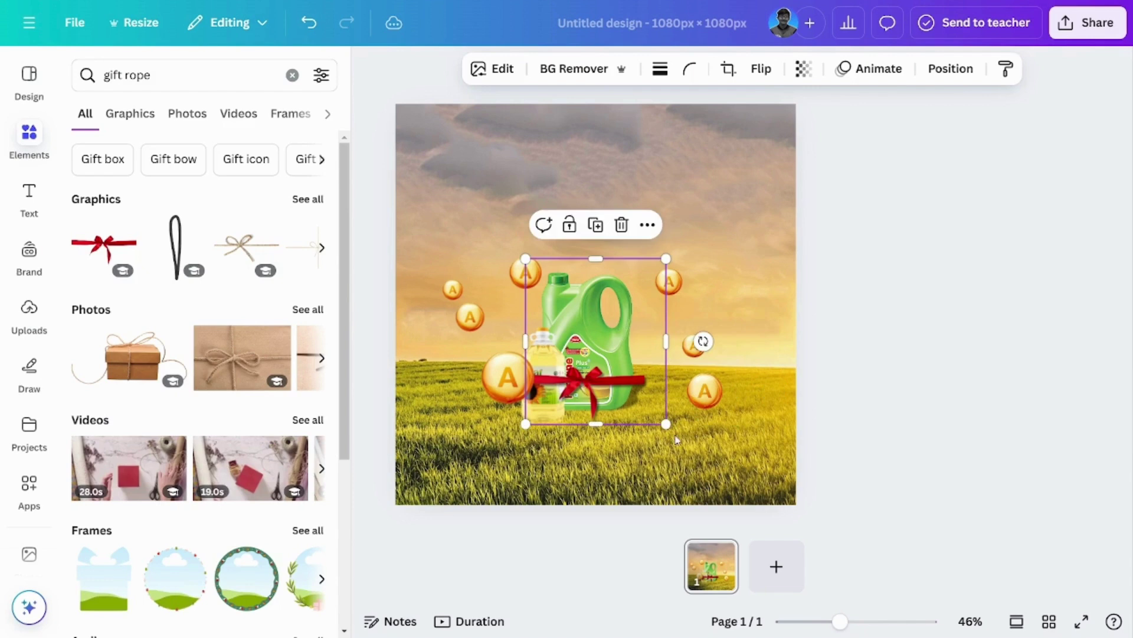
left_click_drag(666, 421, 677, 427)
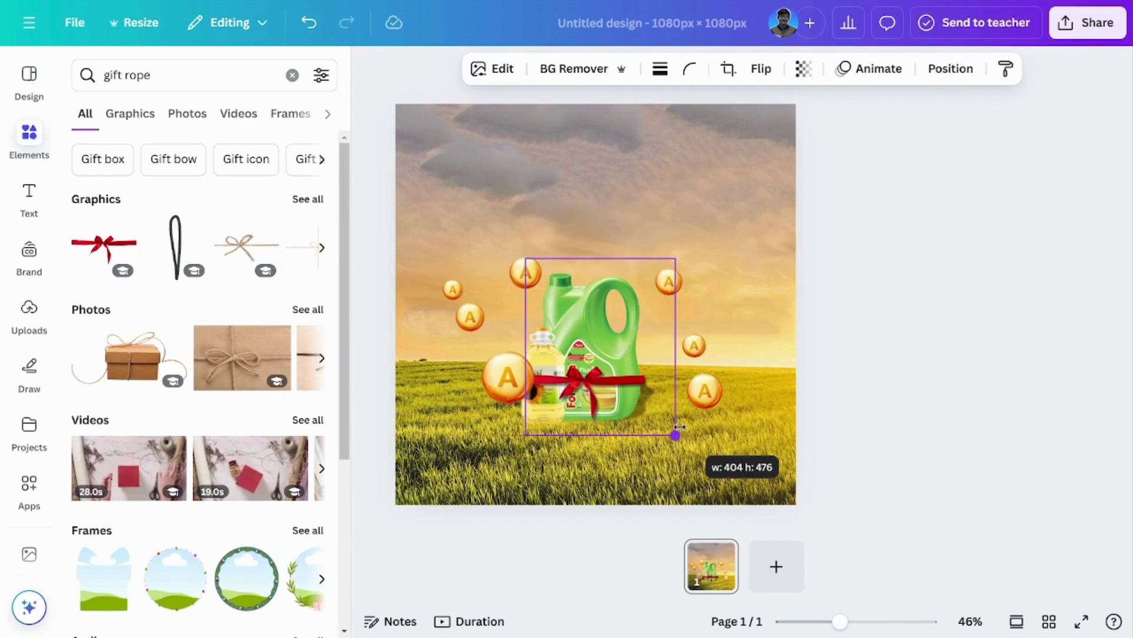
left_click(812, 399)
Step: Apply an Angled shadow with intensity 40 to the sunflower oil bottle
left_click(543, 378)
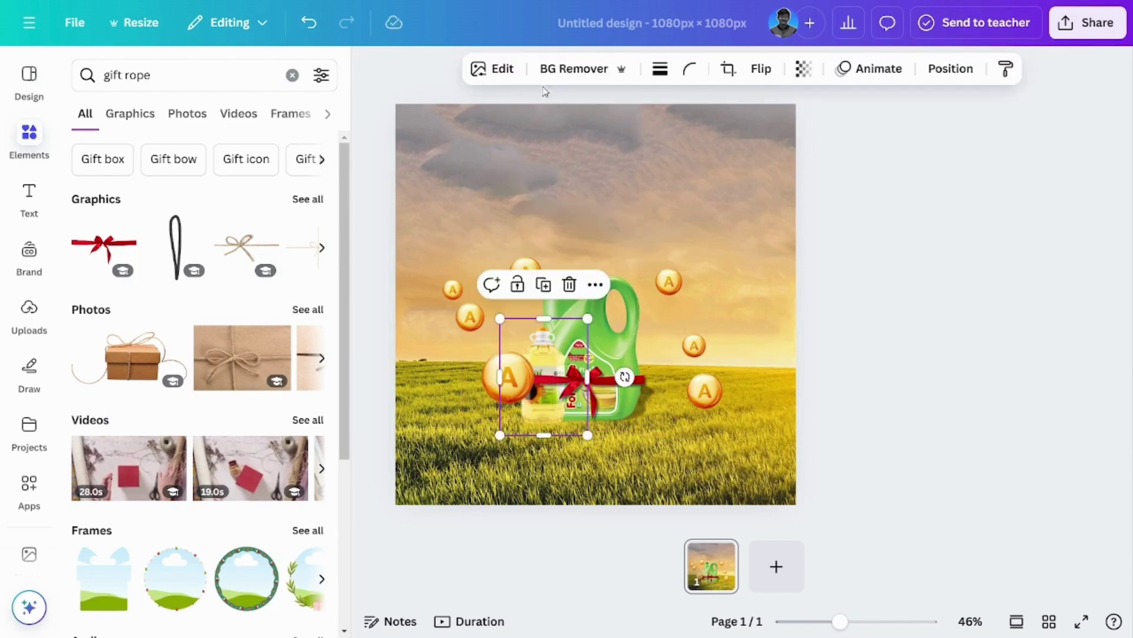
left_click(490, 69)
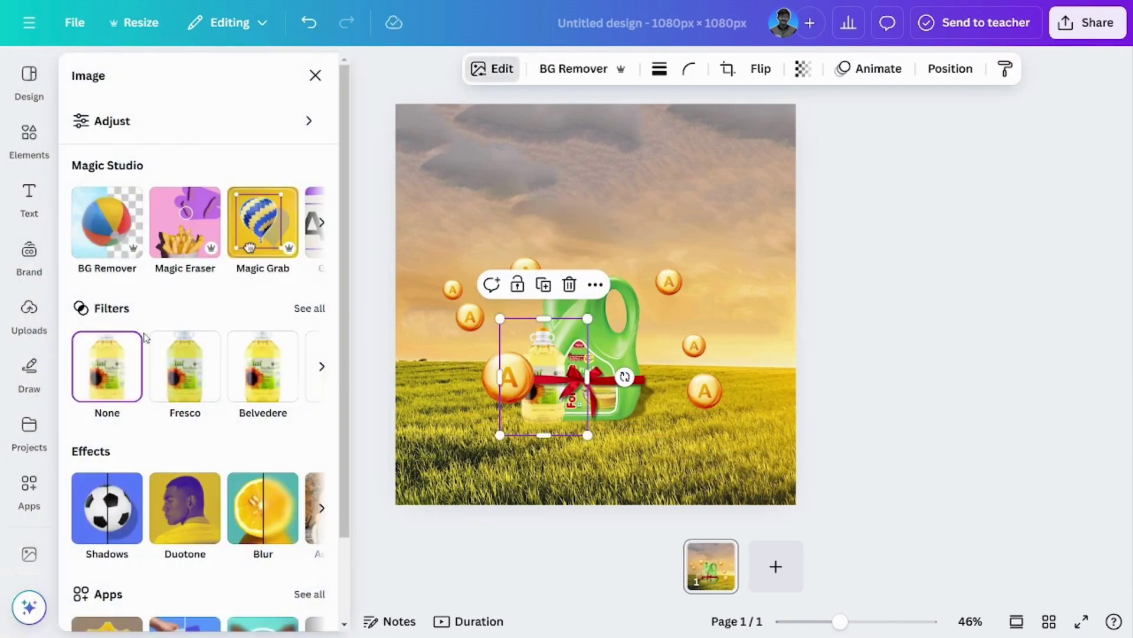
left_click(111, 511)
left_click(127, 493)
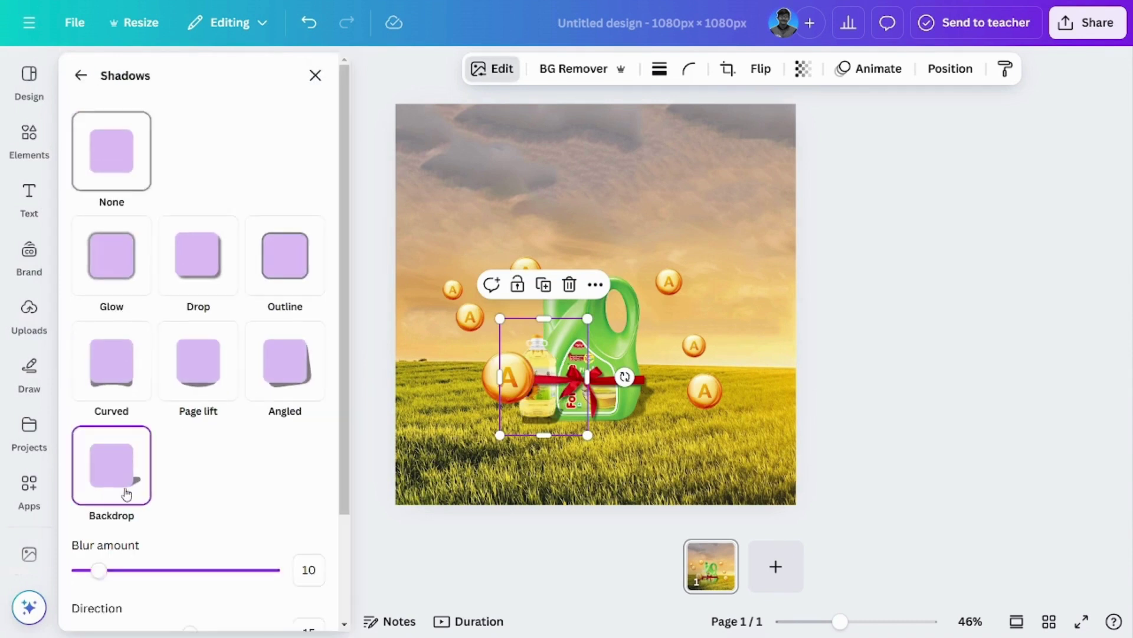
left_click(307, 370)
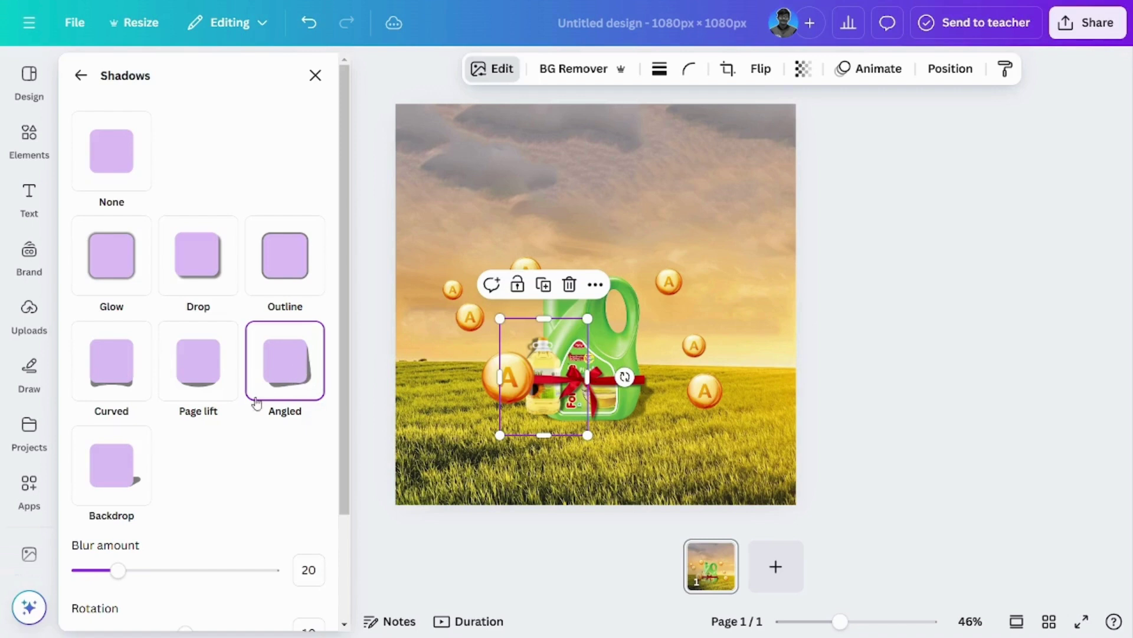
scroll(349, 344, "down", 2)
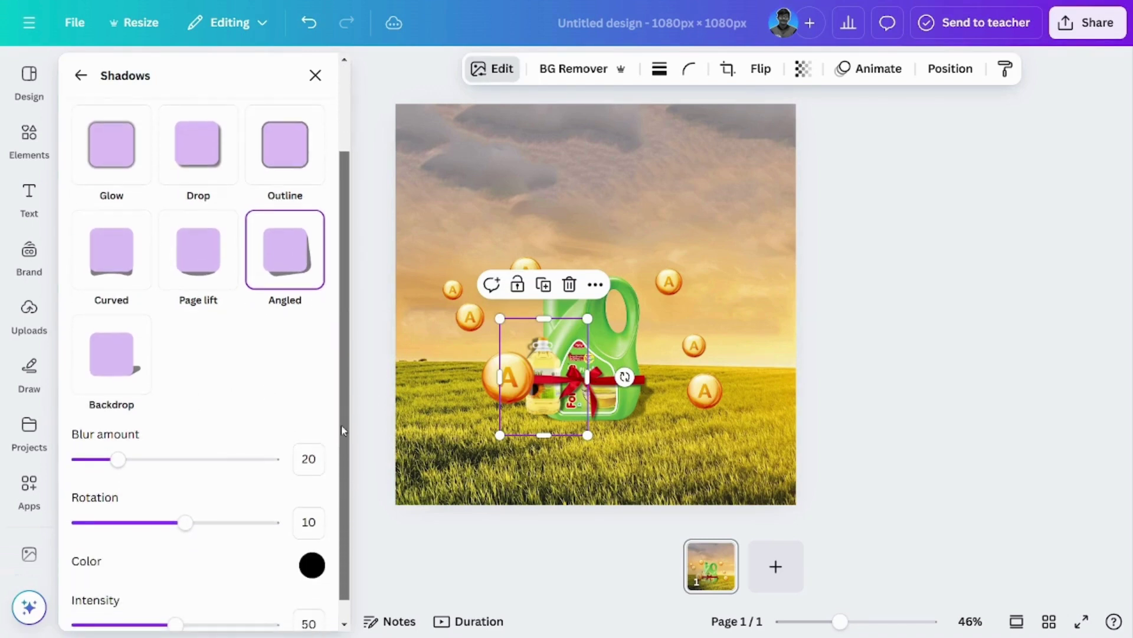
mouse_move(172, 626)
left_mouse_down()
mouse_move(212, 626)
mouse_move(161, 631)
left_mouse_up()
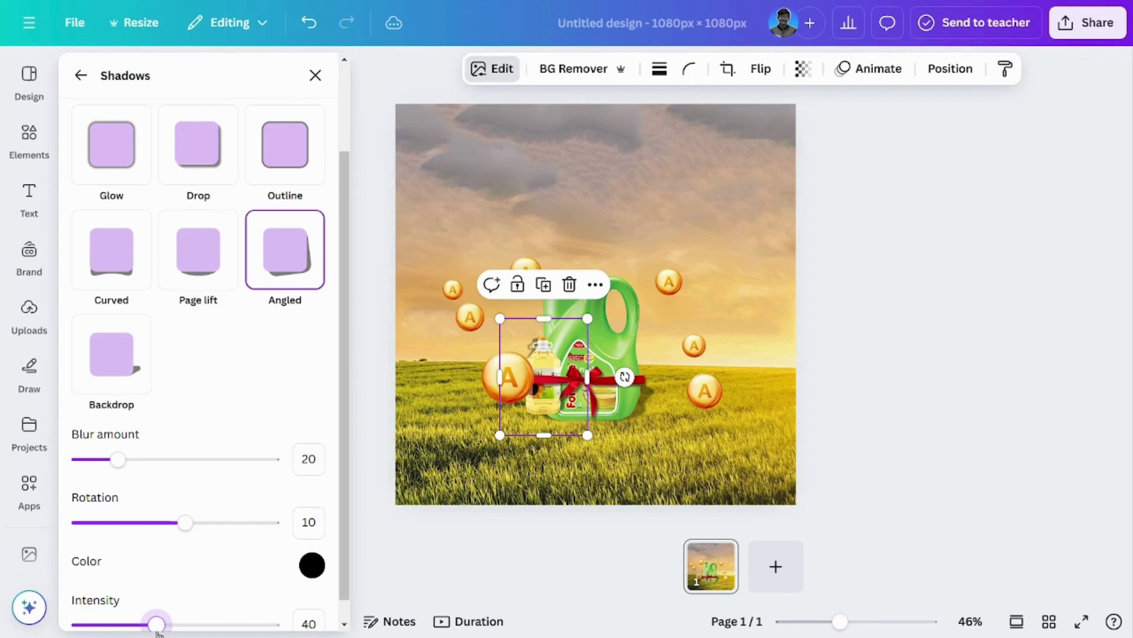
left_click(847, 453)
Step: Enlarge the sunflower oil bottle slightly
left_click(556, 402)
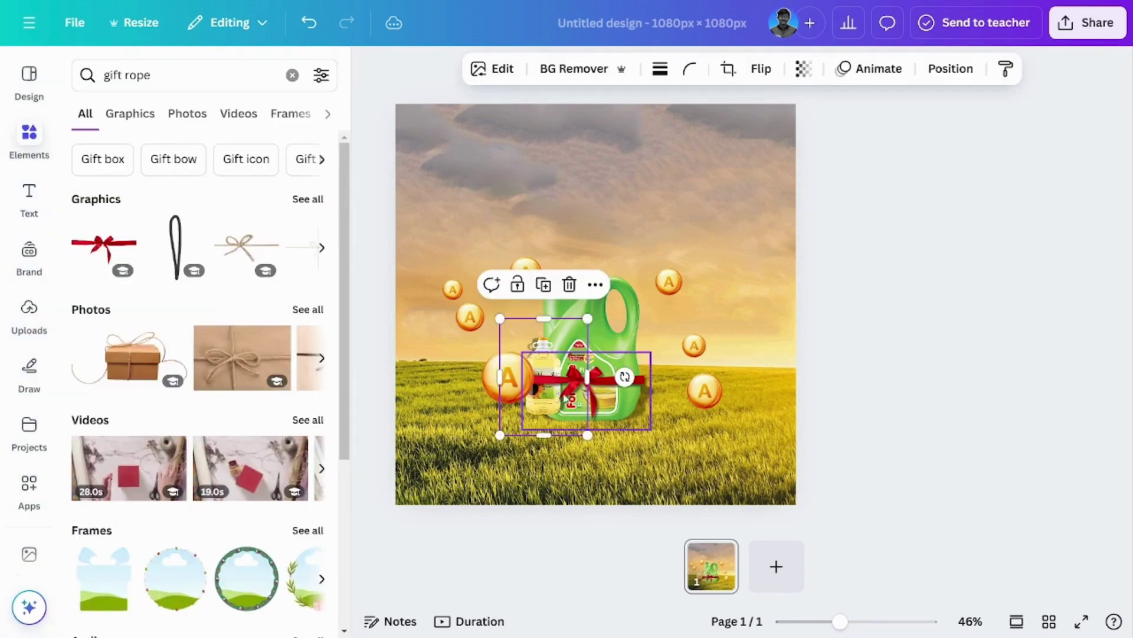
left_click_drag(588, 435, 591, 440)
left_click(819, 367)
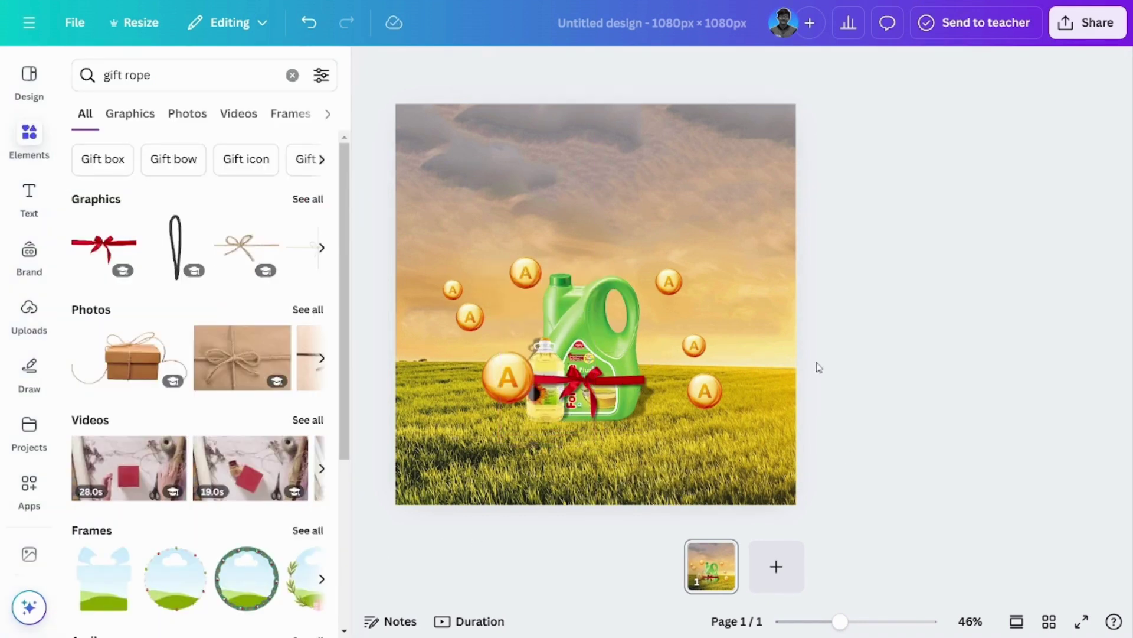
Step: Set the green can's Backdrop shadow direction to 23 and intensity to 38, and shift the can slightly right and down
left_click(625, 345)
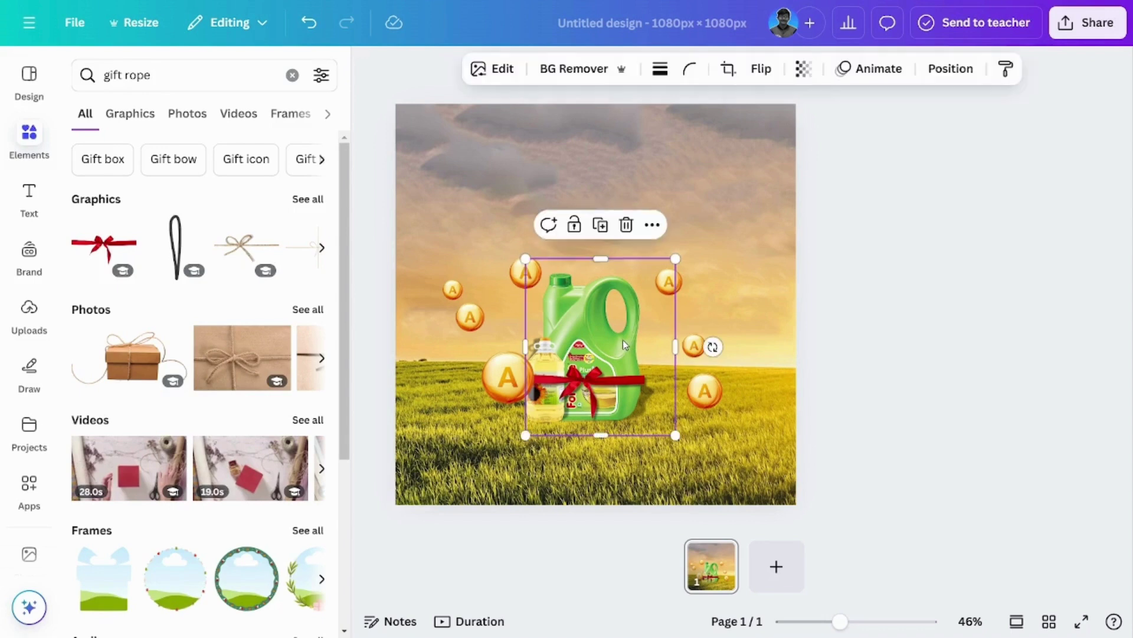
left_click(494, 69)
left_click(109, 506)
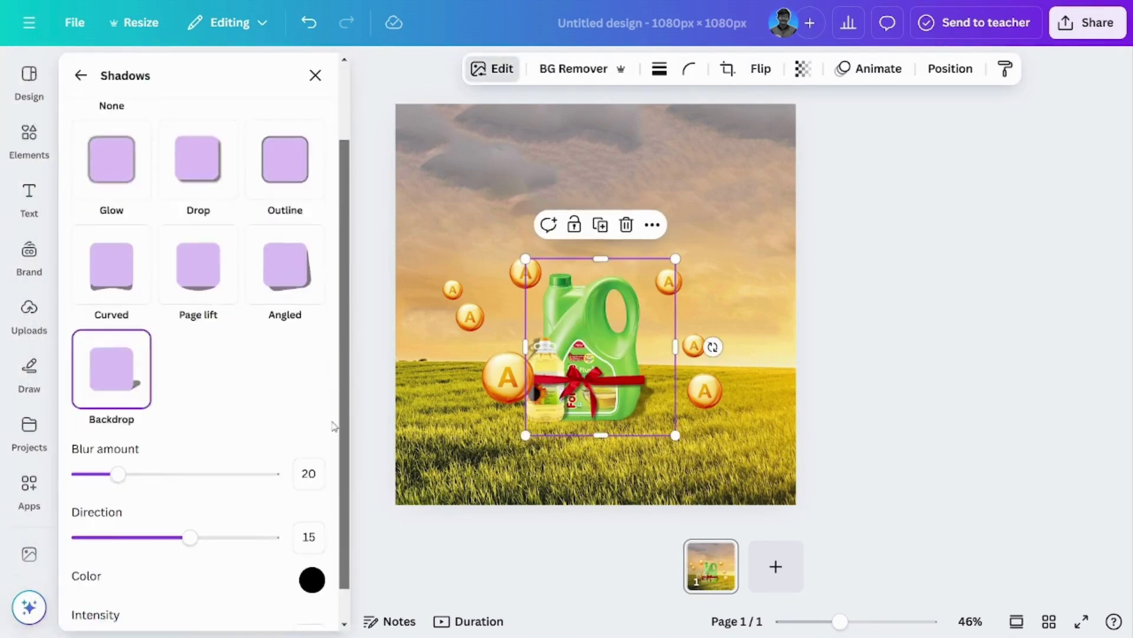
scroll(154, 490, "down", 1)
mouse_move(195, 506)
left_mouse_down()
mouse_move(177, 500)
mouse_move(199, 503)
left_mouse_up()
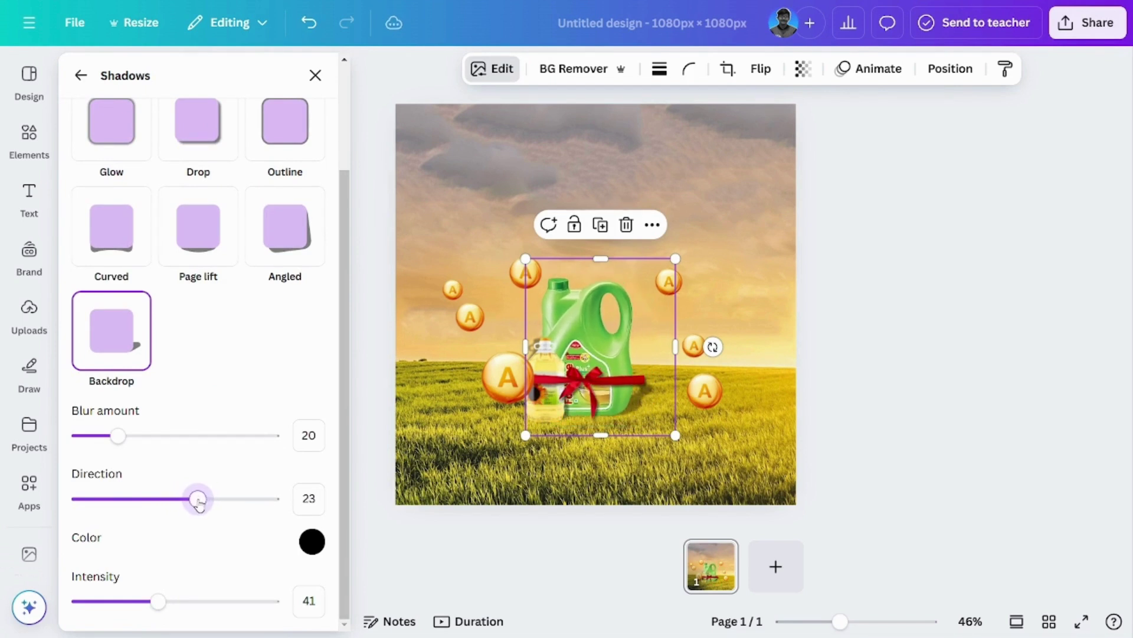
mouse_move(158, 601)
left_mouse_down()
mouse_move(175, 601)
mouse_move(153, 605)
left_mouse_up()
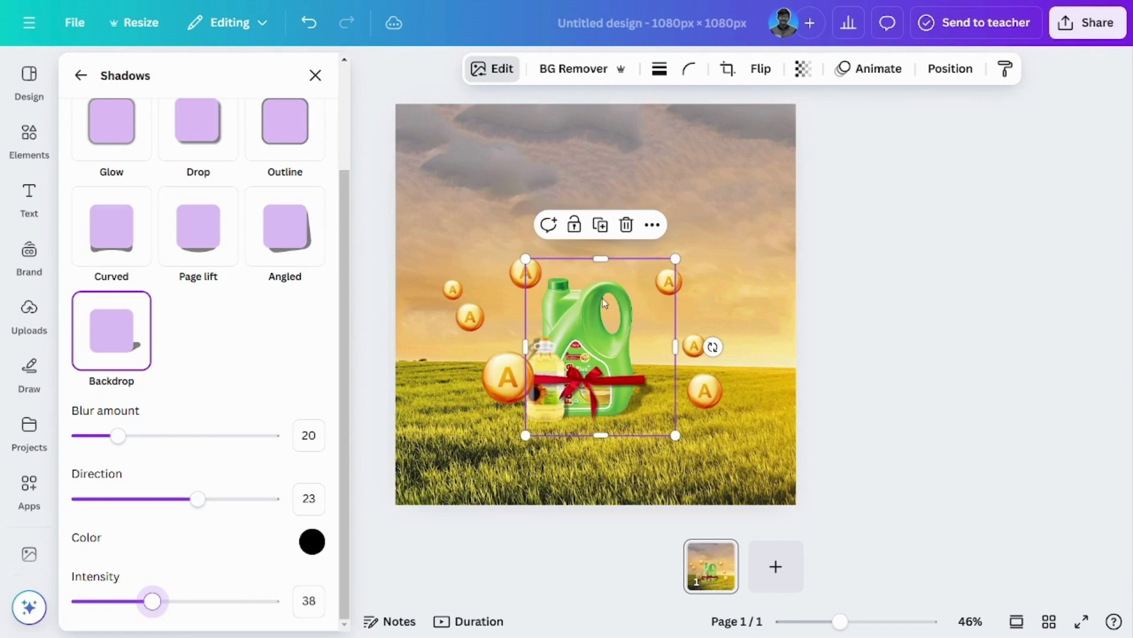
left_click_drag(603, 302, 611, 304)
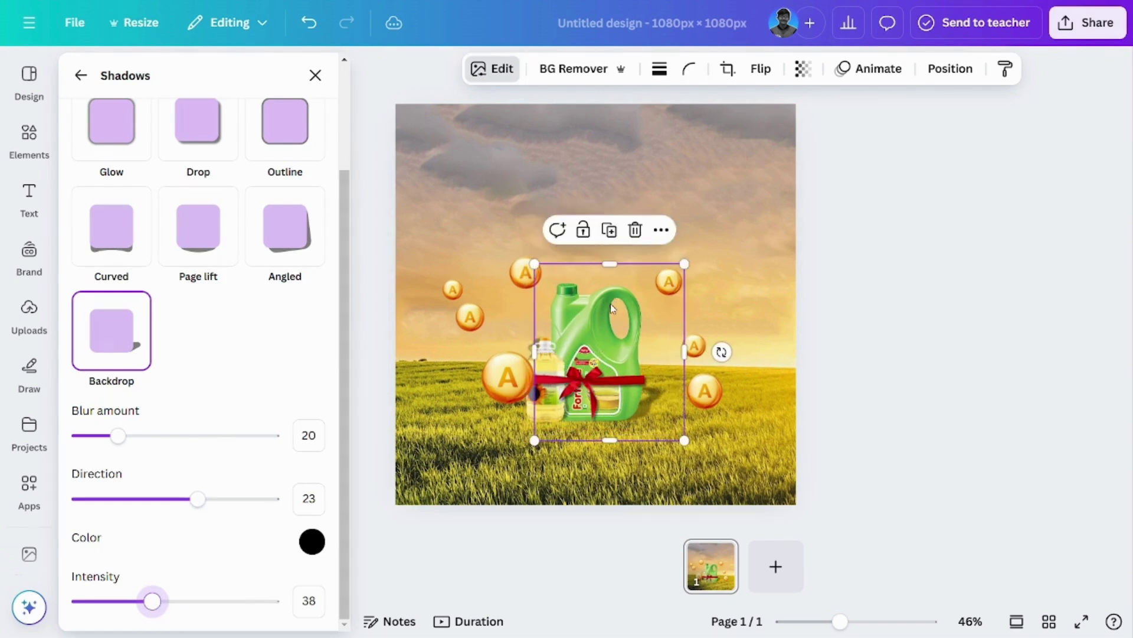
Step: Shrink the two largest vitamin A balls and place one at each end of the red ribbon
left_click(708, 393)
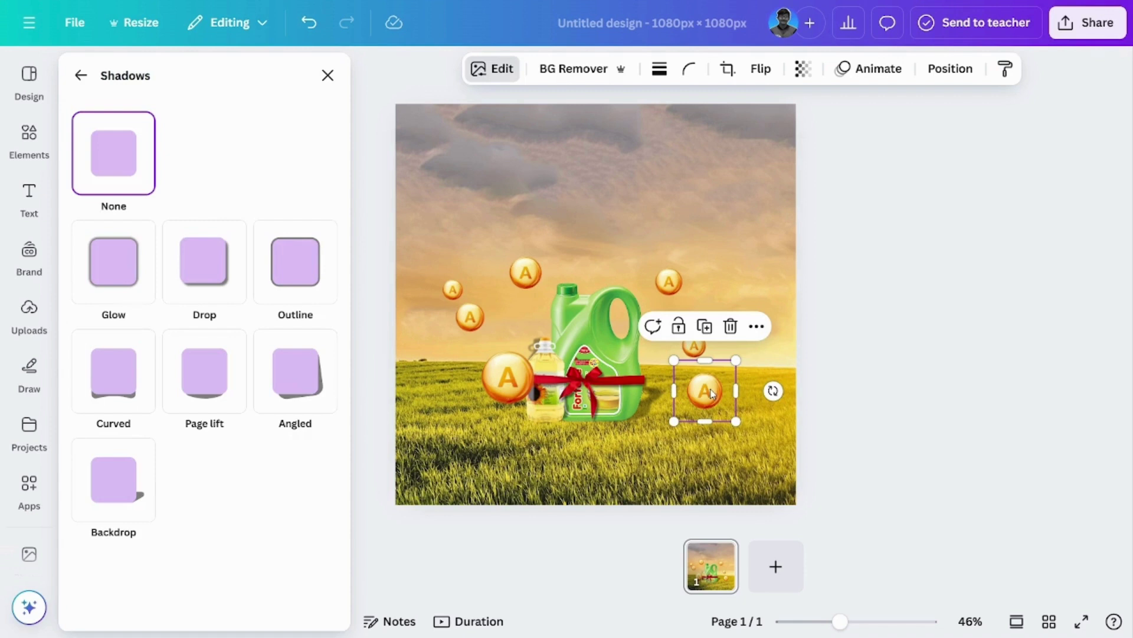
left_click_drag(712, 392, 680, 383)
left_click_drag(662, 381, 673, 408)
left_click(472, 395)
left_click_drag(463, 422, 489, 397)
left_click_drag(515, 367, 513, 381)
Step: Bring the two small vitamin A balls at the far left of the design closer to the containers and reduce their size
left_click(466, 316)
left_click(448, 288, "shift")
left_click_drag(436, 273, 444, 282)
left_click_drag(458, 295, 468, 313)
Step: Shrink the vitamin A balls by the green can's handle, cap and right side, bringing them closer to the can
left_click(670, 279)
left_click_drag(690, 258, 666, 298)
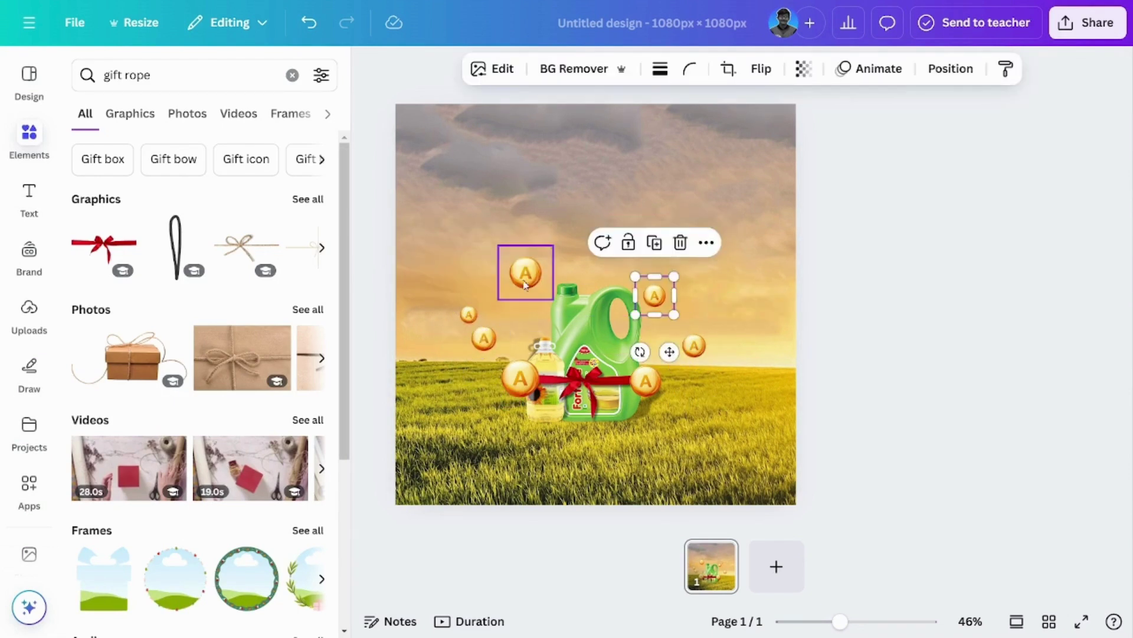
left_click(525, 278)
left_click_drag(499, 246, 538, 290)
left_click(690, 342)
left_click_drag(673, 325, 685, 336)
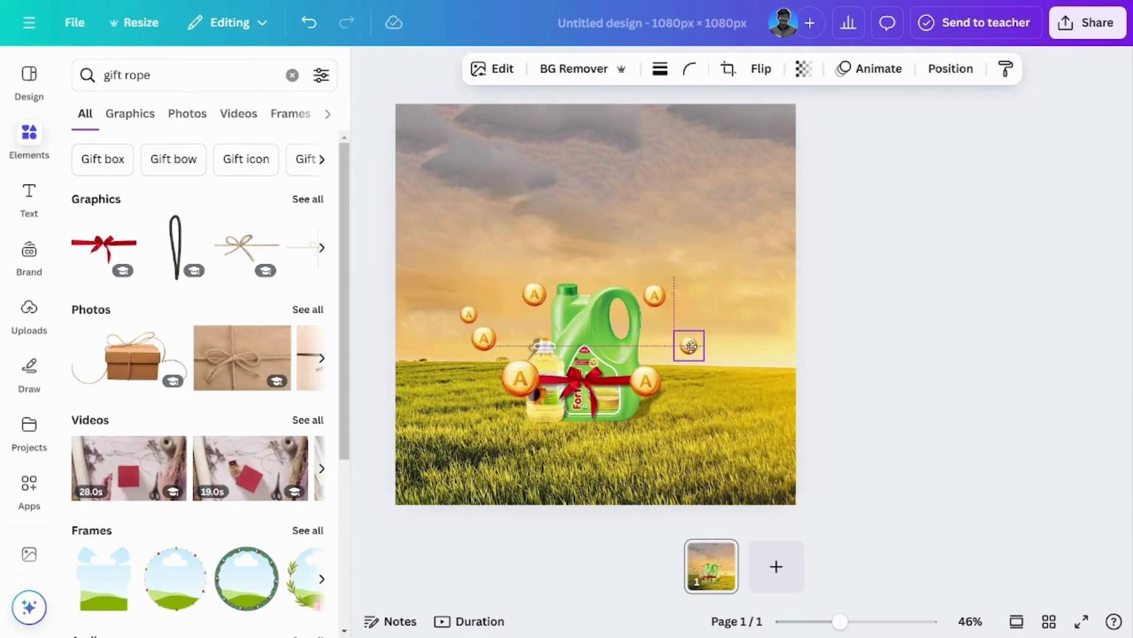
left_click(887, 336)
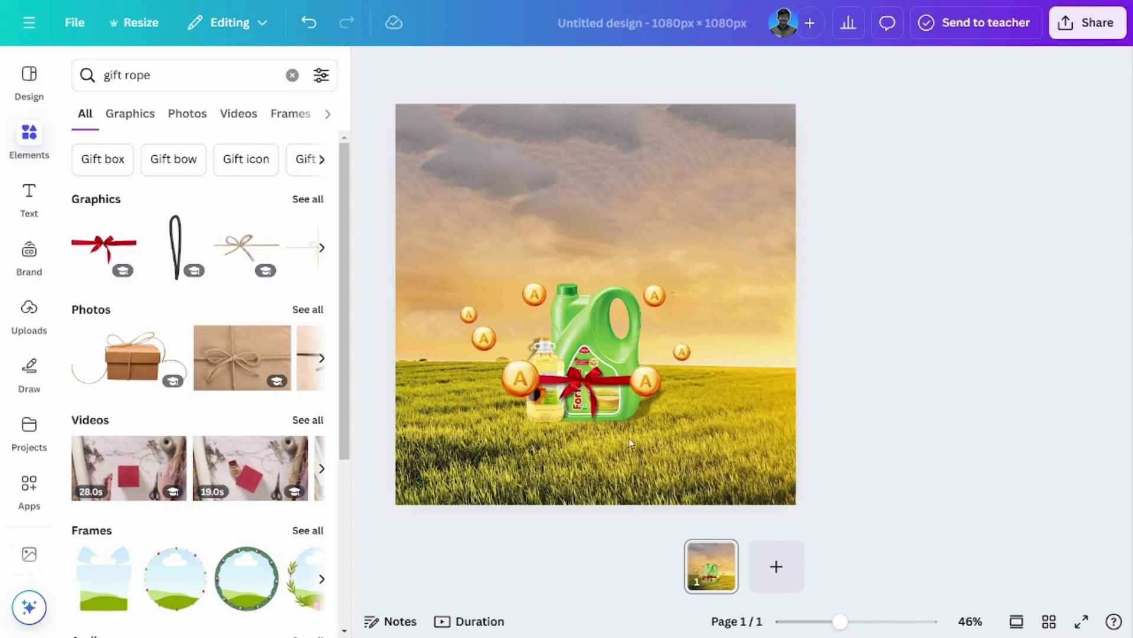
Step: Apply the Capri filter to the vitamin A ball at the ribbon's left end and the two small balls above it
left_click(520, 384)
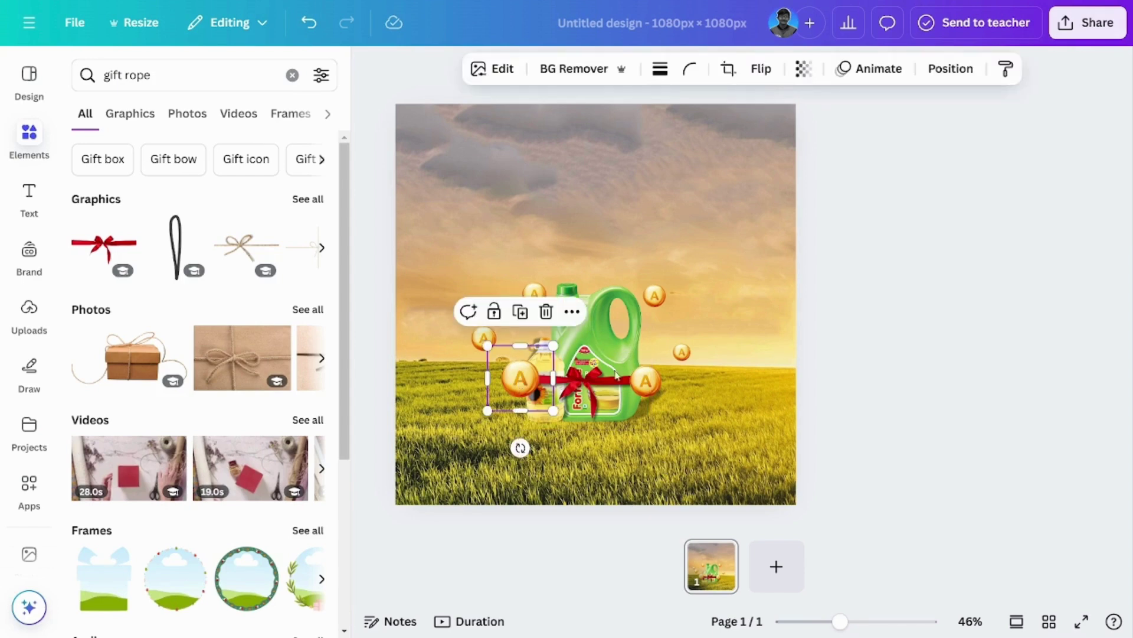
left_click(496, 75)
left_click(311, 310)
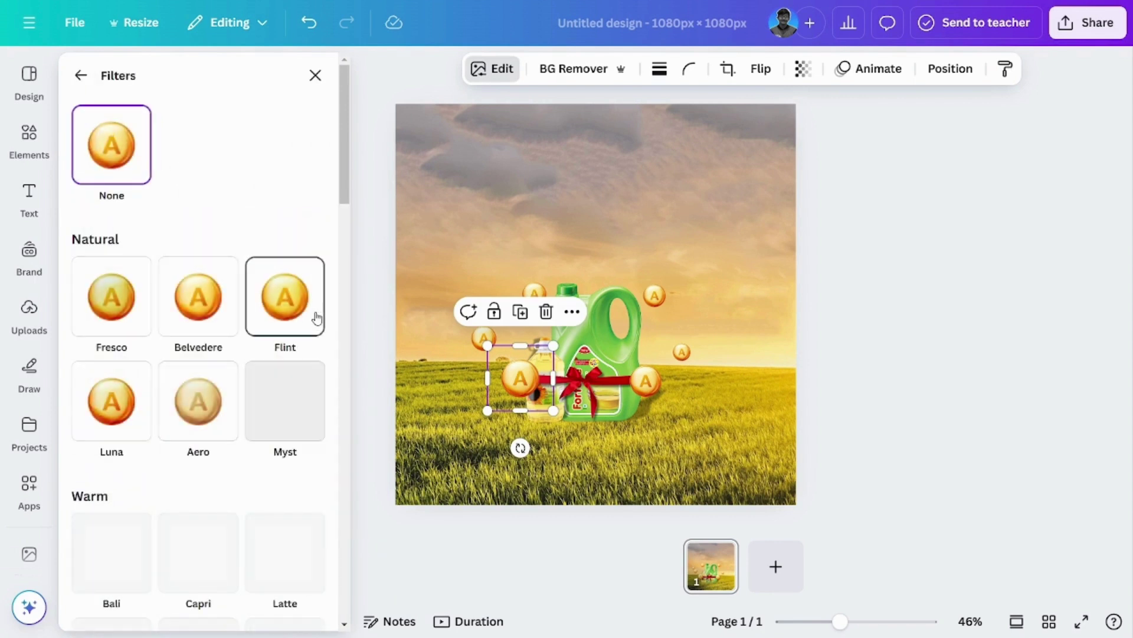
left_click_drag(346, 165, 346, 229)
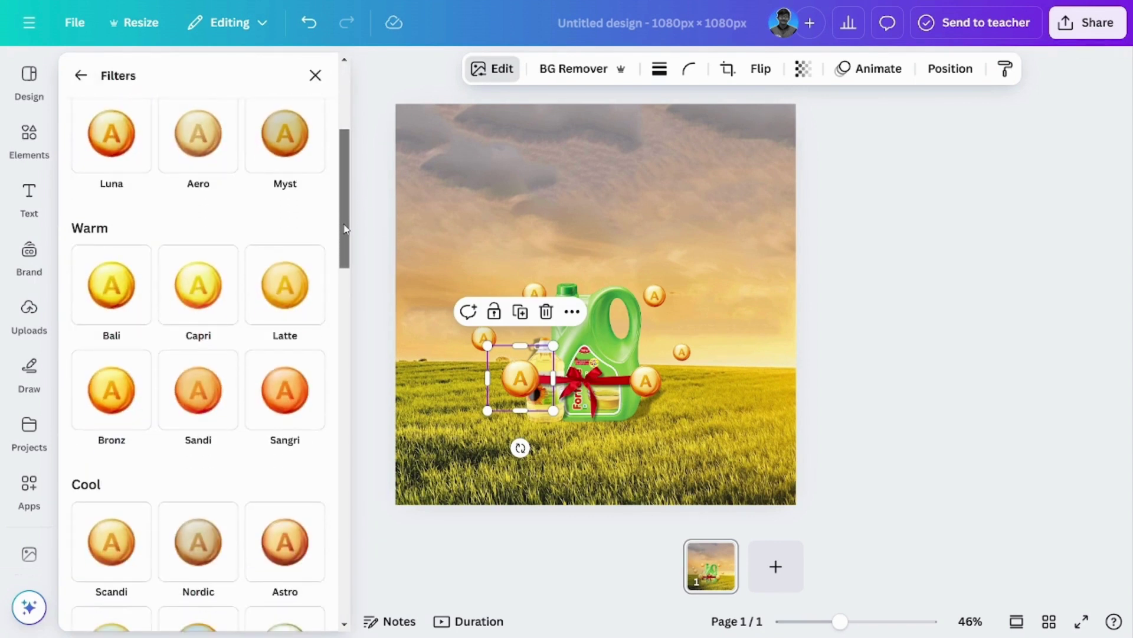
left_click(204, 291)
left_click(466, 342)
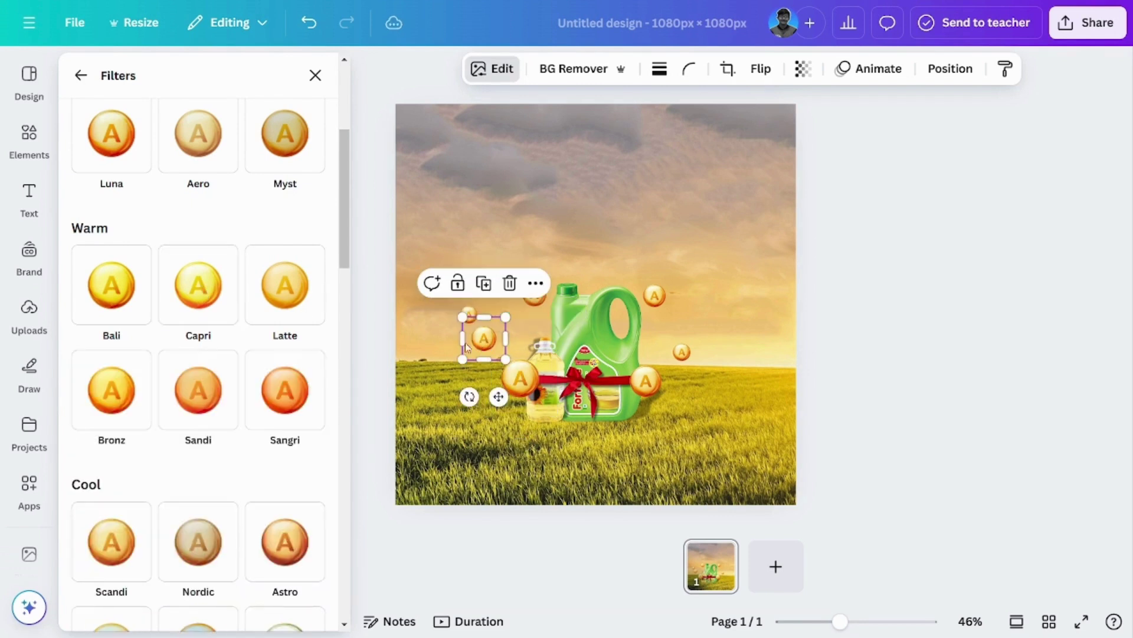
left_click(213, 281)
left_click(470, 313)
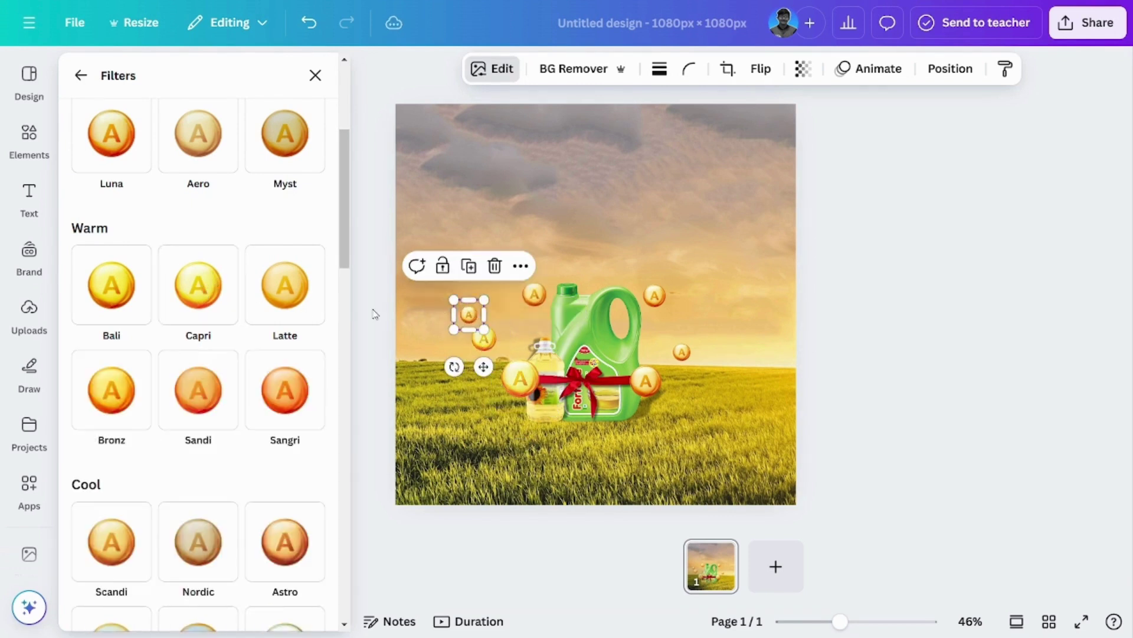
left_click(204, 284)
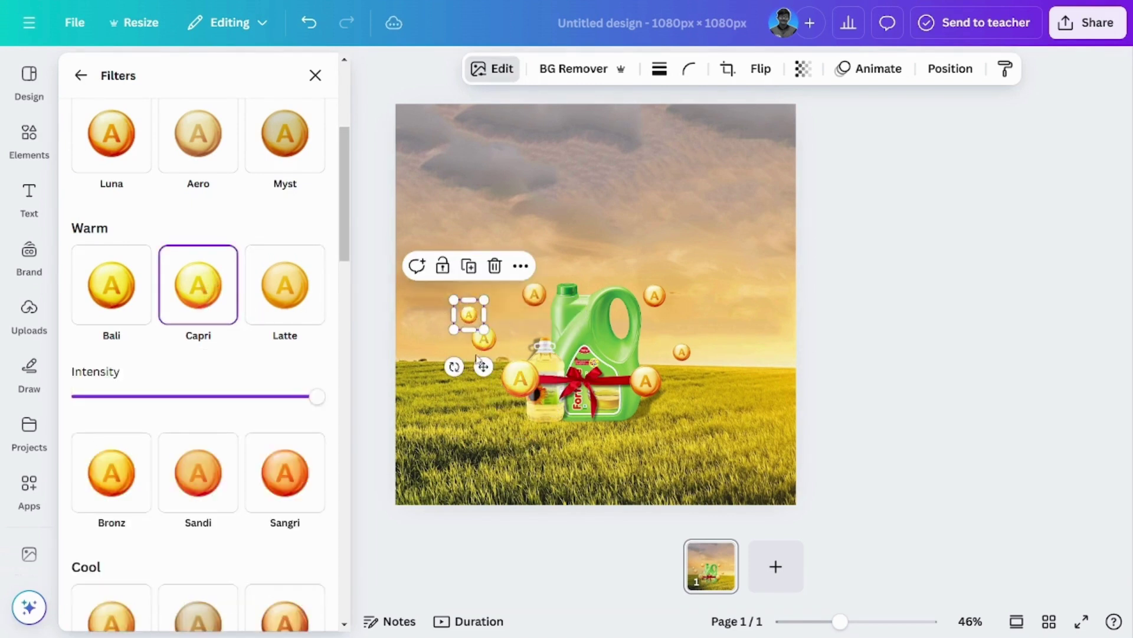
Step: Apply the Stark filter to the vitamin A balls beside the green can's cap and handle and the small ball on its right
left_click(534, 293)
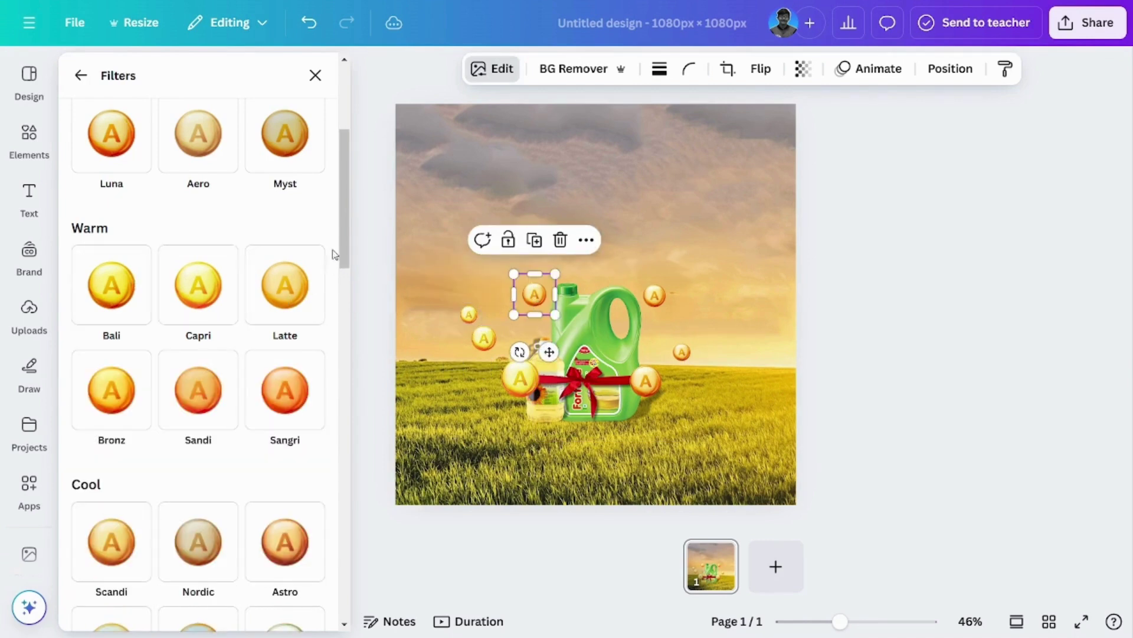
left_click_drag(342, 221, 333, 364)
left_click(302, 296)
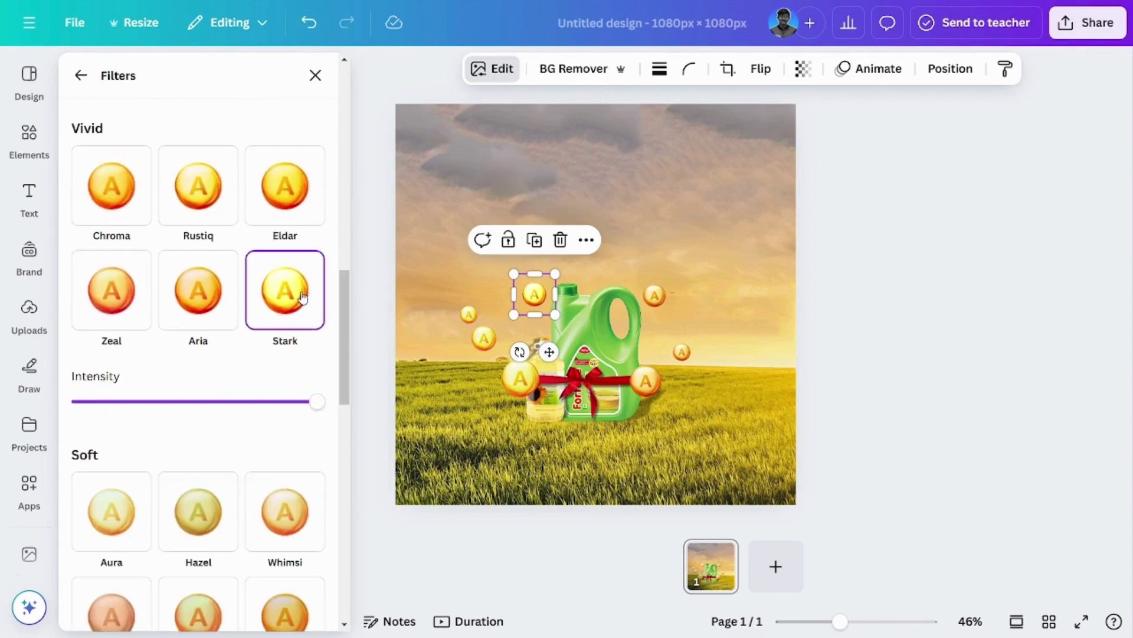
left_click(654, 296)
left_click(326, 309)
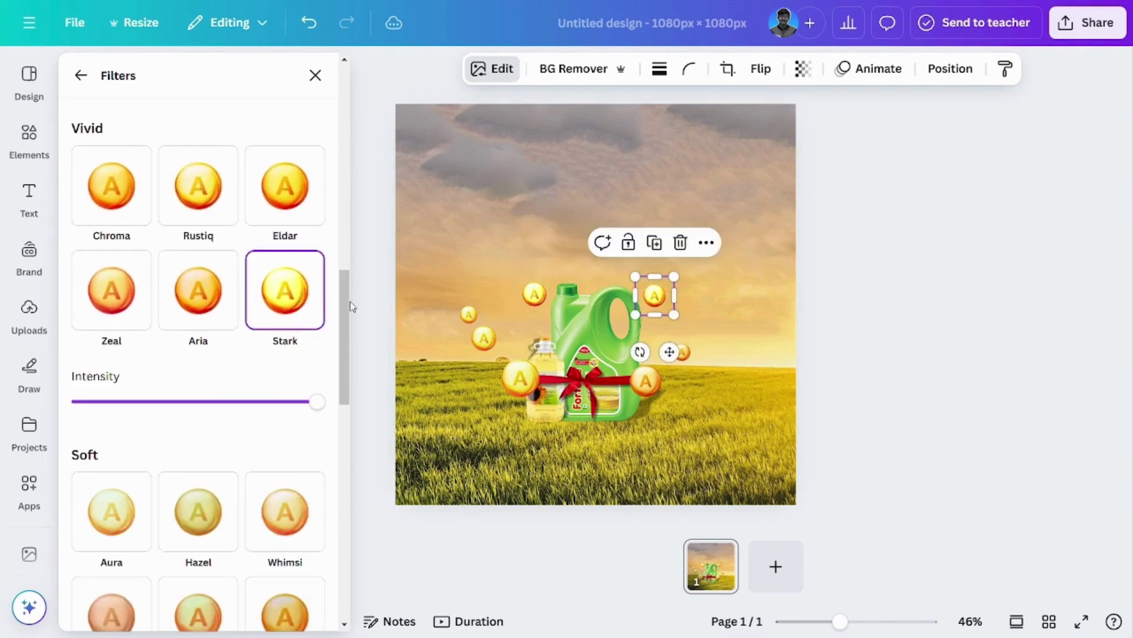
left_click(682, 352)
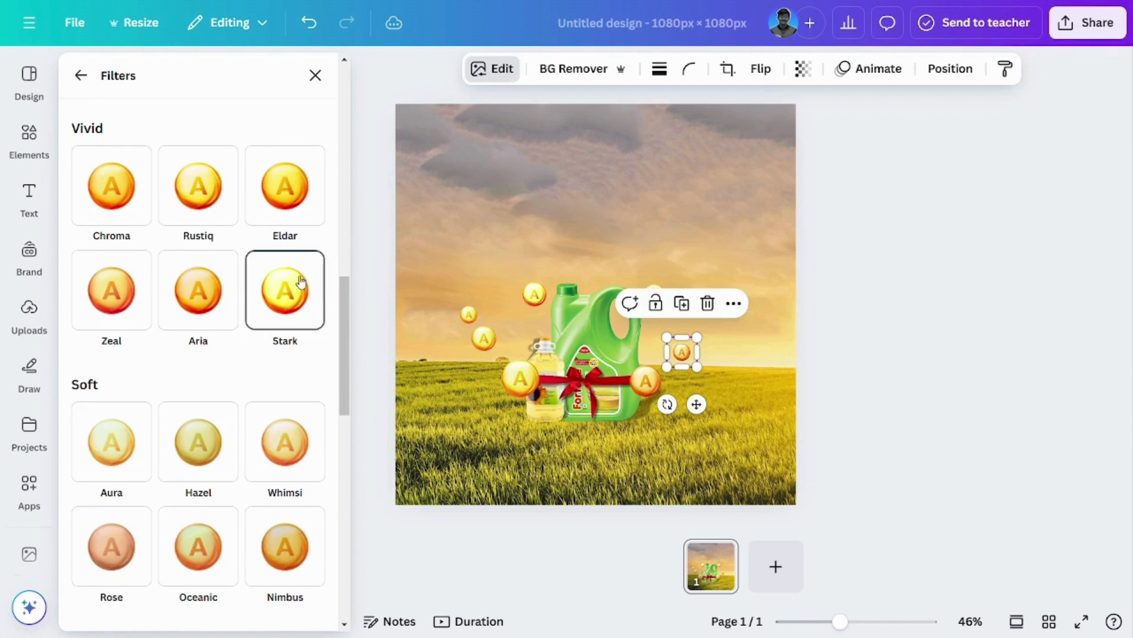
left_click(297, 283)
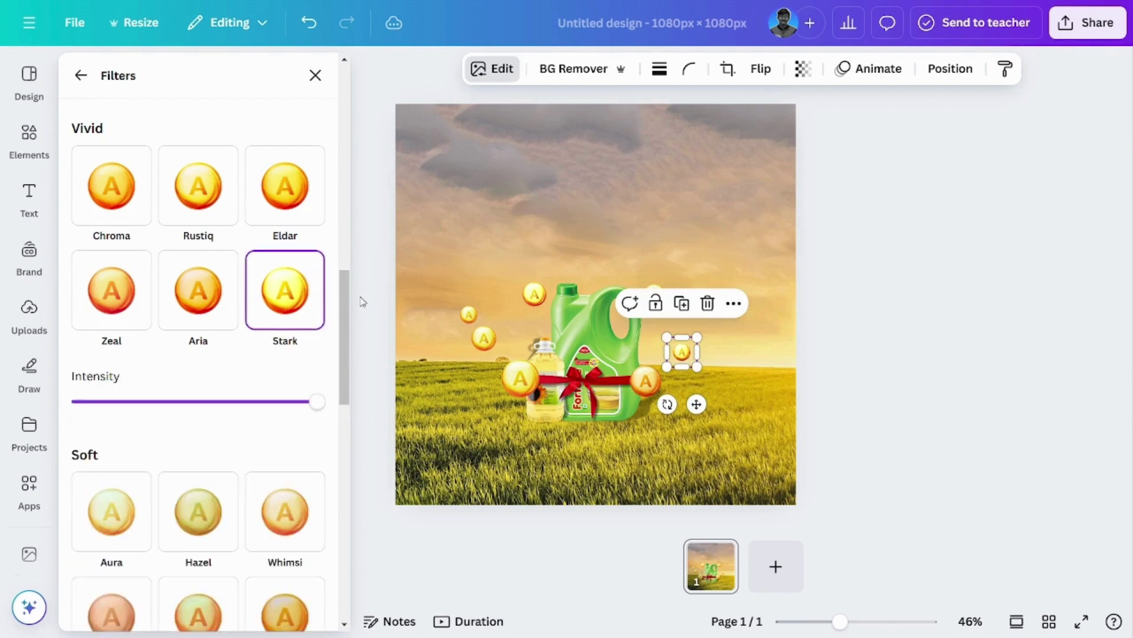
Step: Apply the Stark filter to the vitamin A ball at the ribbon's right end
left_click(646, 380)
left_click(278, 287)
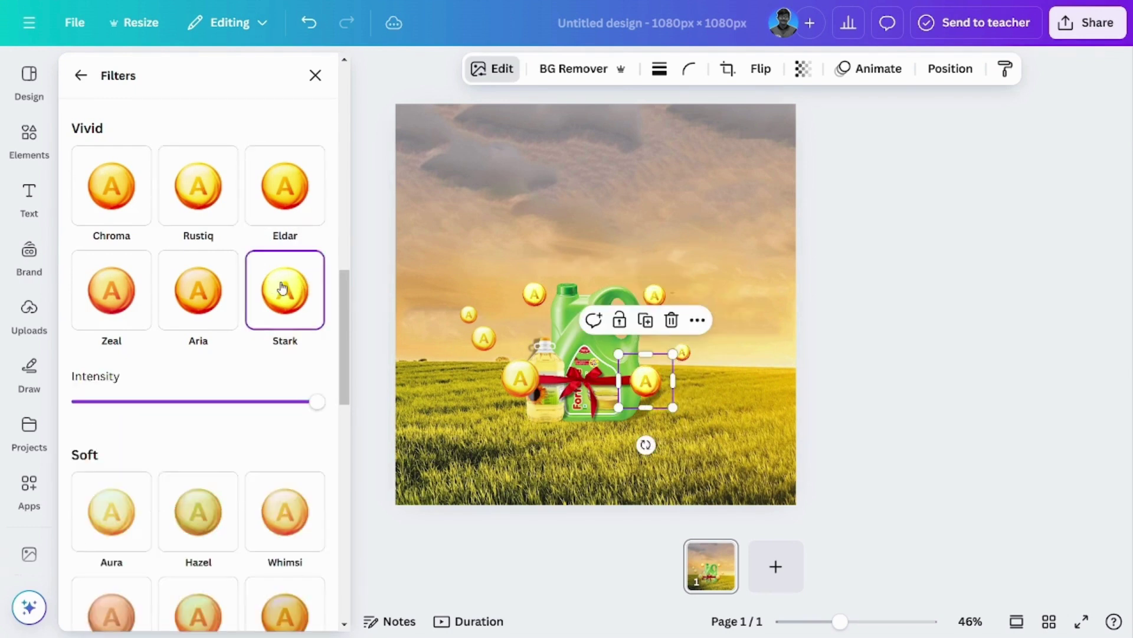
left_click(915, 390)
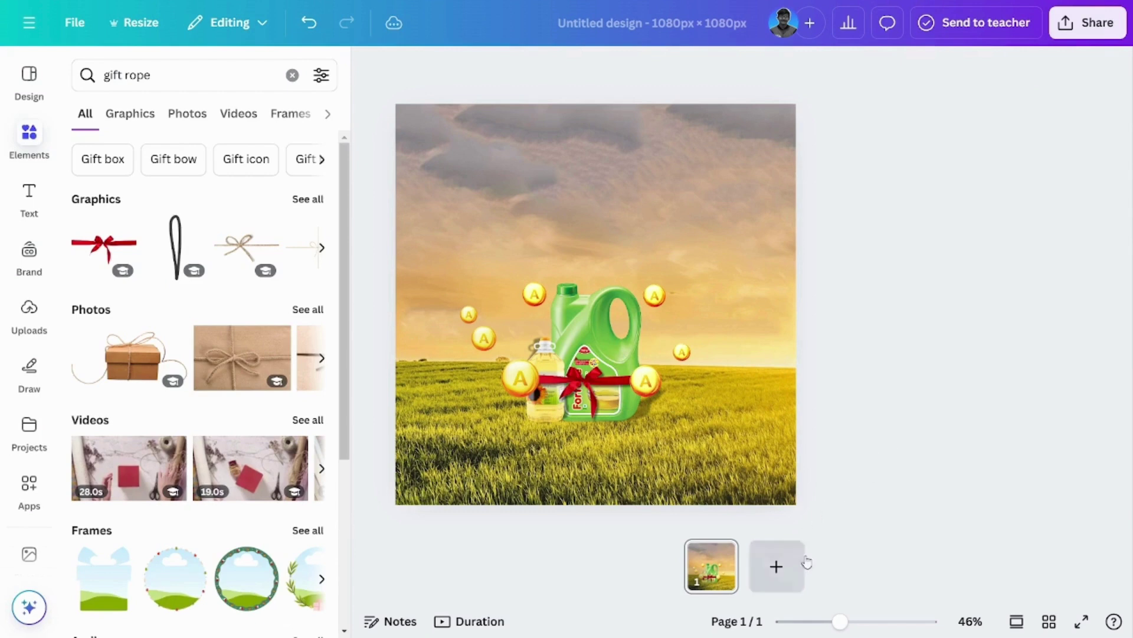
Step: Adjust the white balance of the field background, setting temperature to 52 and tint to -20
mouse_move(840, 621)
left_mouse_down()
mouse_move(805, 625)
mouse_move(835, 621)
left_mouse_up()
left_click(659, 162)
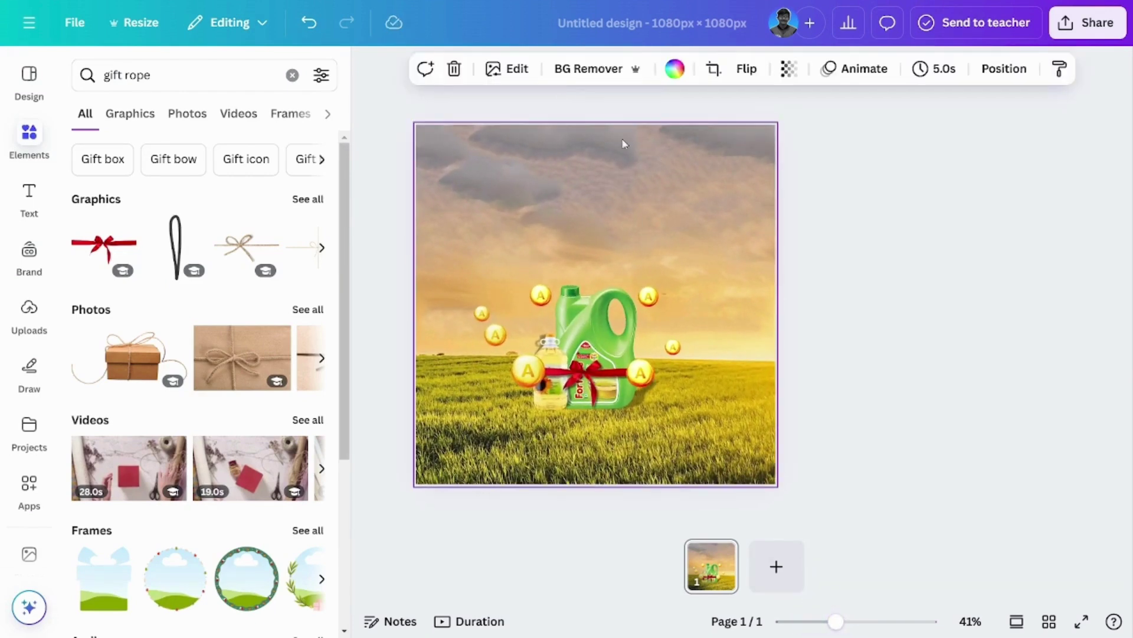
left_click(515, 69)
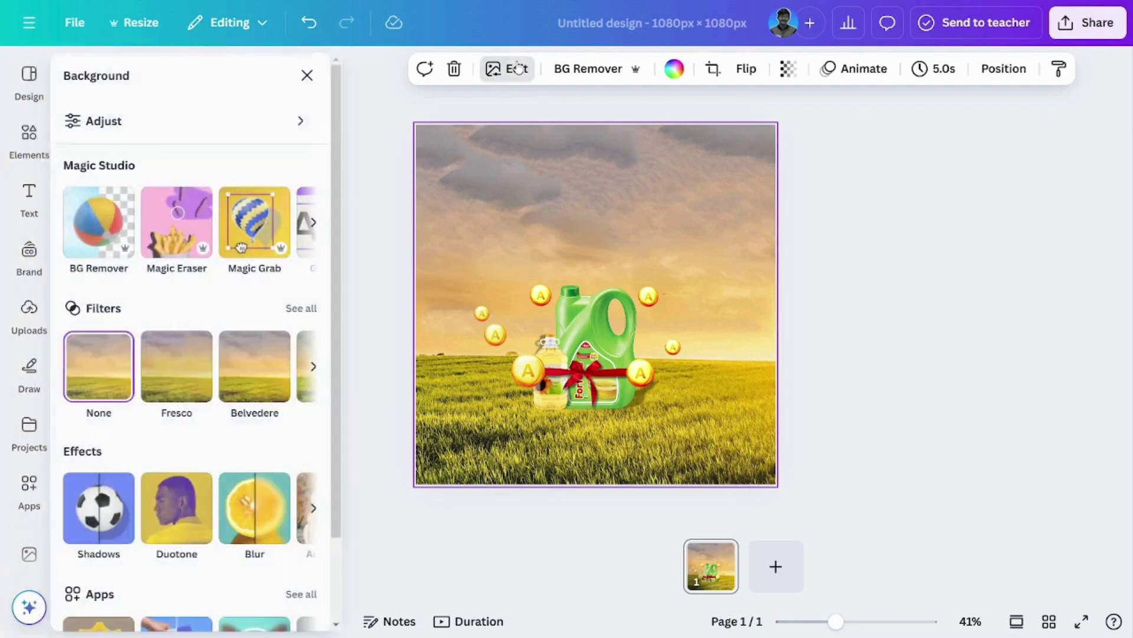
left_click(157, 124)
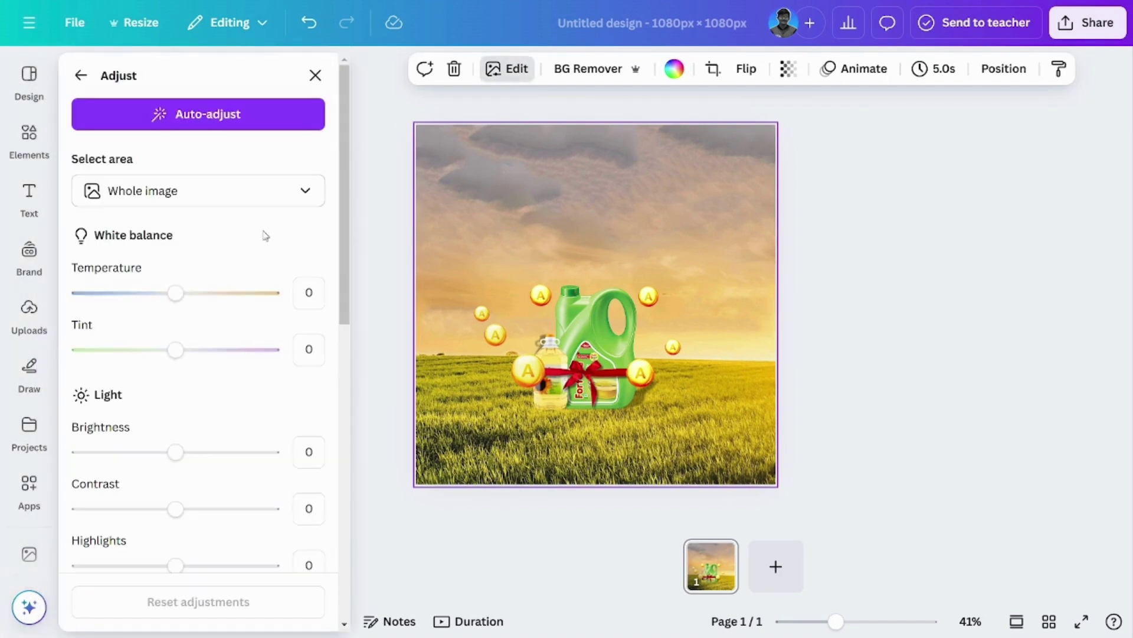
left_click_drag(175, 293, 226, 292)
mouse_move(176, 350)
left_mouse_down()
mouse_move(184, 349)
mouse_move(157, 350)
left_mouse_up()
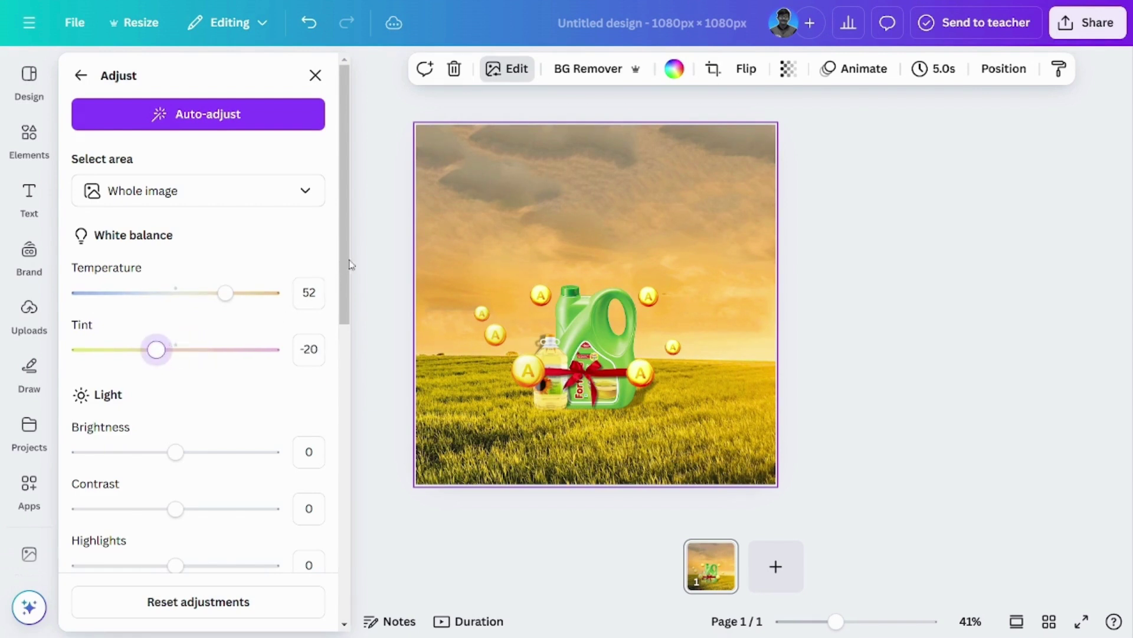
Step: Set the field background's contrast to 23, highlights to -21 and shadows to -14
scroll(350, 264, "down", 2)
left_click_drag(177, 336, 201, 391)
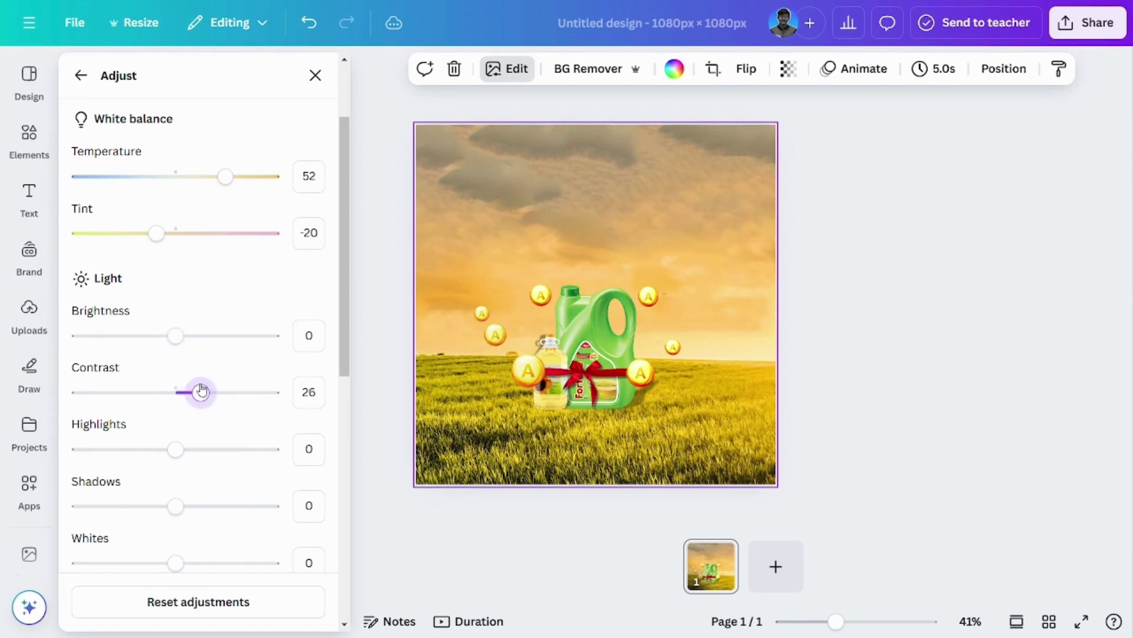
left_click_drag(183, 447, 155, 449)
scroll(349, 319, "down", 3)
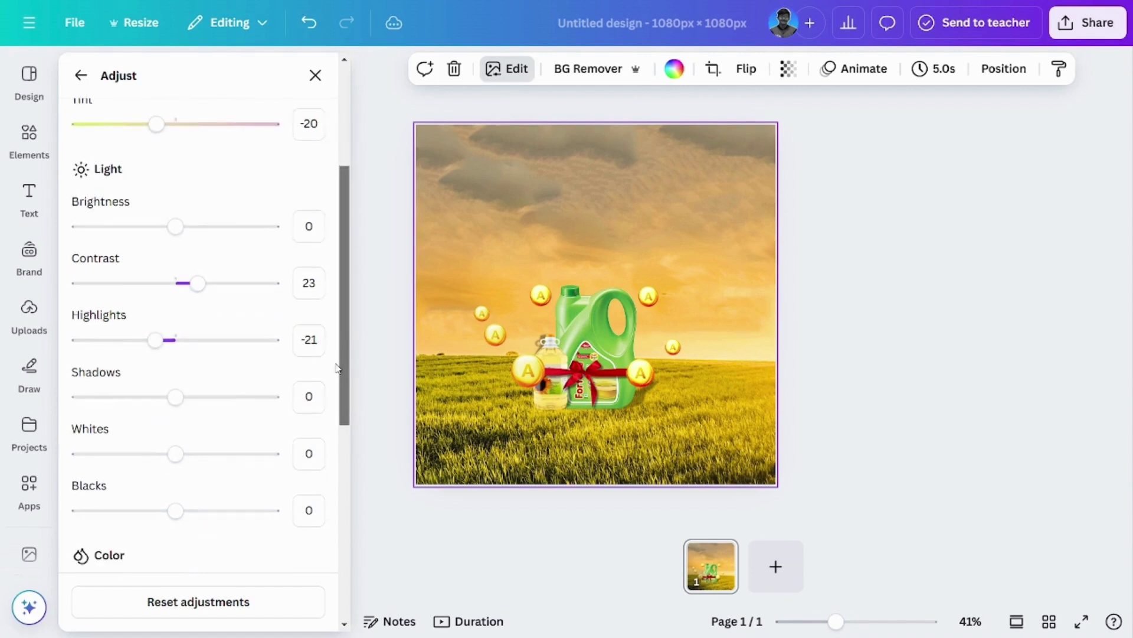
mouse_move(175, 376)
left_mouse_down()
mouse_move(214, 371)
mouse_move(157, 380)
mouse_move(166, 388)
left_mouse_up()
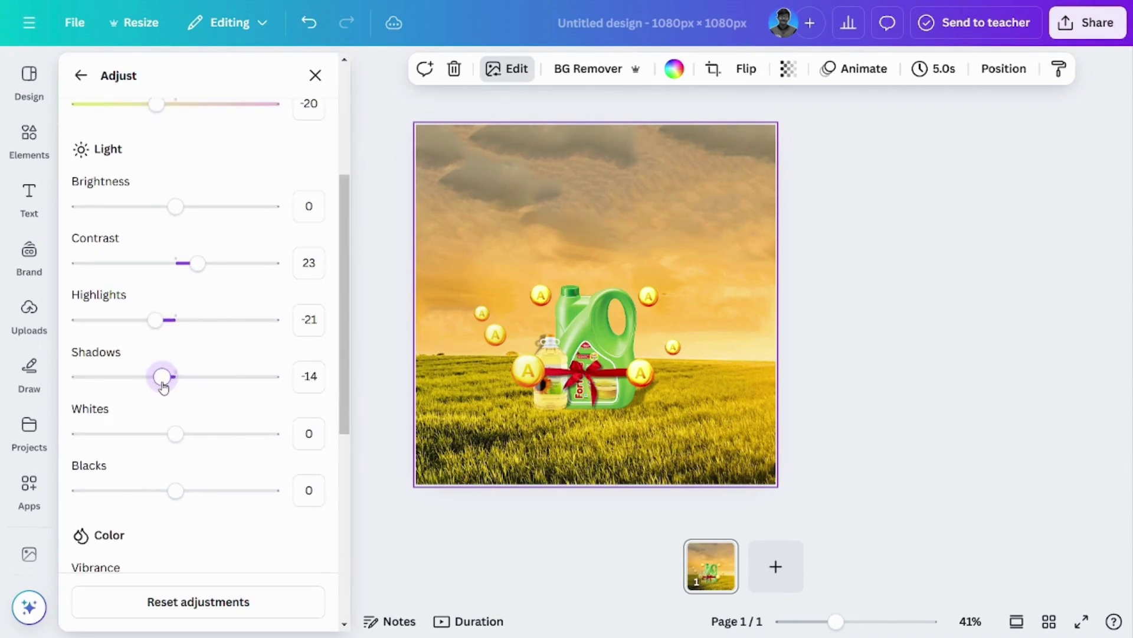
Step: Set the field background's whites to -20 and blacks to 36
scroll(347, 268, "down", 2)
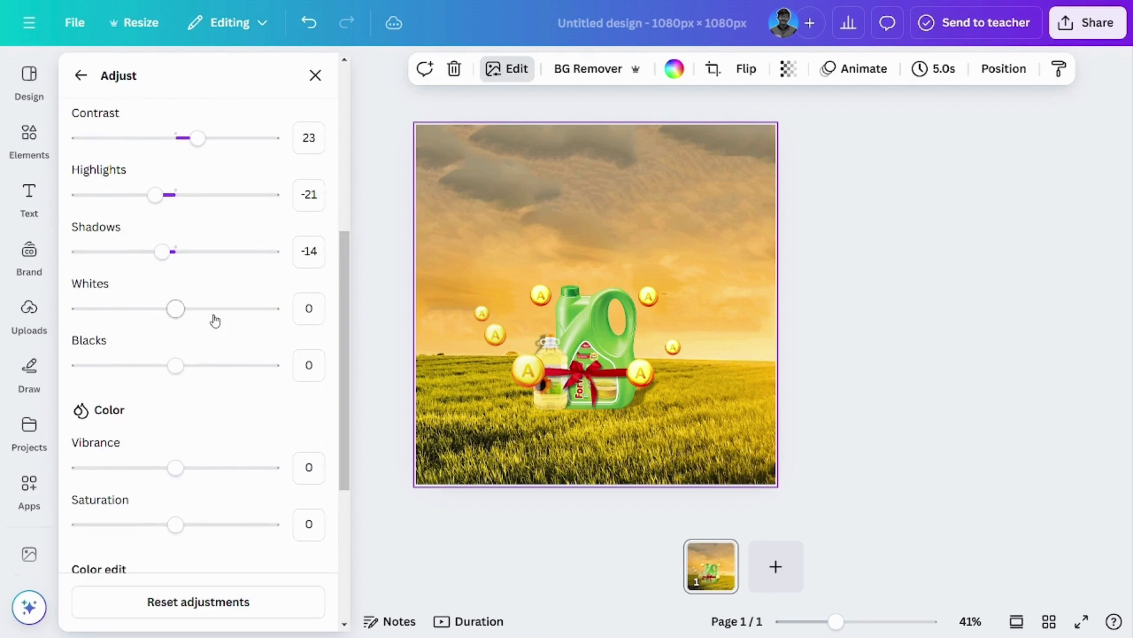
left_click_drag(175, 308, 157, 309)
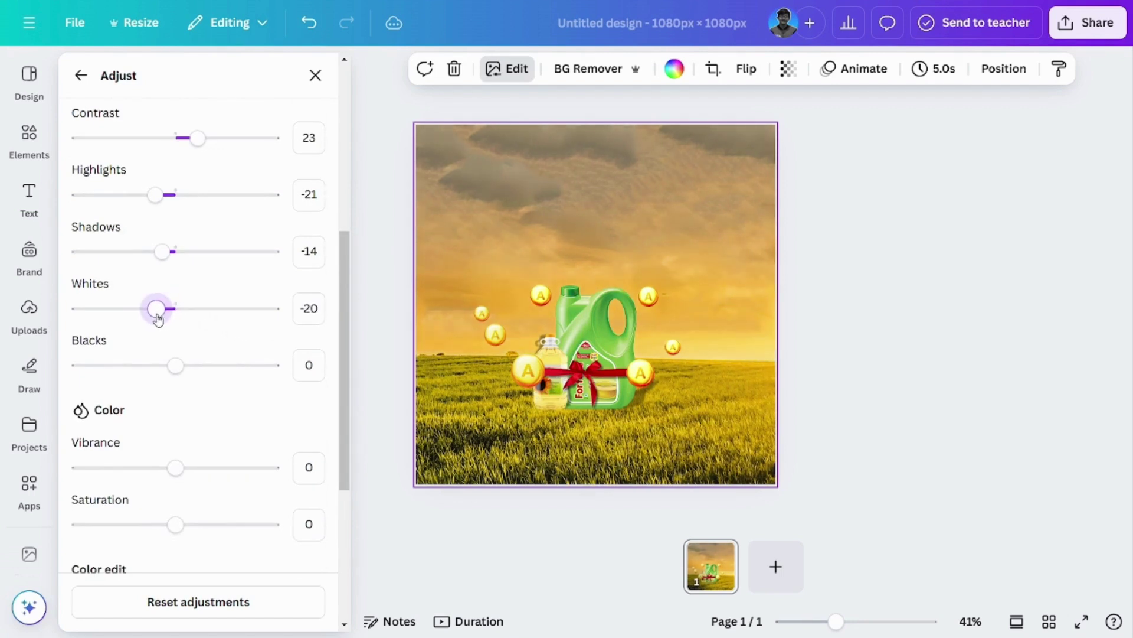
left_click_drag(178, 366, 212, 369)
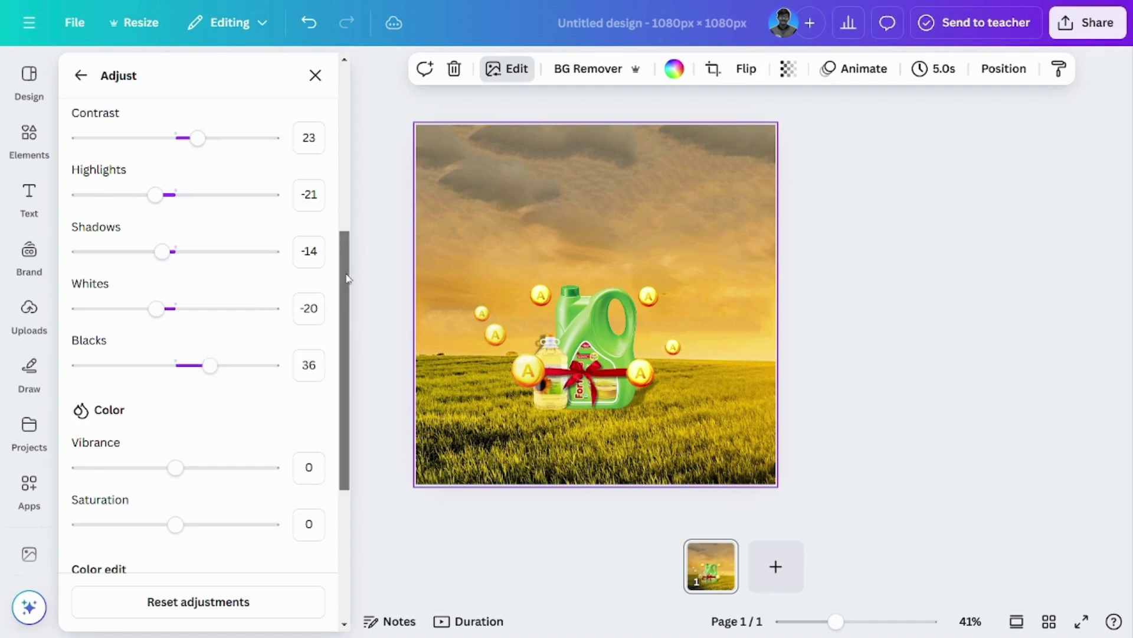
Step: Set the field background's sharpness to -37 and finish adjusting the image
scroll(350, 286, "down", 4)
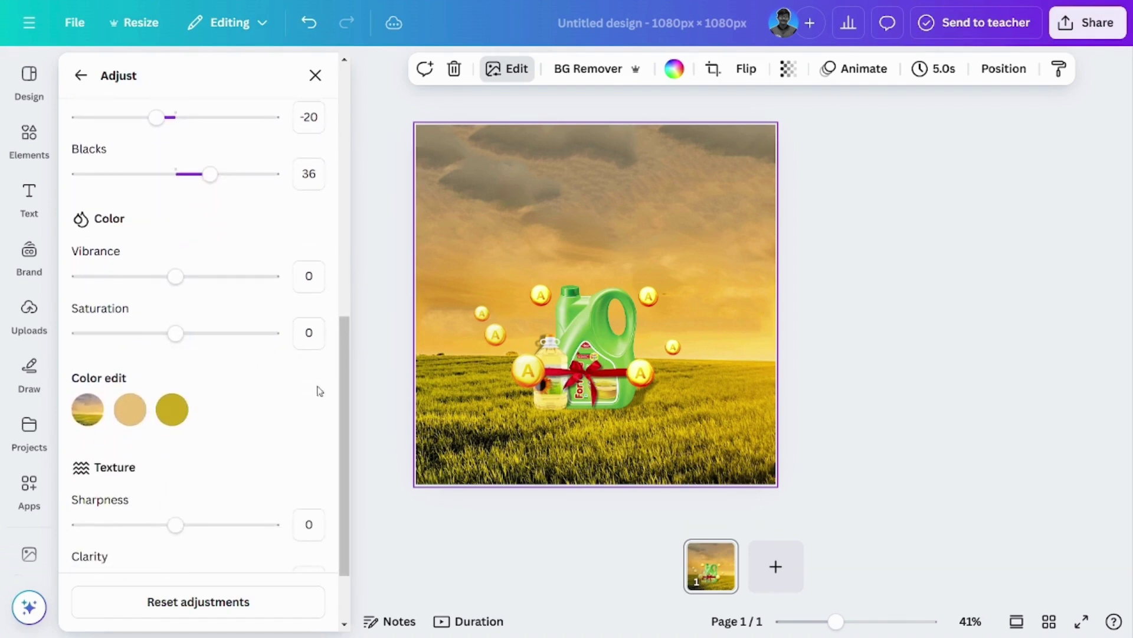
scroll(343, 364, "down", 2)
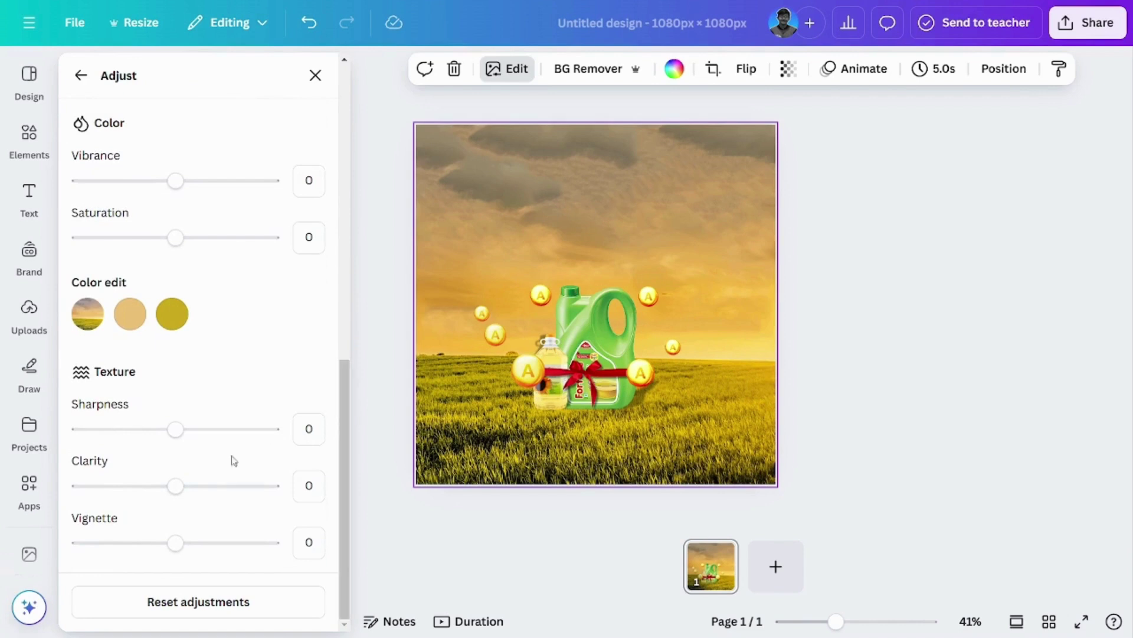
left_click_drag(176, 429, 140, 437)
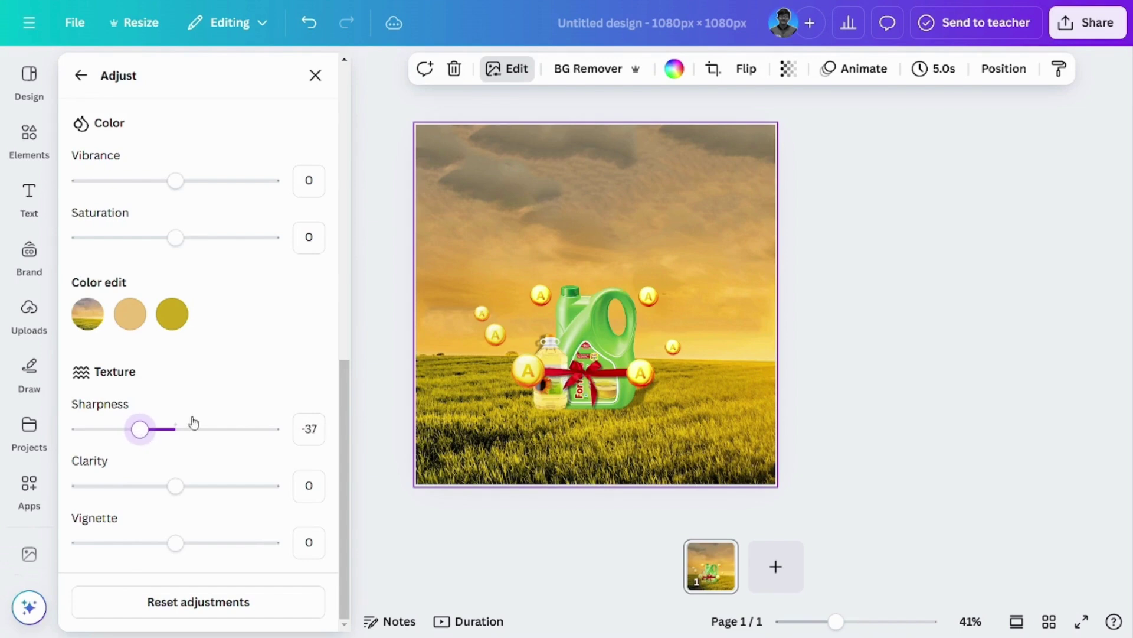
left_click(879, 334)
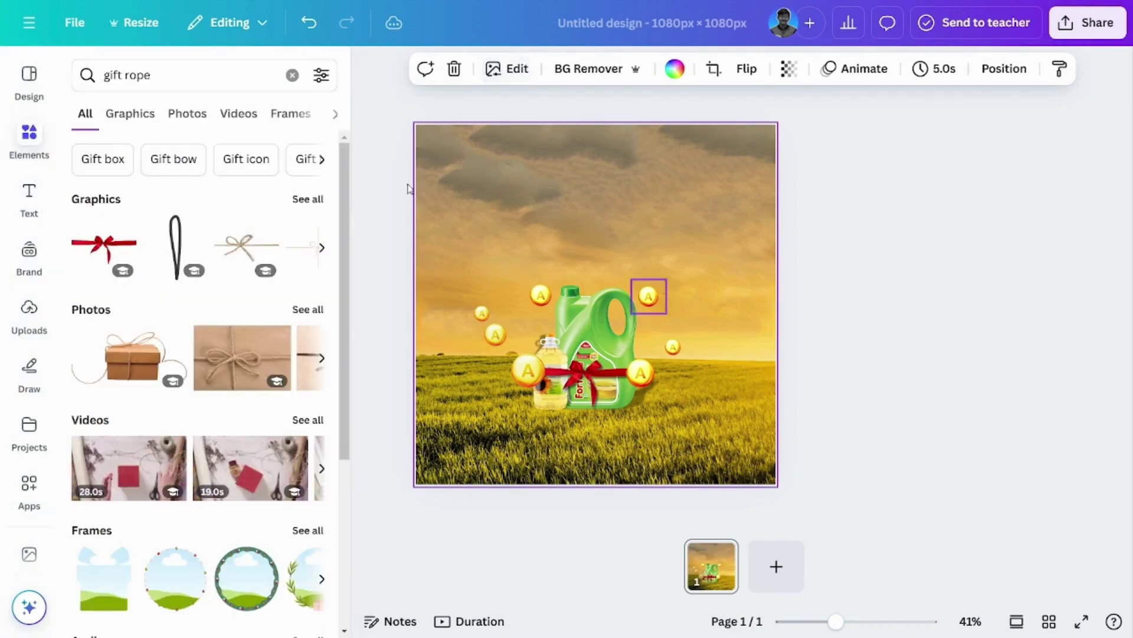
Step: Search the elements for "wooden circle" and show all matching photos
left_click(37, 300)
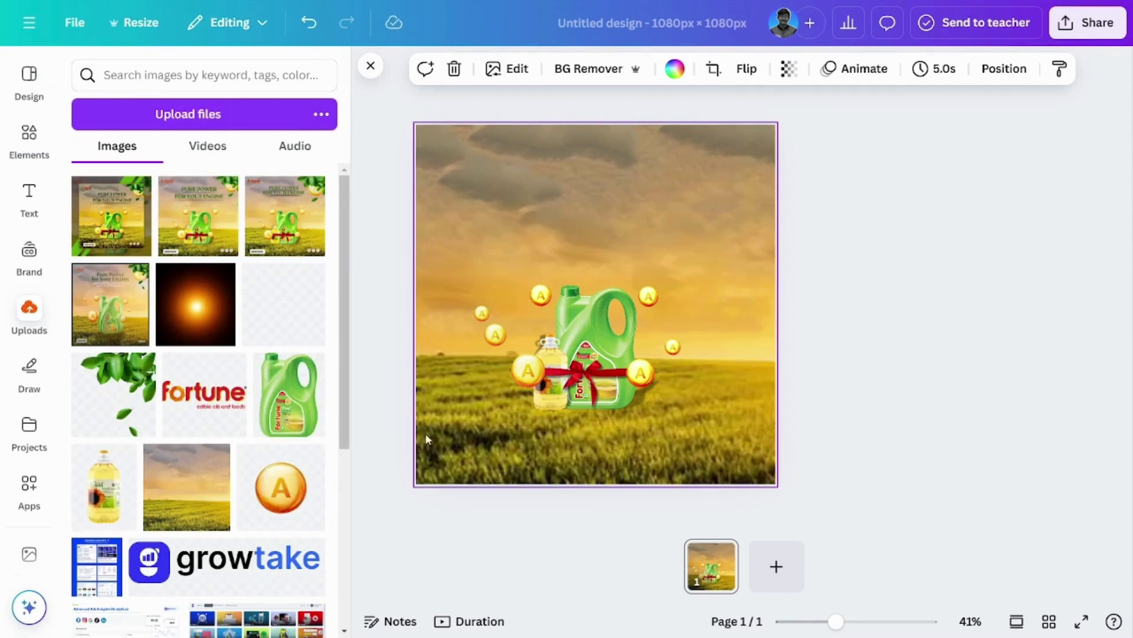
left_click(24, 152)
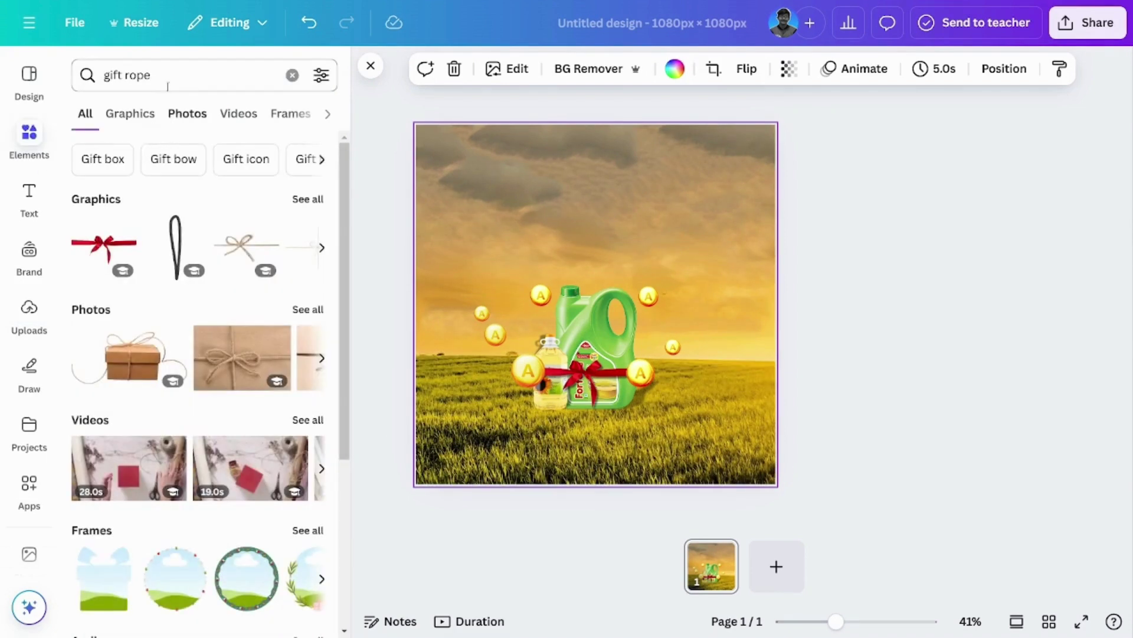
left_click(167, 82)
type("wooden")
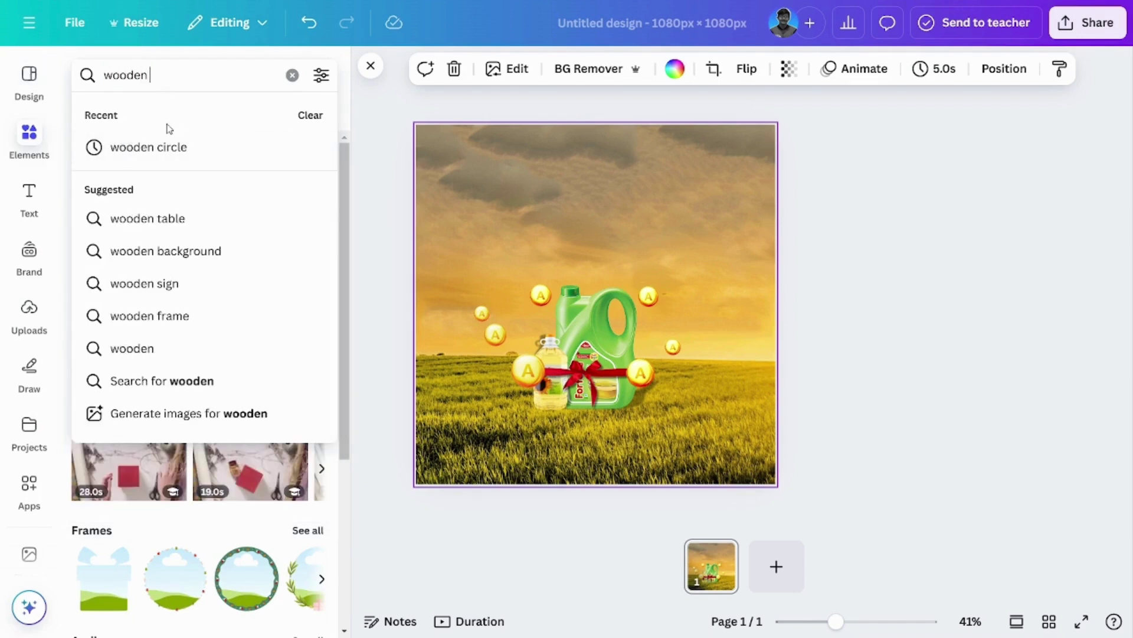
left_click(161, 146)
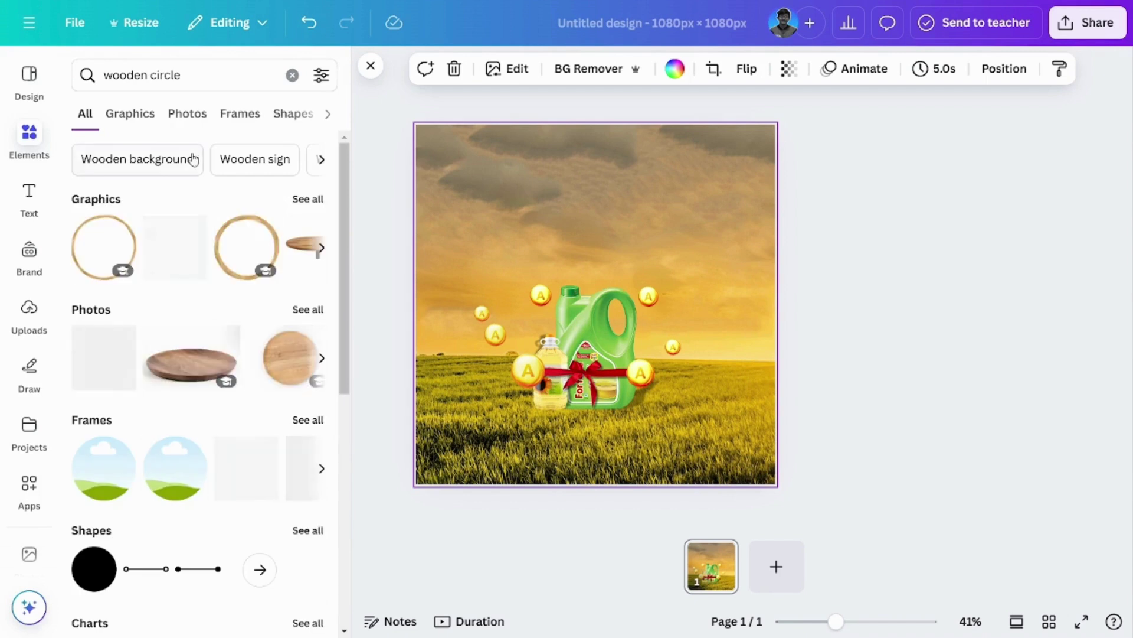
left_click(307, 310)
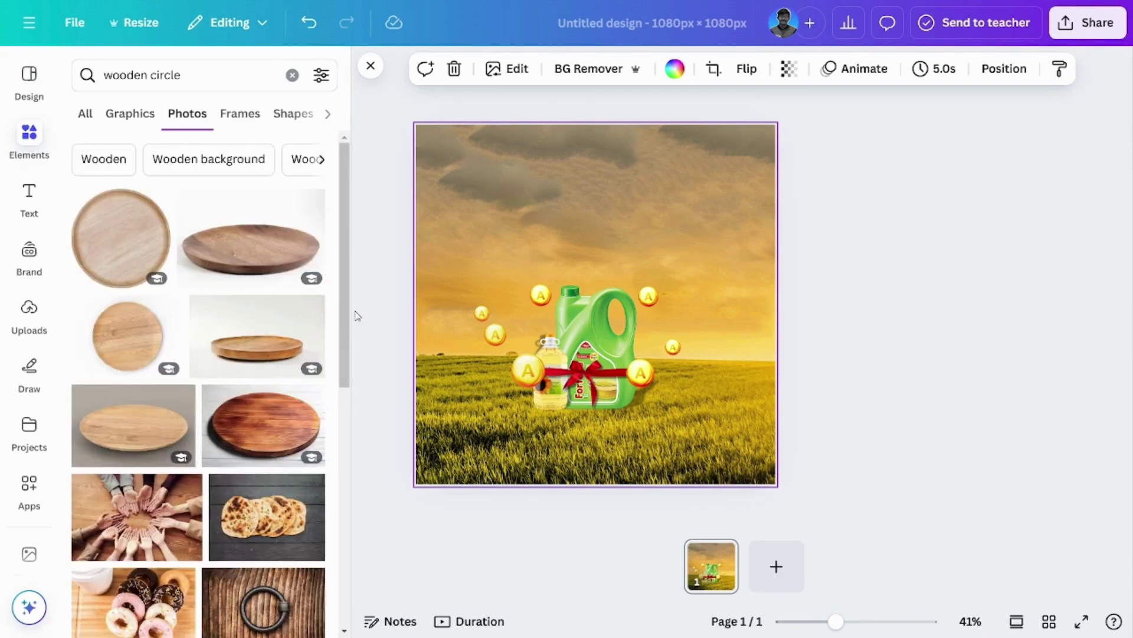
Step: Add the photo of the shallow round wooden plate on a plain white backdrop and remove its background
mouse_move(346, 322)
left_mouse_down()
mouse_move(345, 399)
mouse_move(347, 303)
left_mouse_up()
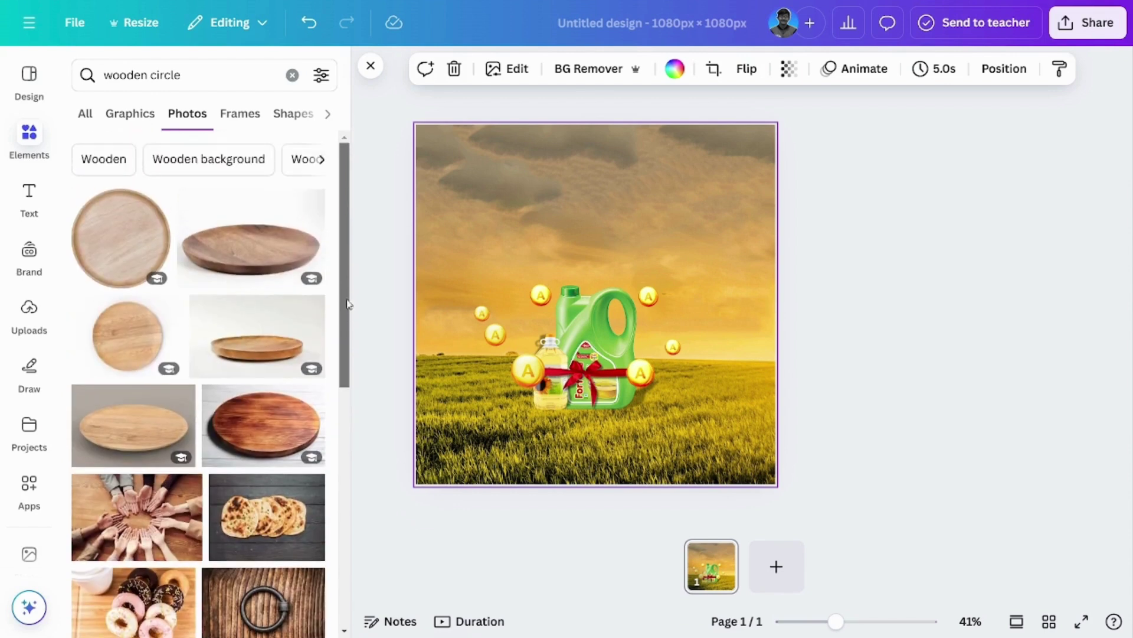
left_click(256, 352)
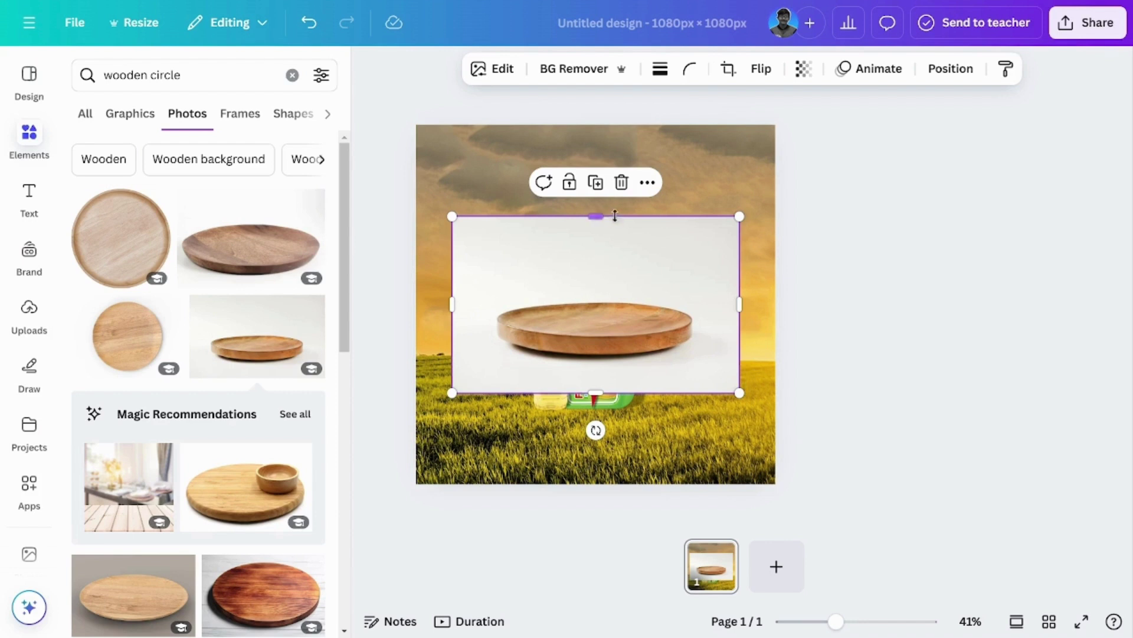
left_click(546, 68)
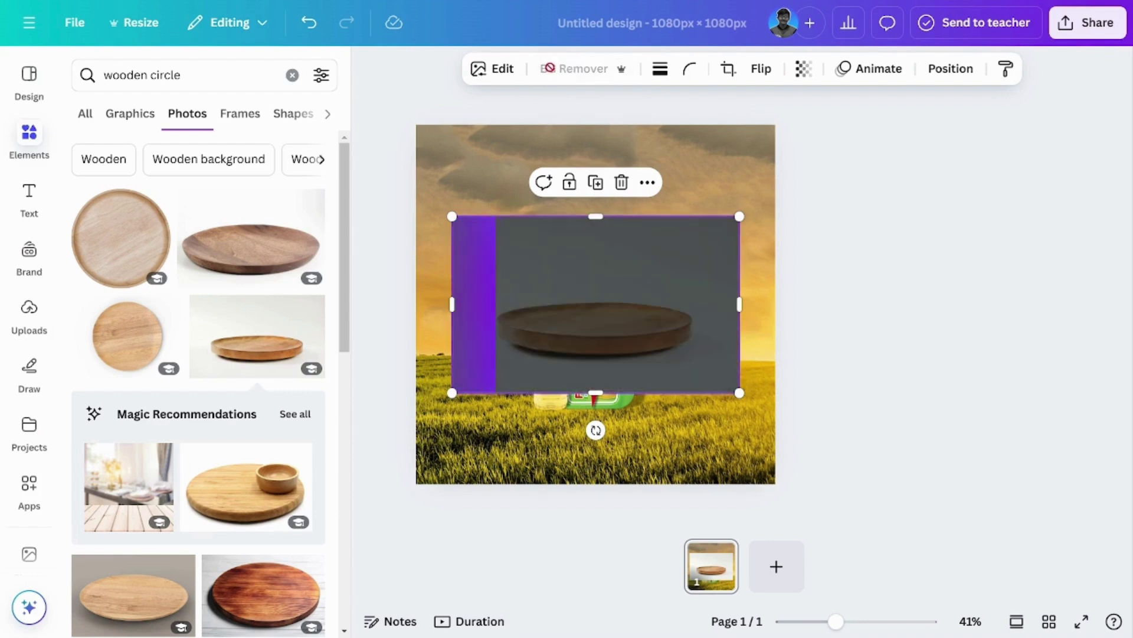
Step: Shrink the wooden plate and move it to the base of the oil containers
left_click_drag(606, 282, 628, 412)
left_click_drag(751, 491, 665, 438)
mouse_move(619, 402)
left_mouse_down()
mouse_move(641, 417)
mouse_move(627, 415)
left_mouse_up()
Step: Send the wooden plate behind the oil containers while keeping it in front of the field background
right_click(625, 415)
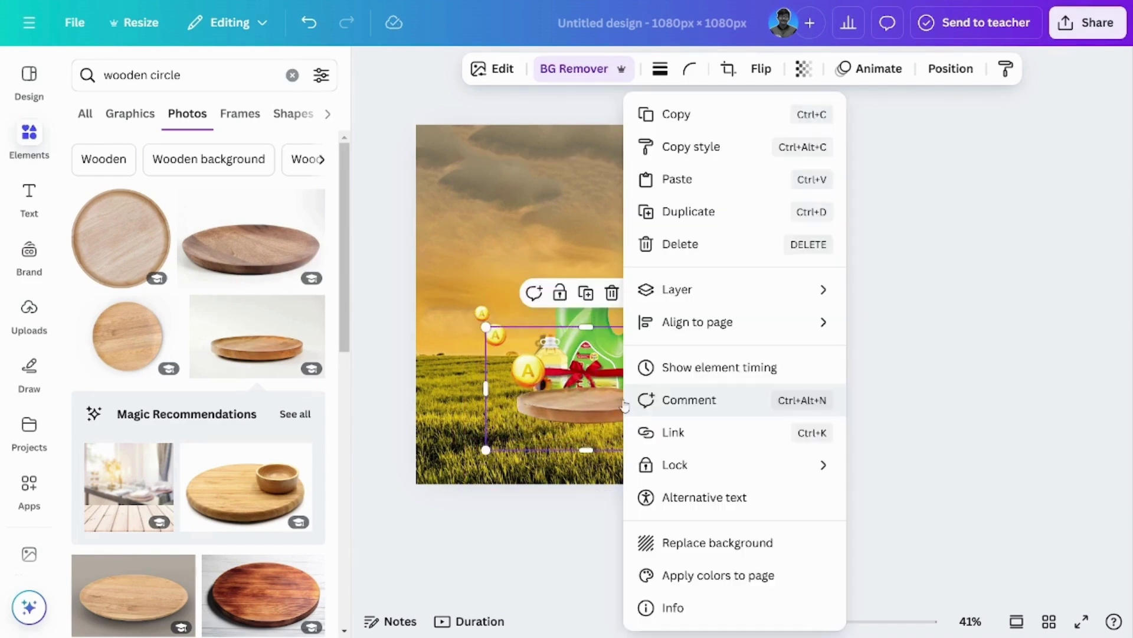
mouse_move(768, 330)
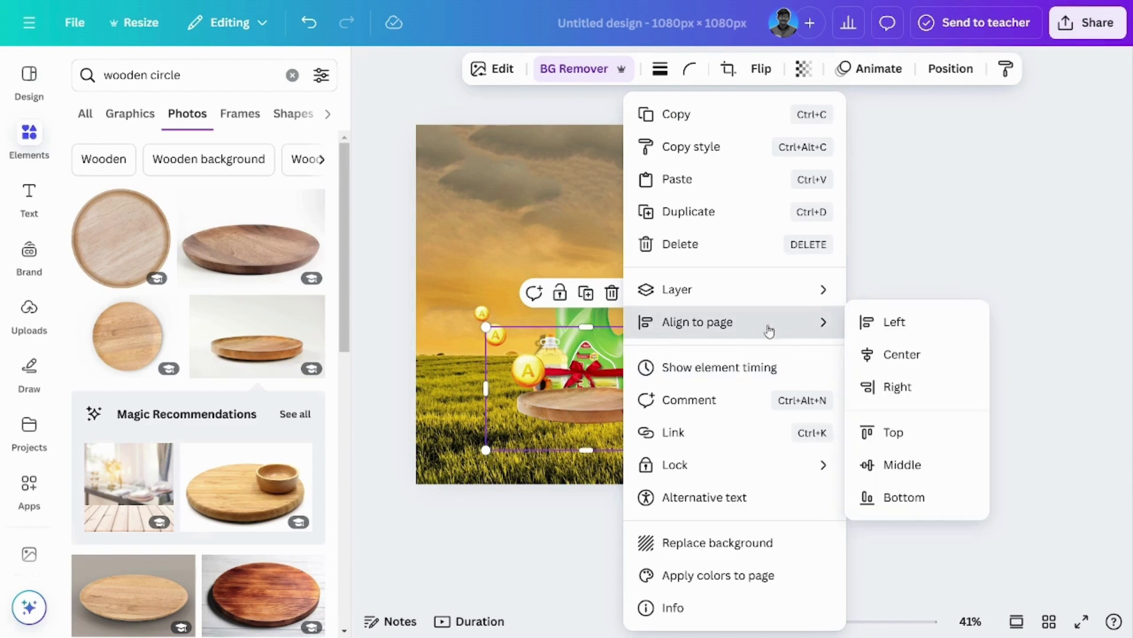
mouse_move(770, 301)
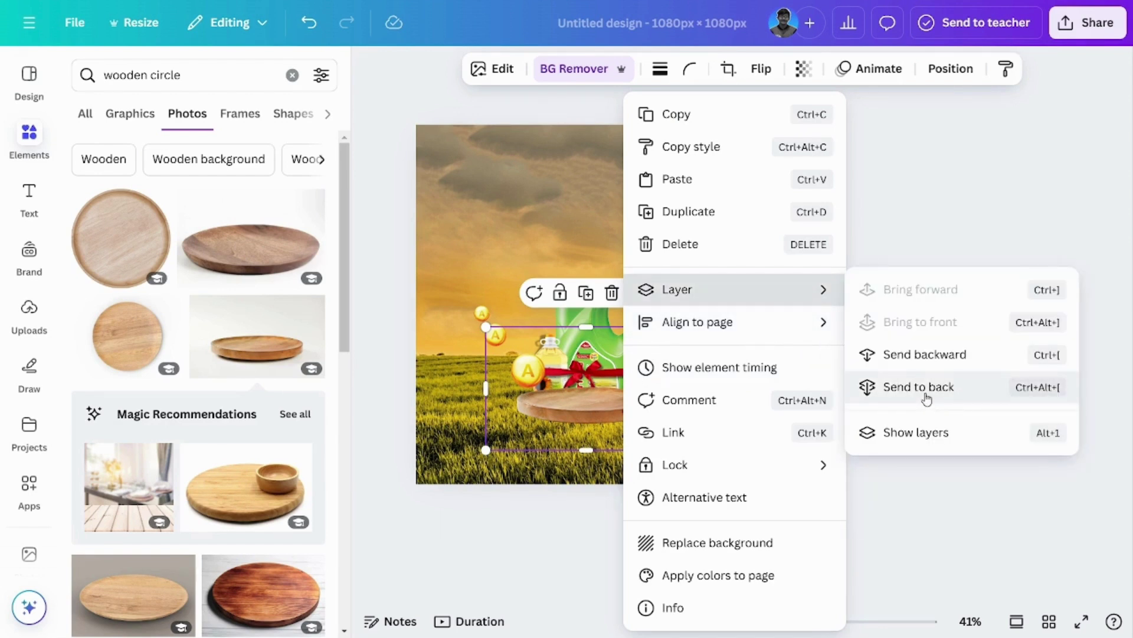
key("Escape")
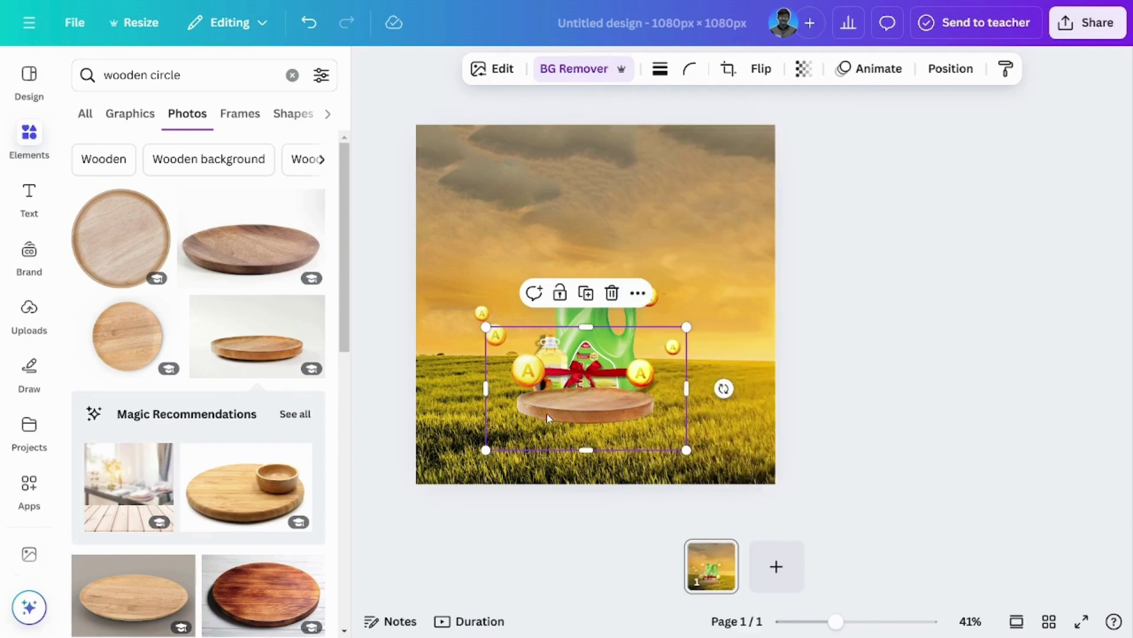
left_click(827, 351)
Step: Lower and slightly enlarge the wooden plate, then nudge it up until the oil containers stand on its surface
left_click_drag(677, 426, 678, 438)
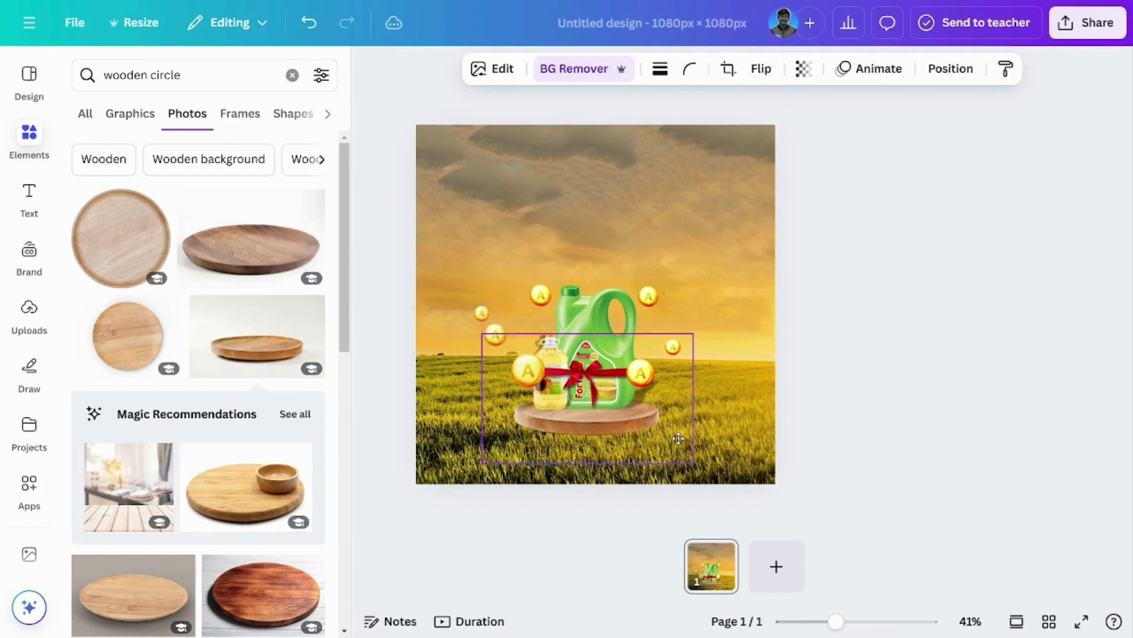
left_click(679, 438)
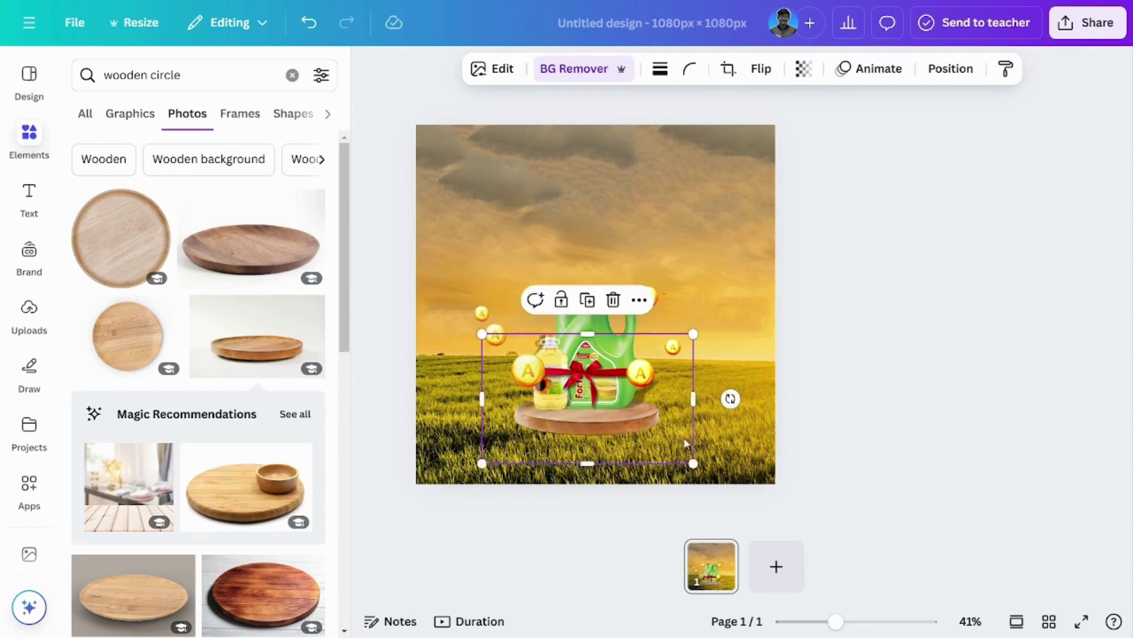
left_click(870, 429)
left_click(611, 427)
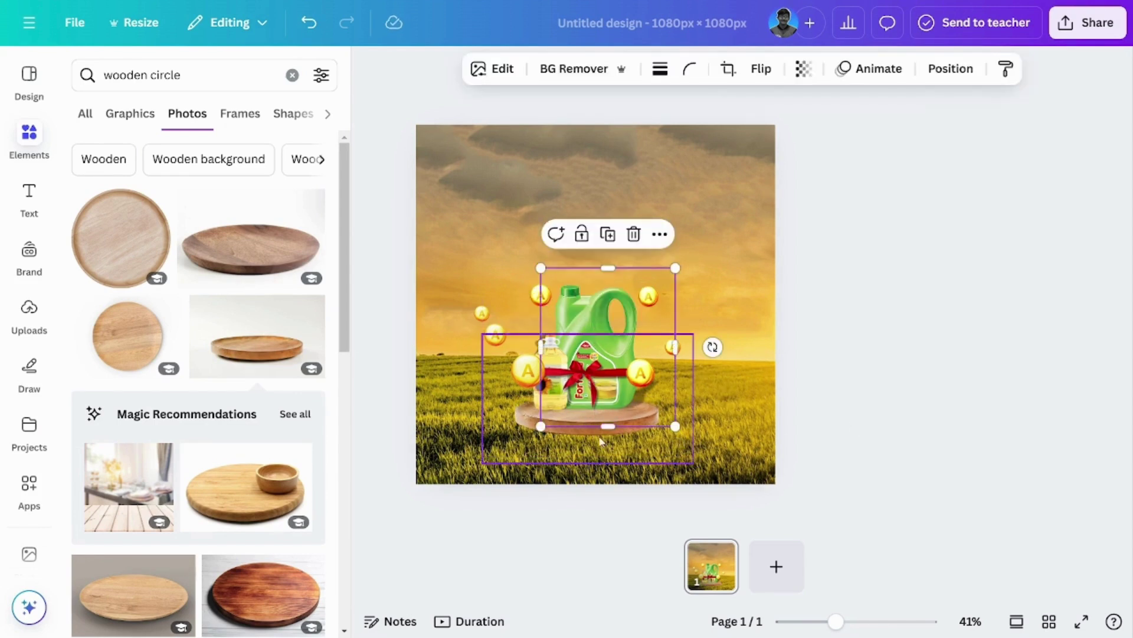
left_click(597, 436)
key("Up")
key("Up")
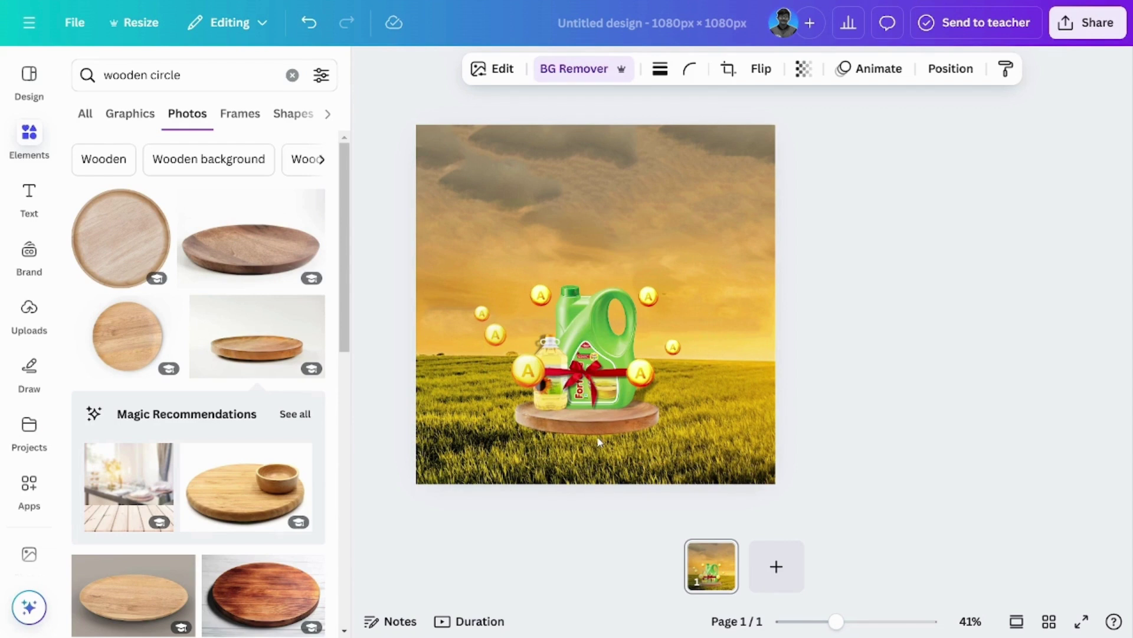
key("Up")
key("Up")
key("Up")
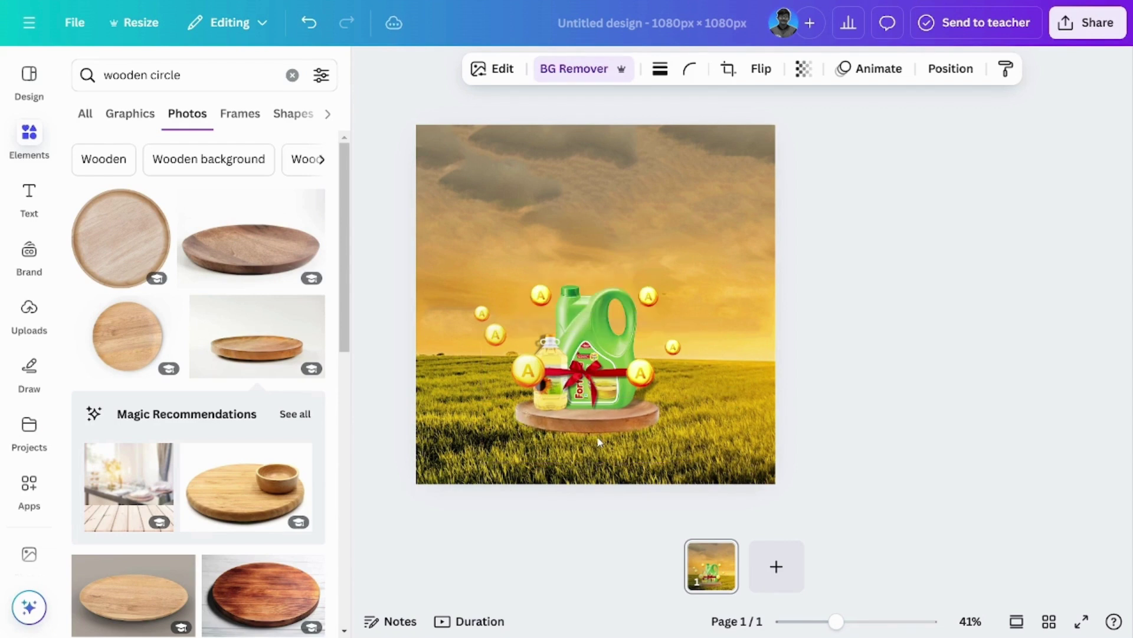
left_click(596, 436)
left_click(887, 422)
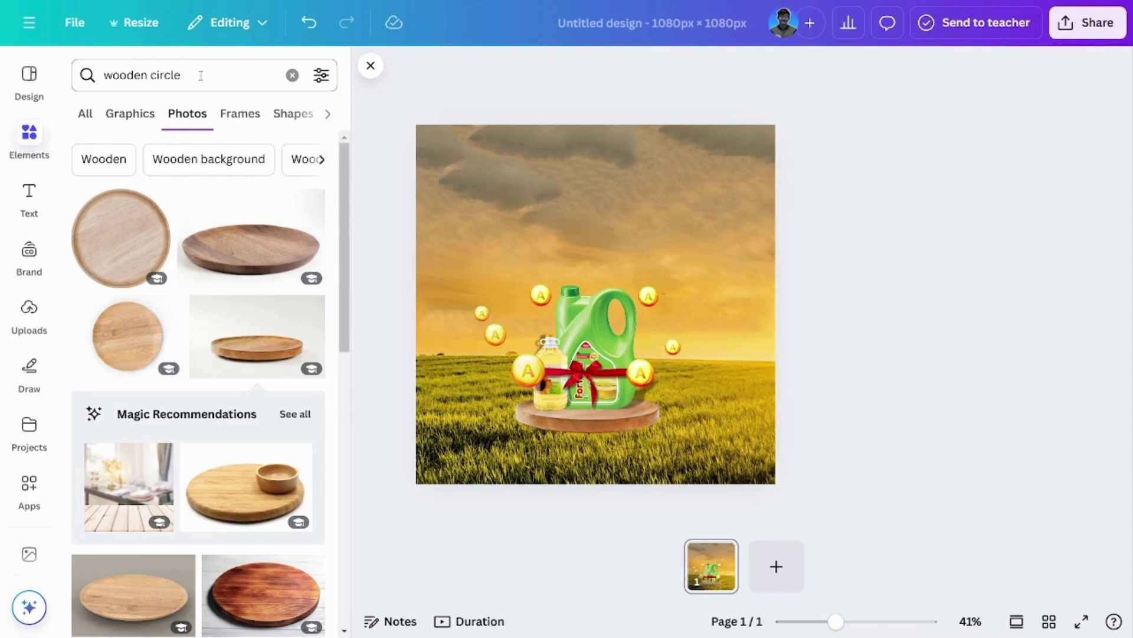
Step: Search the elements for "drop shadow" and list all the matching graphics
left_click_drag(184, 75, 102, 77)
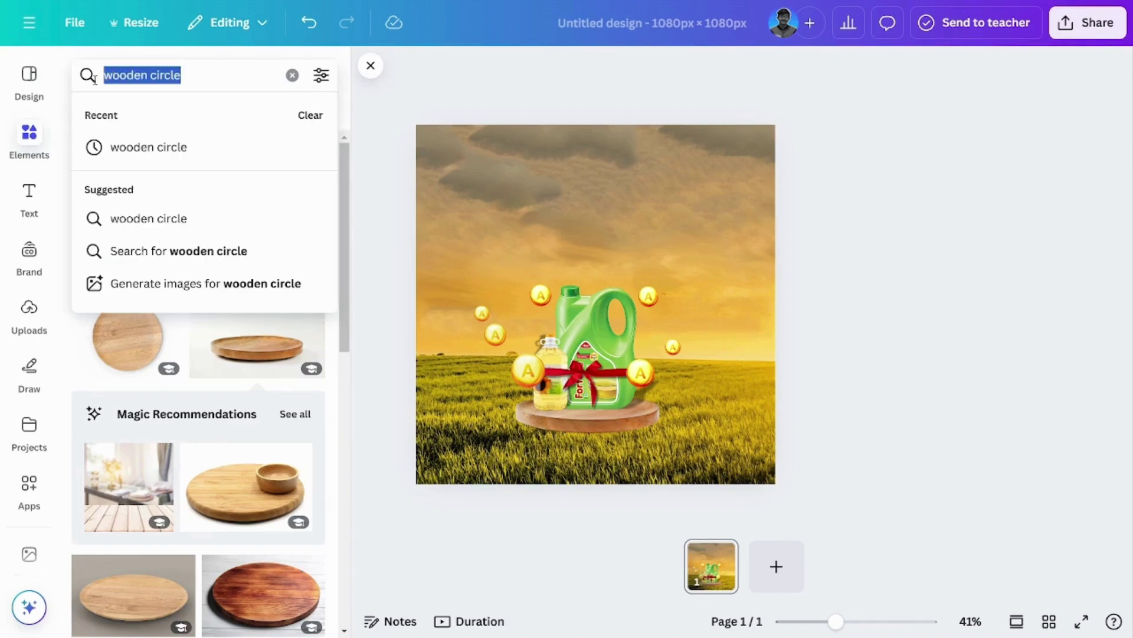
type("sh")
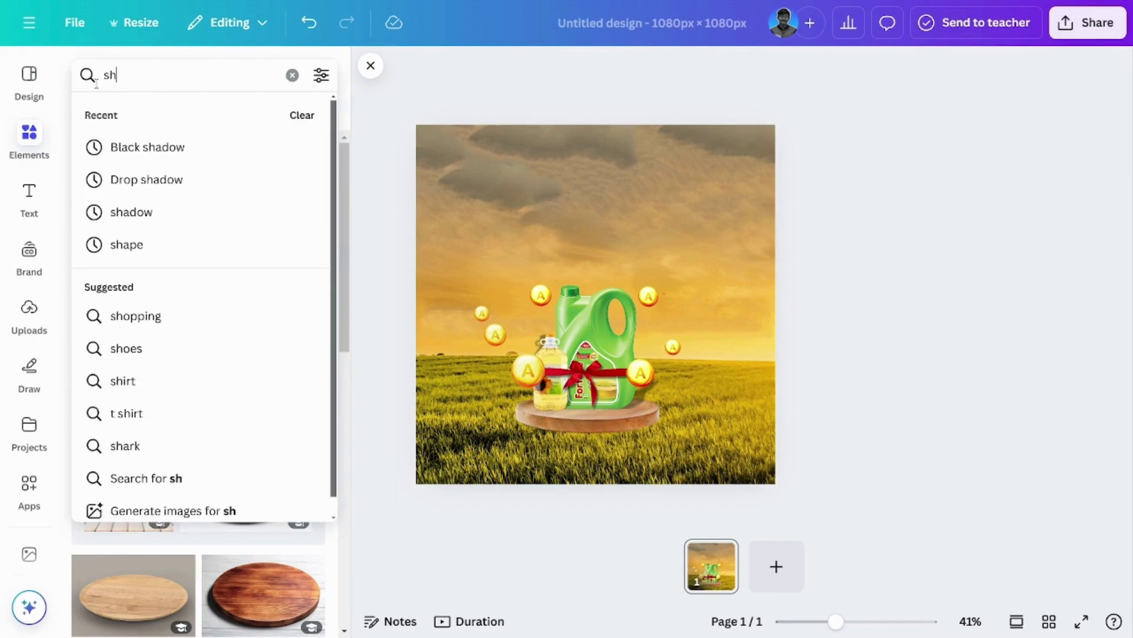
double_click(90, 80)
type("d")
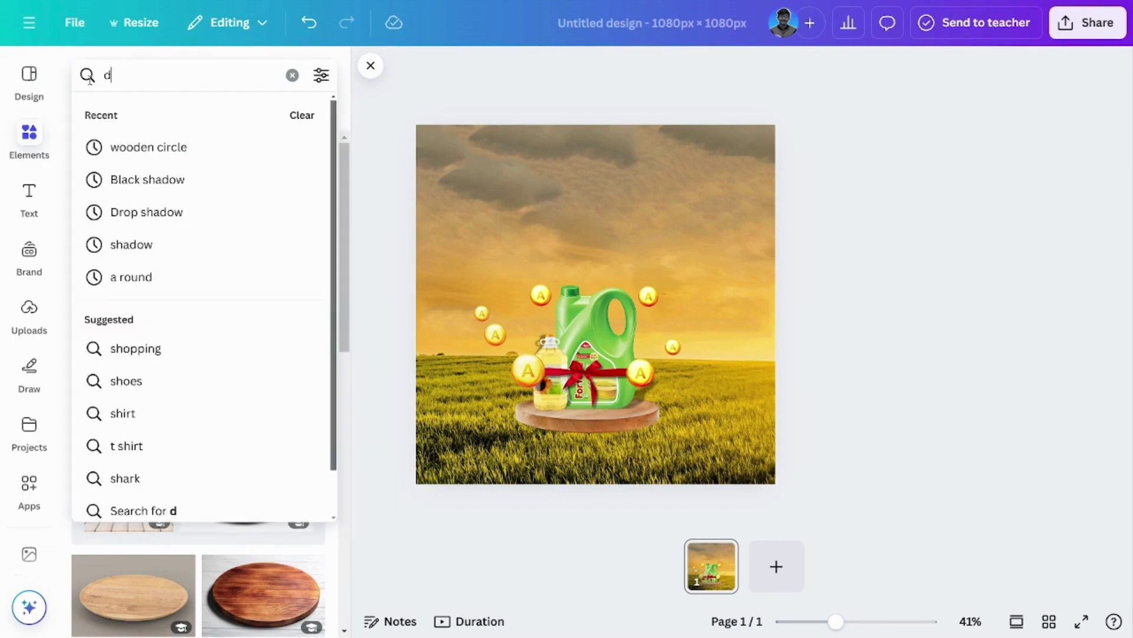
type("rop sh")
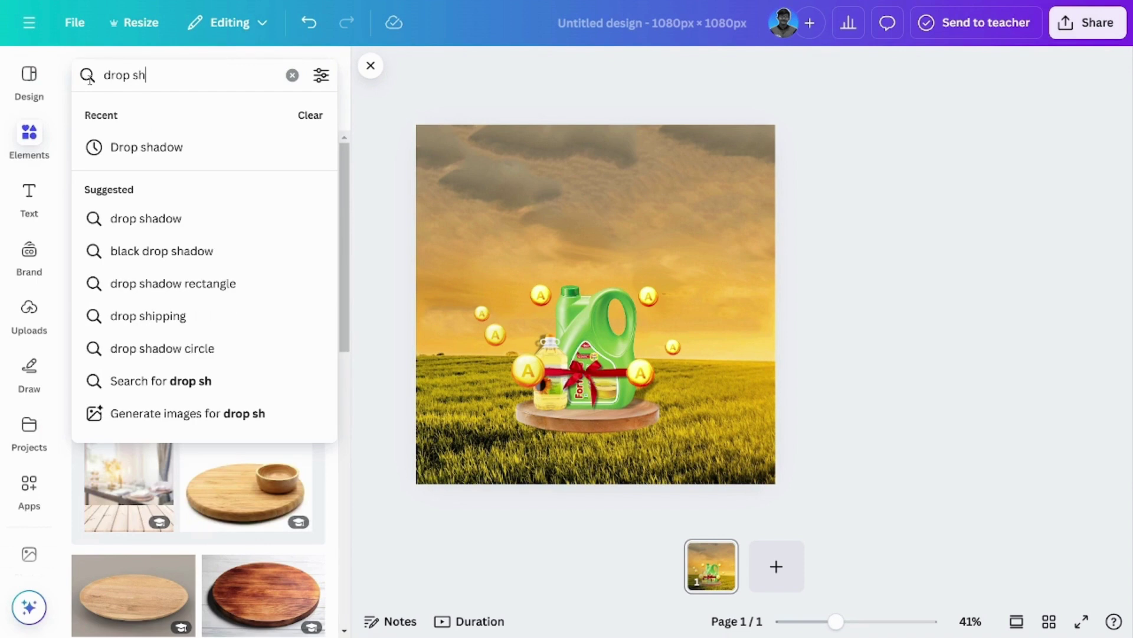
left_click(153, 220)
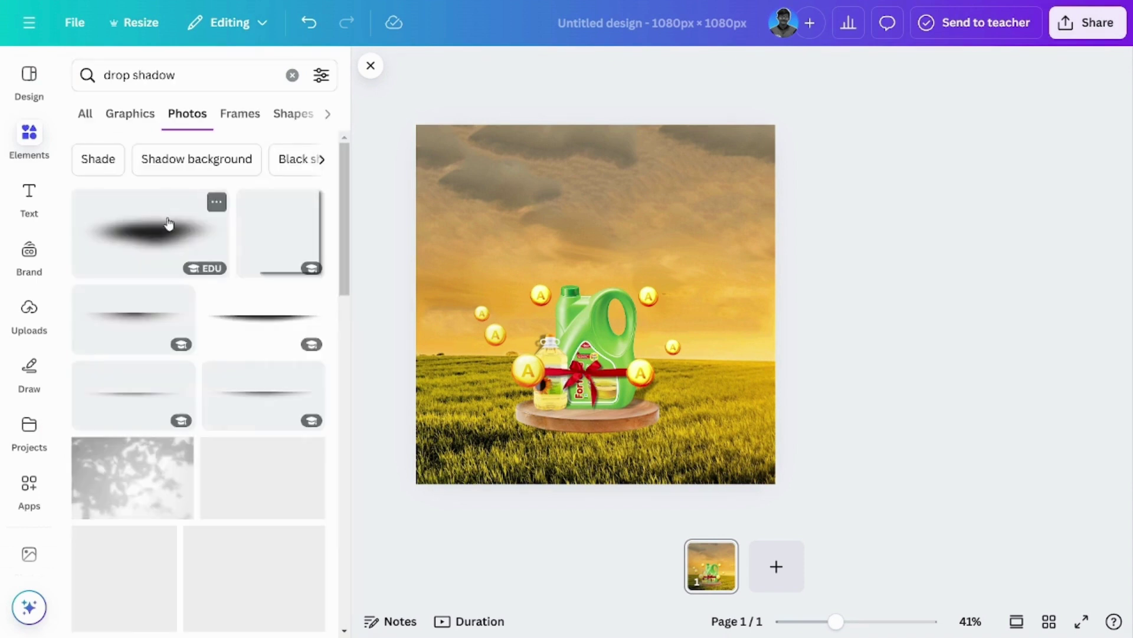
scroll(346, 249, "down", 3)
left_click(85, 113)
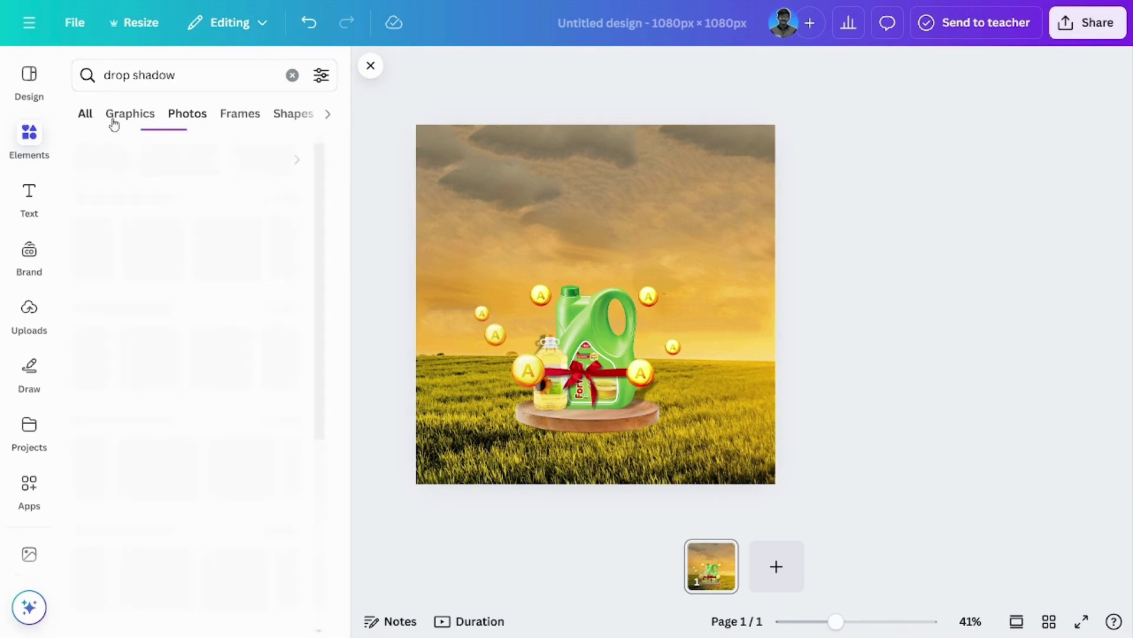
left_click(307, 200)
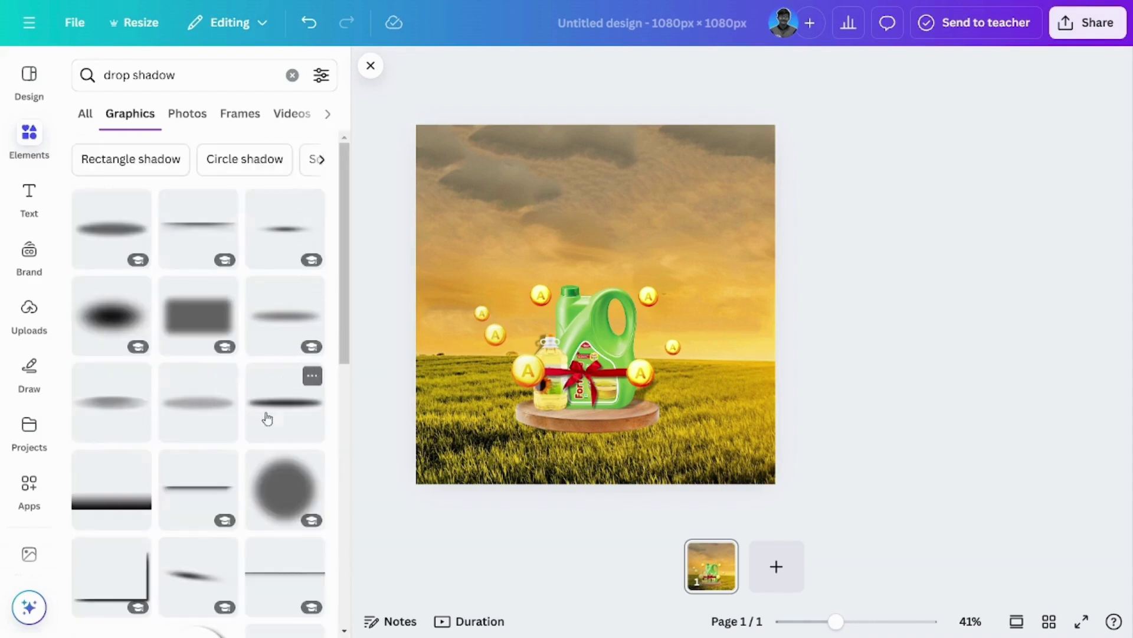
Step: Add the thin blurred shadow graphic at the base of the oil containers, shrink it slightly and set its transparency to 73
left_click(278, 236)
left_click_drag(614, 316, 613, 416)
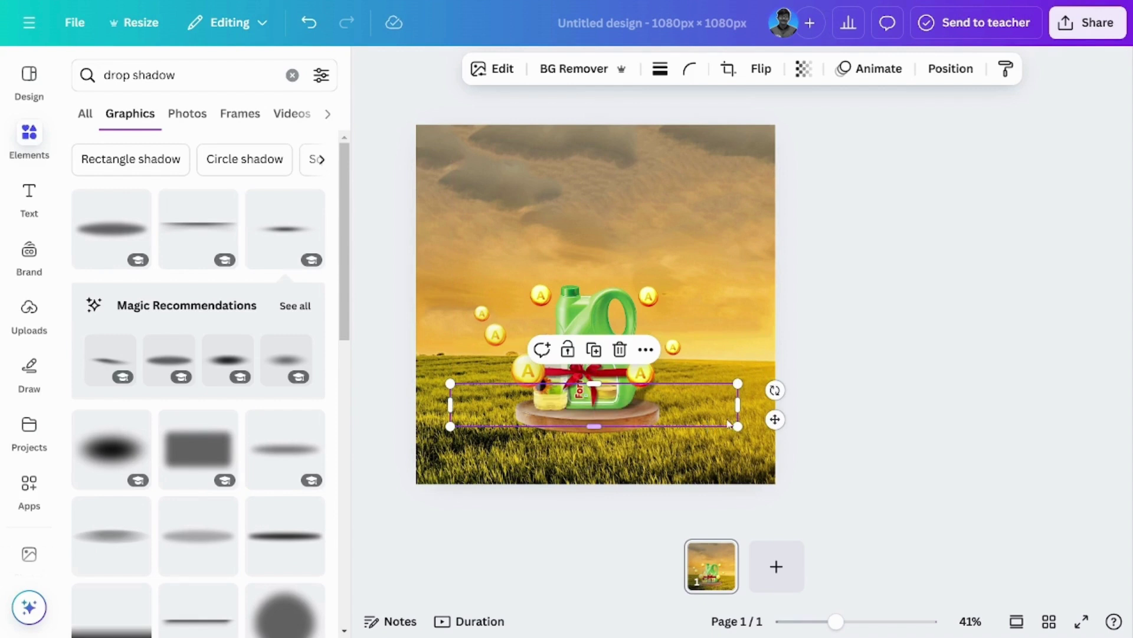
left_click_drag(738, 382, 718, 426)
left_click(803, 68)
left_click_drag(848, 135, 809, 146)
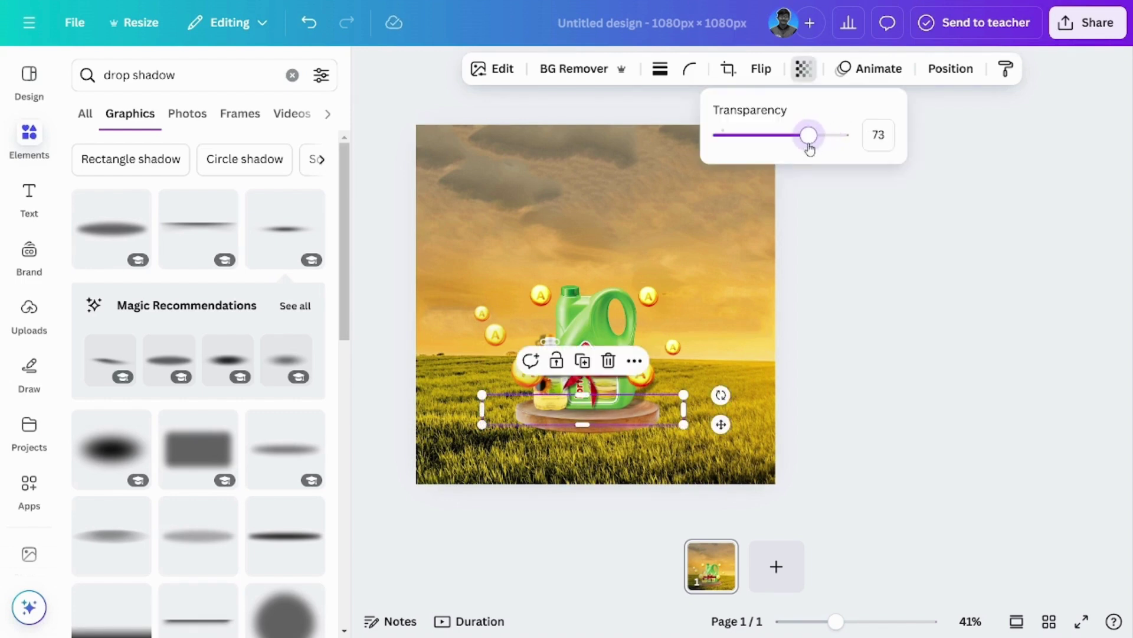
left_click(884, 341)
Step: Nudge the wooden plate up slightly, then shift the whole product arrangement together slightly upward and toward the canvas centre
left_click(600, 436)
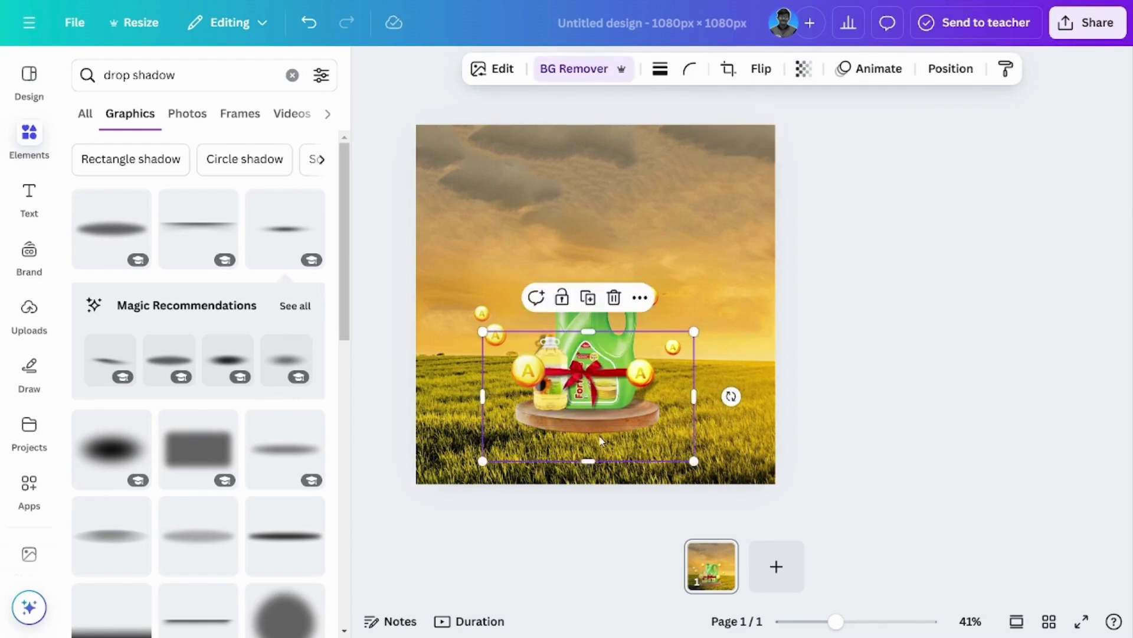
left_click_drag(600, 435, 600, 434)
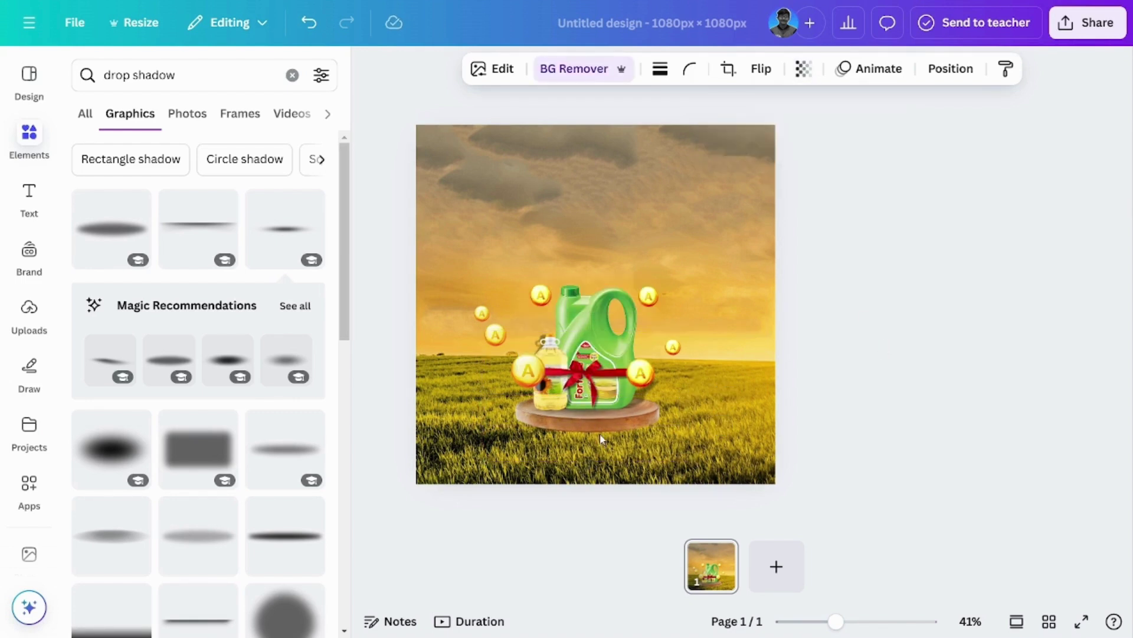
left_click(927, 391)
left_click_drag(845, 425, 472, 260)
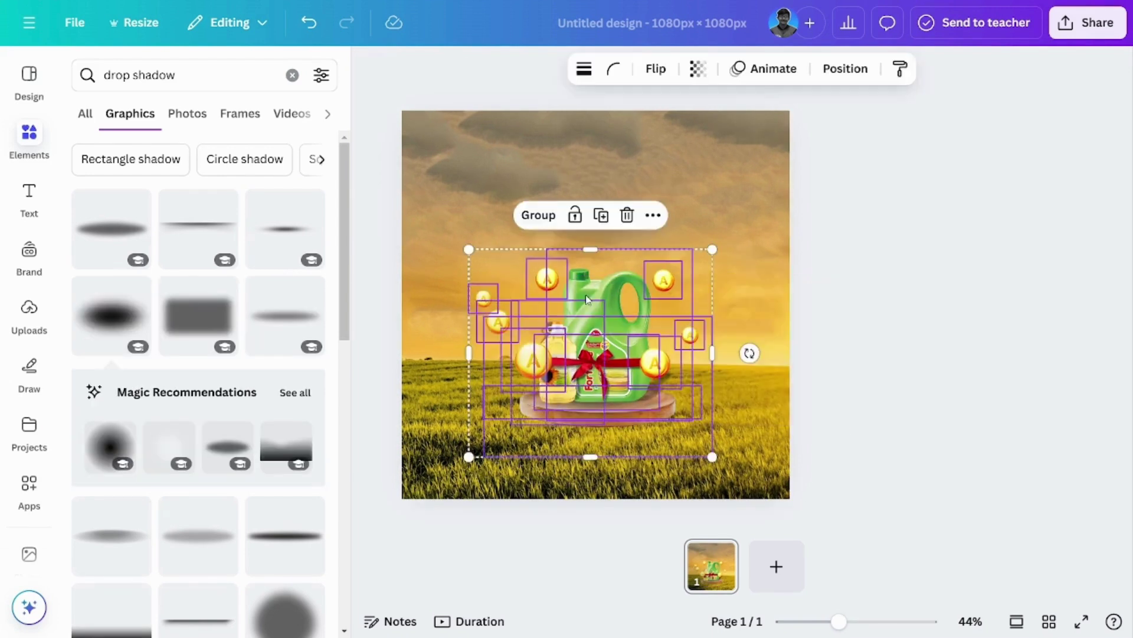
left_click_drag(614, 275, 608, 287)
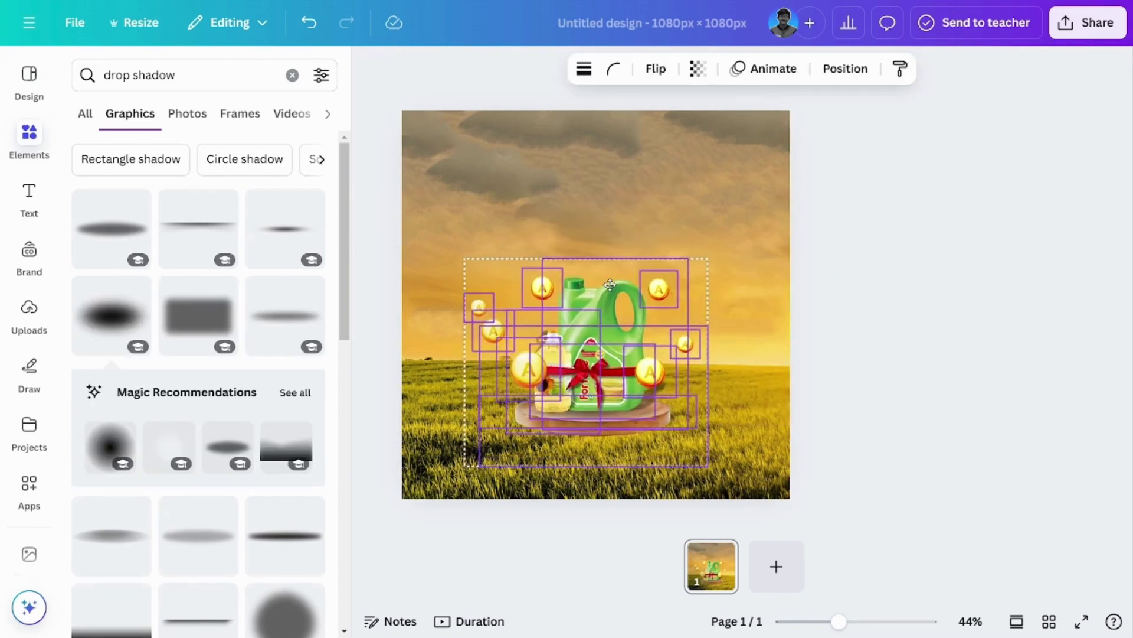
left_click(911, 326)
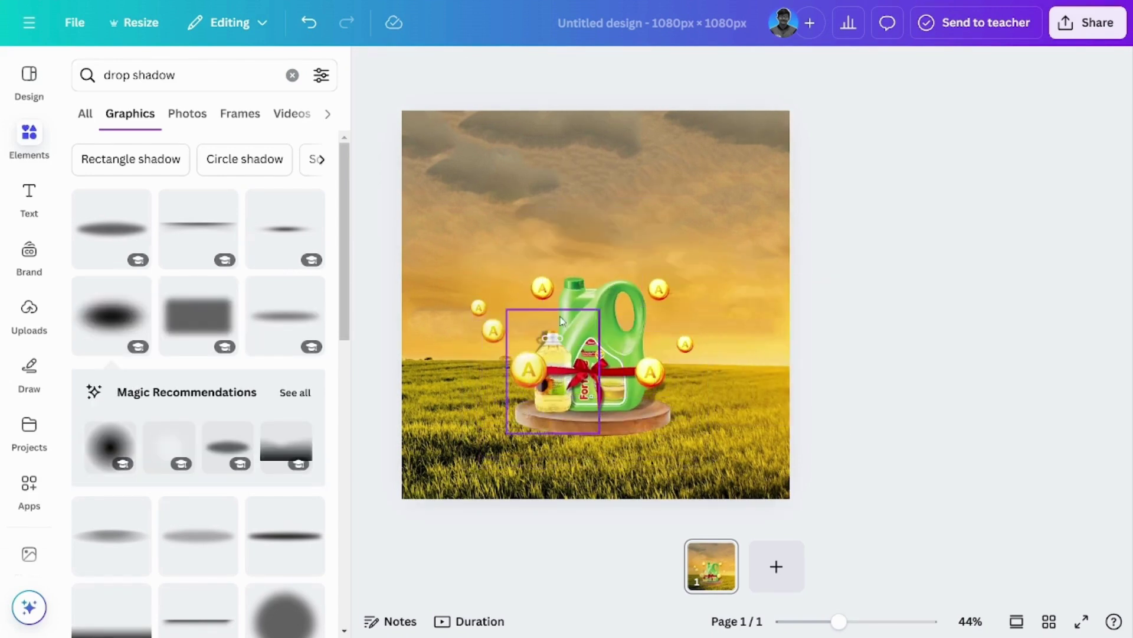
Step: Increase the intensity of the green oil can's Backdrop shadow
left_click(605, 297)
left_click(515, 83)
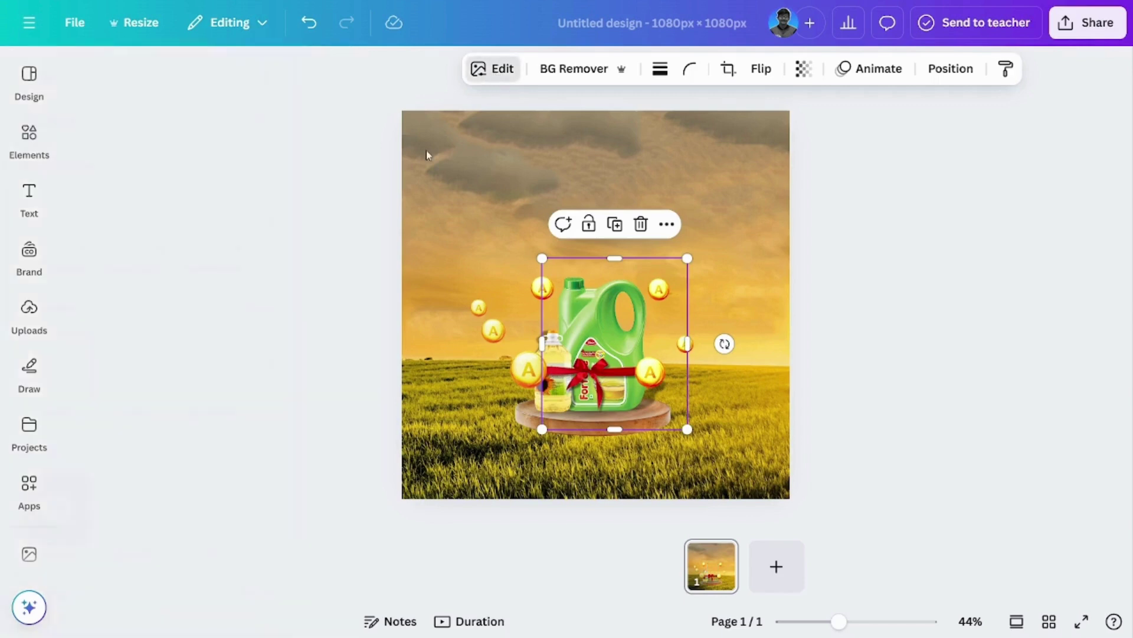
left_click(139, 496)
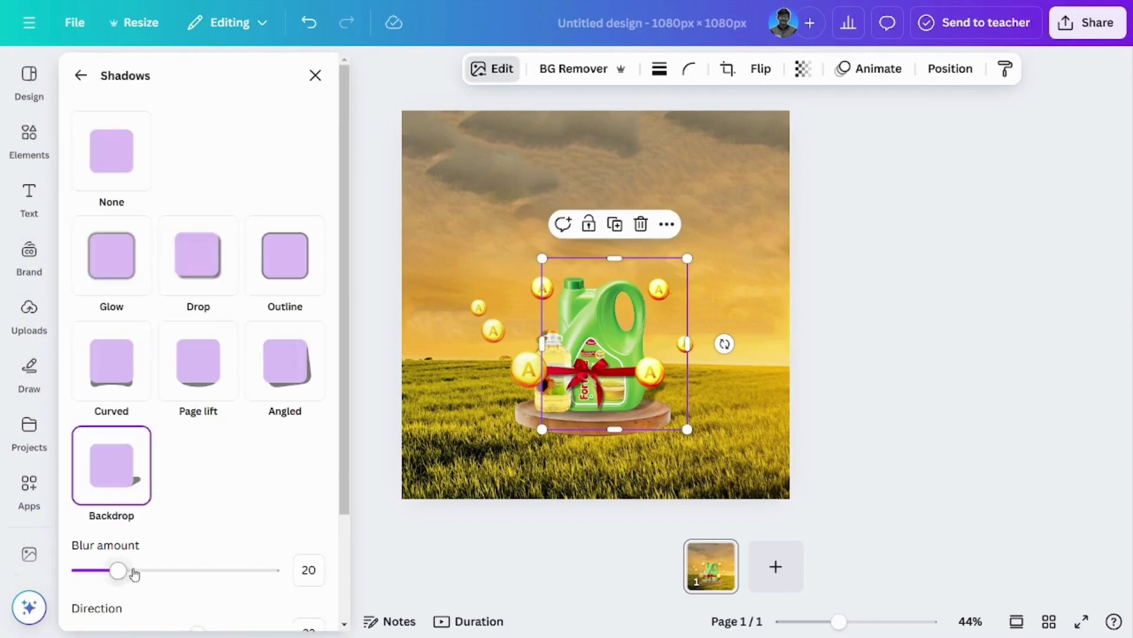
scroll(343, 394, "down", 3)
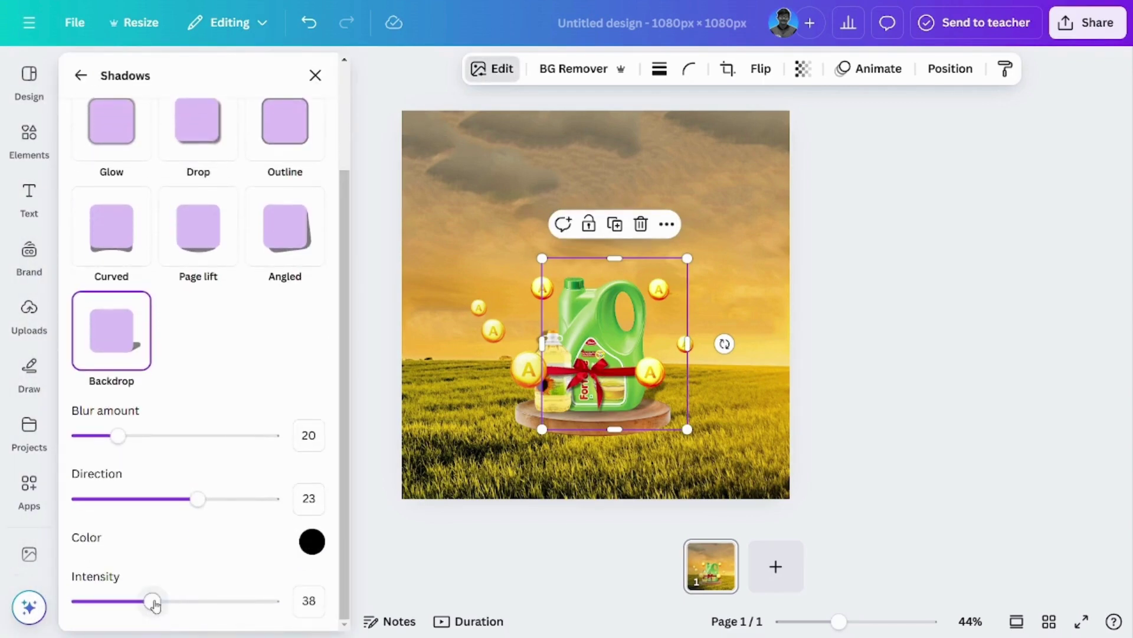
left_click_drag(154, 604, 179, 593)
left_click(721, 472)
Step: Adjust the wooden plate image with brightness 14, contrast 37, a warmer temperature and tint -12
left_click(603, 432)
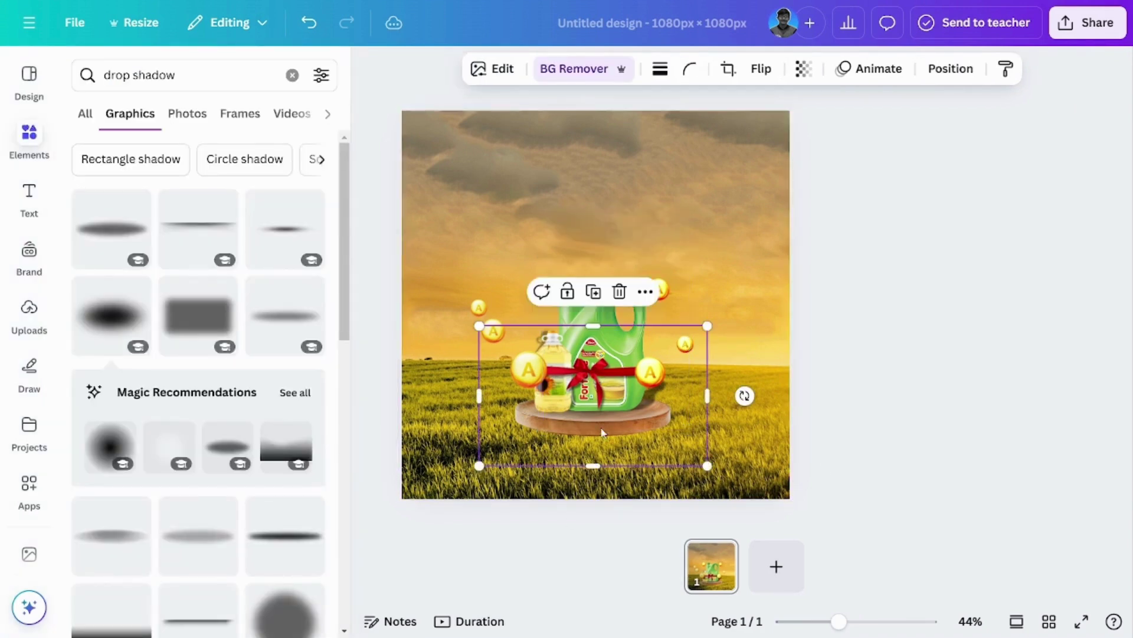
left_click(480, 69)
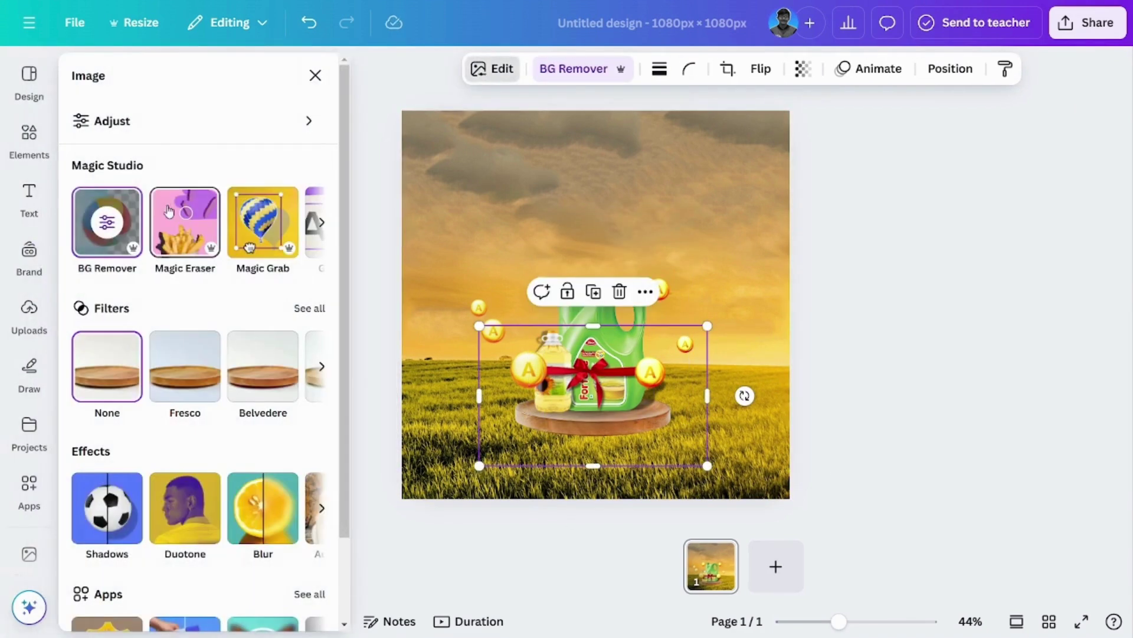
left_click(112, 119)
scroll(347, 269, "down", 1)
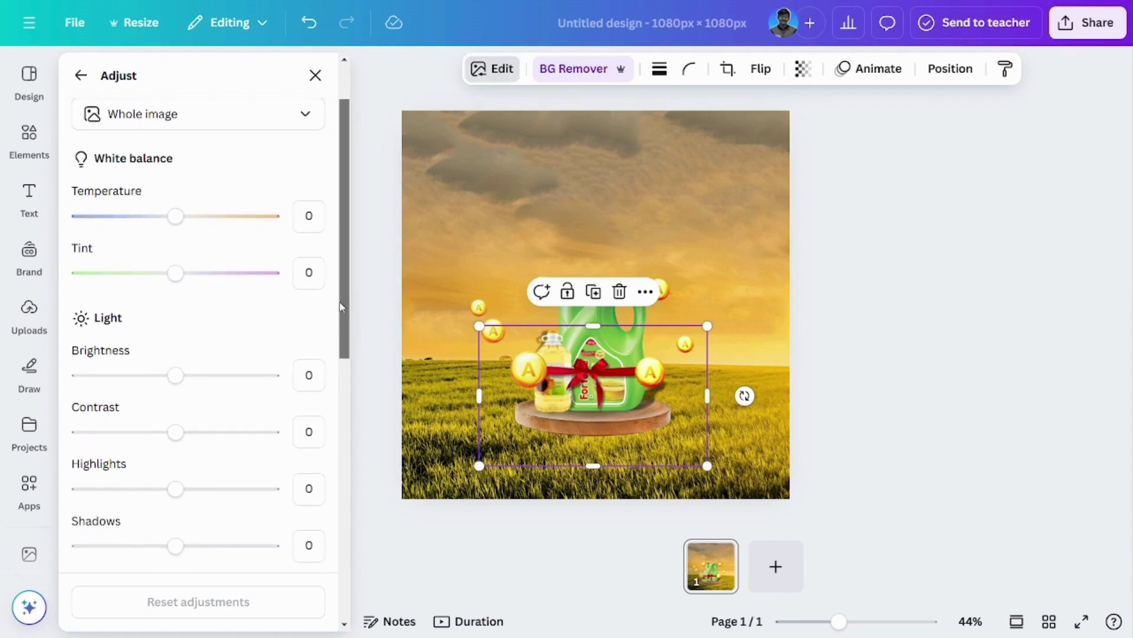
left_click_drag(176, 375, 187, 375)
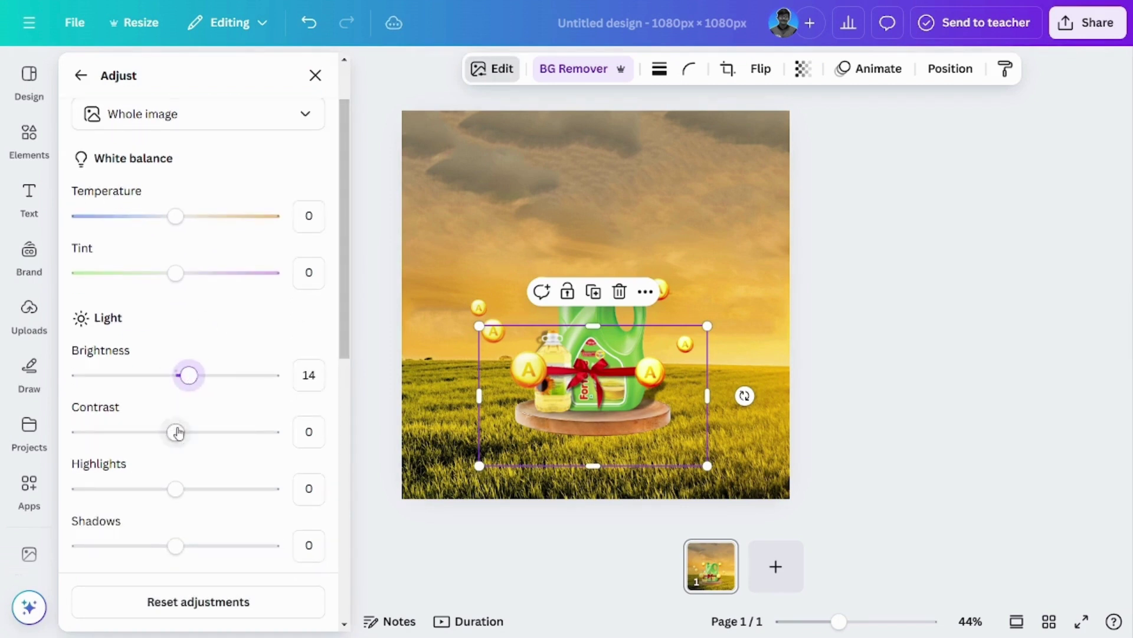
left_click_drag(176, 432, 212, 432)
left_click_drag(184, 222, 219, 226)
left_click_drag(181, 276, 168, 275)
Step: Set the wooden plate image's shadows to 36 and vibrance to 31
scroll(347, 252, "down", 3)
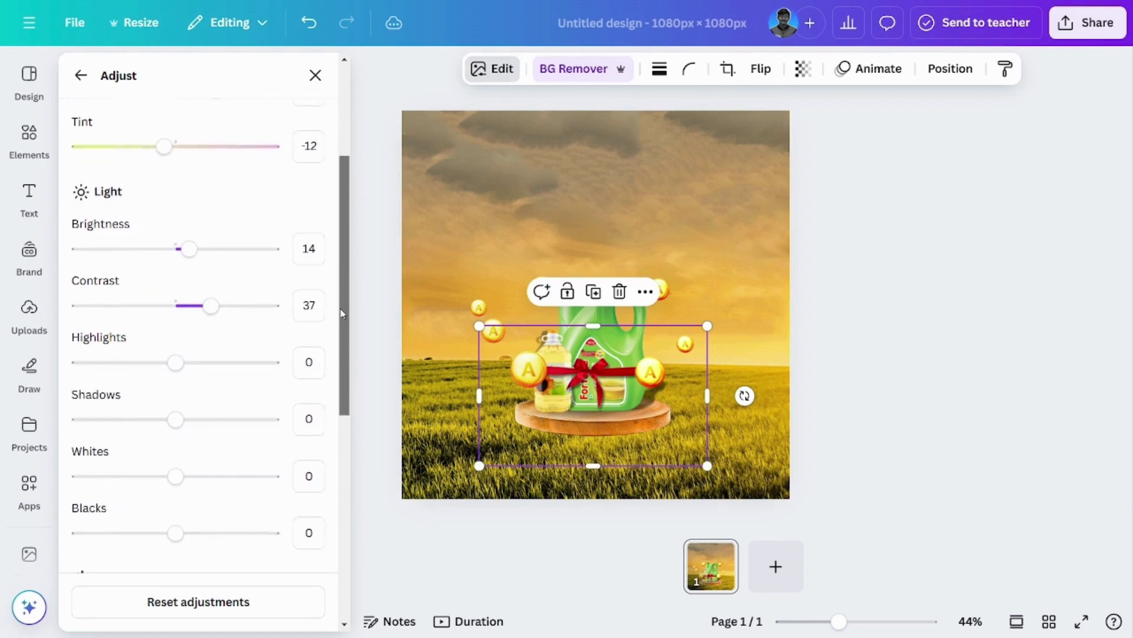
left_click_drag(175, 345, 235, 325)
scroll(340, 306, "down", 2)
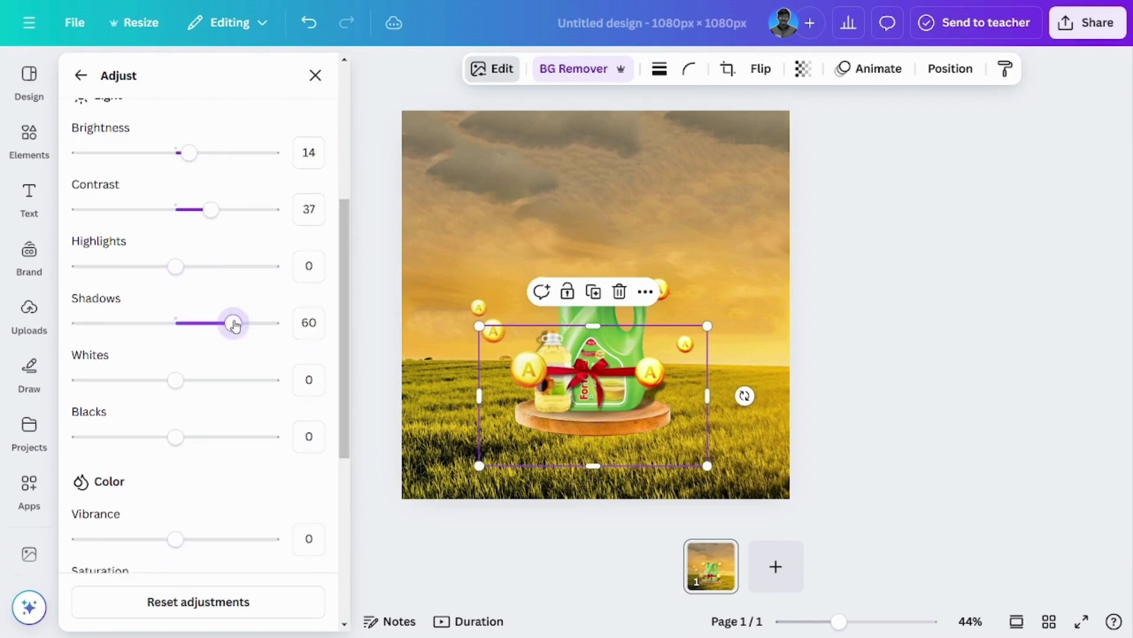
scroll(340, 275, "down", 4)
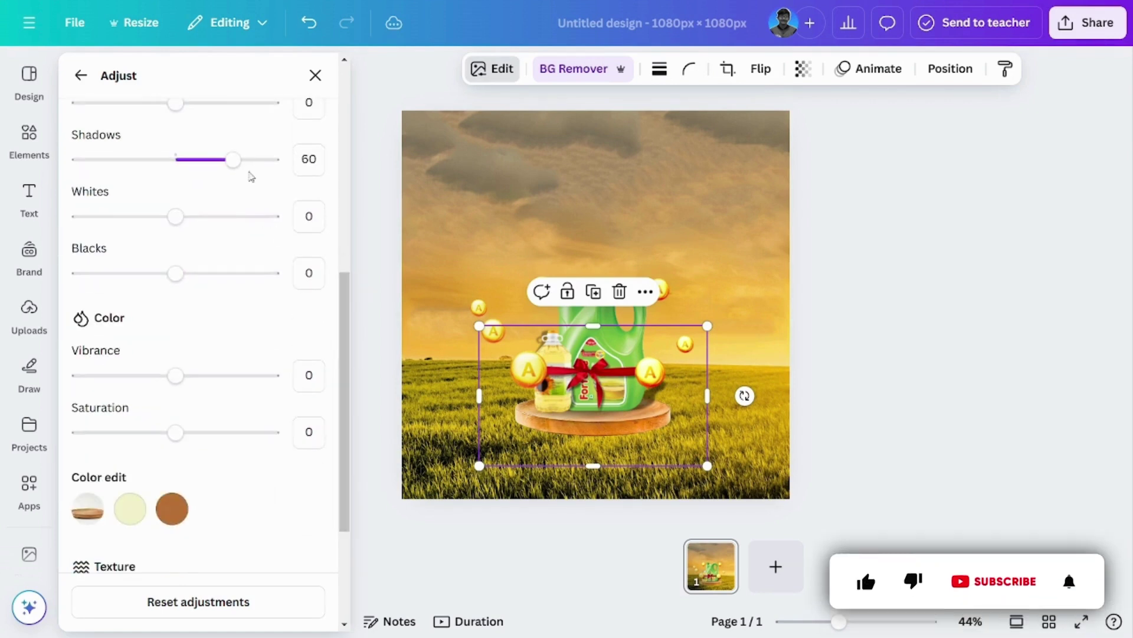
left_click_drag(234, 160, 212, 173)
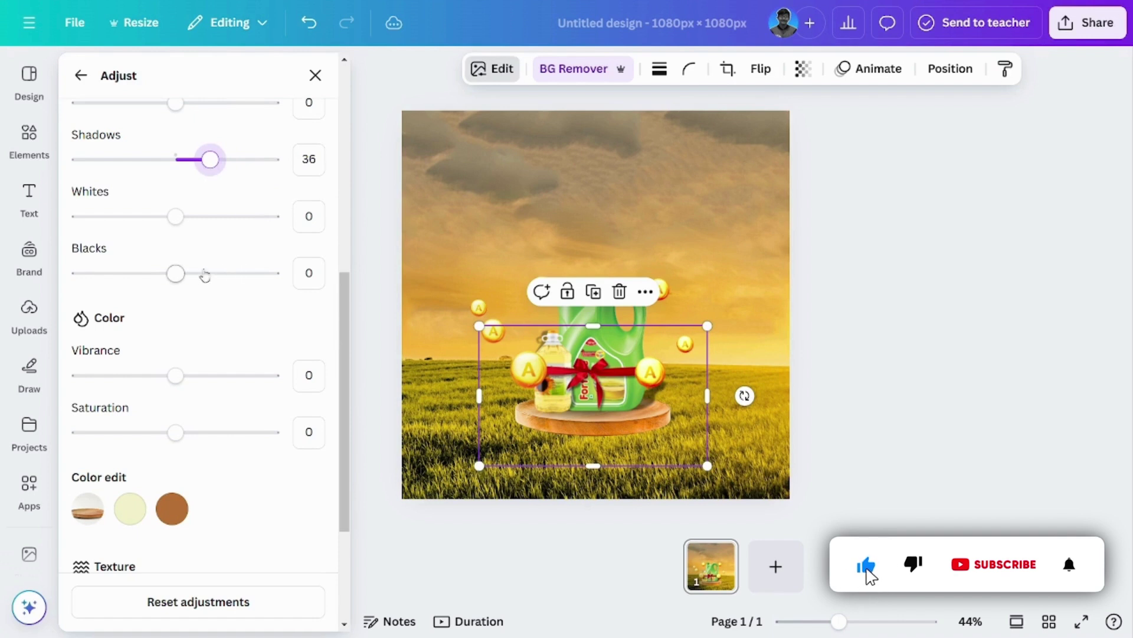
left_click_drag(166, 281, 204, 296)
scroll(339, 313, "down", 1)
scroll(342, 327, "down", 2)
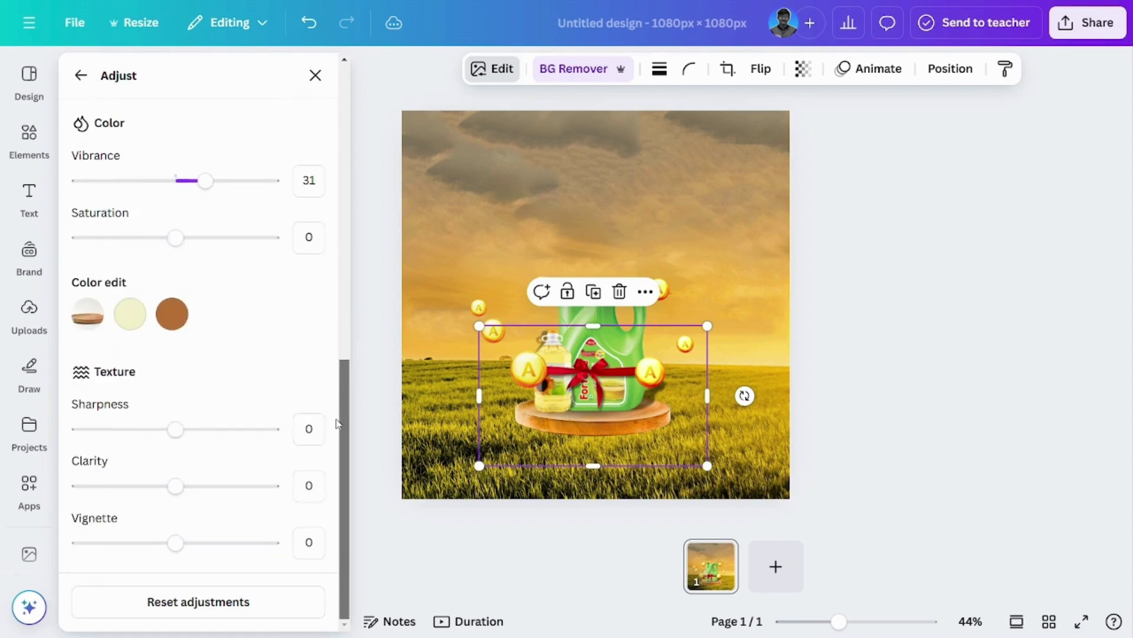
Step: Recolour the wooden plate's brown tone #b87238 with hue 5 and saturation 61
left_click(172, 314)
mouse_move(177, 399)
left_mouse_down()
mouse_move(203, 394)
mouse_move(188, 397)
left_mouse_up()
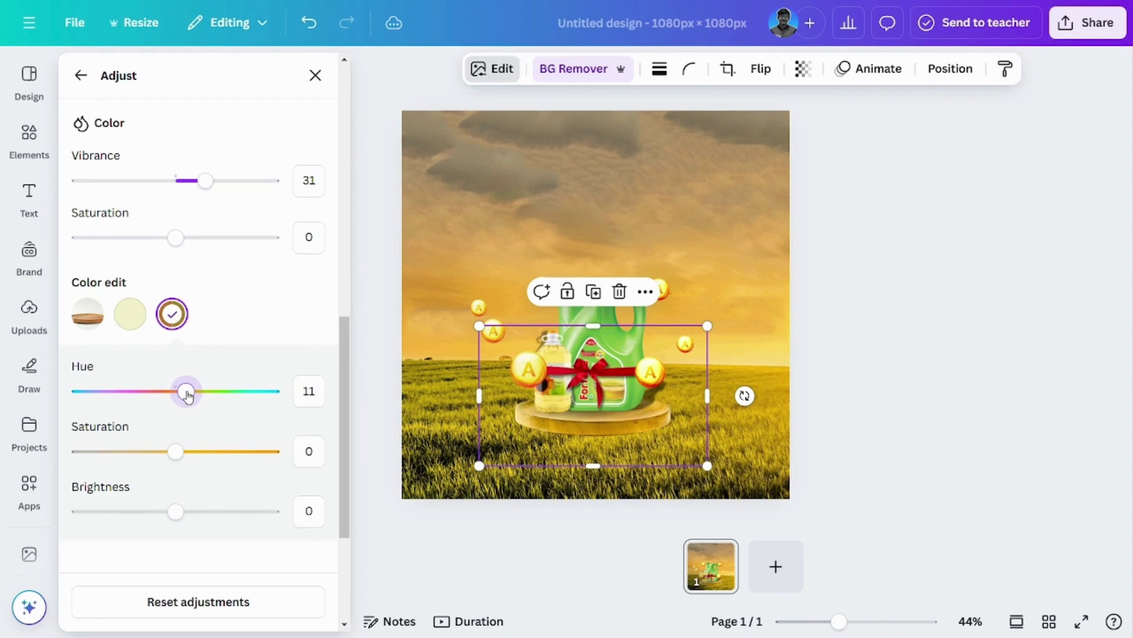
left_click_drag(182, 454, 221, 453)
left_click(190, 396)
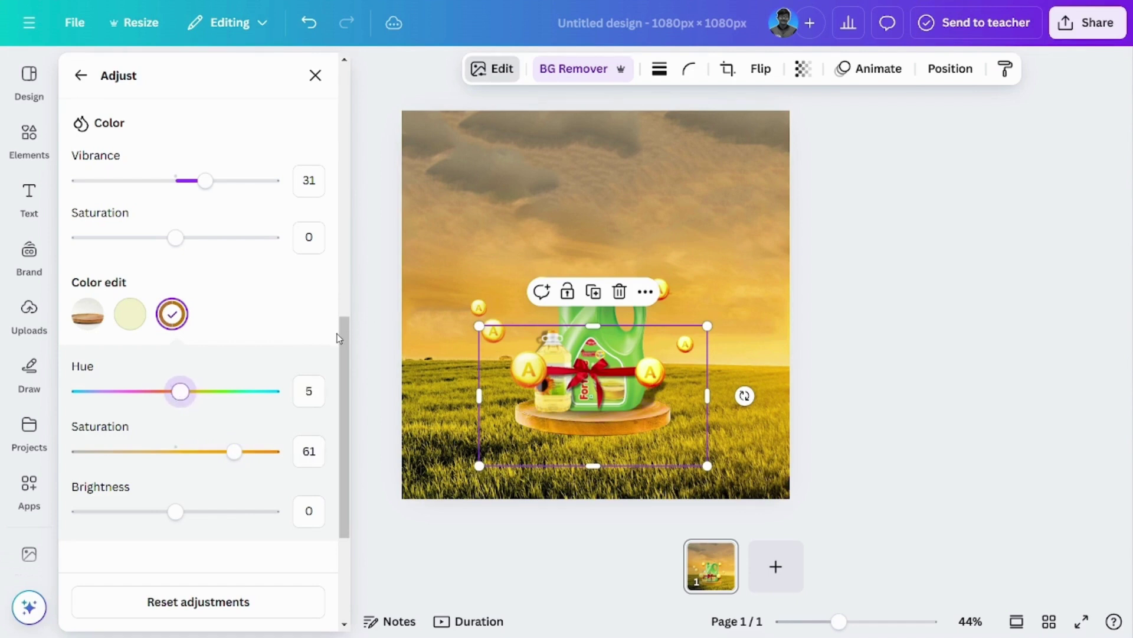
left_click_drag(339, 337, 341, 421)
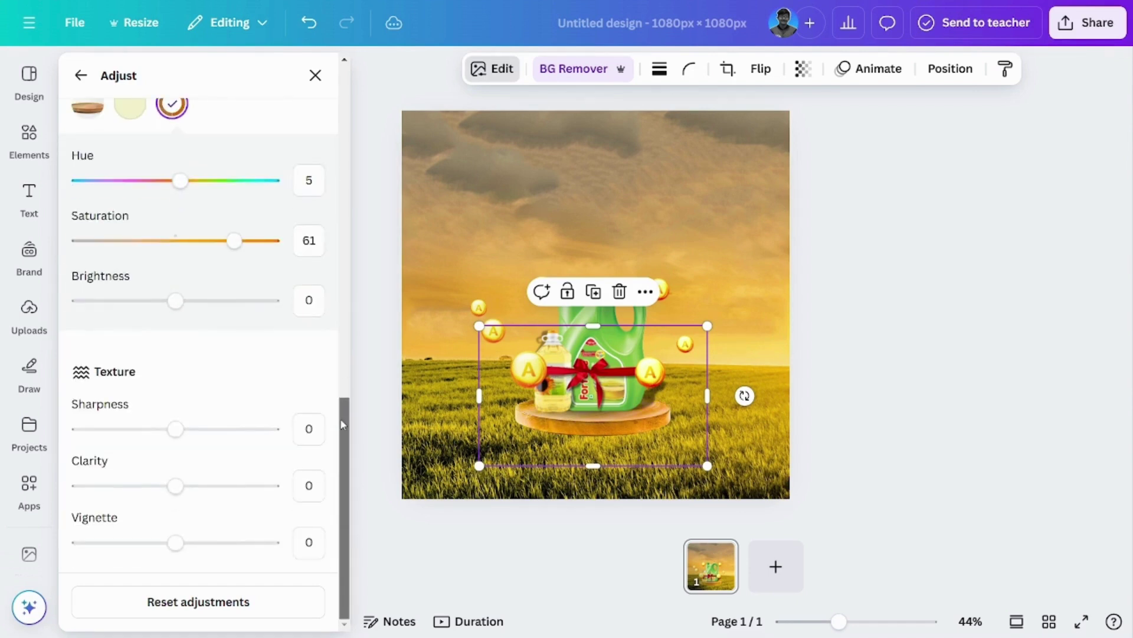
scroll(340, 418, "up", 2)
left_click(844, 406)
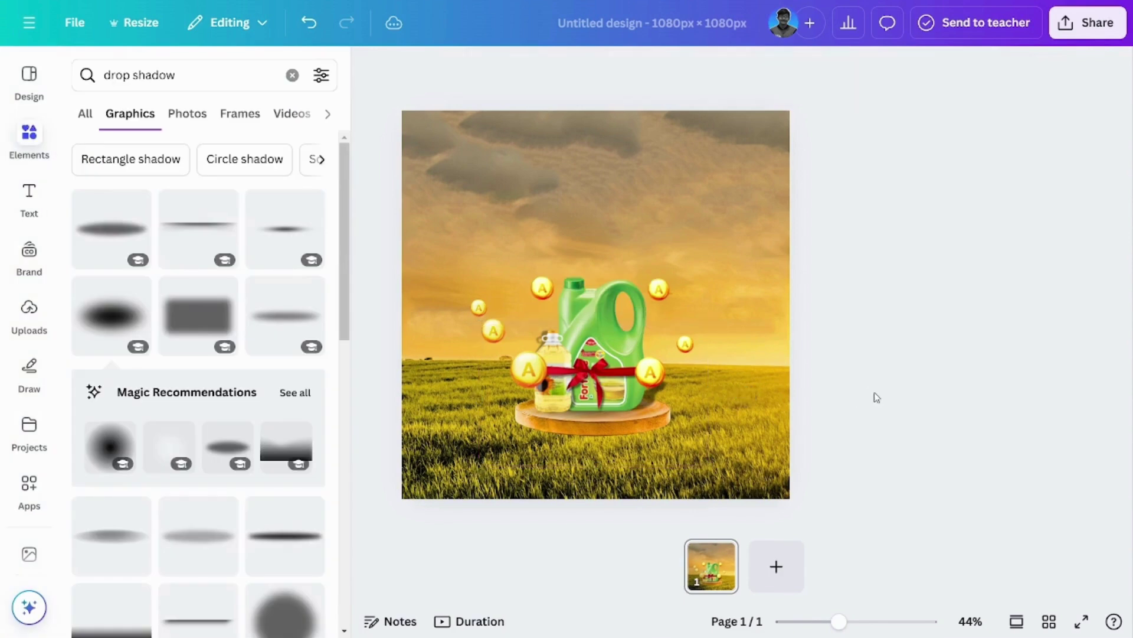
Step: Adjust the green oil can image with temperature 24, contrast 34 and shadows -27
left_click(602, 303)
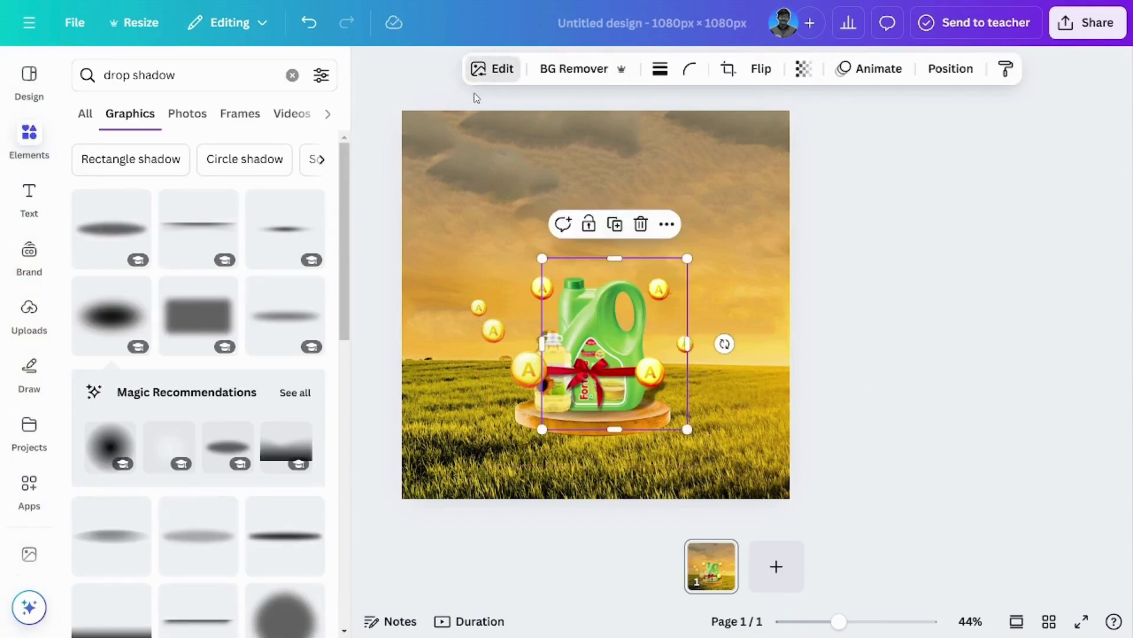
left_click(496, 69)
left_click(129, 123)
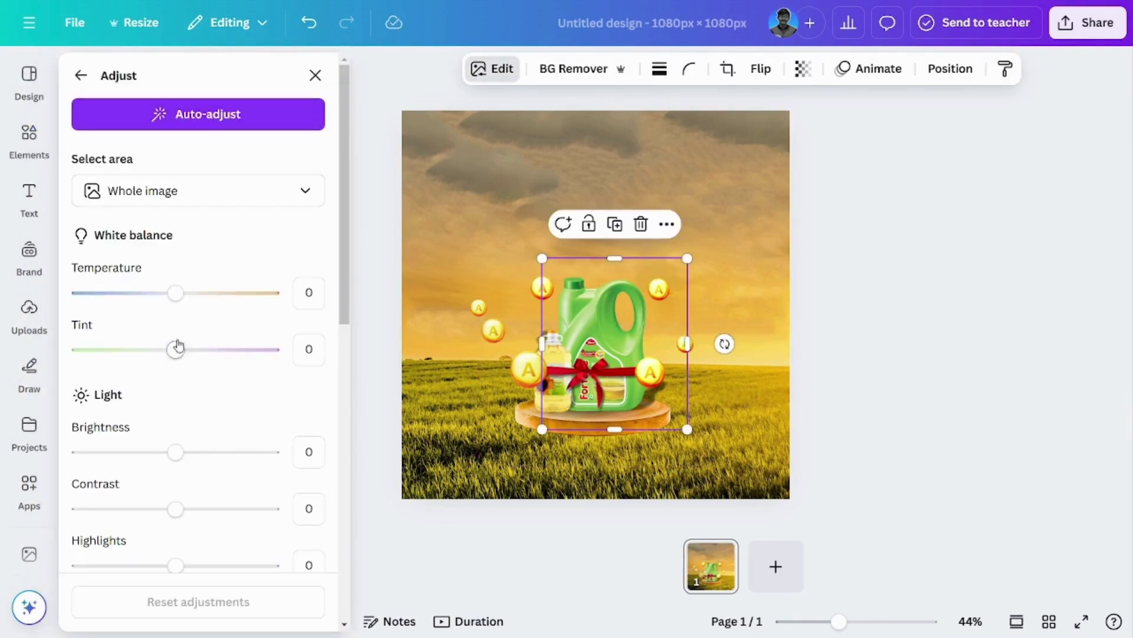
left_click_drag(187, 297, 201, 298)
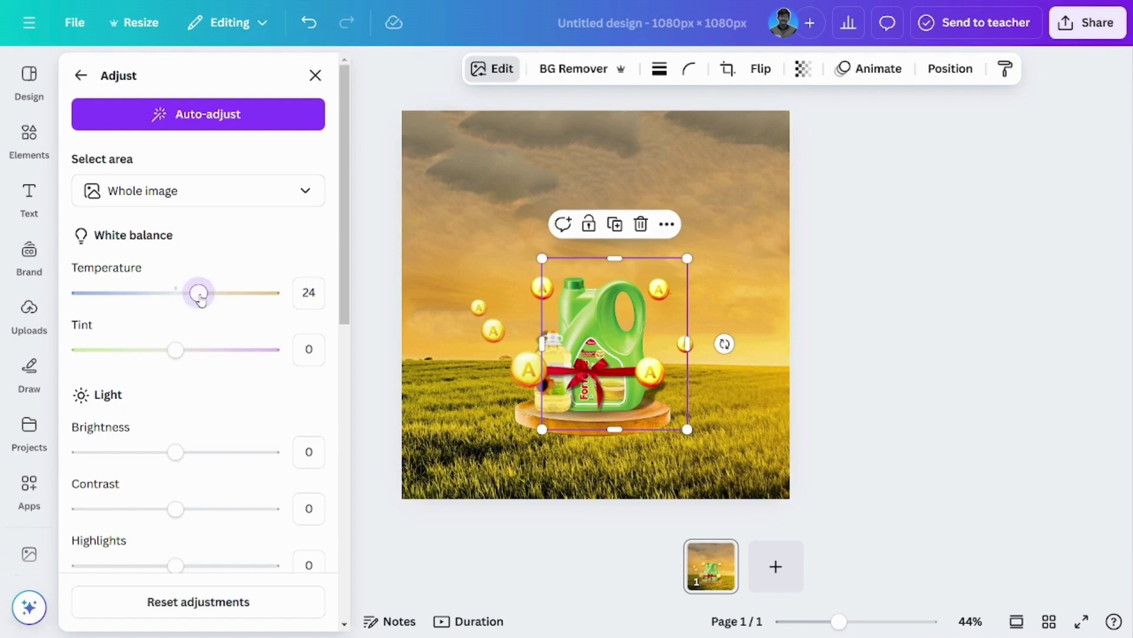
left_click_drag(180, 505, 207, 508)
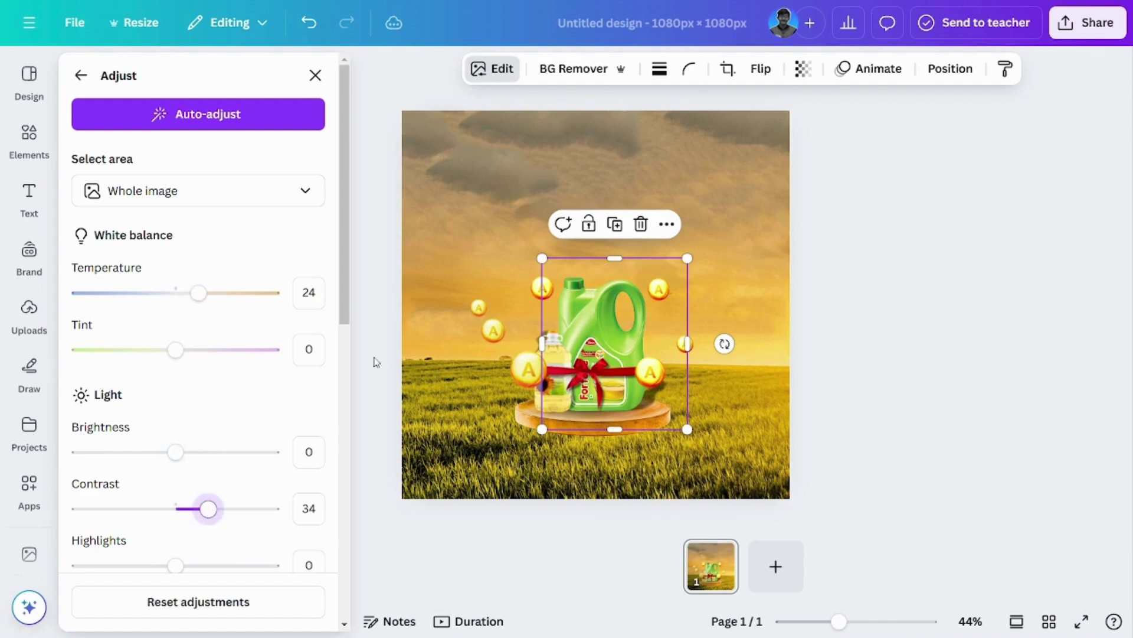
scroll(352, 308, "down", 4)
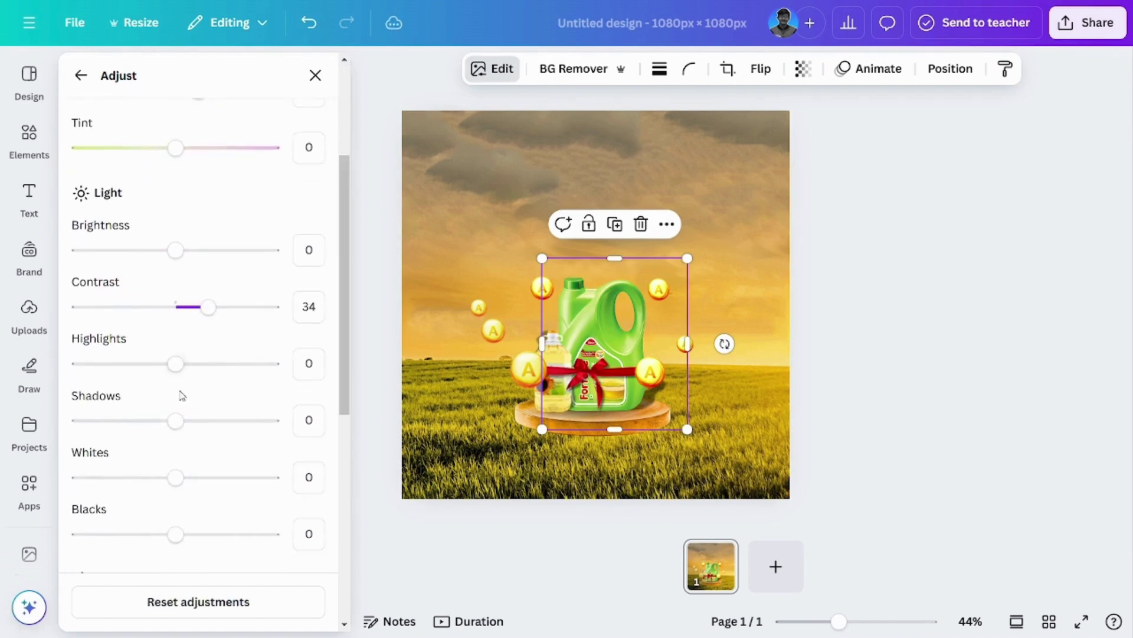
left_click_drag(176, 420, 153, 436)
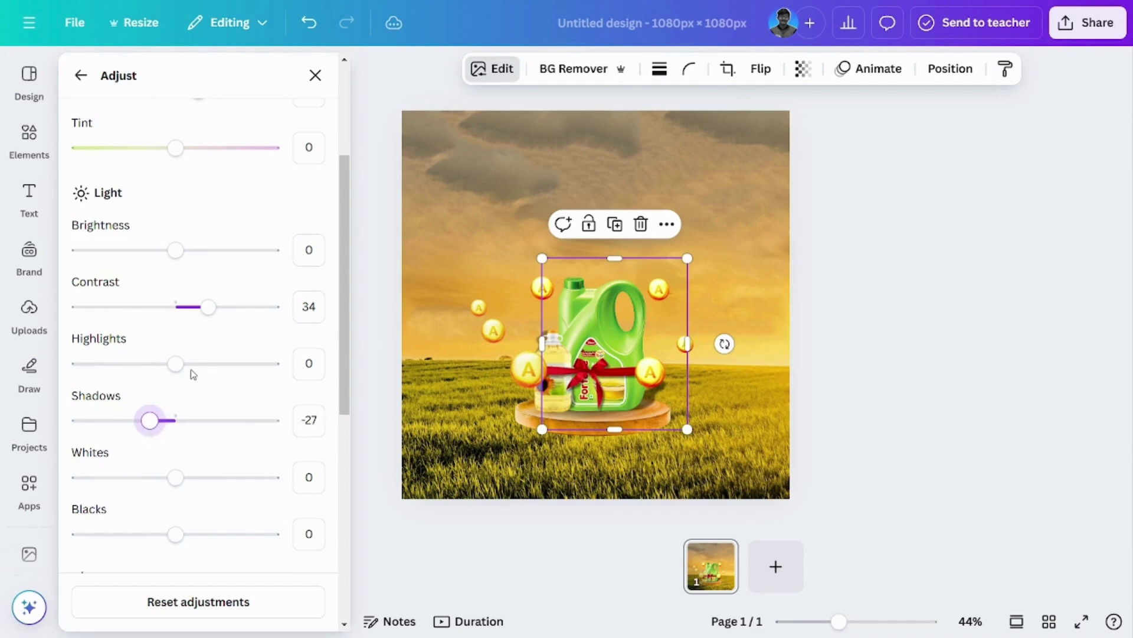
Step: Set the green oil can image's highlights to -18, whites to -9 and blacks to 34
left_click_drag(184, 366, 160, 374)
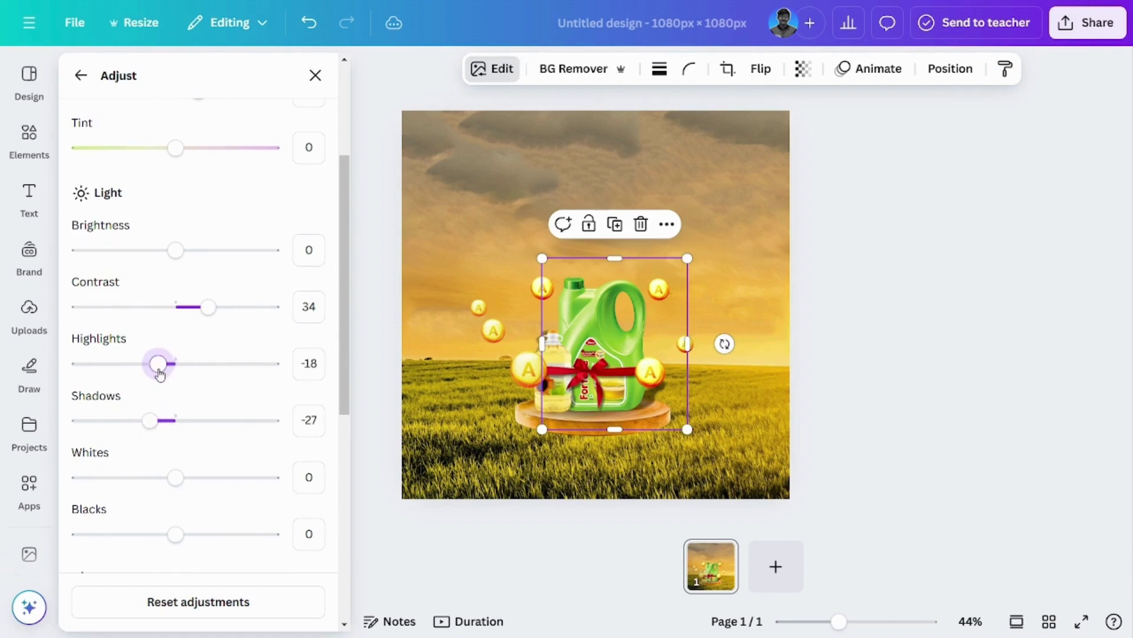
scroll(346, 312, "down", 3)
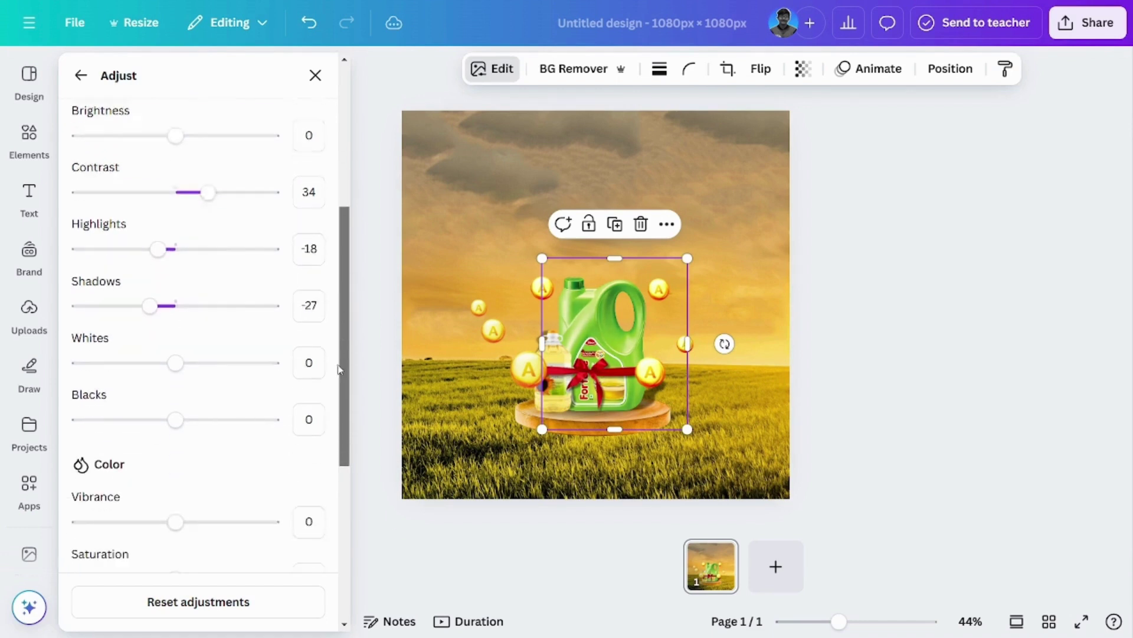
mouse_move(175, 336)
left_mouse_down()
mouse_move(193, 336)
mouse_move(175, 336)
mouse_move(170, 353)
left_mouse_up()
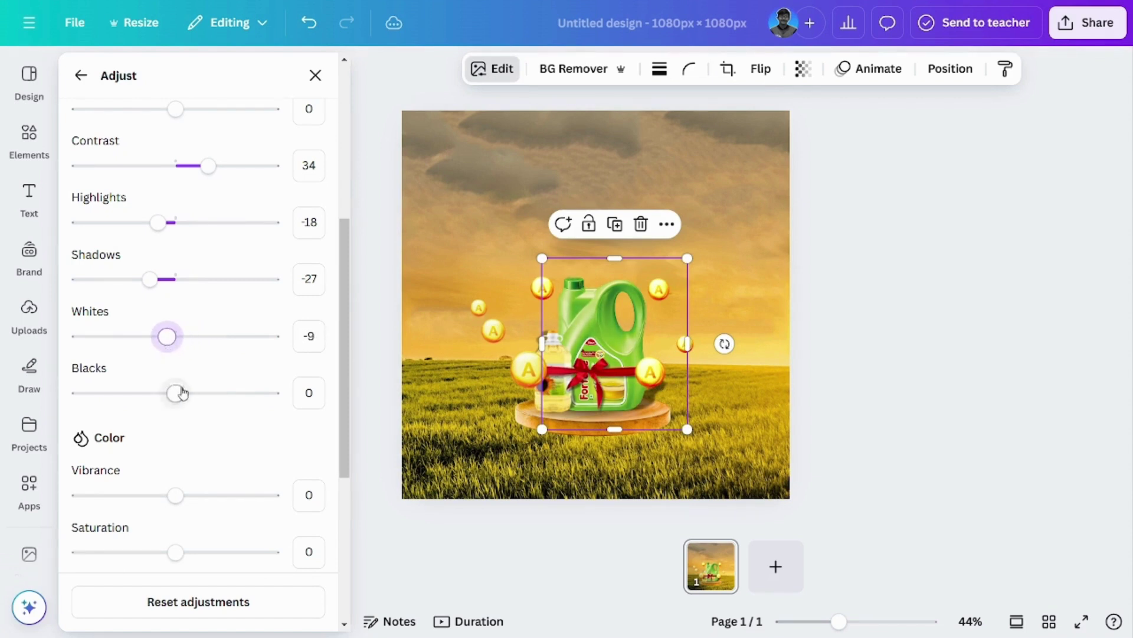
left_click_drag(183, 393, 211, 393)
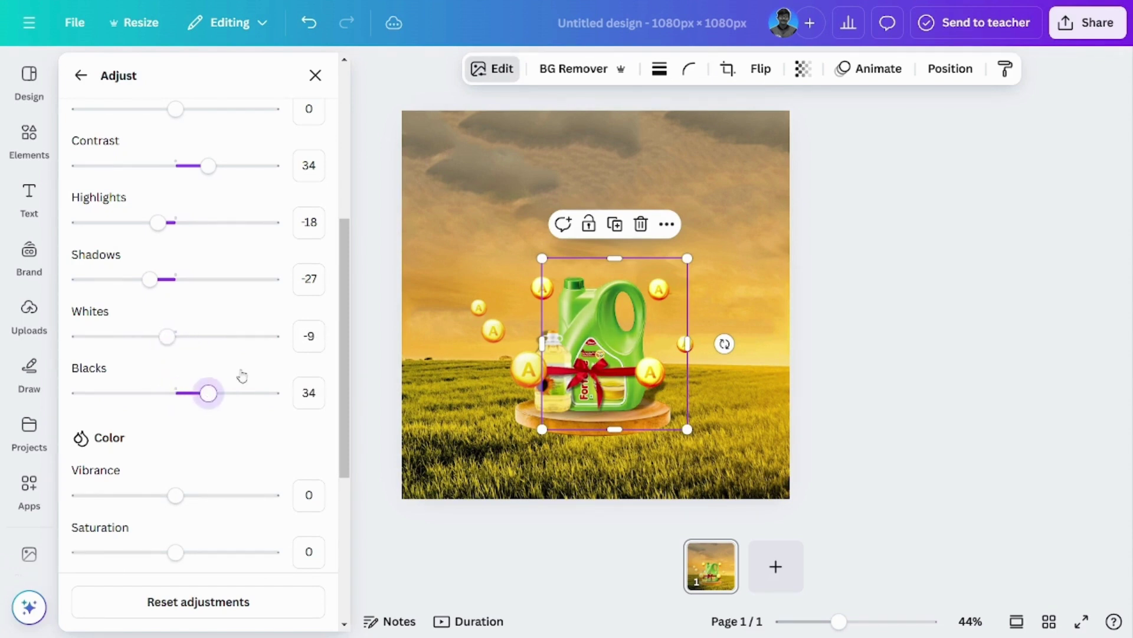
Step: Set the green oil can's vibrance to 41, clarity to 18 and sharpness to -48, keeping saturation at 0
scroll(236, 330, "down", 3)
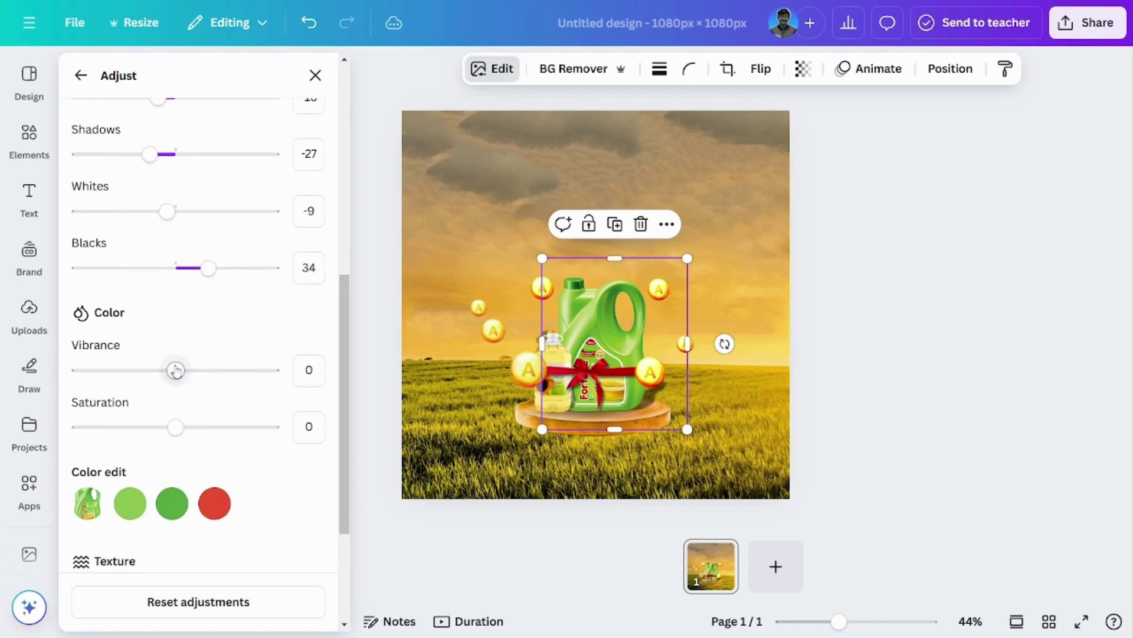
left_click_drag(175, 369, 217, 369)
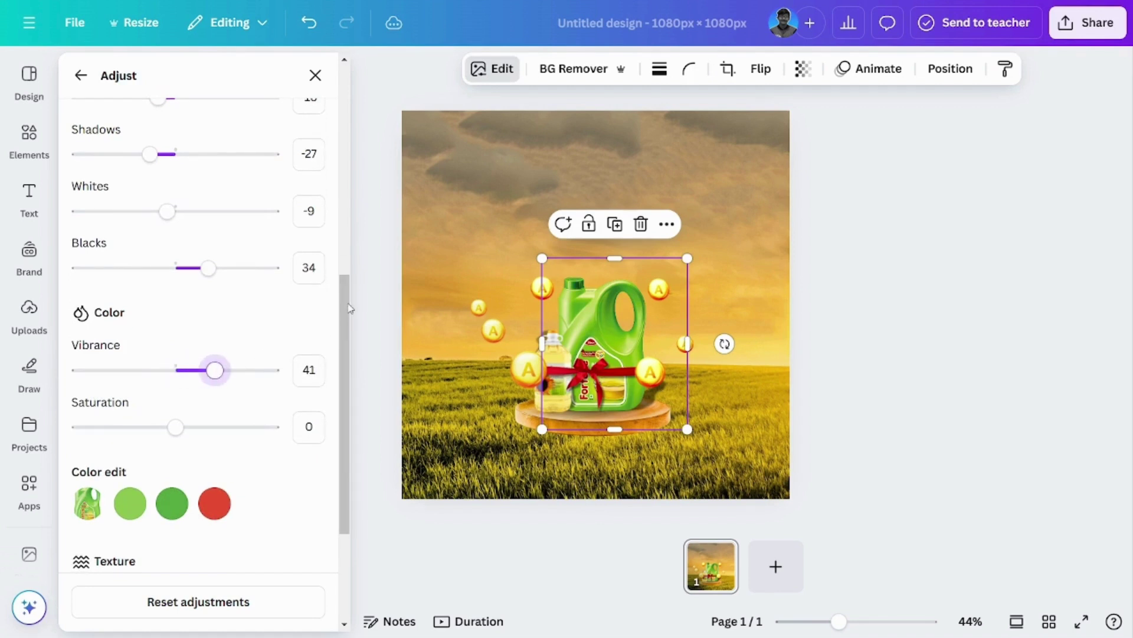
scroll(351, 308, "down", 3)
left_click_drag(176, 296, 183, 296)
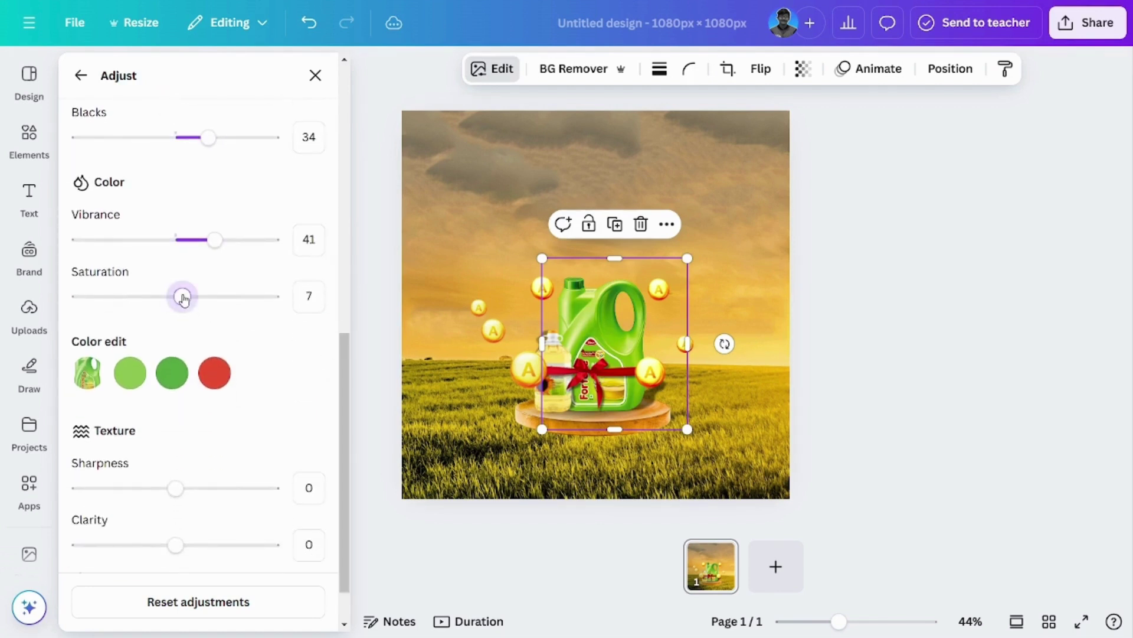
left_click(317, 299)
left_click_drag(348, 363, 327, 425)
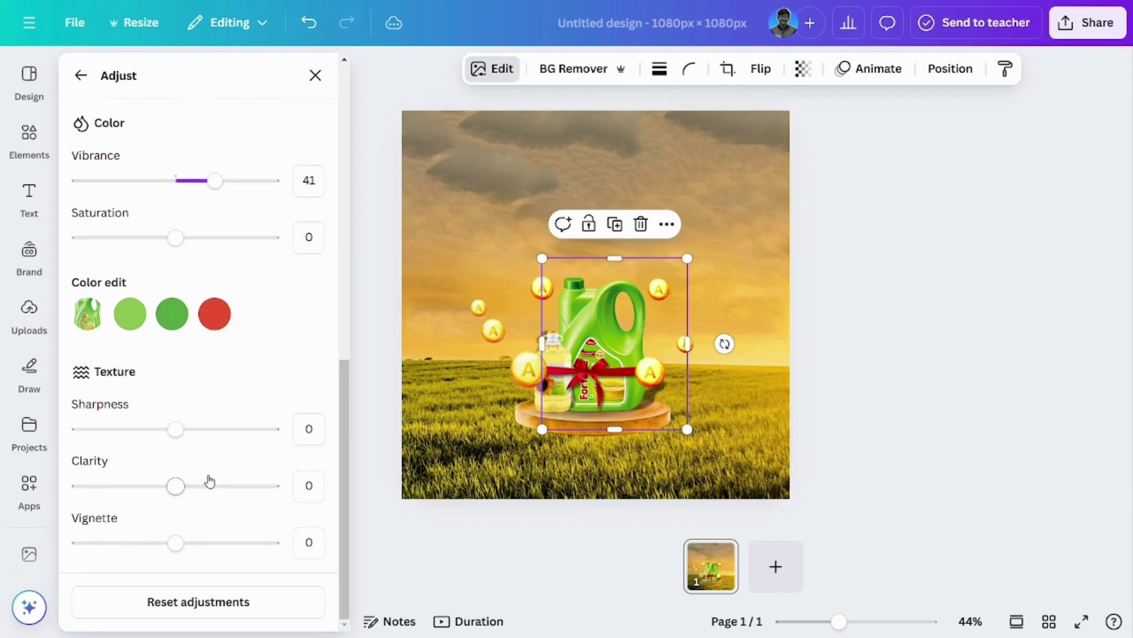
mouse_move(175, 486)
left_mouse_down()
mouse_move(205, 483)
mouse_move(195, 484)
left_mouse_up()
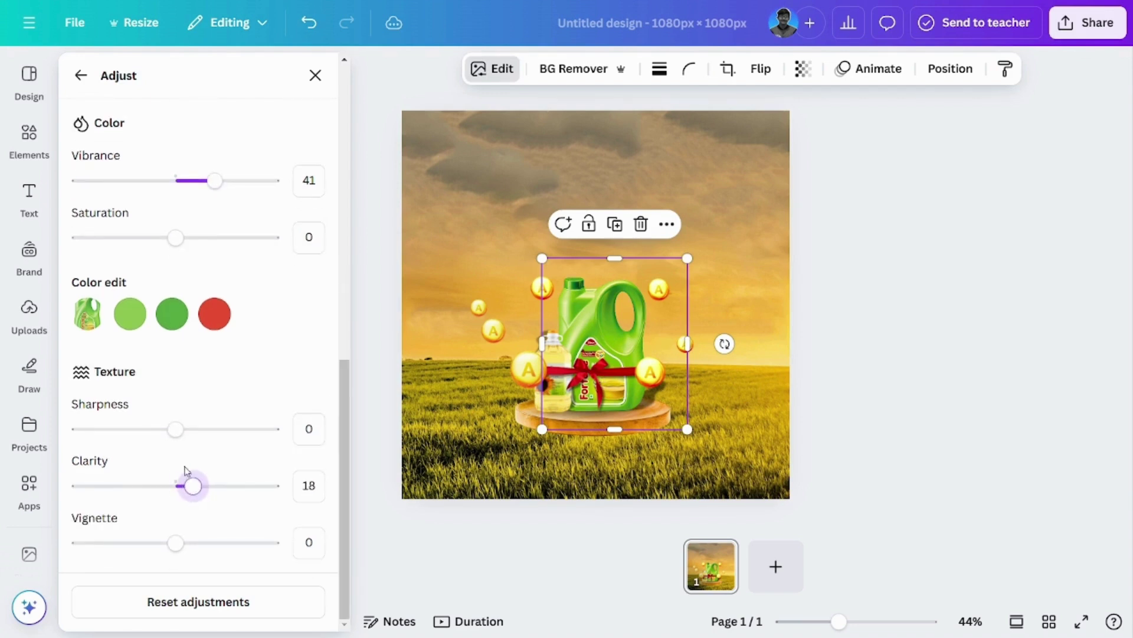
left_click_drag(177, 431, 133, 441)
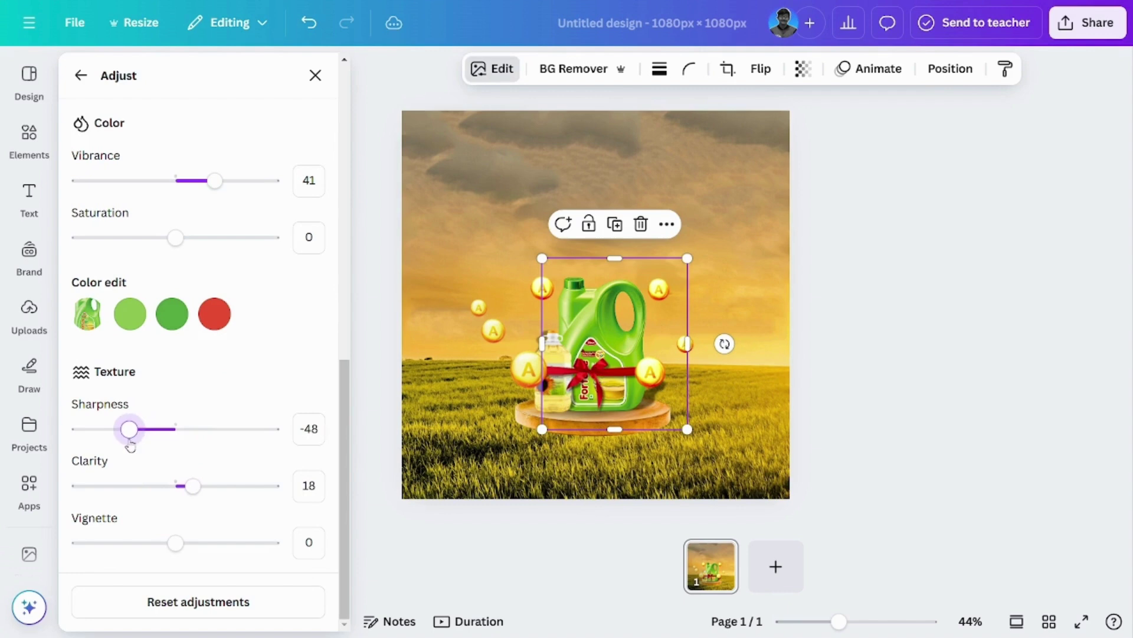
left_click(863, 430)
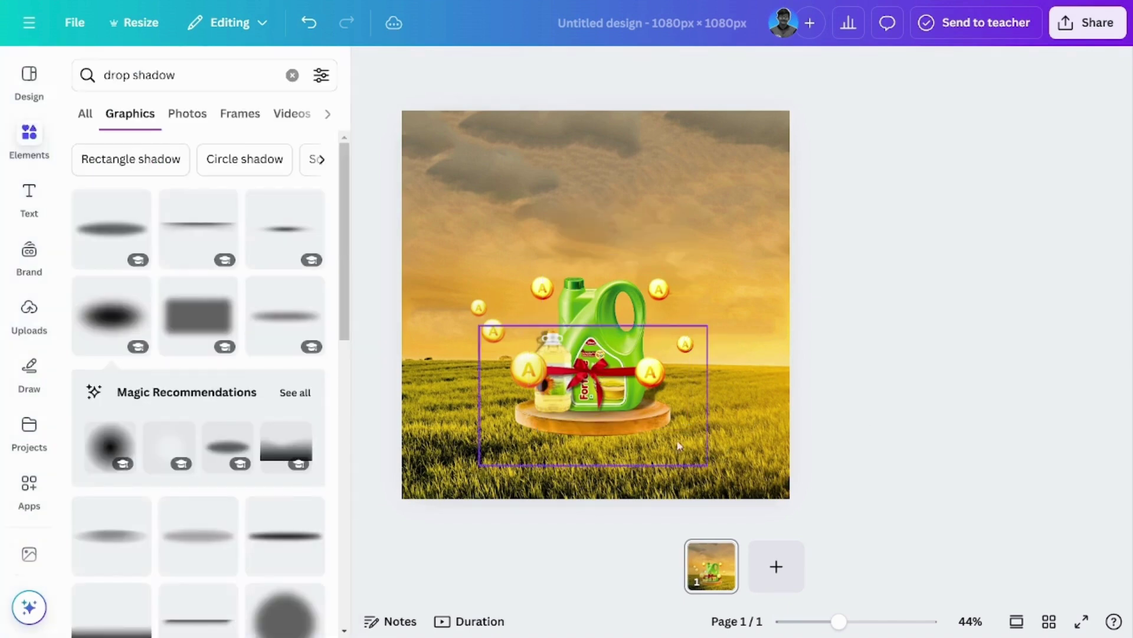
Step: Adjust the small oil bottle image with a warmer temperature, tint -15 and contrast 11
left_click(562, 339)
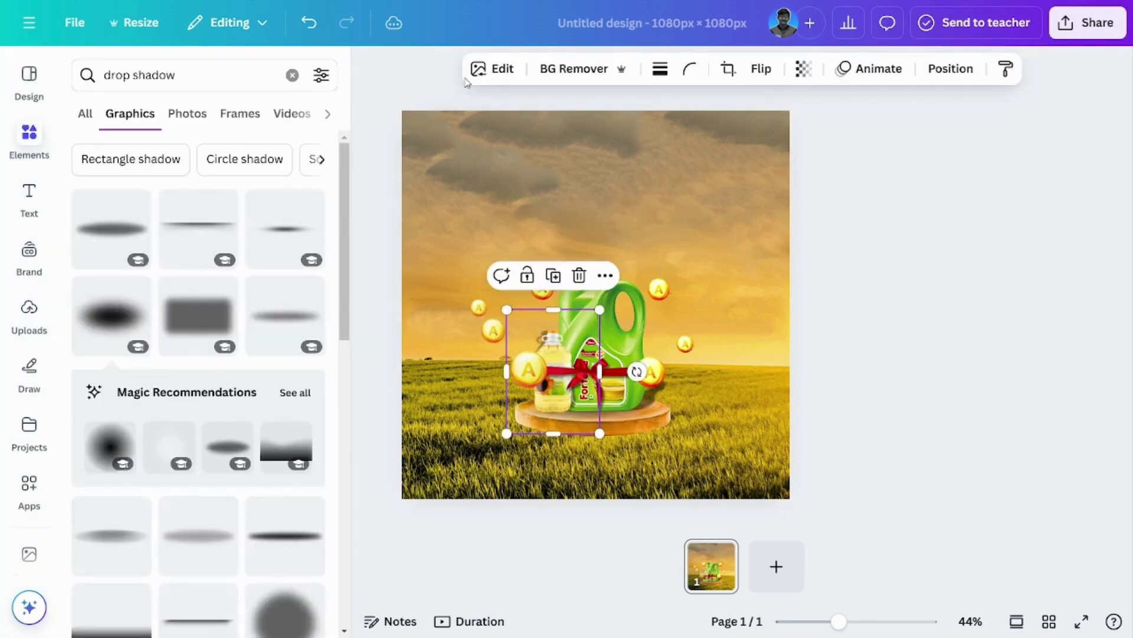
left_click(490, 69)
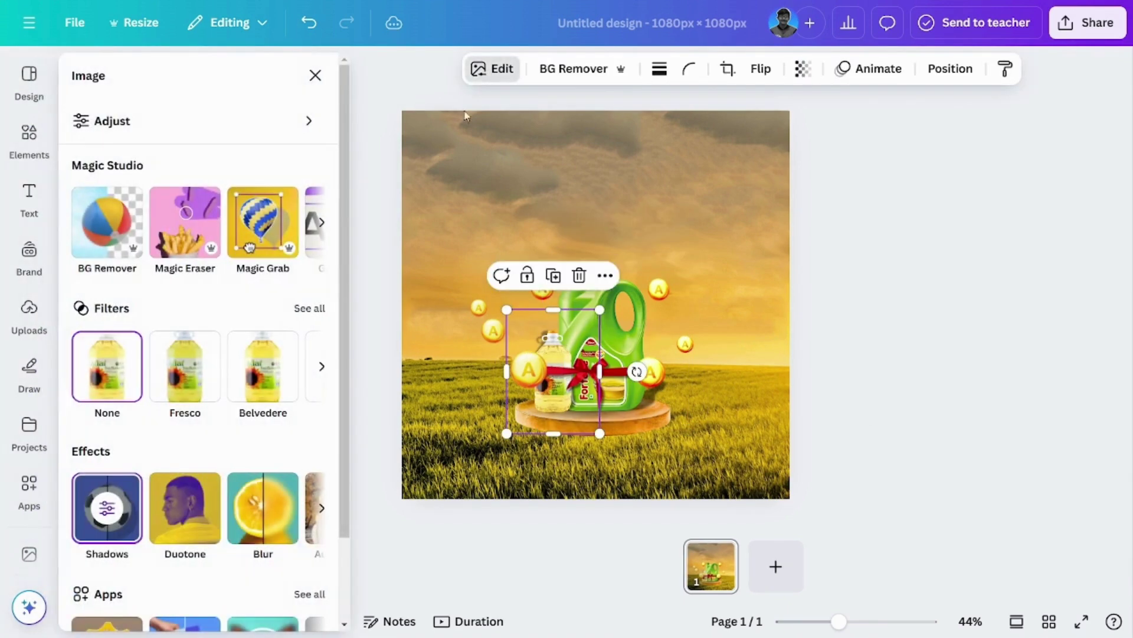
left_click(115, 127)
left_click(206, 293)
left_click(161, 349)
left_click_drag(176, 508, 187, 520)
left_click_drag(175, 452, 175, 452)
left_click_drag(187, 509, 186, 508)
Step: Set the small oil bottle's highlights to -100, whites to 11 and blacks to 57
scroll(353, 352, "down", 4)
left_click_drag(175, 354, 40, 395)
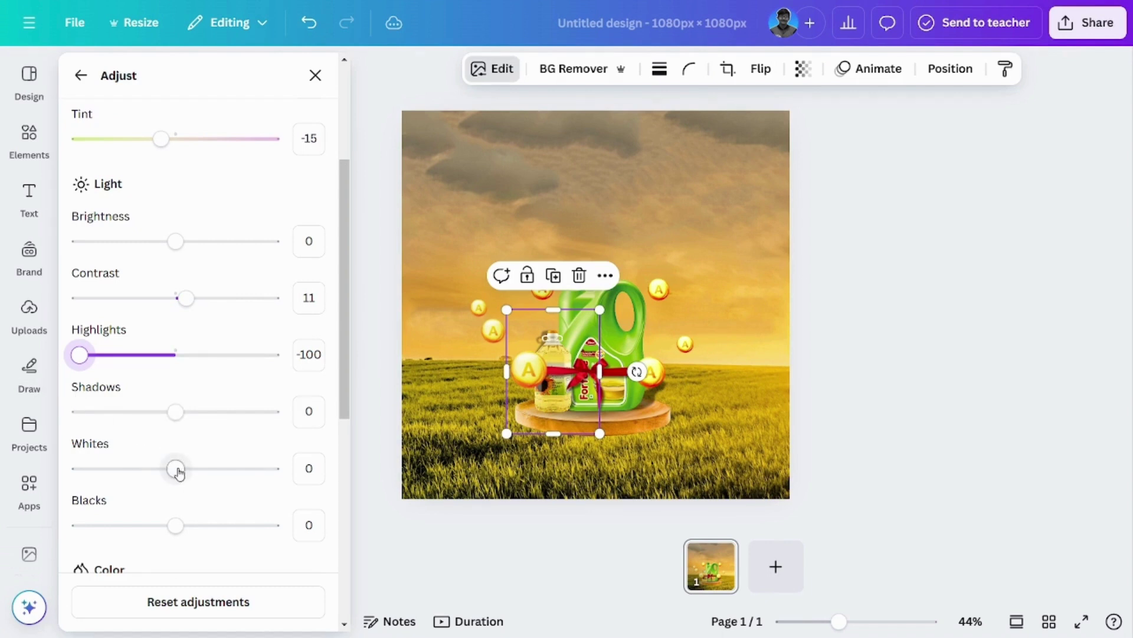
mouse_move(178, 473)
left_mouse_down()
mouse_move(220, 469)
mouse_move(162, 469)
mouse_move(186, 470)
left_mouse_up()
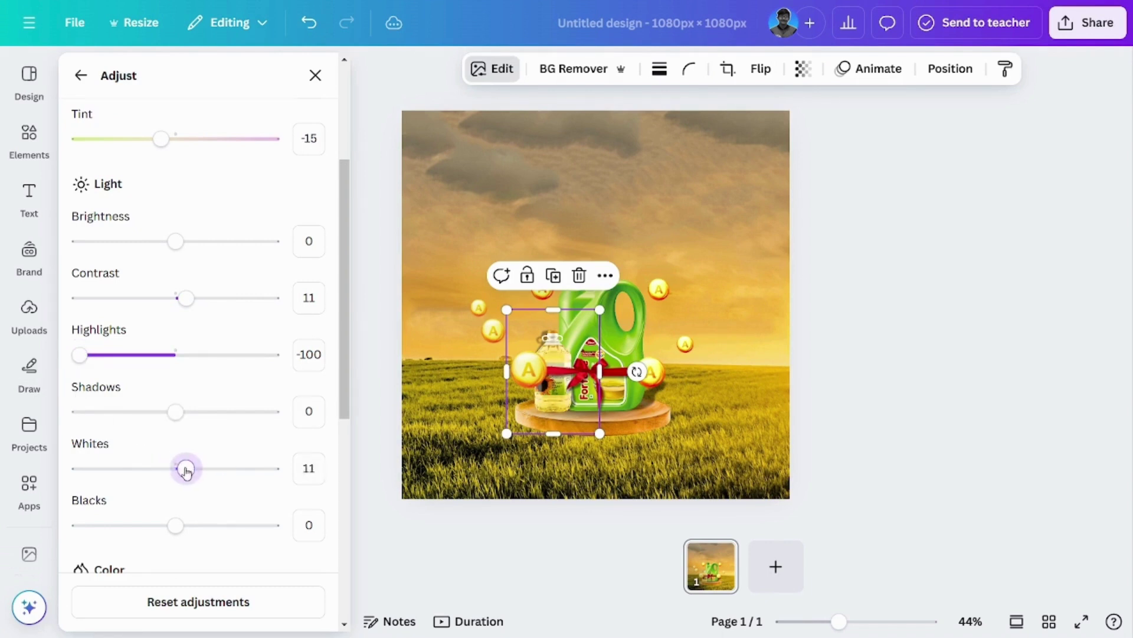
left_click_drag(180, 522, 232, 522)
Step: Set the small oil bottle's clarity to 16 and sharpness to -75
scroll(342, 362, "down", 7)
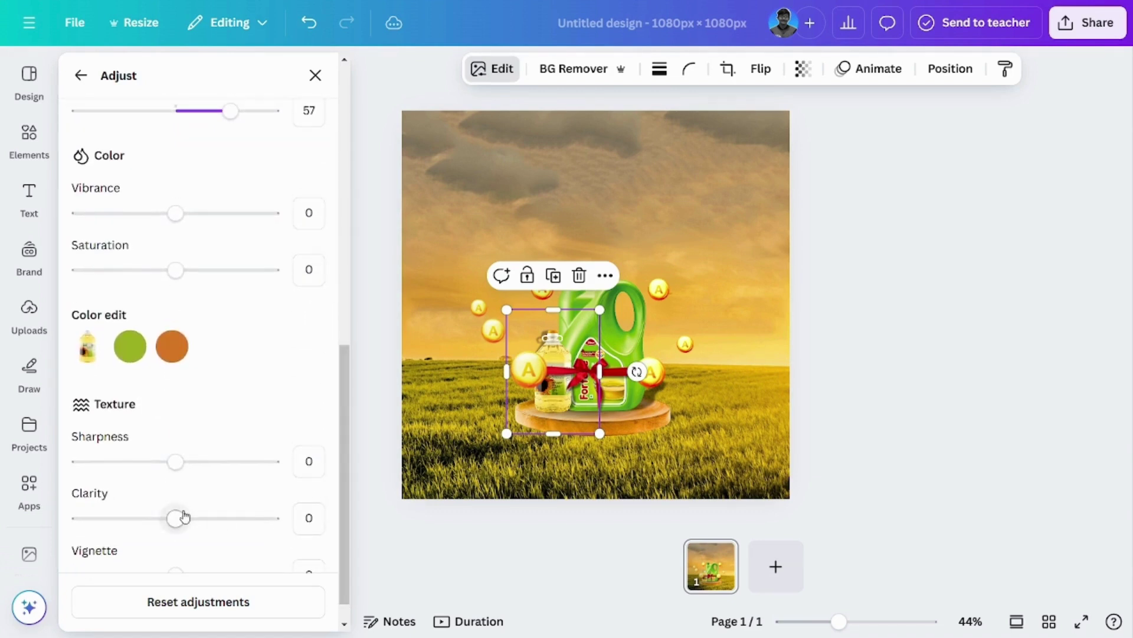
mouse_move(185, 517)
left_mouse_down()
mouse_move(221, 517)
mouse_move(196, 518)
left_mouse_up()
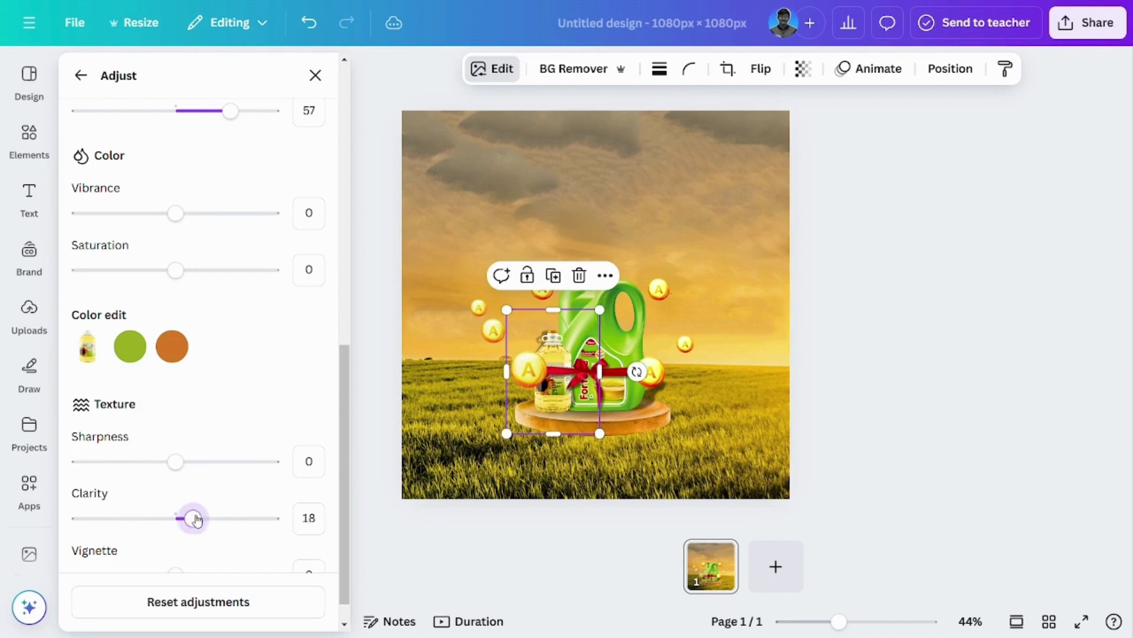
left_click_drag(177, 461, 104, 481)
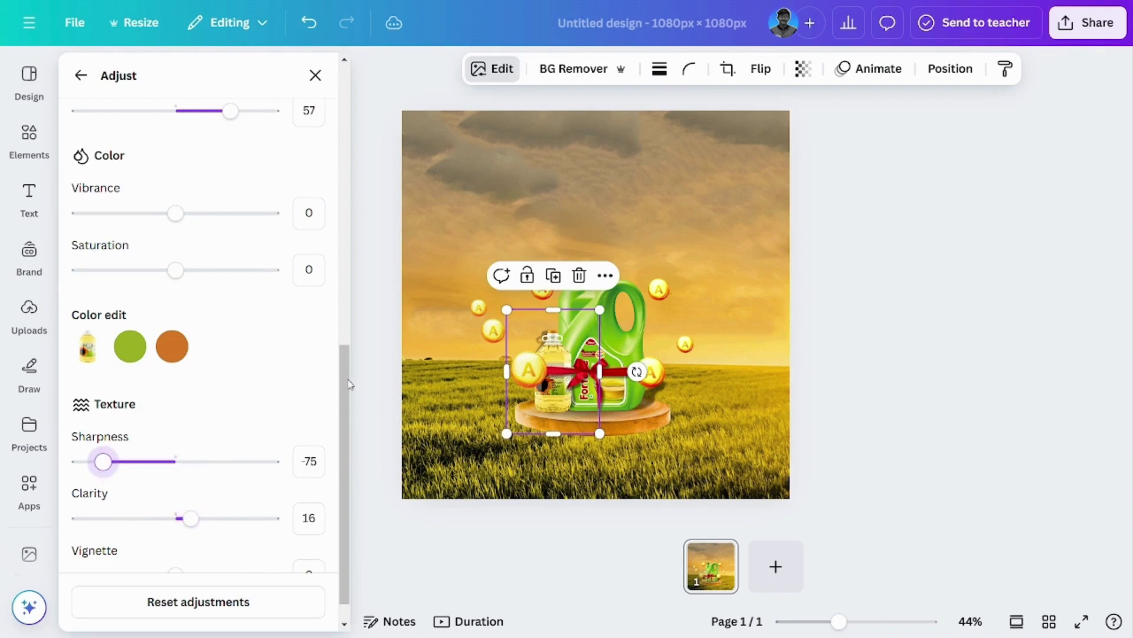
scroll(349, 385, "down", 1)
Step: Add the uploaded green leaves image, shrink it and fit it into the design's upper-right corner
left_click(30, 319)
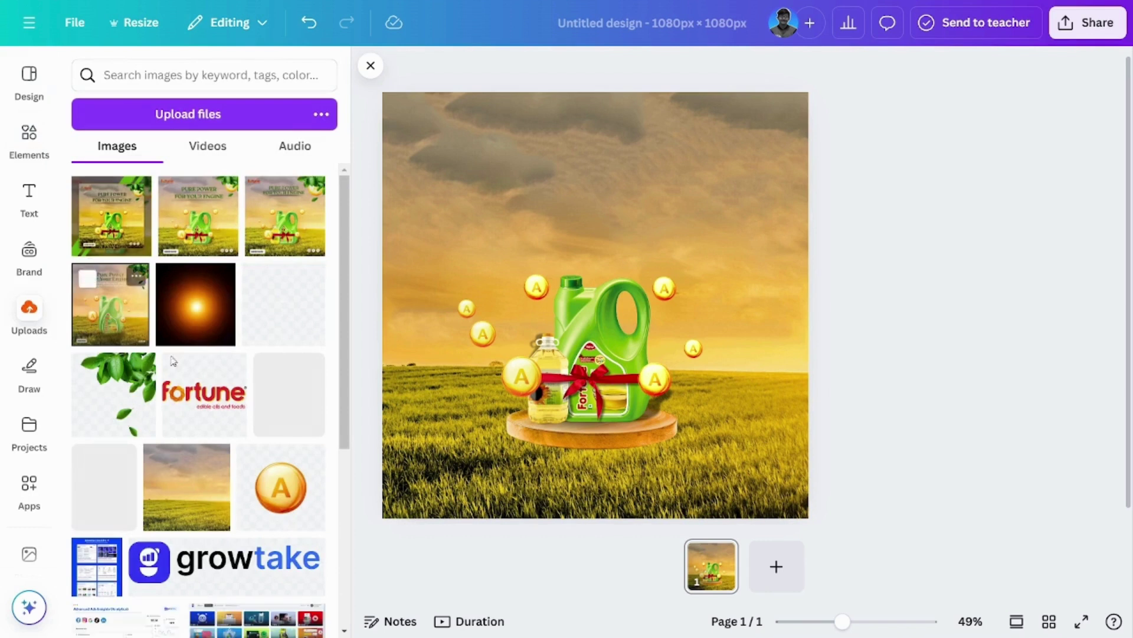
left_click(115, 389)
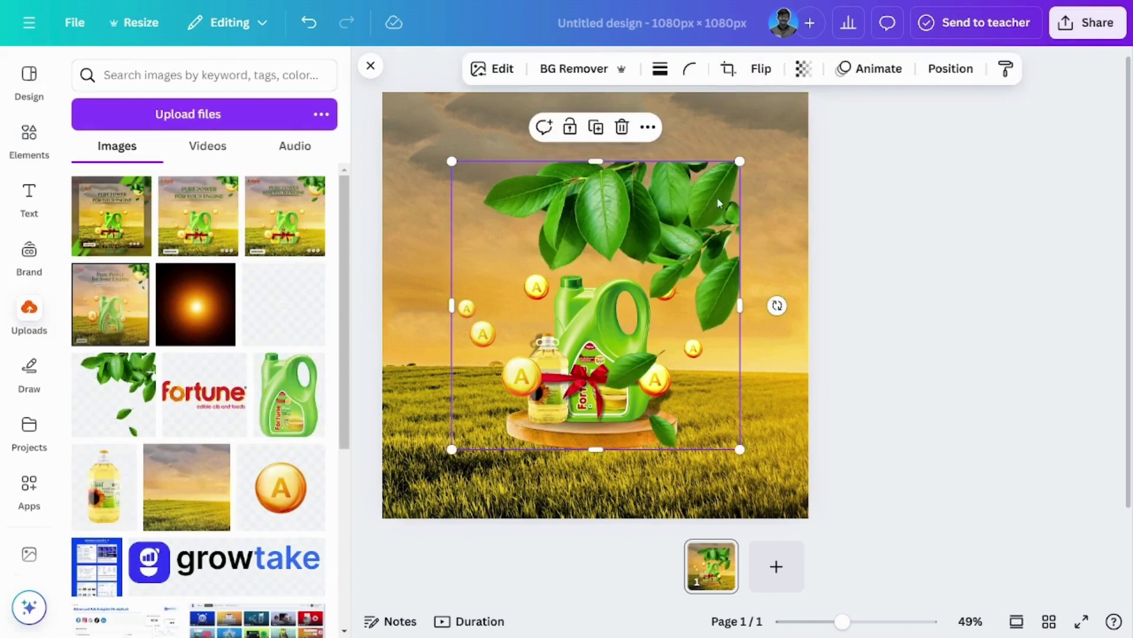
left_click_drag(455, 162, 529, 246)
left_click_drag(670, 253, 743, 105)
left_click_drag(609, 92, 665, 147)
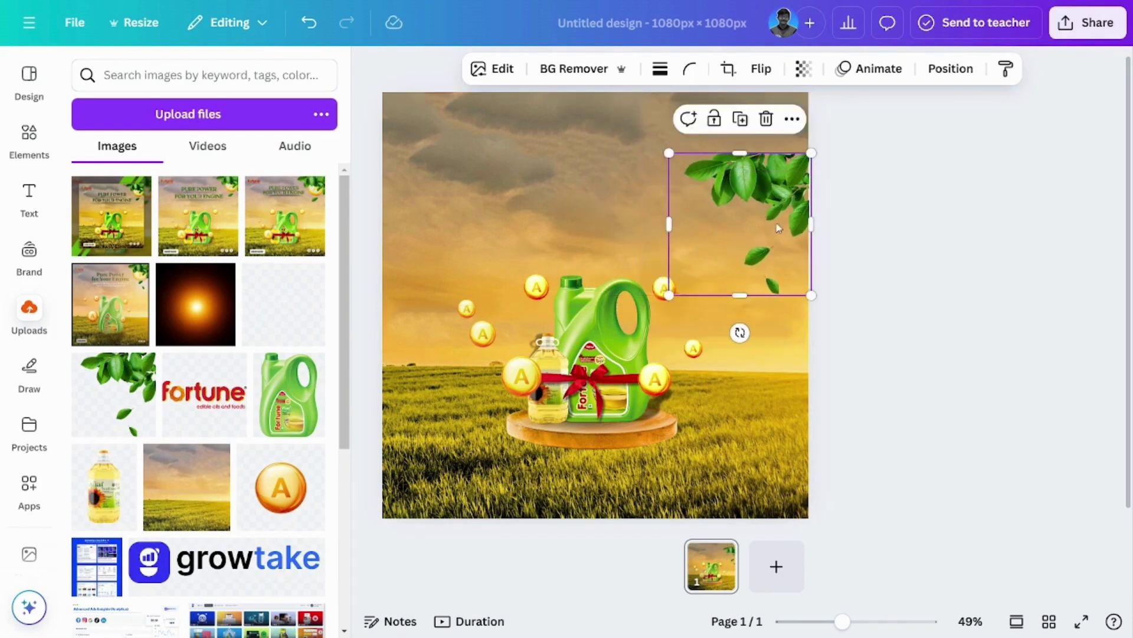
left_click_drag(751, 199, 751, 145)
left_click_drag(667, 92, 693, 117)
left_click_drag(762, 172, 761, 148)
left_click(719, 242)
Step: Add another uploaded vitamin A ball over the corner leaves, enlarging and tilting it
left_click(280, 486)
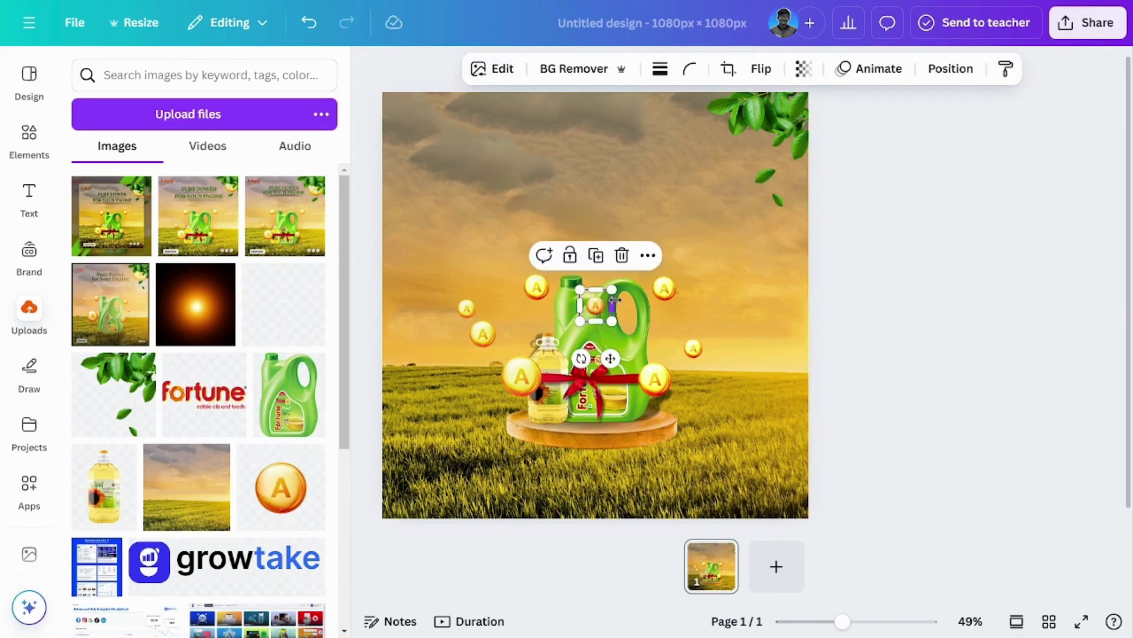
left_click_drag(597, 304, 775, 126)
left_click_drag(840, 193, 797, 148)
left_click_drag(746, 109, 766, 134)
left_click_drag(853, 128, 843, 95)
left_click_drag(770, 127, 769, 132)
left_click_drag(838, 92, 842, 99)
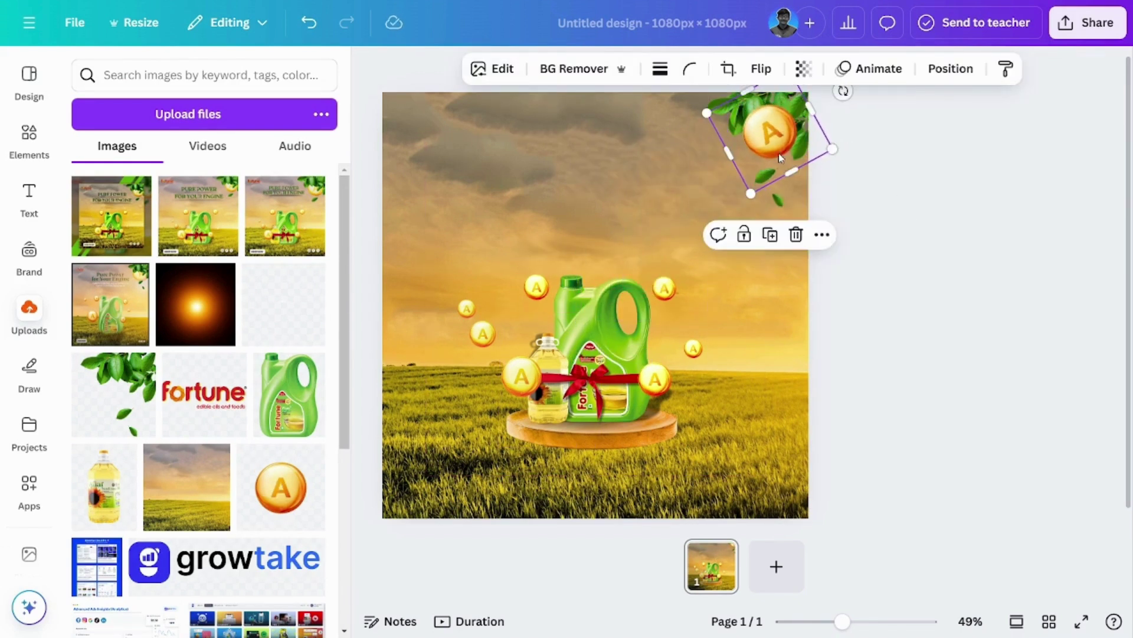
Step: Send the large vitamin A ball behind the leaves and shift it slightly down
key("ctrl+bracketleft")
left_click_drag(778, 156, 776, 166)
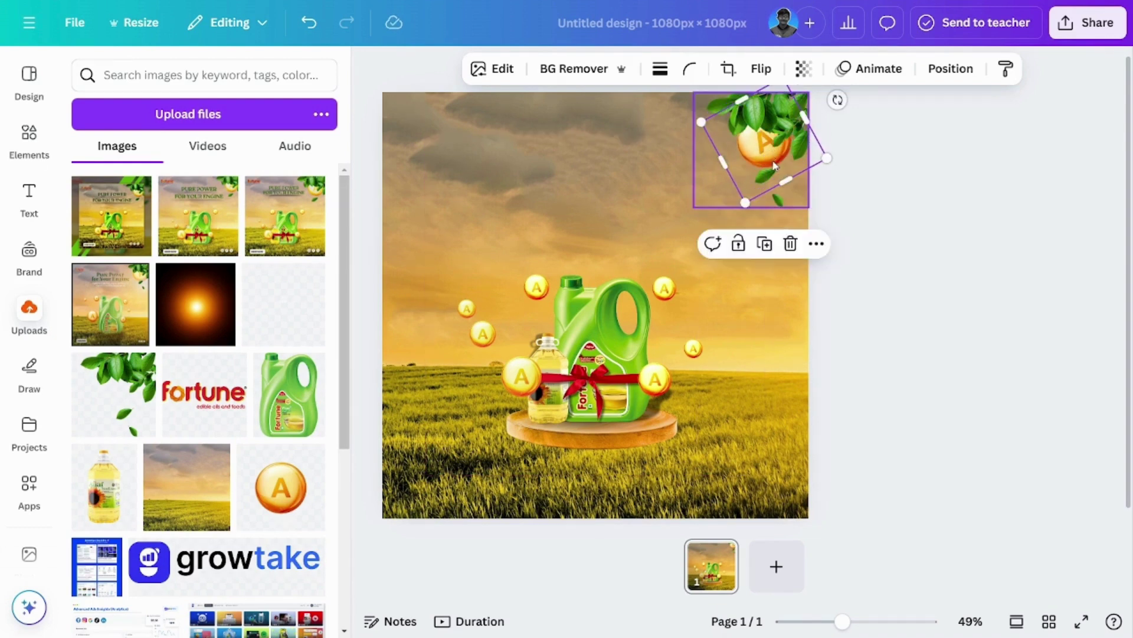
key("Escape")
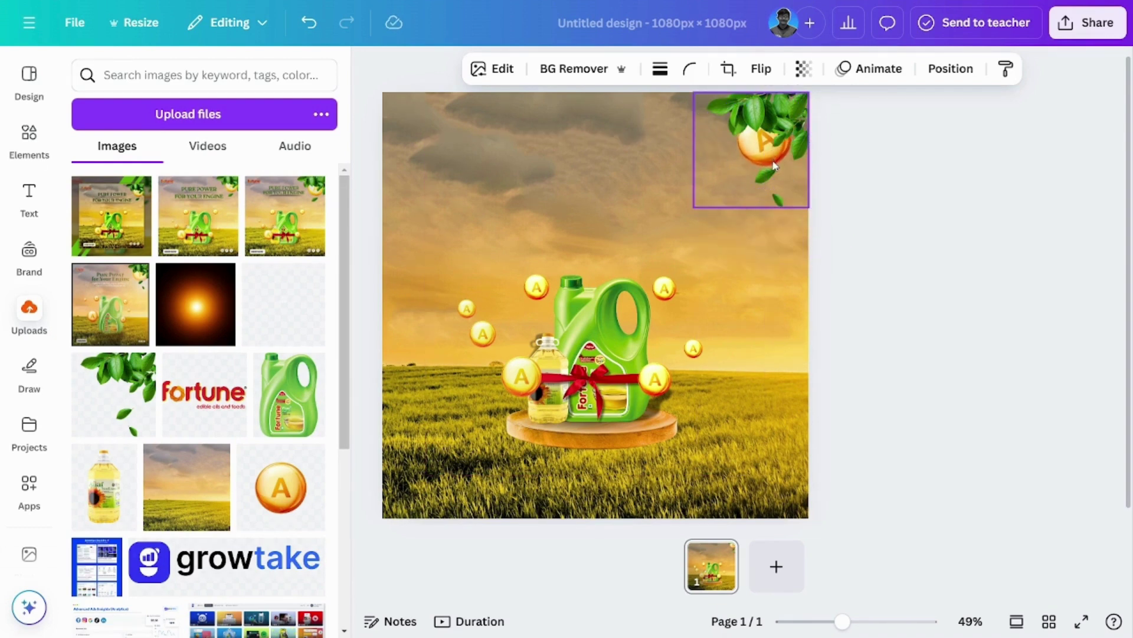
Step: Apply the Stark filter from the Vivid group to the large vitamin A ball behind the leaves
left_click(775, 165)
left_click(492, 71)
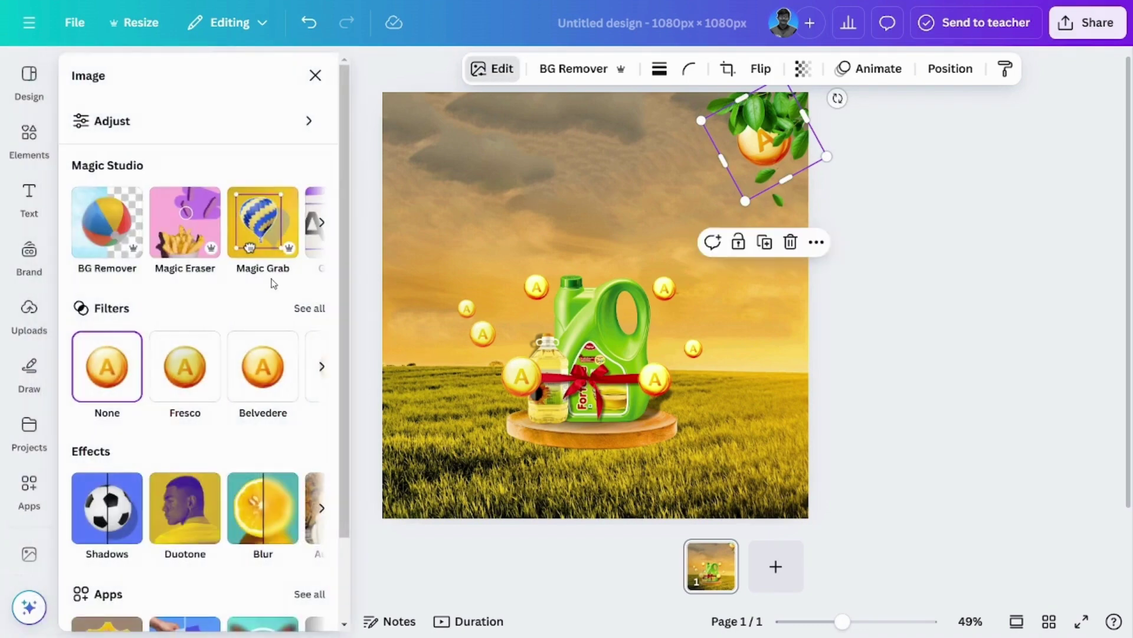
left_click(310, 308)
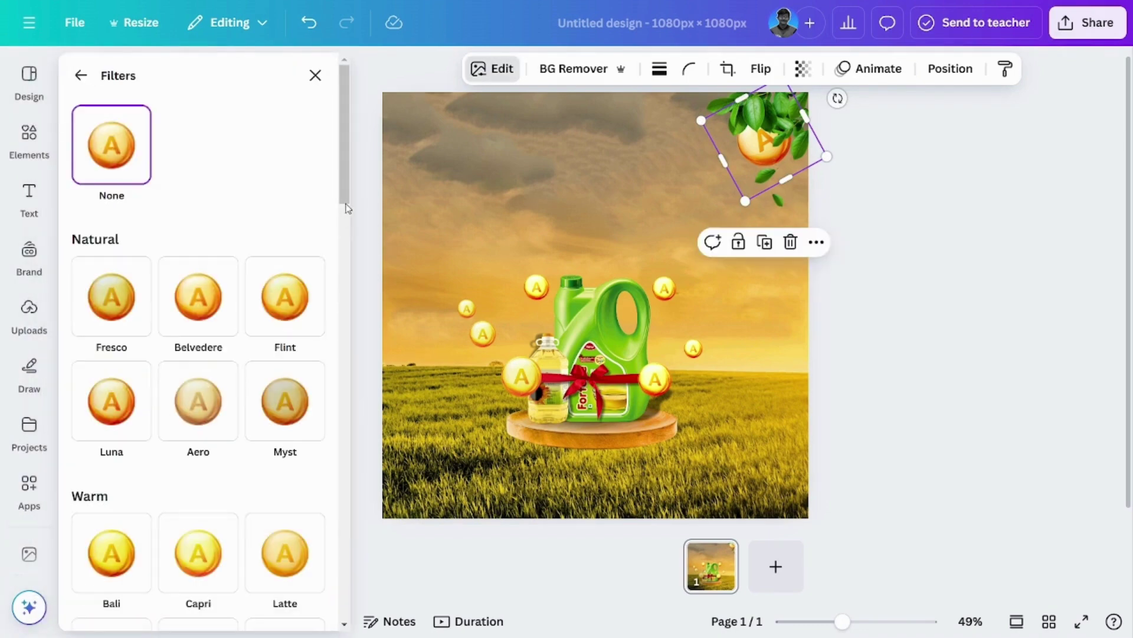
left_click_drag(347, 210, 338, 363)
left_click(275, 372)
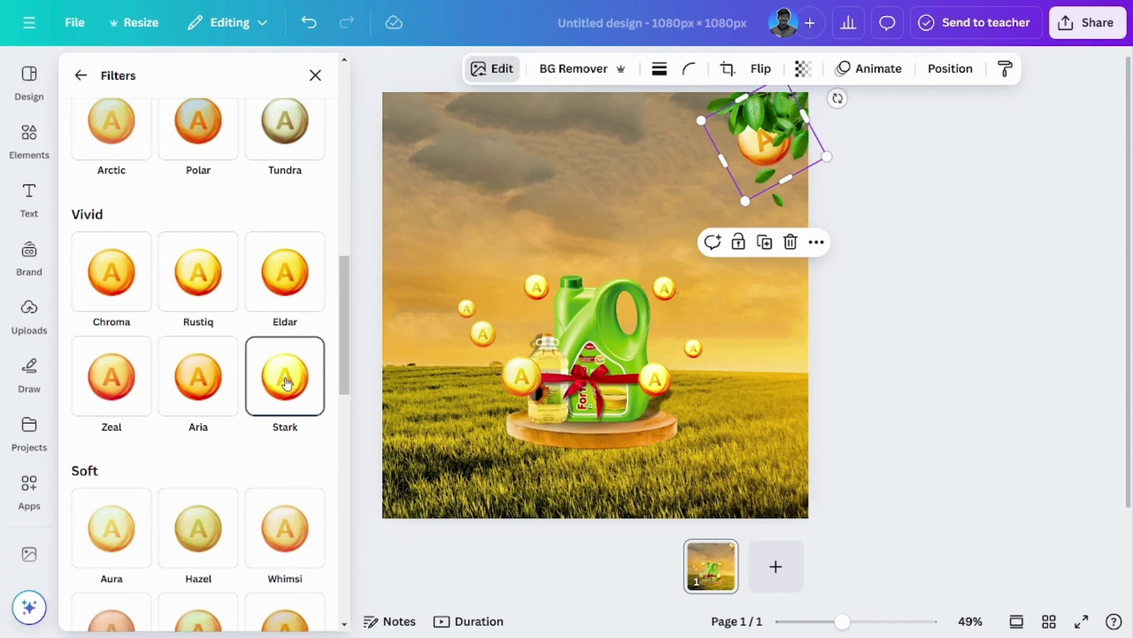
left_click(287, 383)
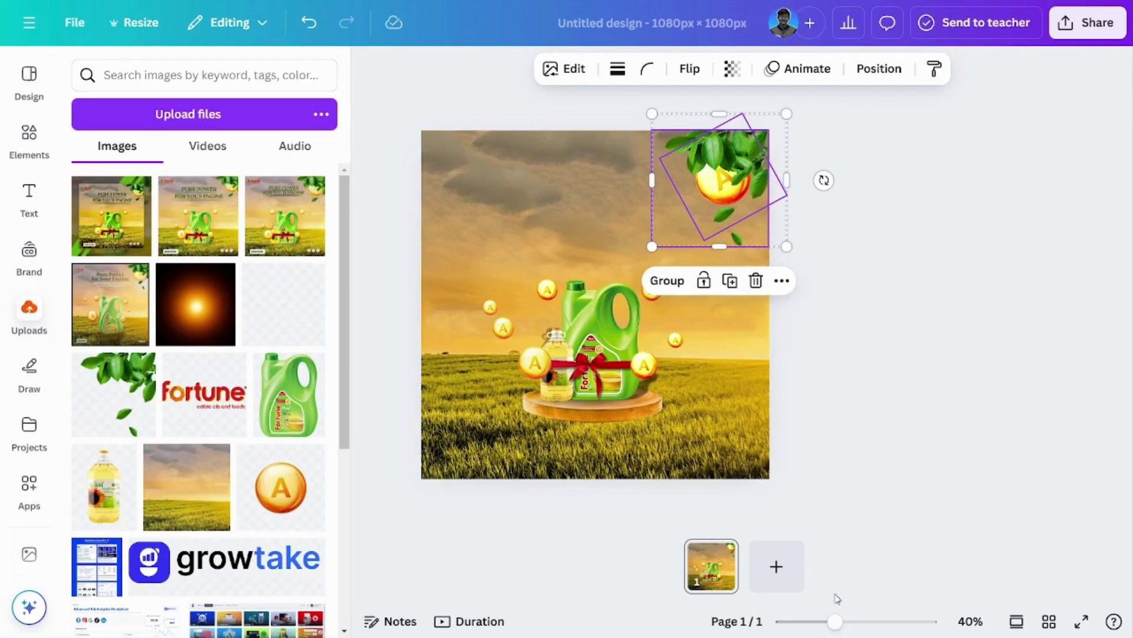
left_click(898, 424)
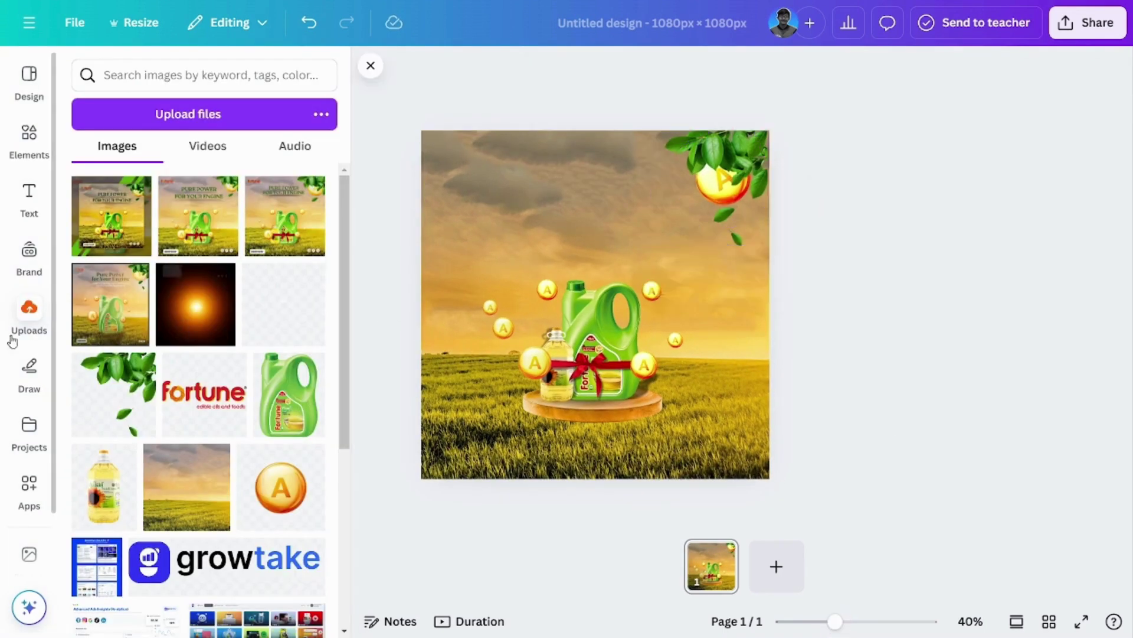
Step: Add the uploaded Fortune logo, shrink it and place it in the design's upper-left corner
left_click(19, 310)
left_click(207, 400)
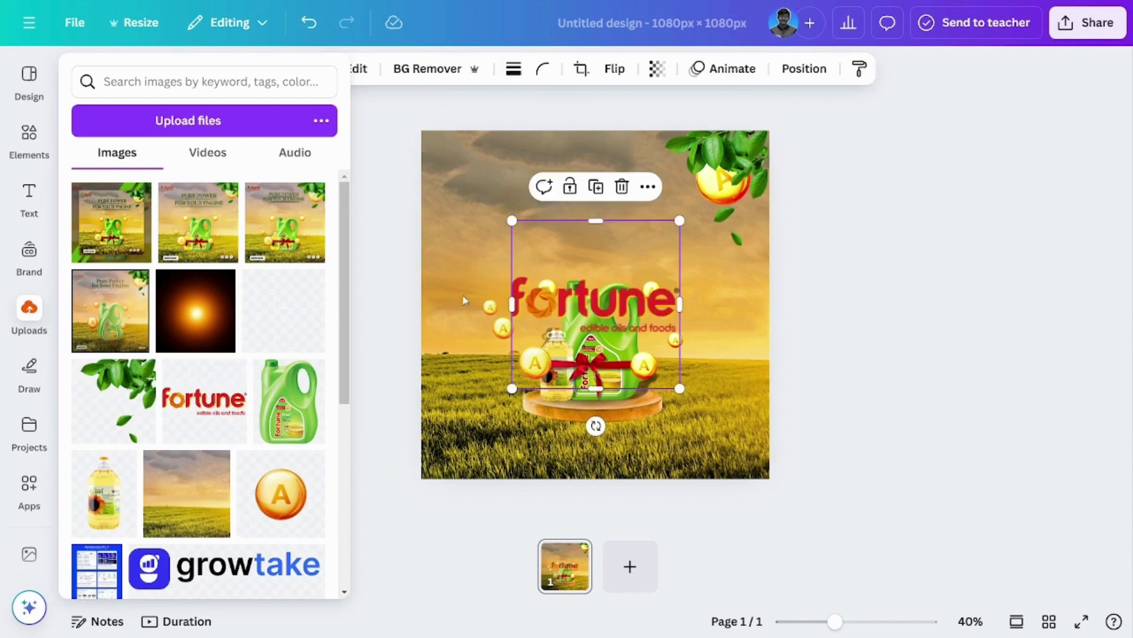
left_click_drag(604, 283, 549, 168)
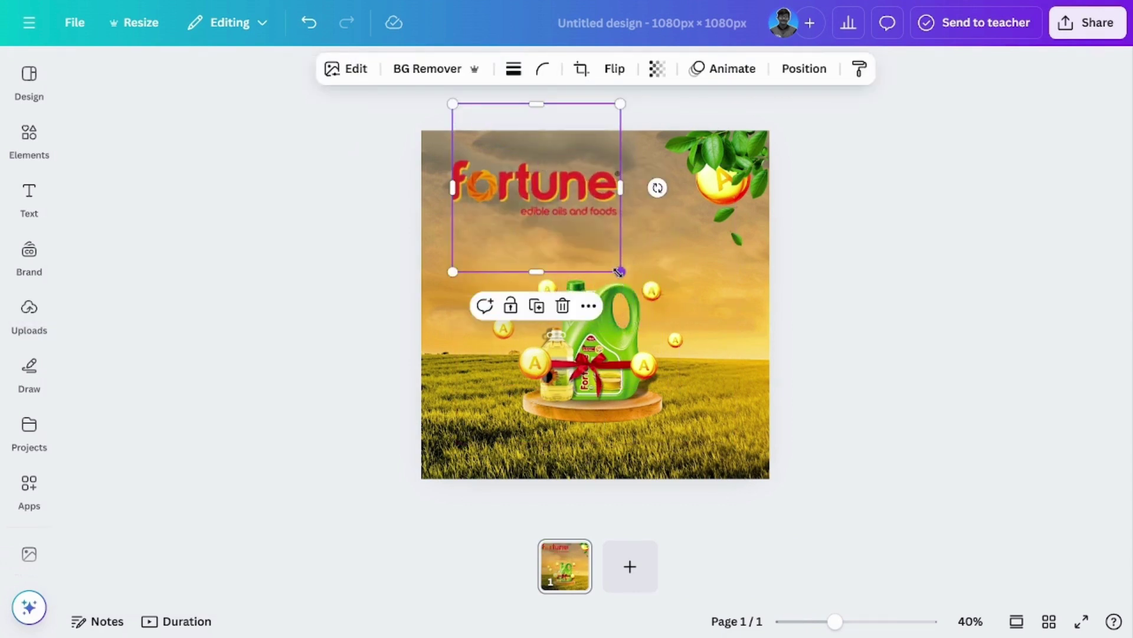
left_click_drag(619, 272, 494, 196)
left_click_drag(491, 158, 475, 172)
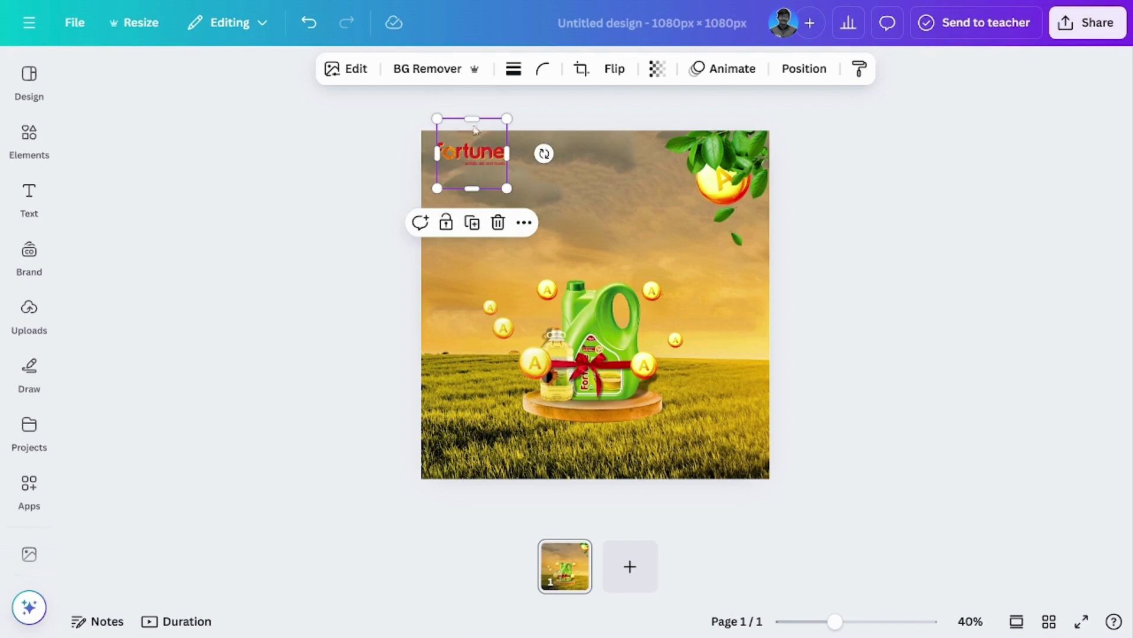
Step: Give the Fortune logo a Drop shadow and shrink the logo slightly
left_click(359, 70)
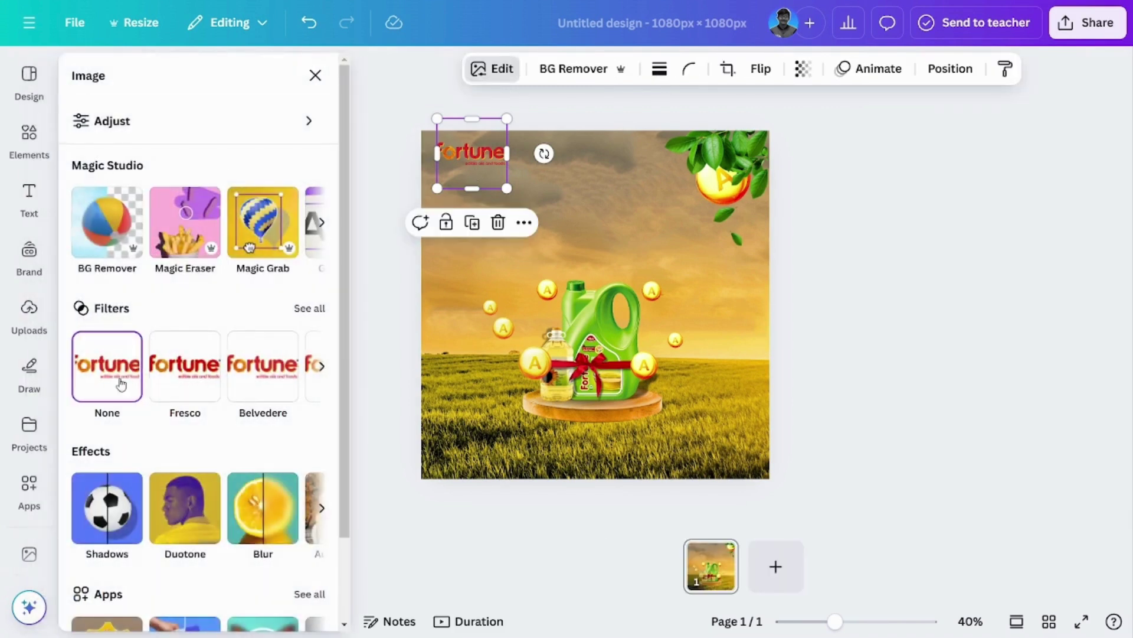
left_click(110, 490)
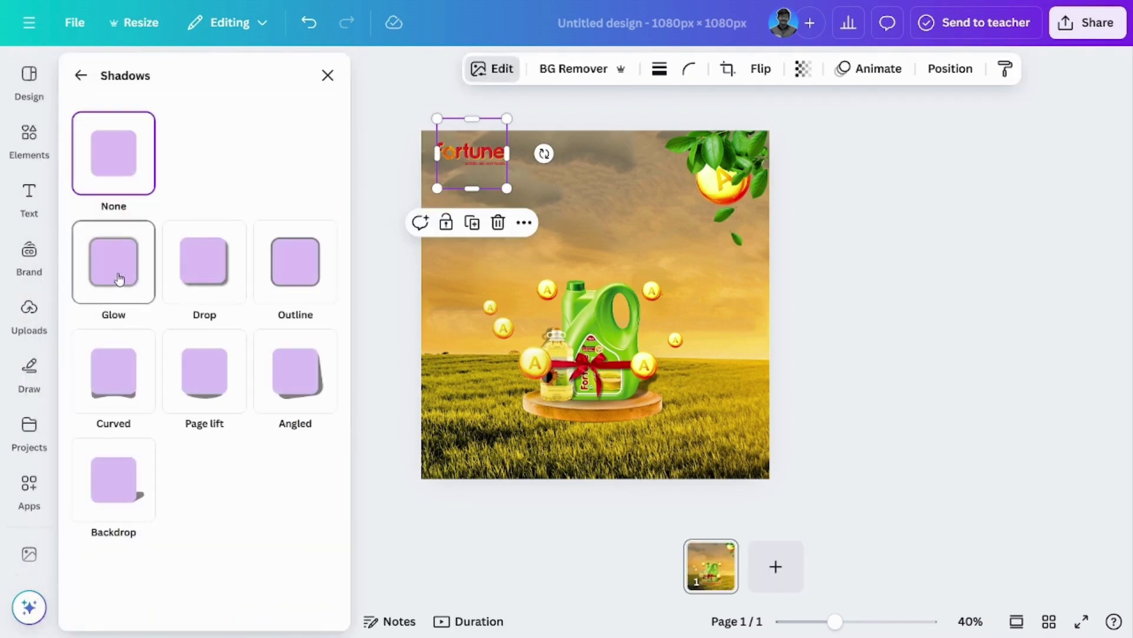
left_click(170, 276)
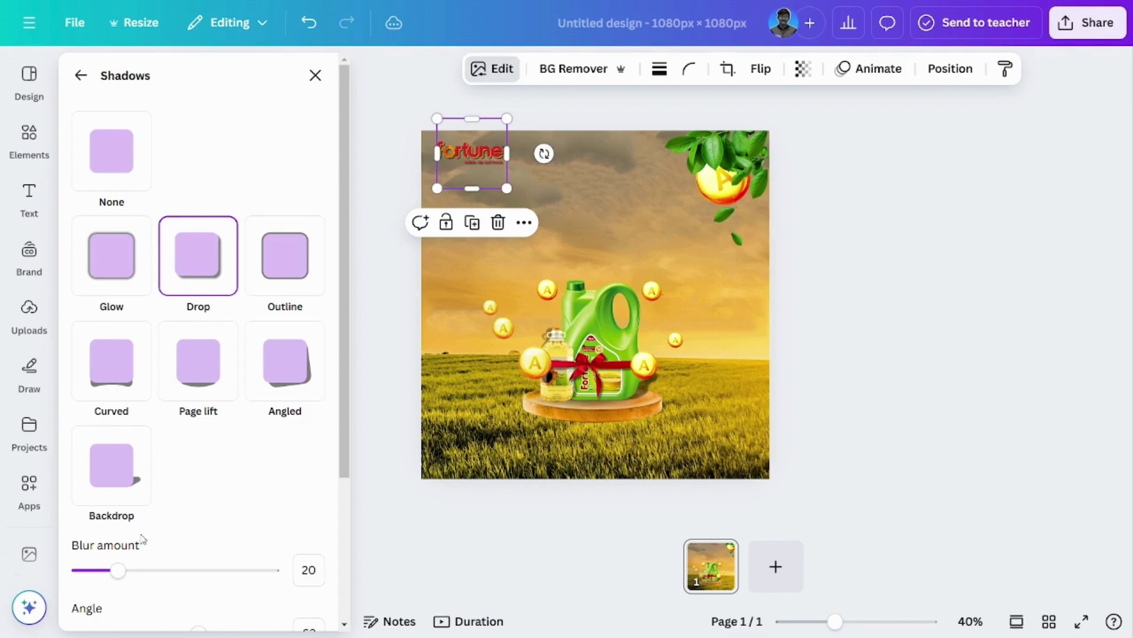
left_click(676, 265)
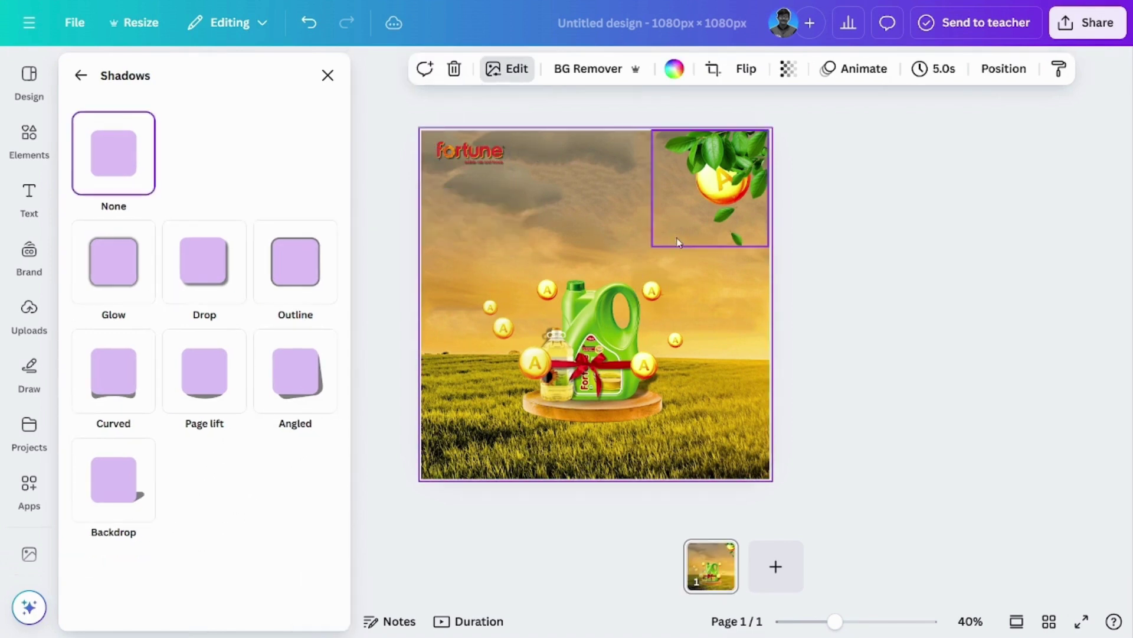
left_click(468, 140)
left_click_drag(506, 118, 491, 129)
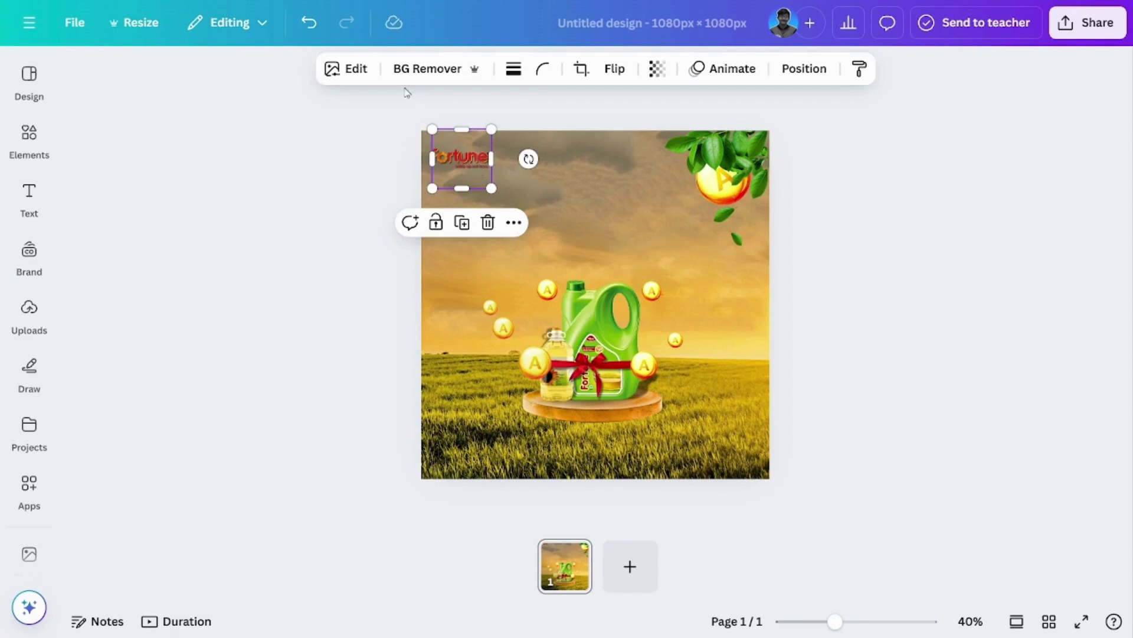
Step: Apply the Capri filter from the Warm group to the Fortune logo
left_click(356, 69)
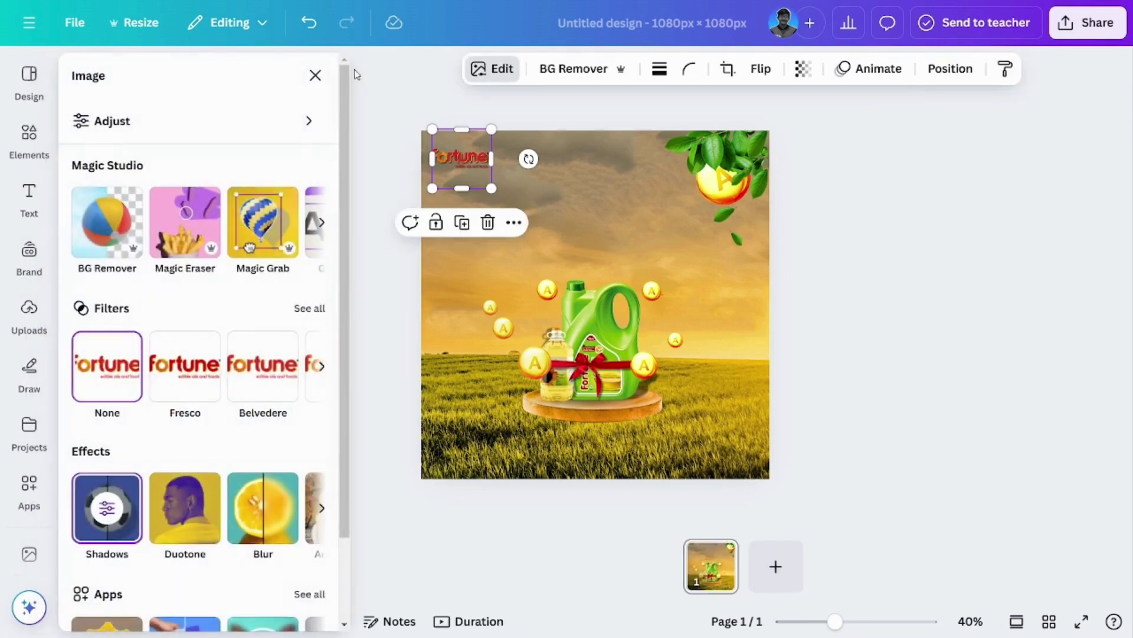
left_click(311, 309)
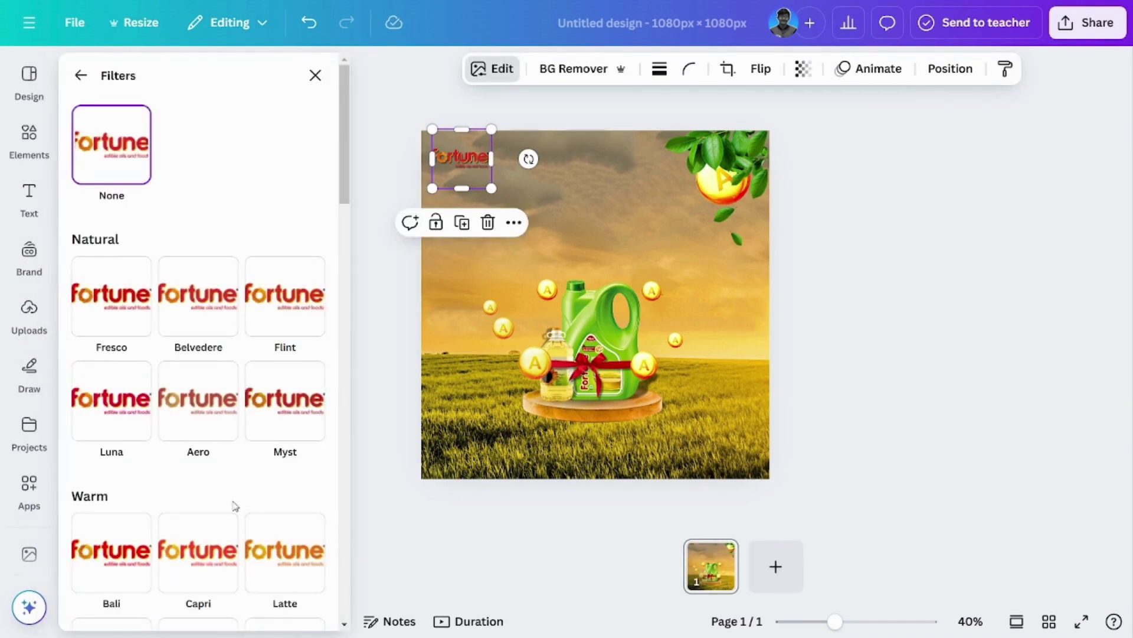
left_click_drag(340, 187, 340, 277)
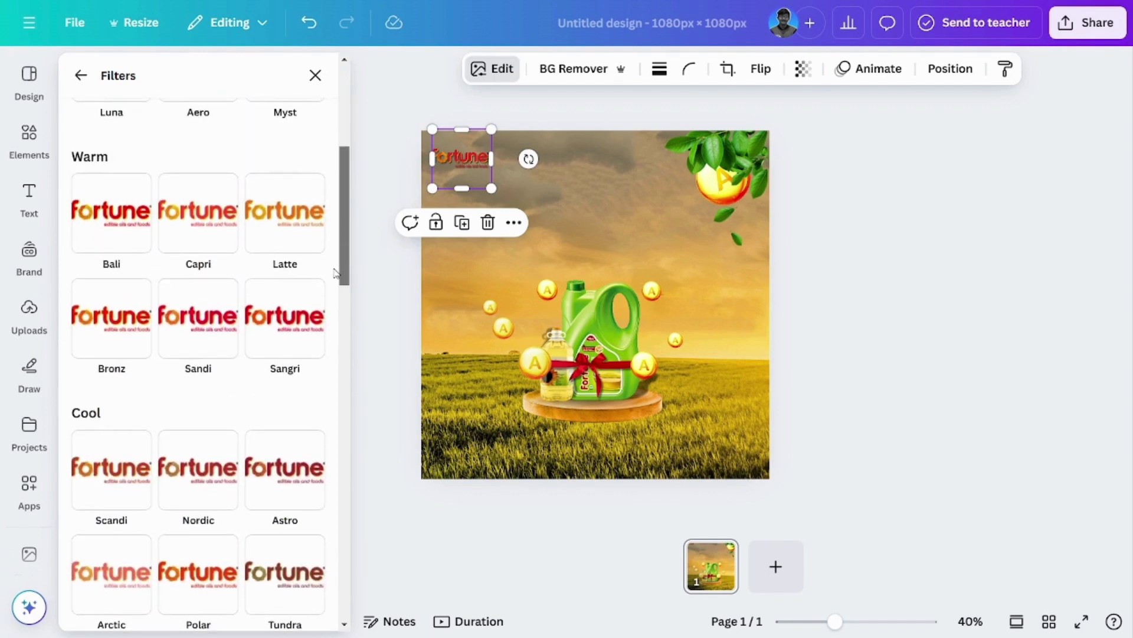
left_click(177, 214)
left_click(894, 259)
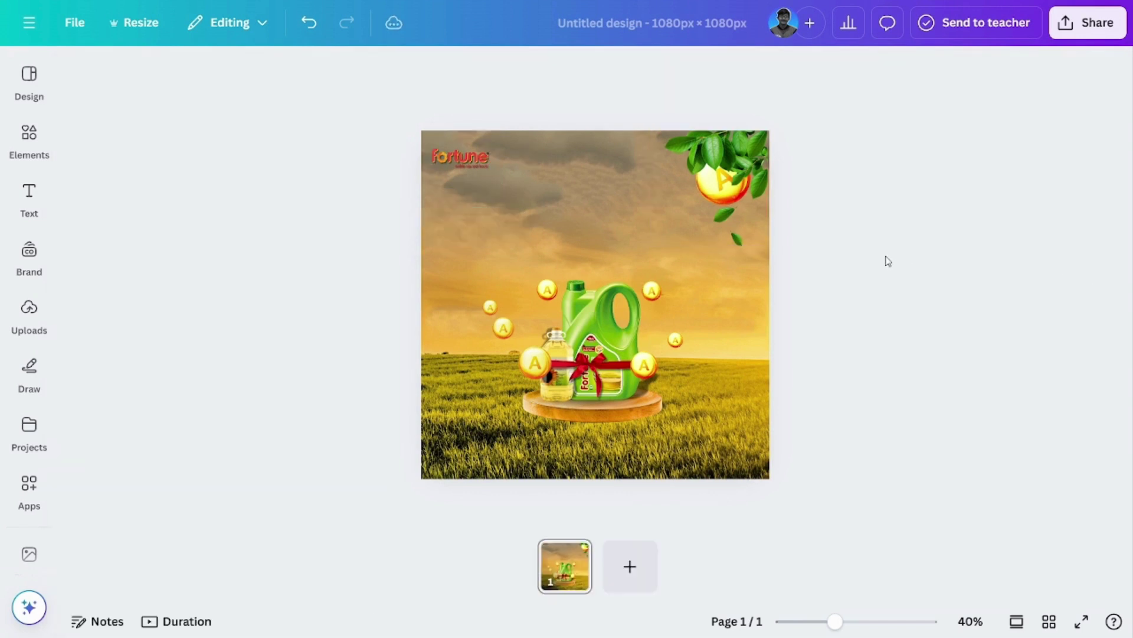
Step: Shift the large vitamin A ball slightly to the right and send it behind the corner leaves
left_click(724, 192)
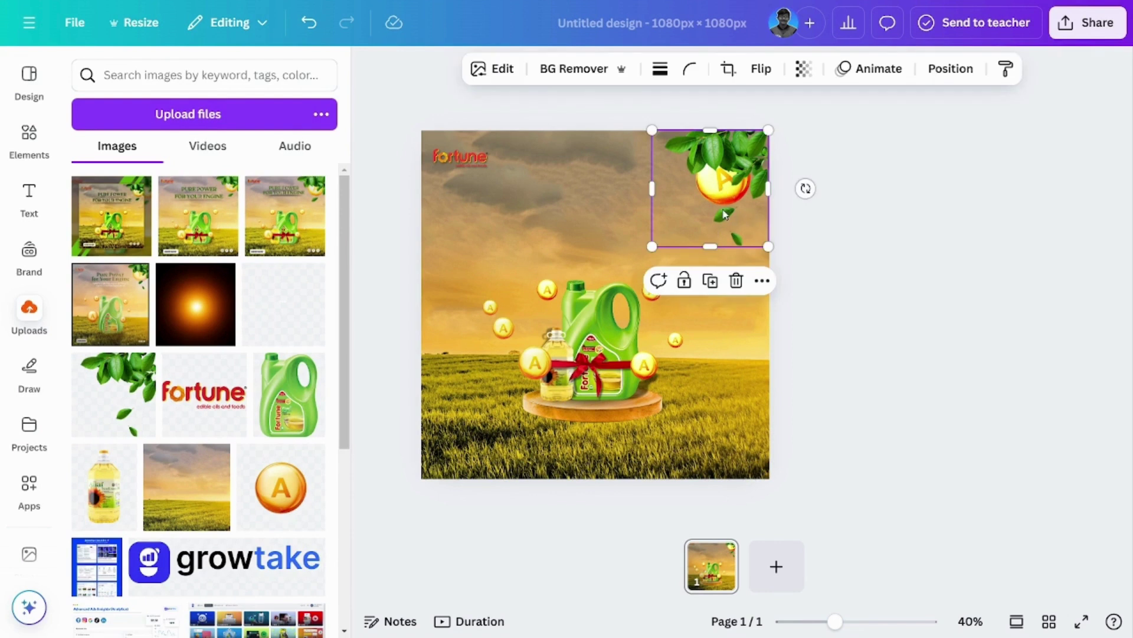
key("ctrl+[")
left_click_drag(723, 187, 739, 184)
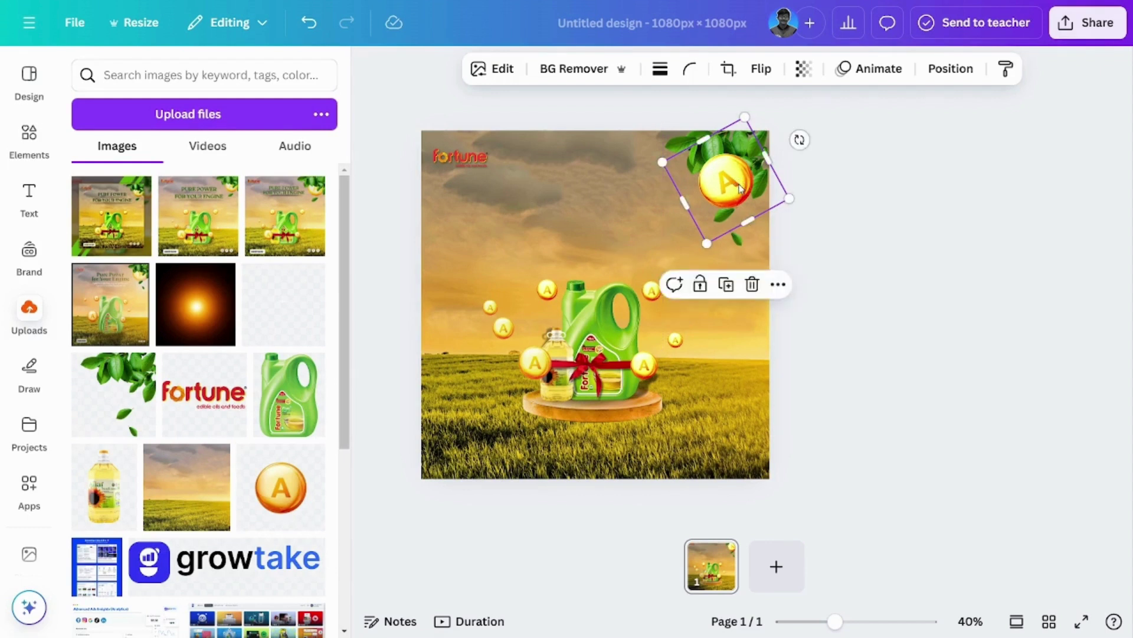
key("ctrl+bracketleft")
key("Escape")
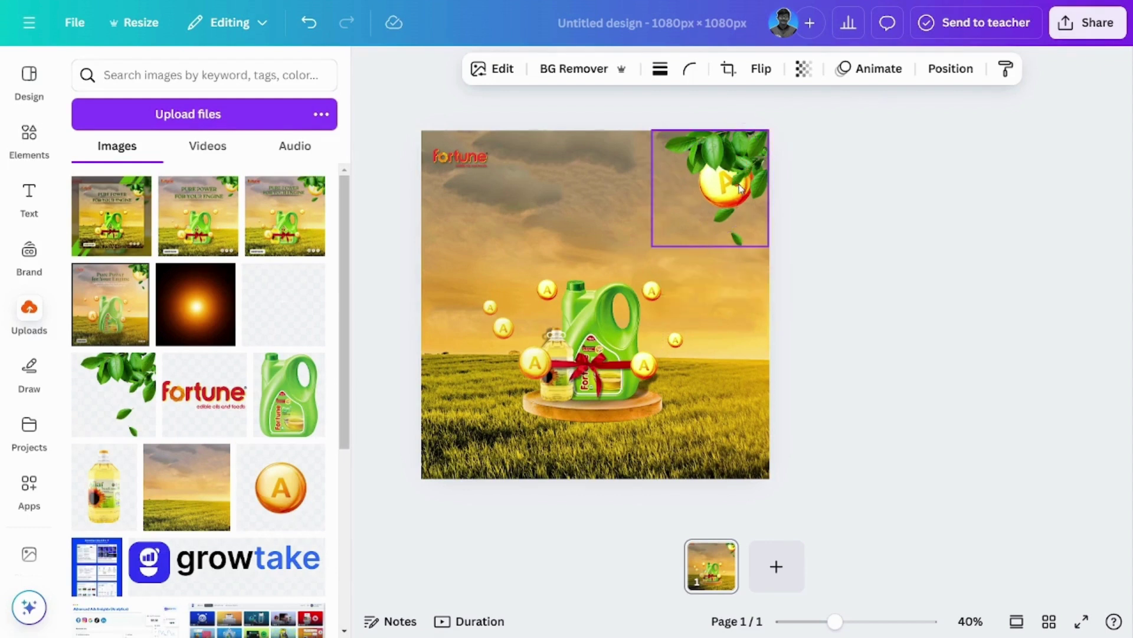
left_click(740, 188)
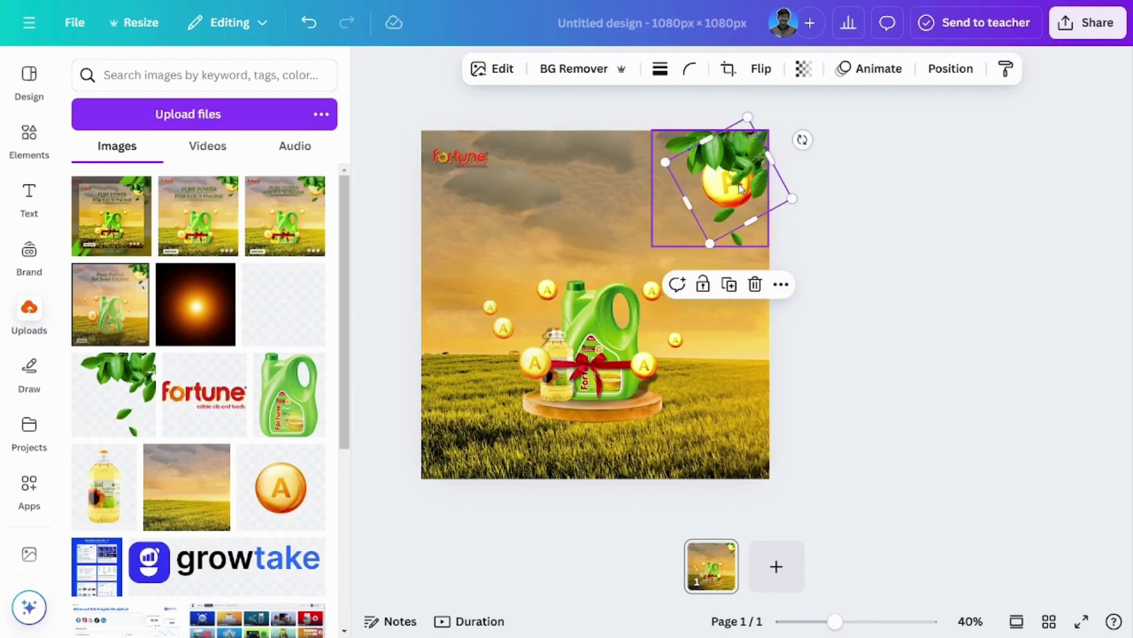
key("Escape")
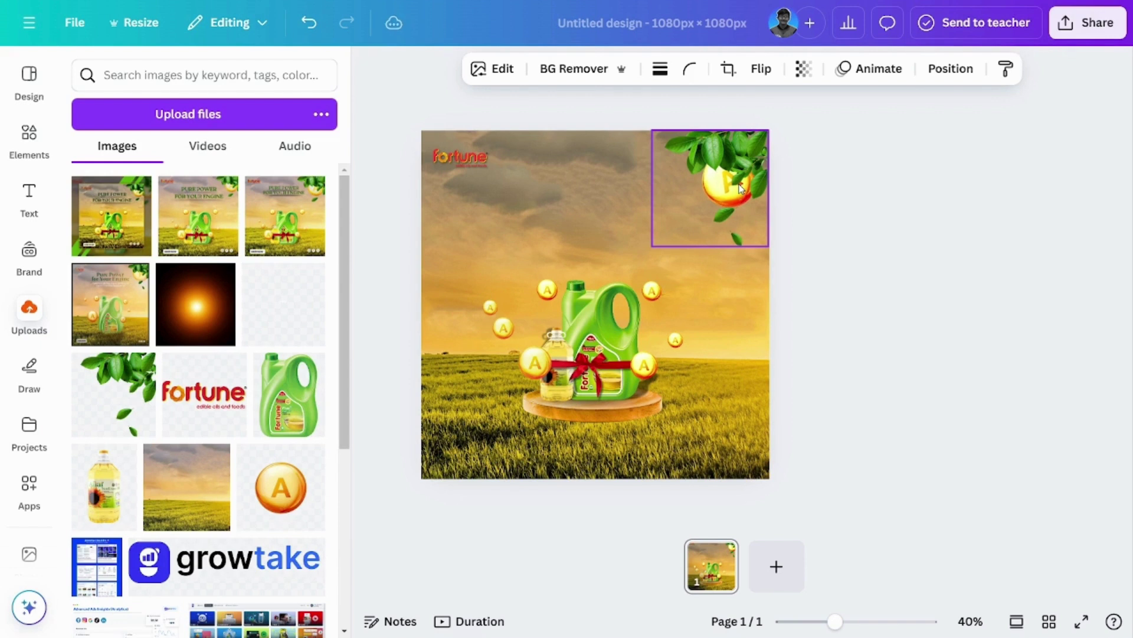
left_click(920, 275)
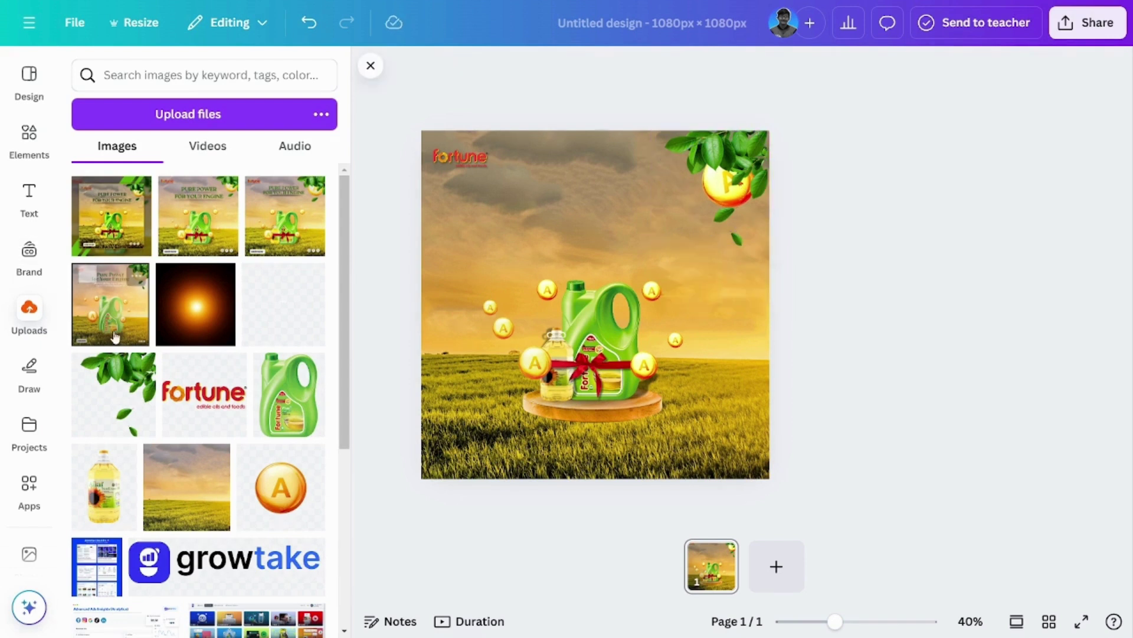
Step: Search the graphic elements for "yello glow"
left_click(29, 145)
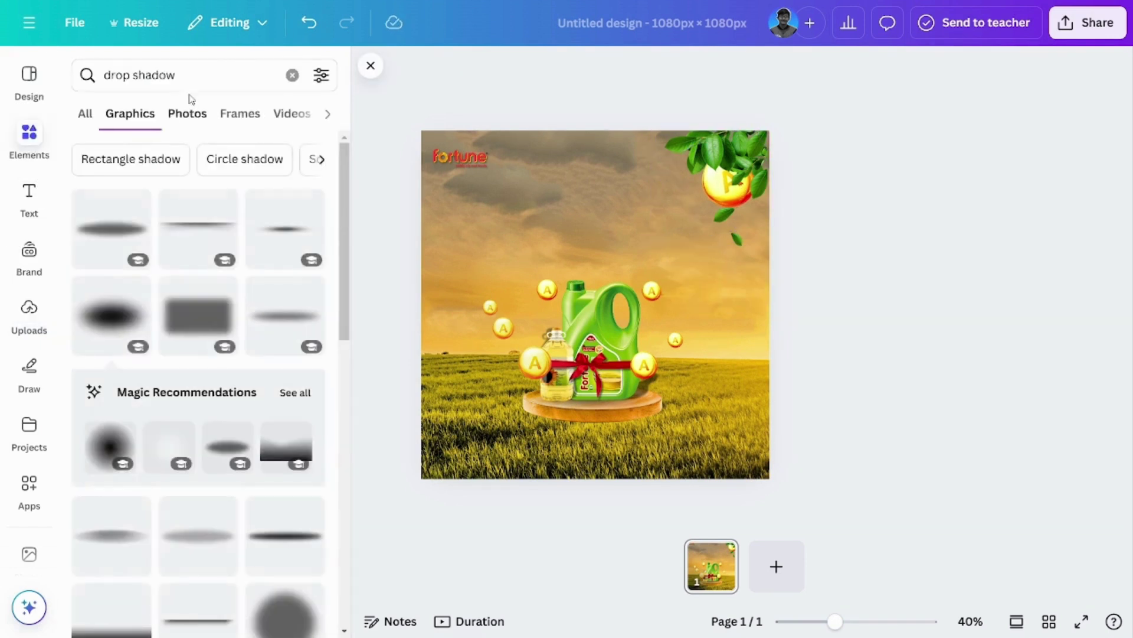
left_click_drag(177, 75, 105, 73)
type("y")
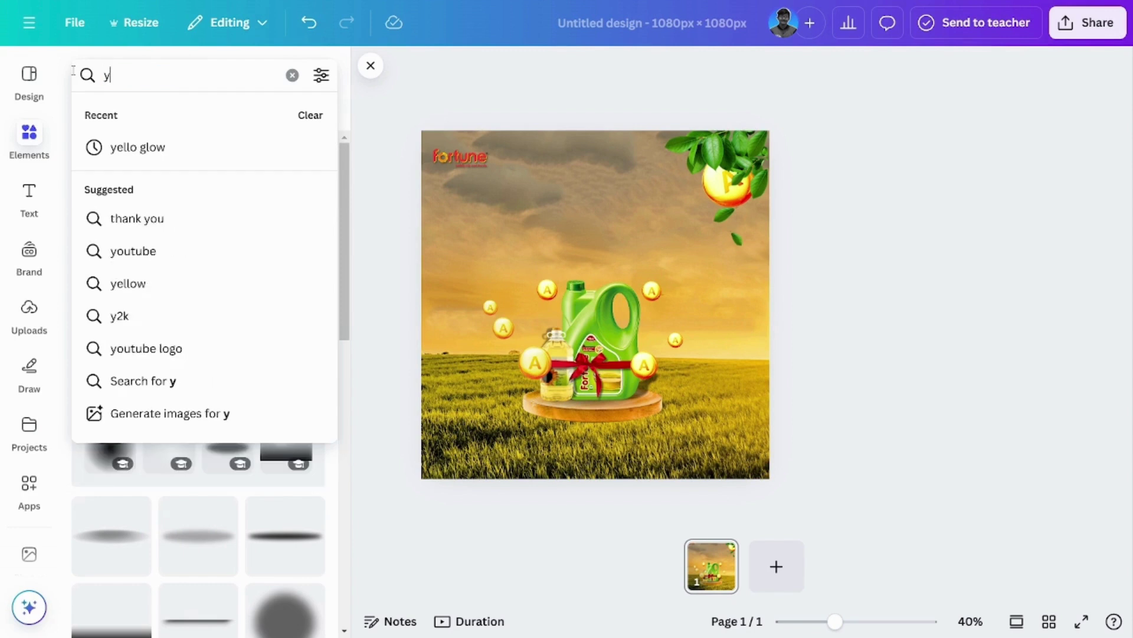
type("ello")
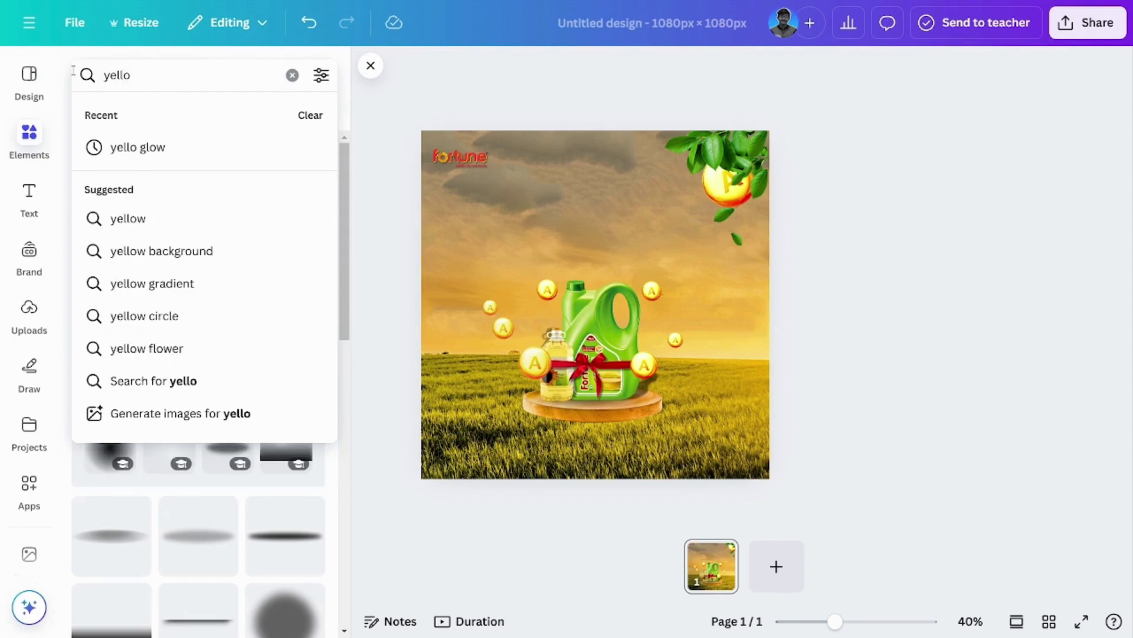
left_click(193, 142)
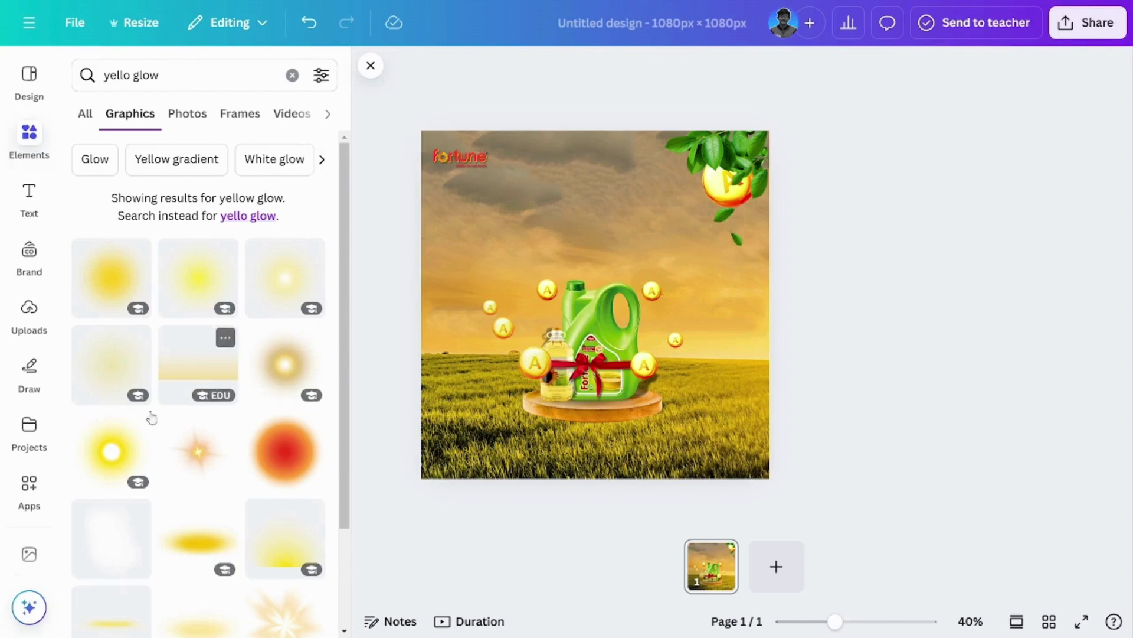
Step: Add the yellow glow with a white centre at the design's upper-right corner and send it behind the leaves
left_click(110, 453)
left_click_drag(590, 312, 769, 122)
key("ctrl+bracketleft")
left_click_drag(832, 142, 817, 175)
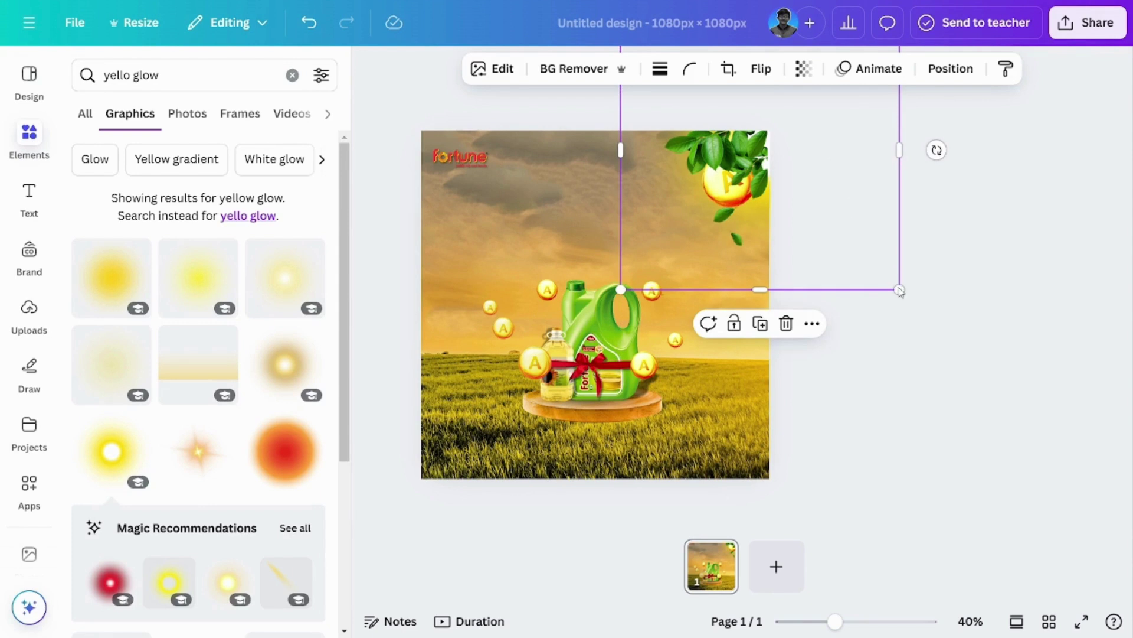
left_click(1022, 352)
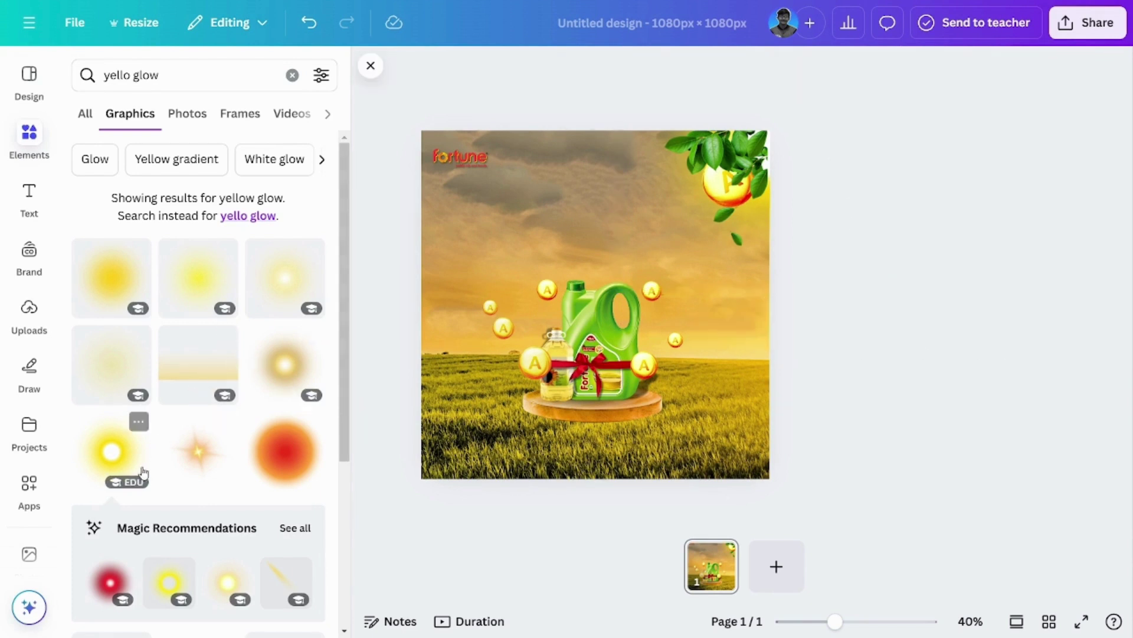
Step: Add the blurry yellow gradient glow to the design and send it behind the oil containers and vitamin A balls
left_click(119, 279)
left_click_drag(637, 282, 638, 283)
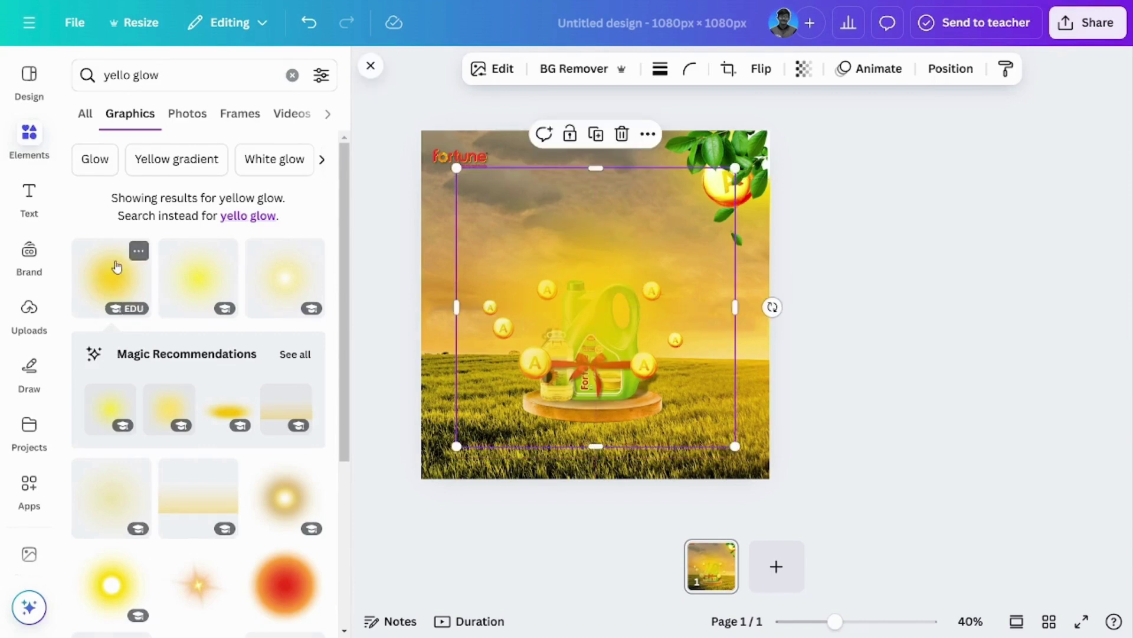
left_click(138, 251)
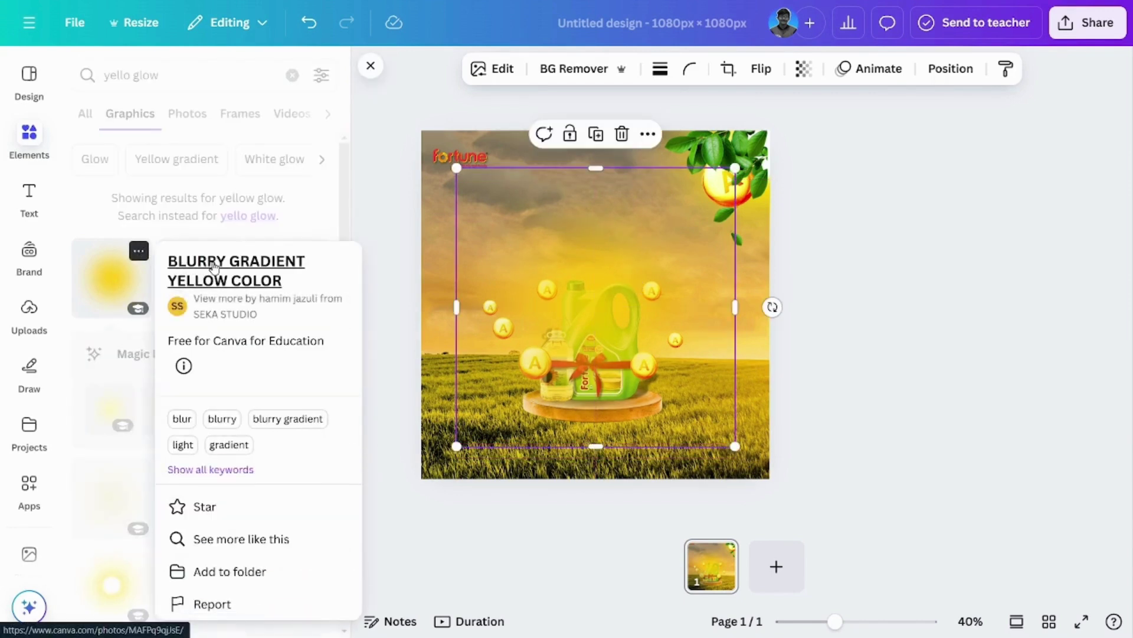
left_click(301, 210)
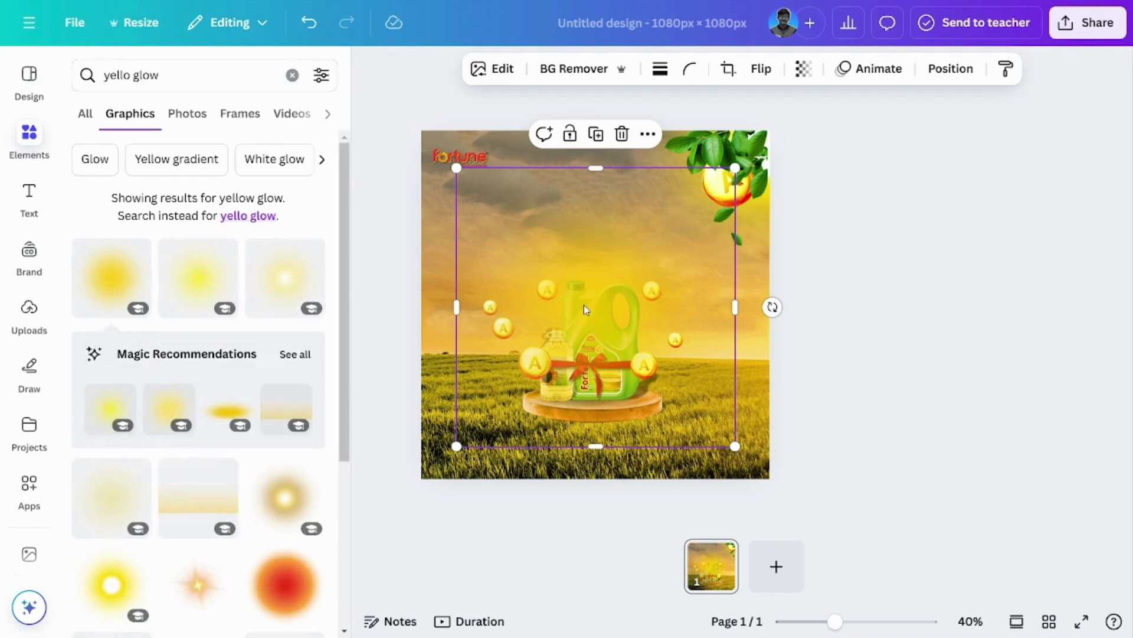
key("ctrl+[")
key("ctrl+[")
key("ctrl+[")
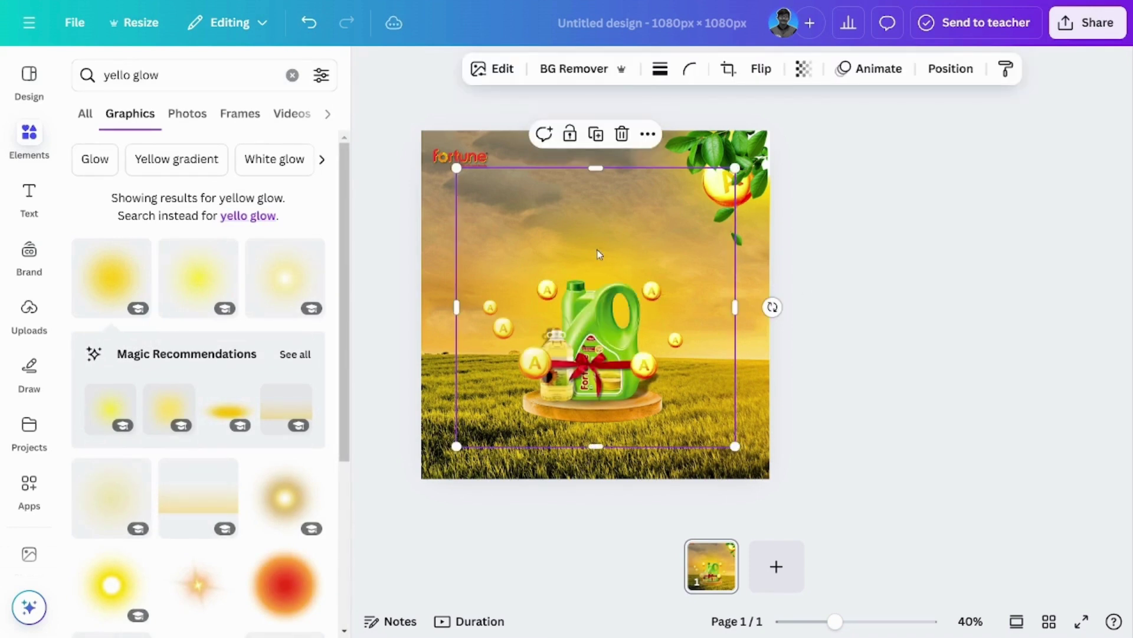
right_click(590, 254)
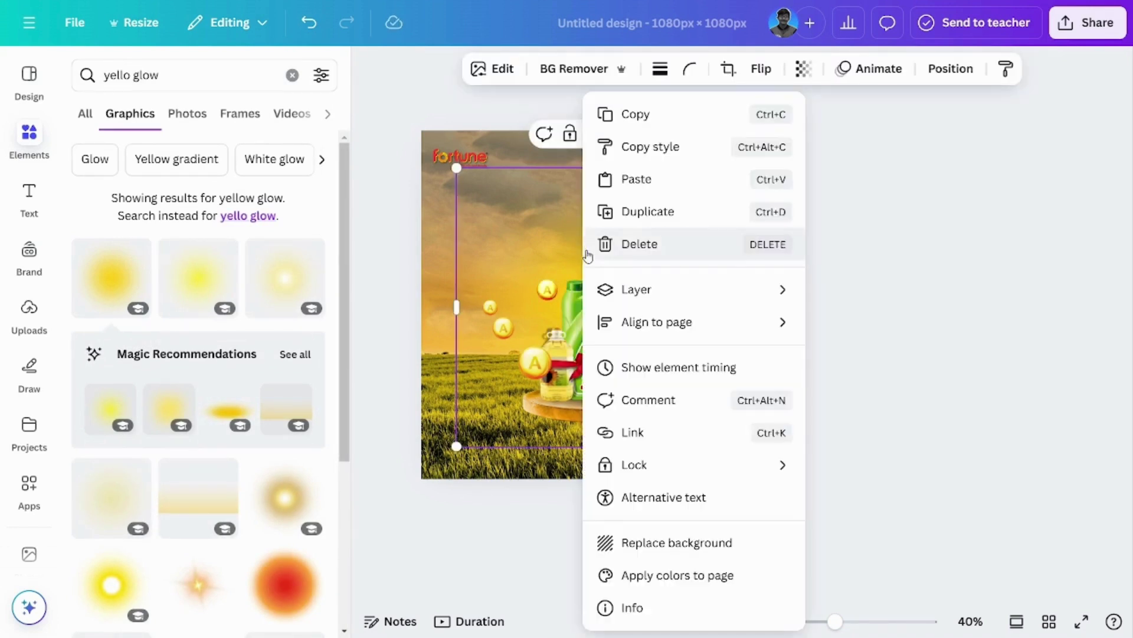
mouse_move(627, 291)
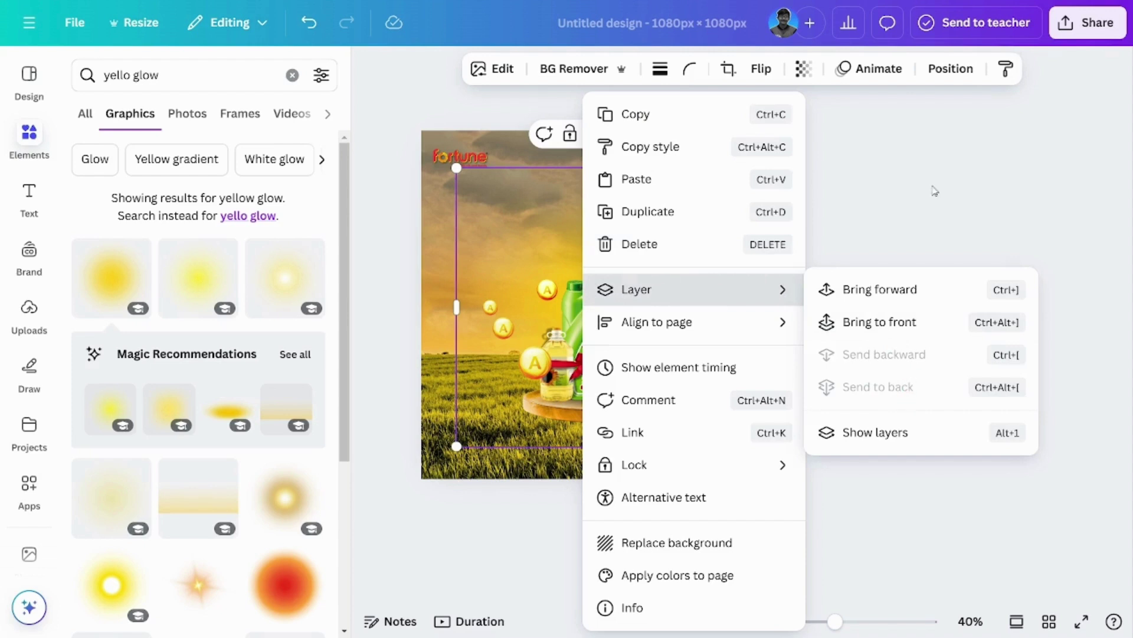
left_click(882, 231)
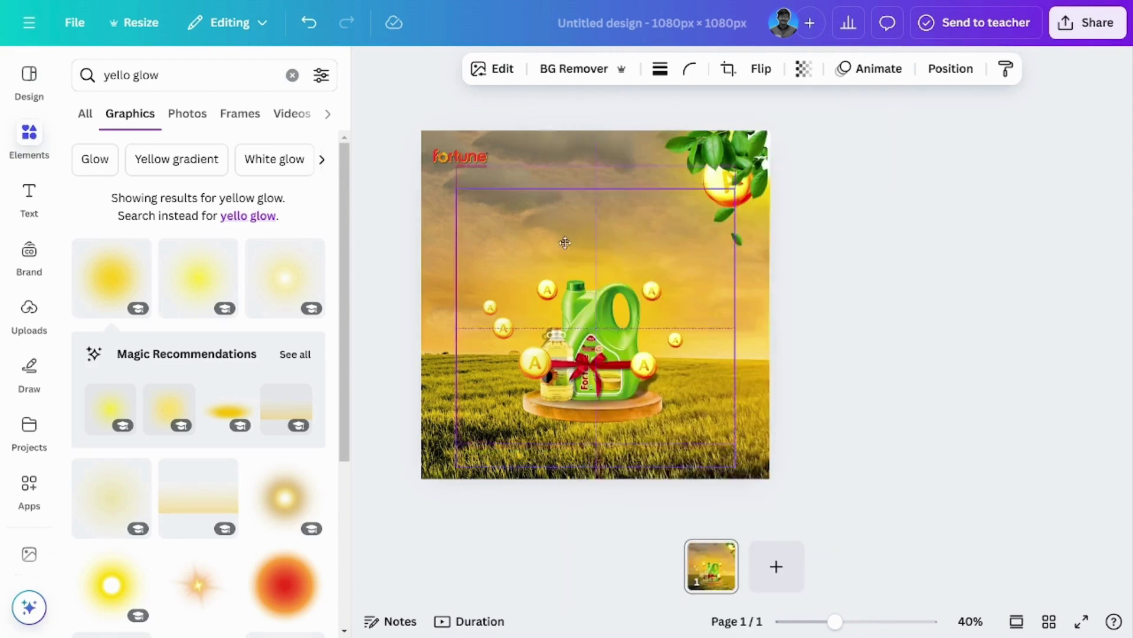
Step: Move the blurry yellow glow down behind the containers and set its transparency to 20
left_click_drag(565, 242, 560, 264)
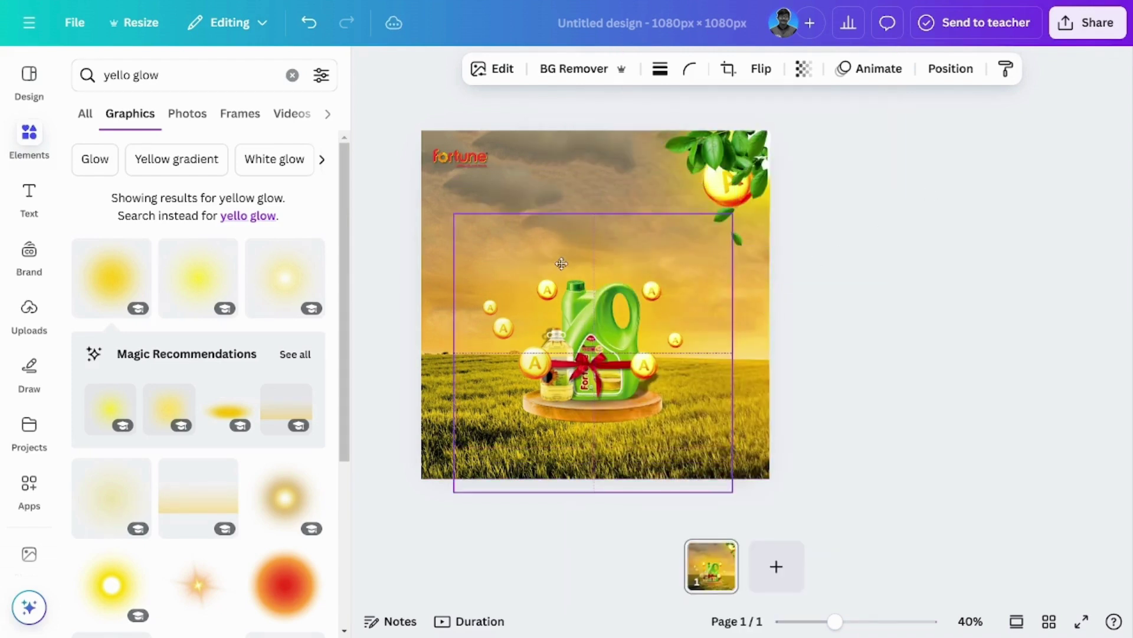
left_click(804, 68)
left_click_drag(828, 135, 747, 148)
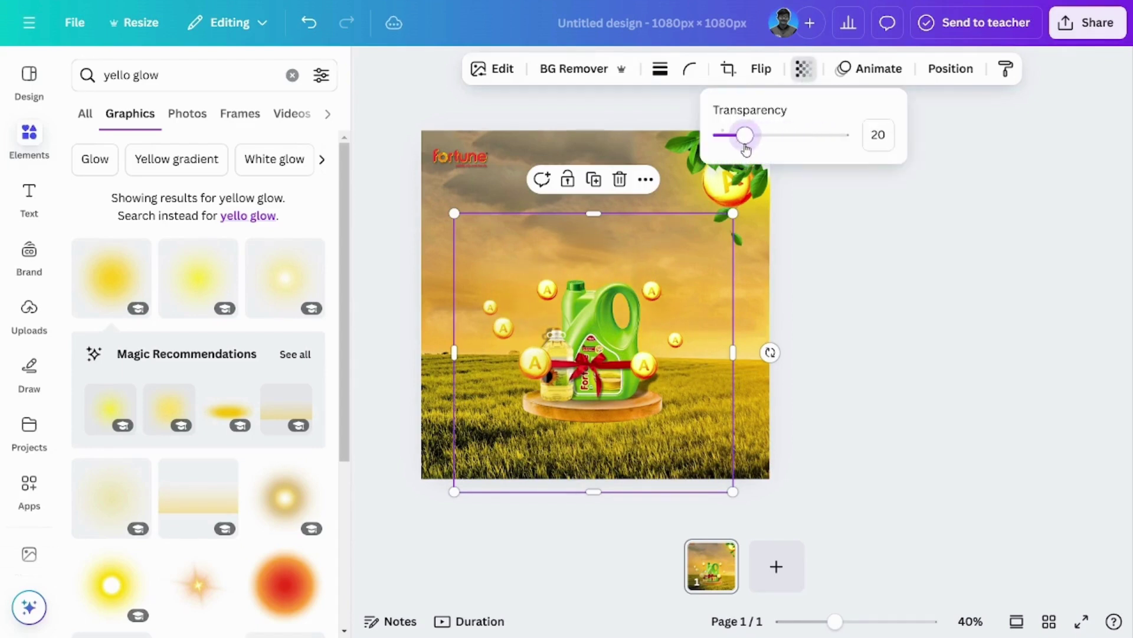
left_click(964, 330)
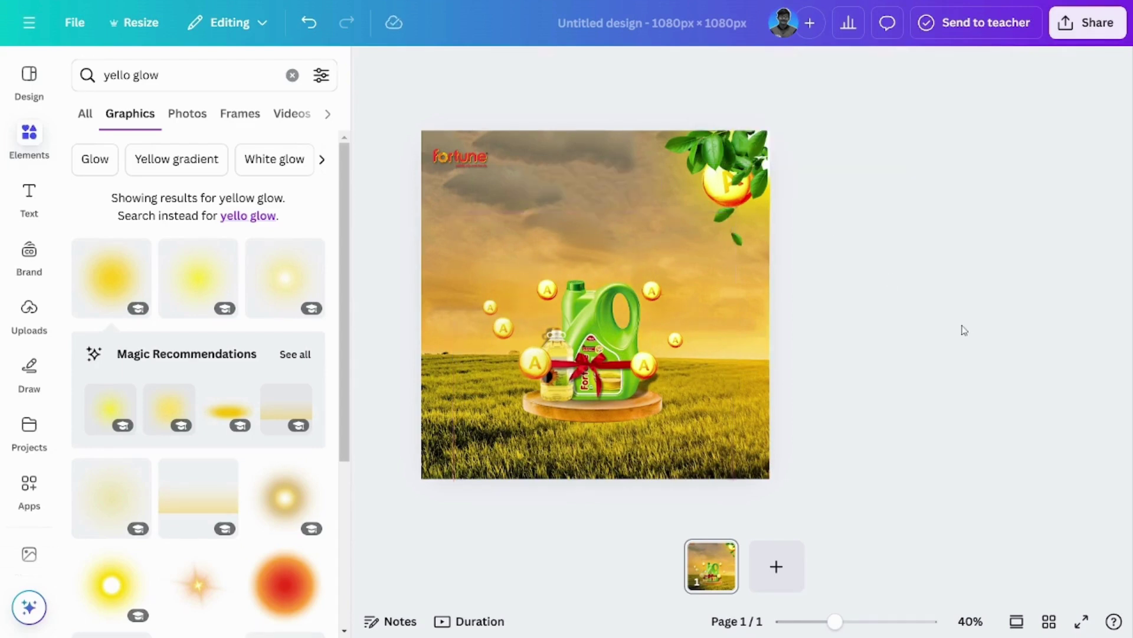
Step: Select the containers, pedestal, vitamin A balls and the glow behind them together, then enlarge and reposition them slightly lower
left_click(608, 354)
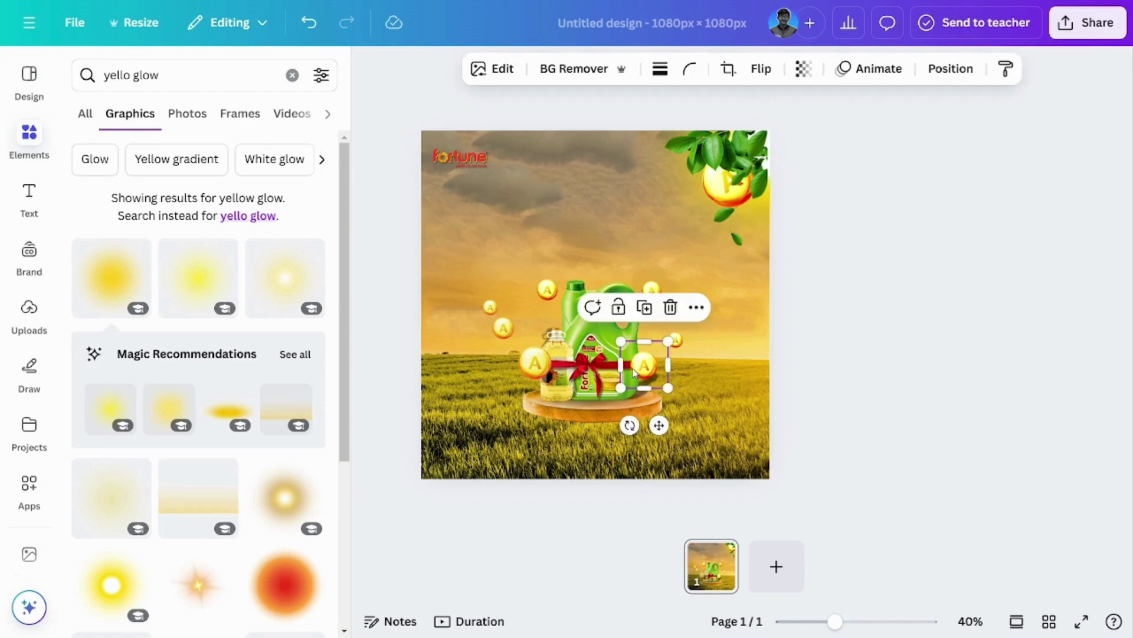
left_click_drag(839, 445, 481, 281)
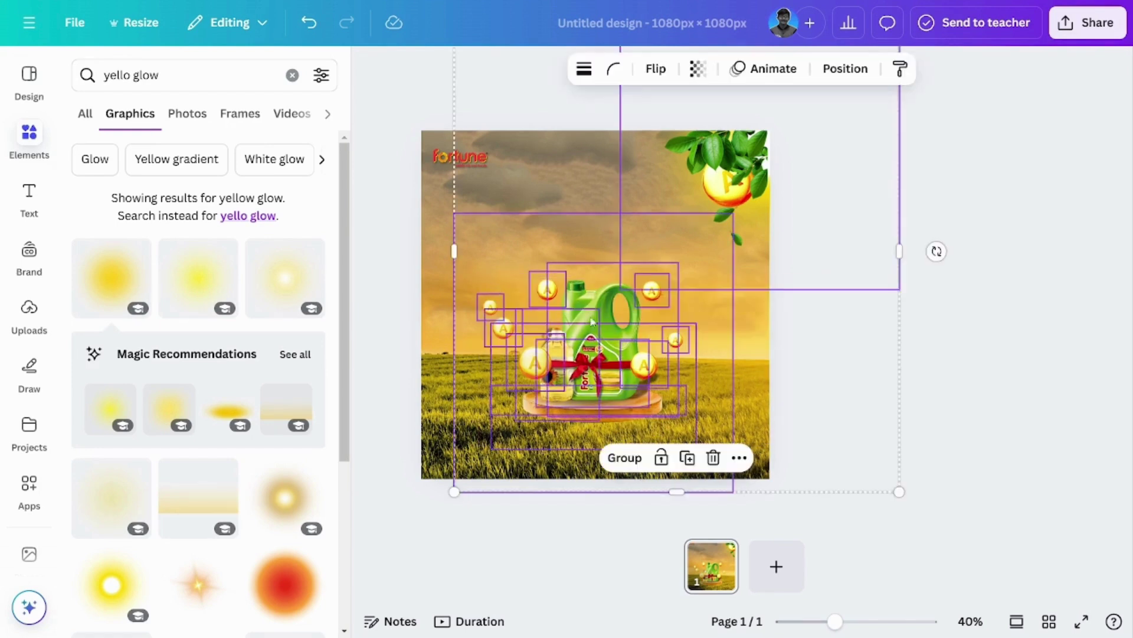
left_click(959, 395)
left_click_drag(413, 297, 679, 371)
left_click_drag(454, 491, 431, 513)
left_click_drag(643, 390, 657, 388)
key("Escape")
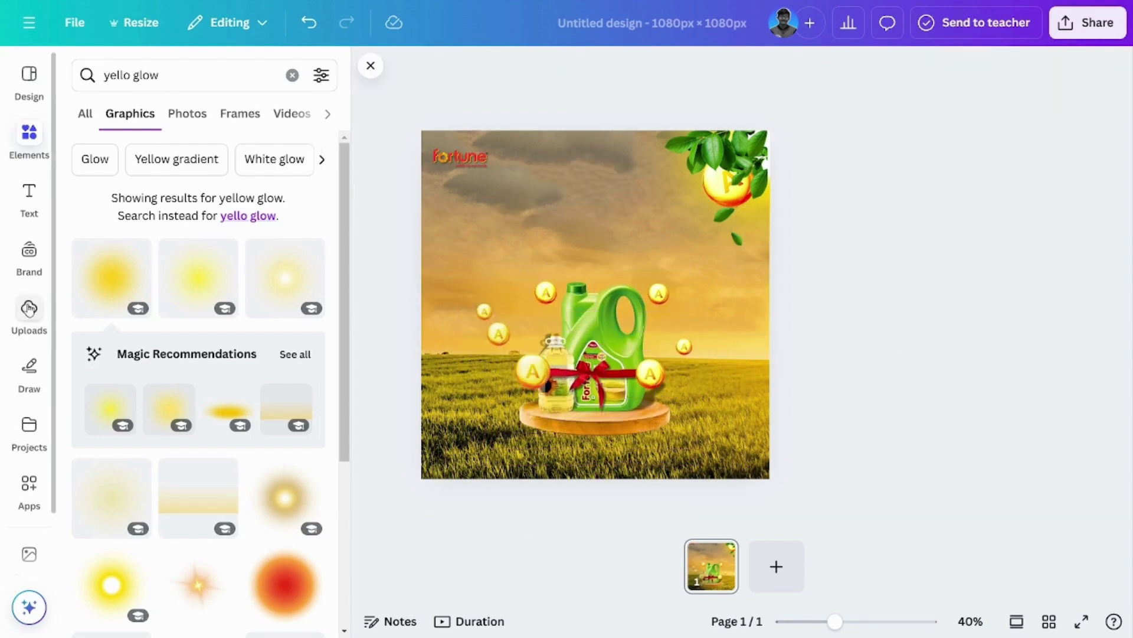
Step: Insert the uploaded white social media icons image, scale it down and place it in the design's lower-right corner
left_click(29, 312)
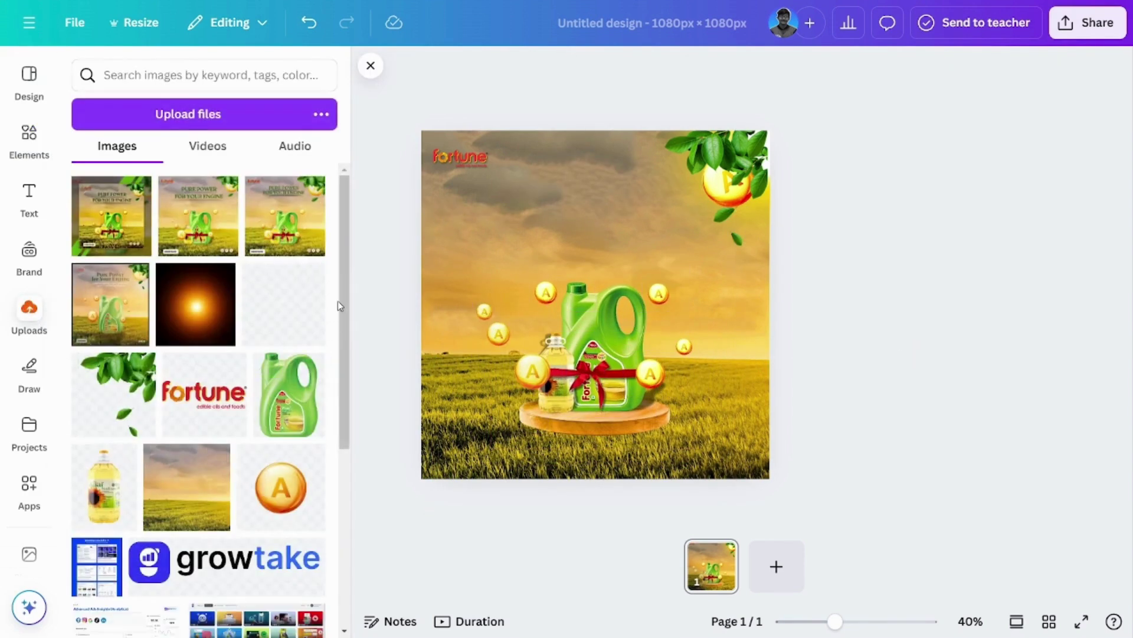
left_click_drag(344, 305, 350, 337)
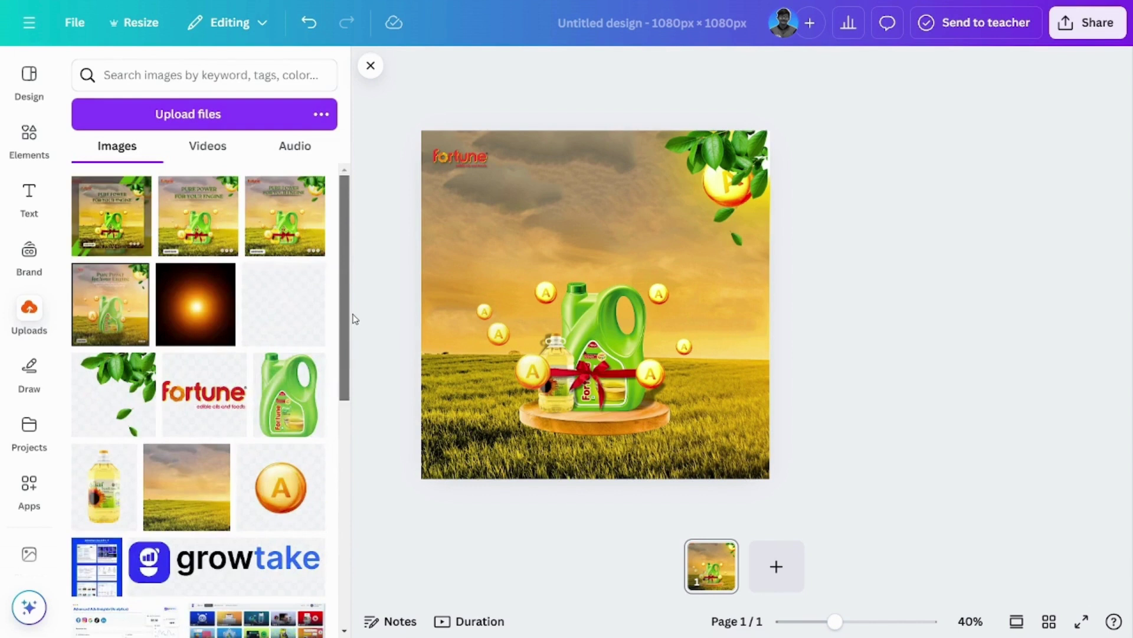
left_click(282, 312)
left_click_drag(596, 190, 597, 279)
left_click_drag(595, 420, 564, 312)
left_click_drag(479, 293, 573, 295)
left_click_drag(708, 294, 742, 455)
left_click(898, 444)
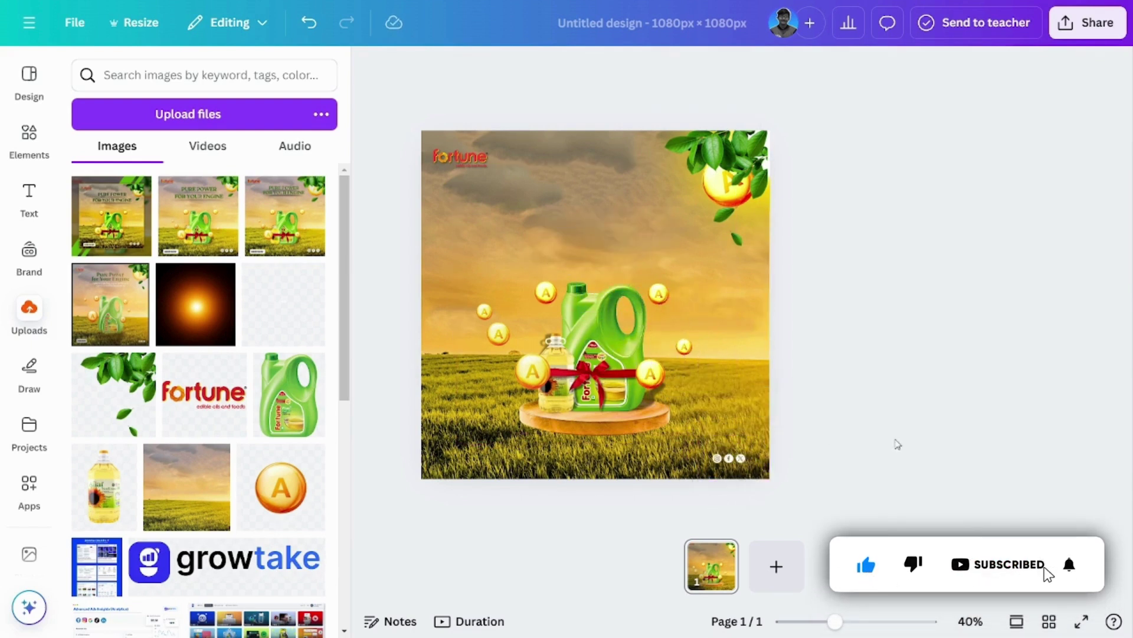
Step: Enlarge the social media icons slightly and reposition them within the design's lower-right corner
left_click(715, 460)
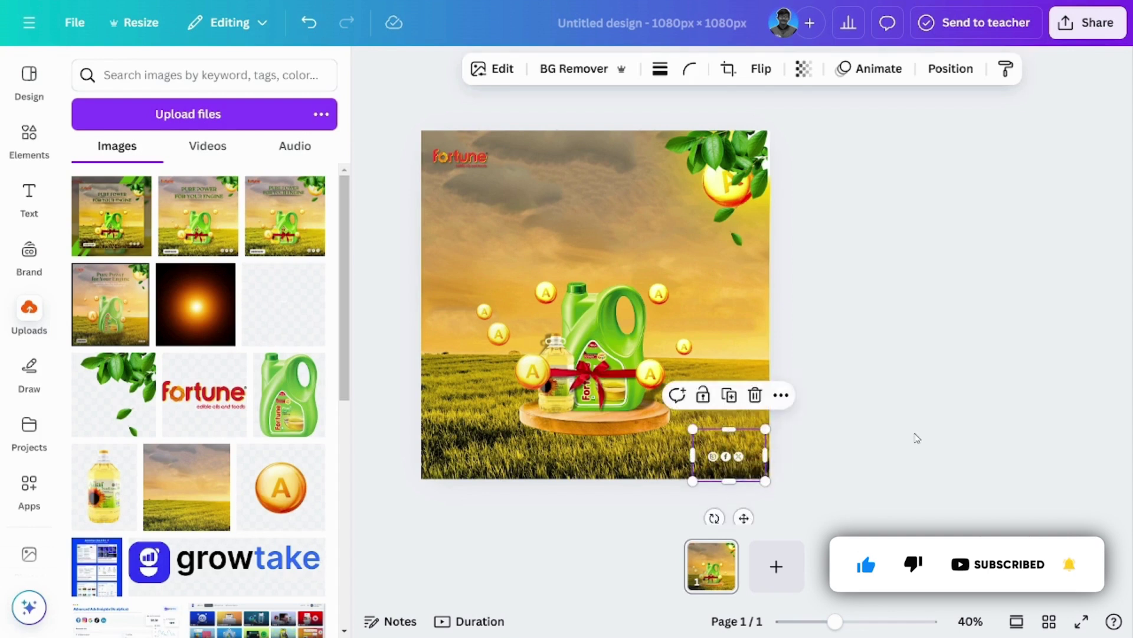
left_click_drag(698, 432, 677, 421)
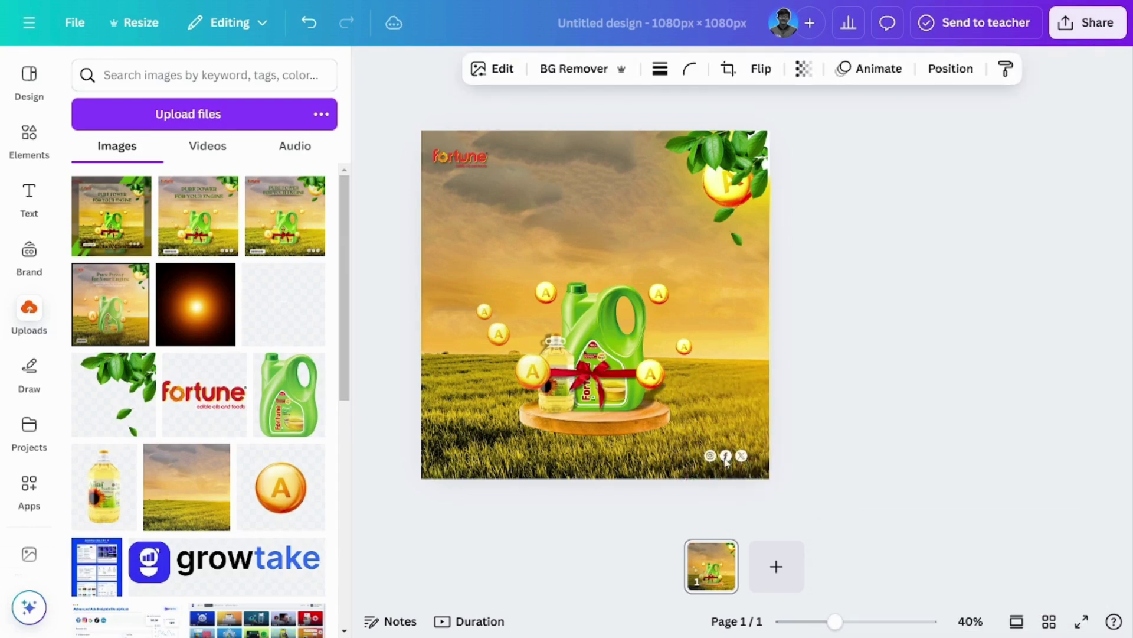
left_click(706, 449)
left_click(689, 416)
left_click(726, 454)
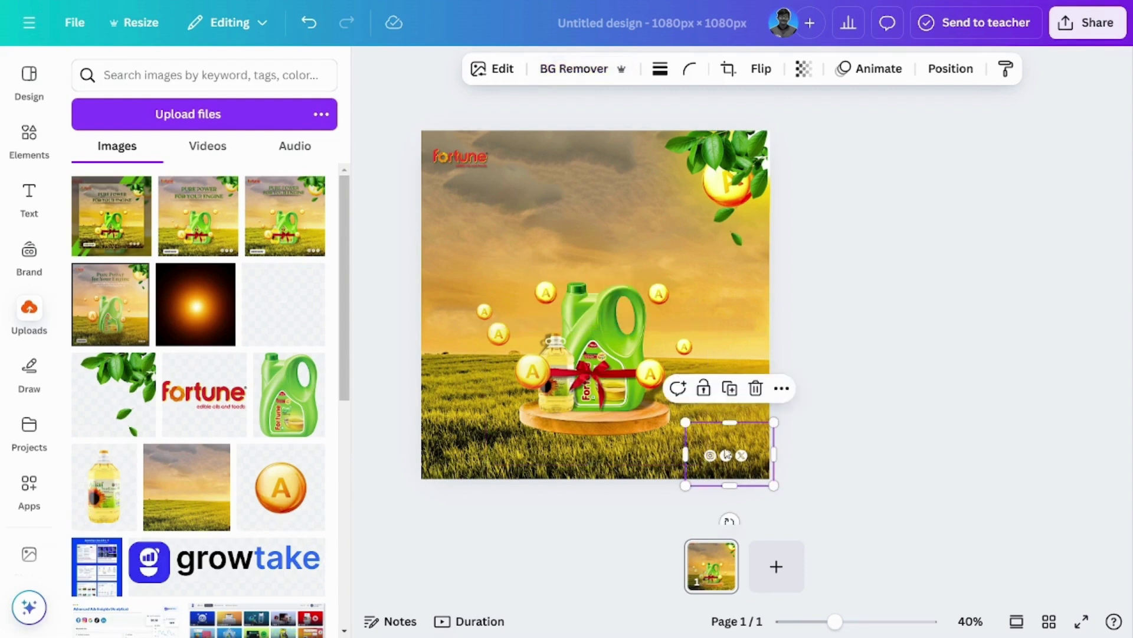
left_click_drag(684, 421, 677, 416)
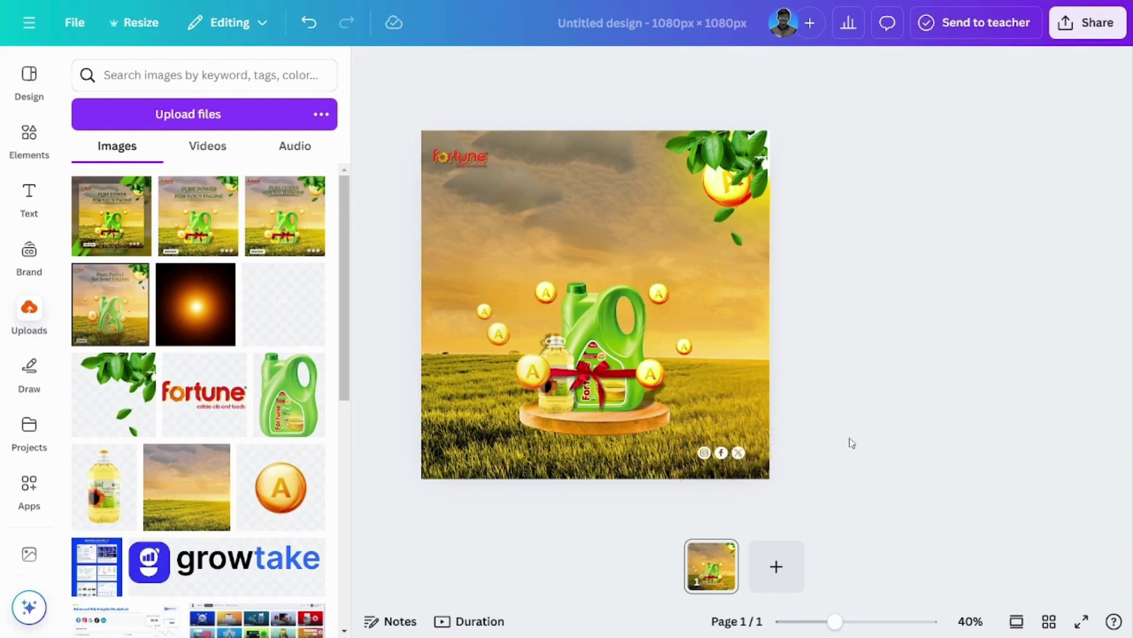
left_click(727, 454)
key("Escape")
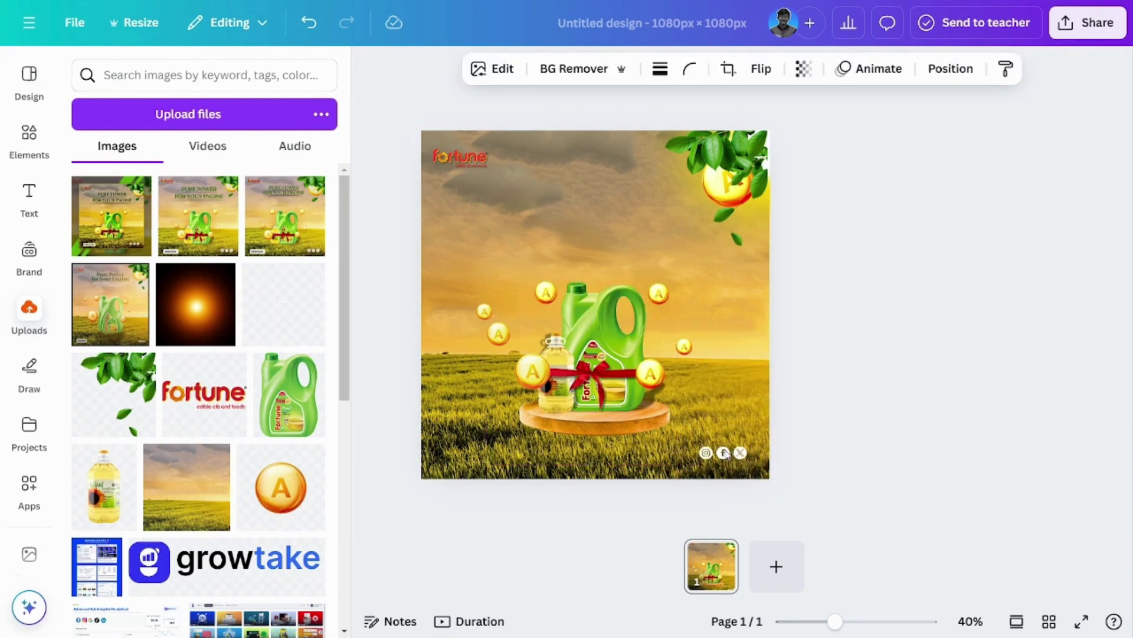
Step: Apply a Glow shadow effect to the social media icons with its size set to 12
left_click(490, 68)
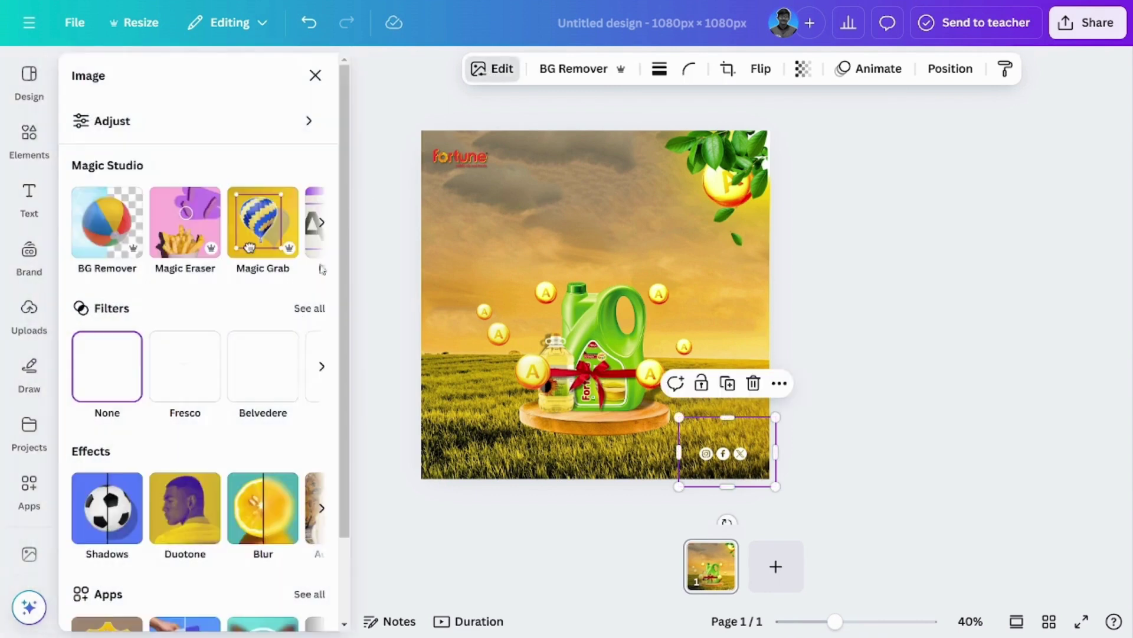
left_click(108, 506)
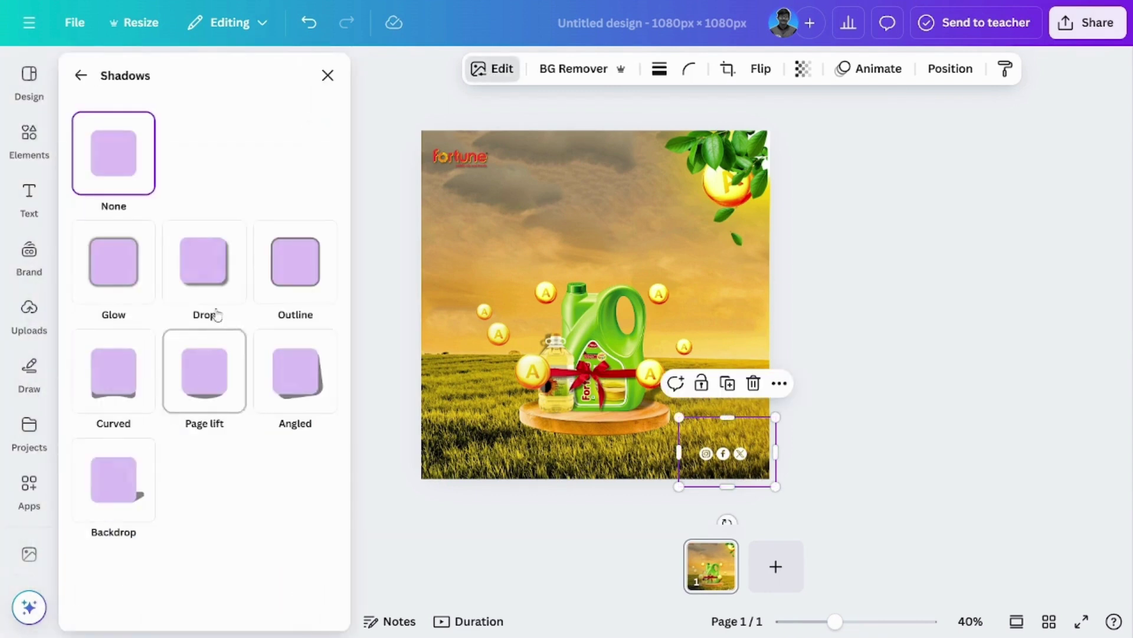
left_click(212, 270)
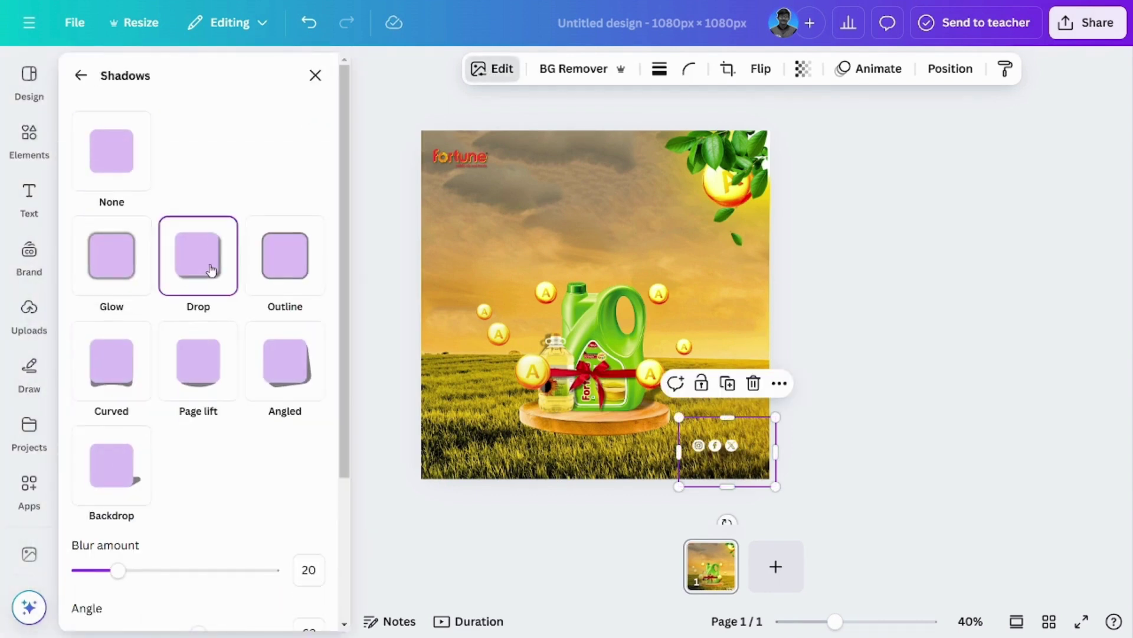
left_click(119, 283)
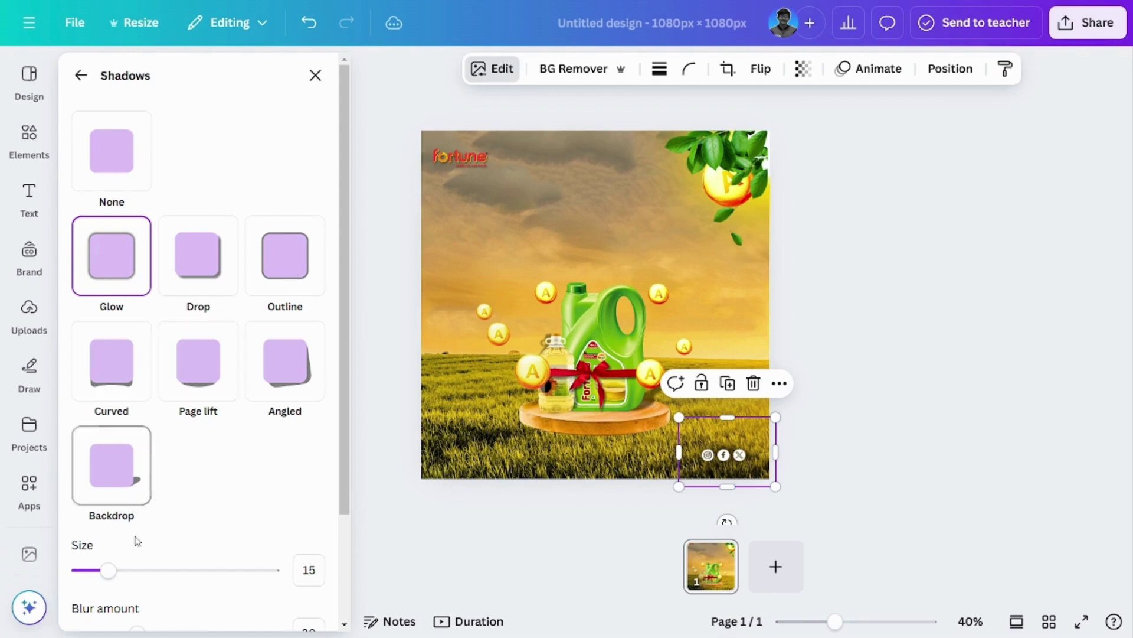
mouse_move(108, 570)
left_mouse_down()
mouse_move(150, 578)
mouse_move(105, 575)
left_mouse_up()
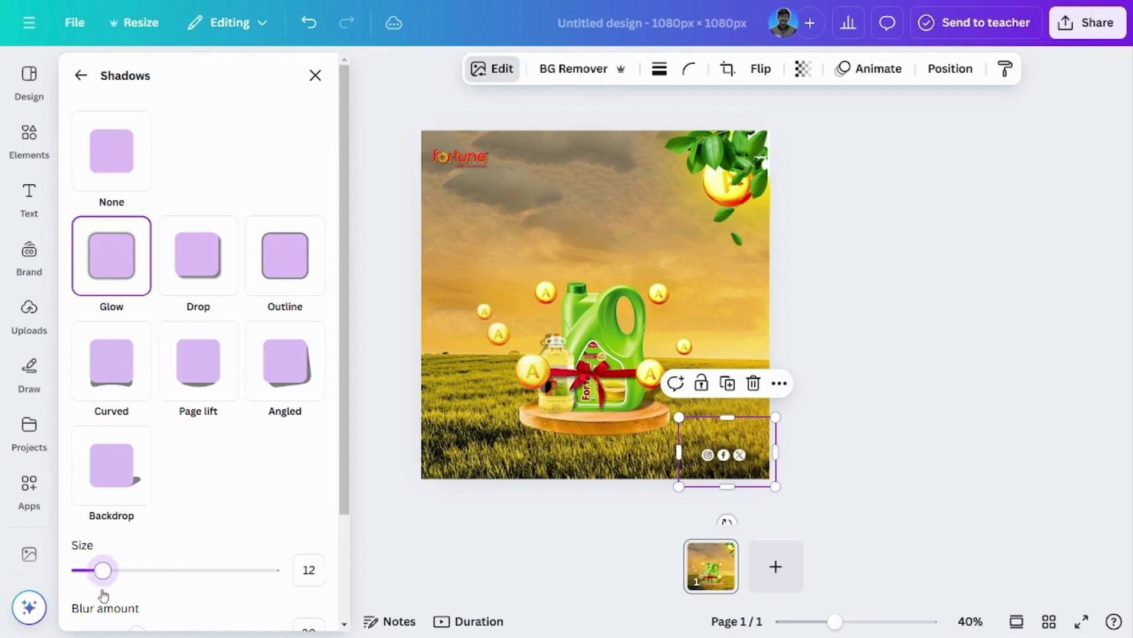
scroll(235, 603, "down", 2)
left_click_drag(248, 601, 183, 601)
left_click(873, 435)
Step: Enlarge the glowing social media icons a little more and nudge them toward the design's right edge
left_click(701, 469)
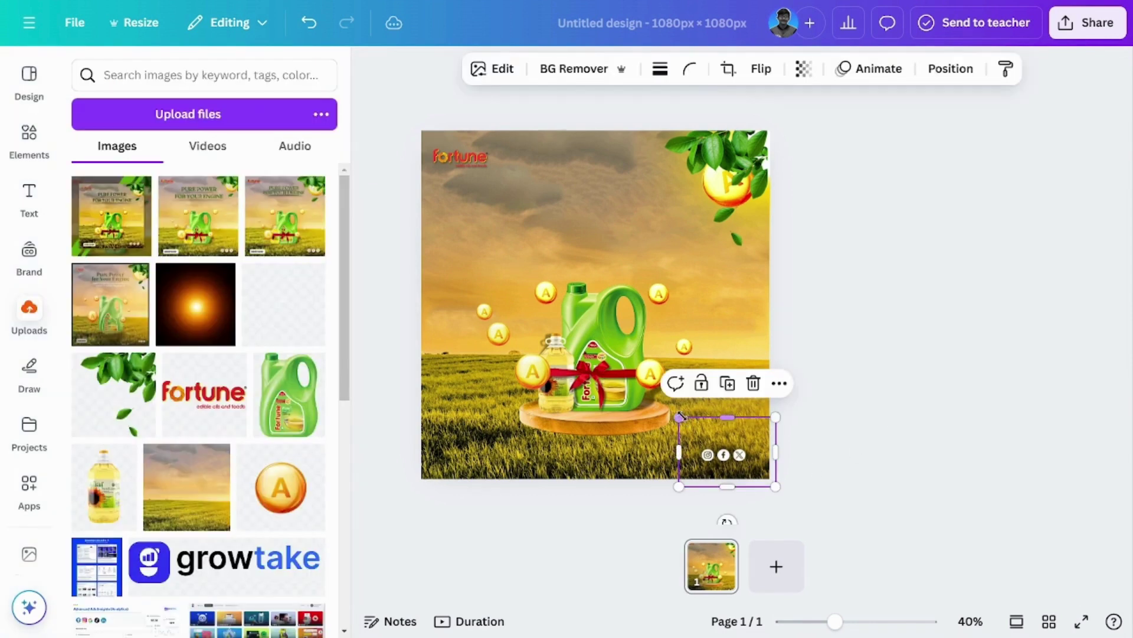
left_click_drag(673, 411, 666, 408)
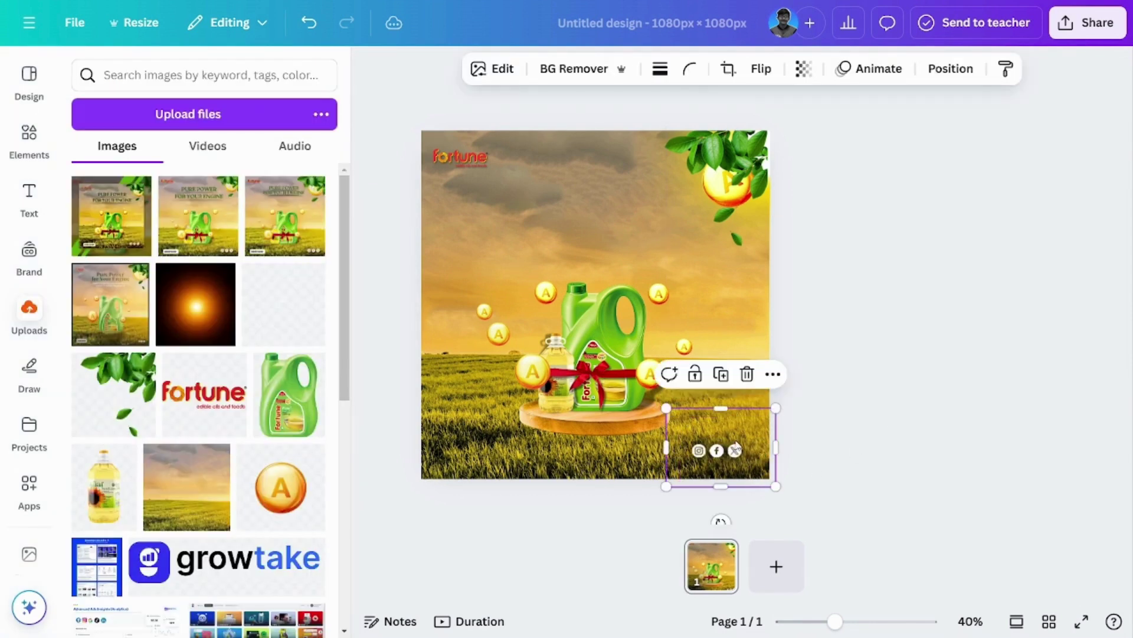
left_click_drag(736, 447, 740, 448)
left_click(904, 404)
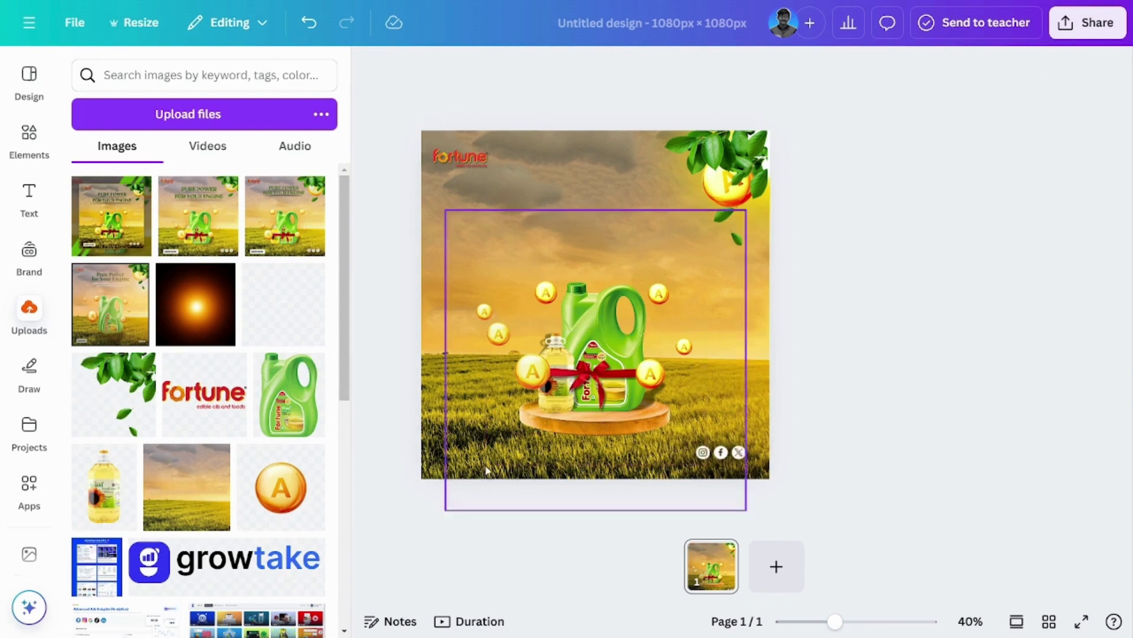
Step: Add a white rectangle about 272 × 69 px in the design's lower-left corner and round its corners
key("r")
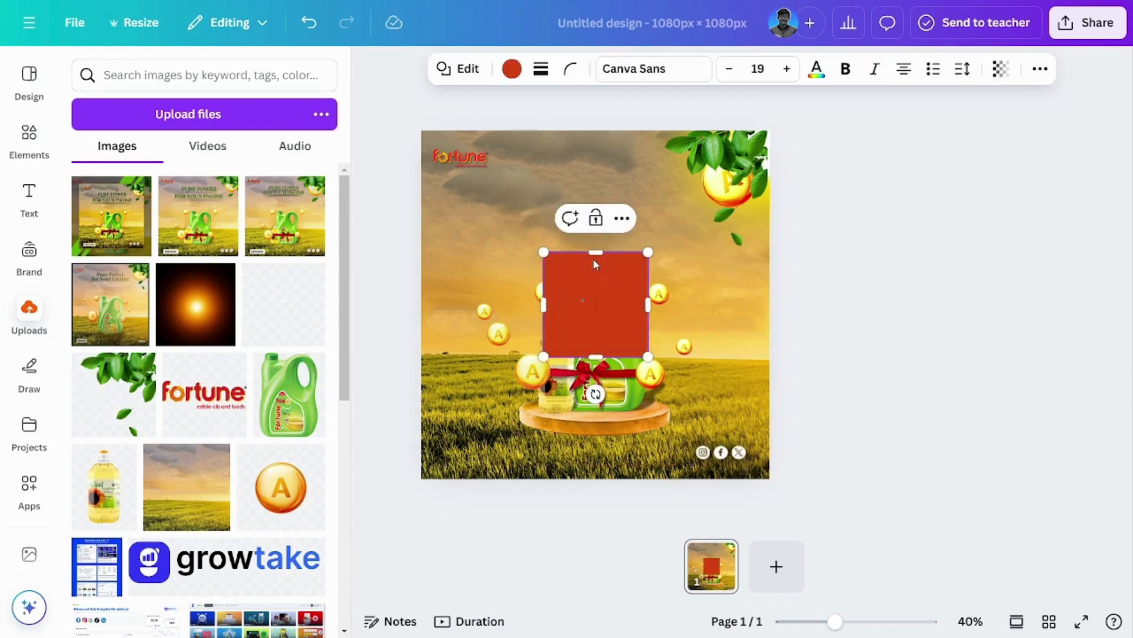
left_click(512, 70)
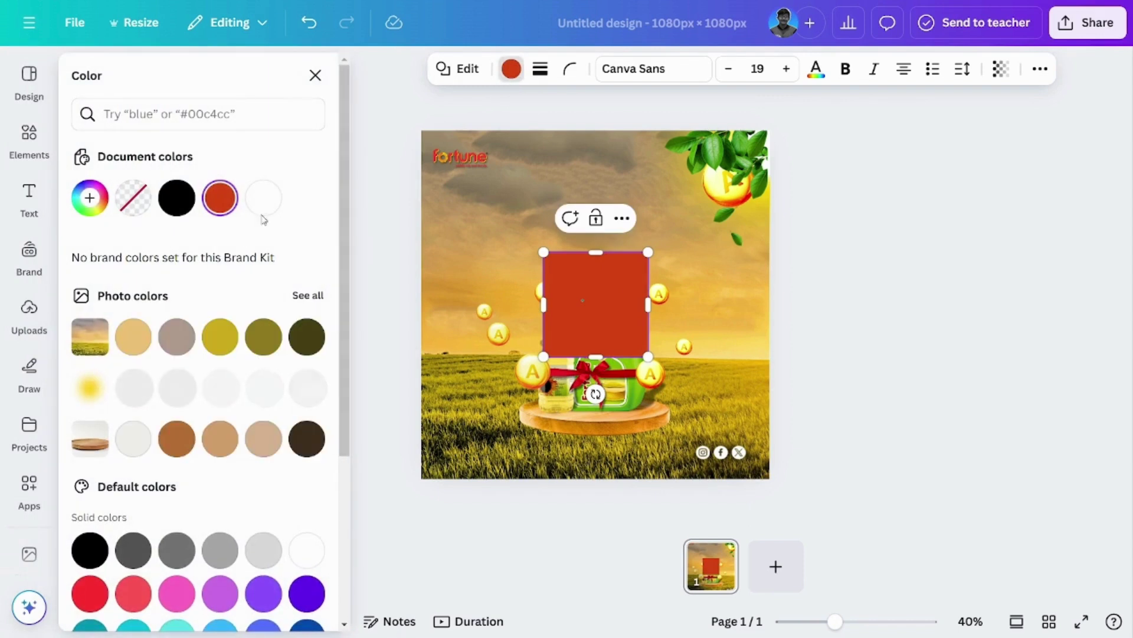
left_click(262, 195)
left_click_drag(588, 282, 533, 447)
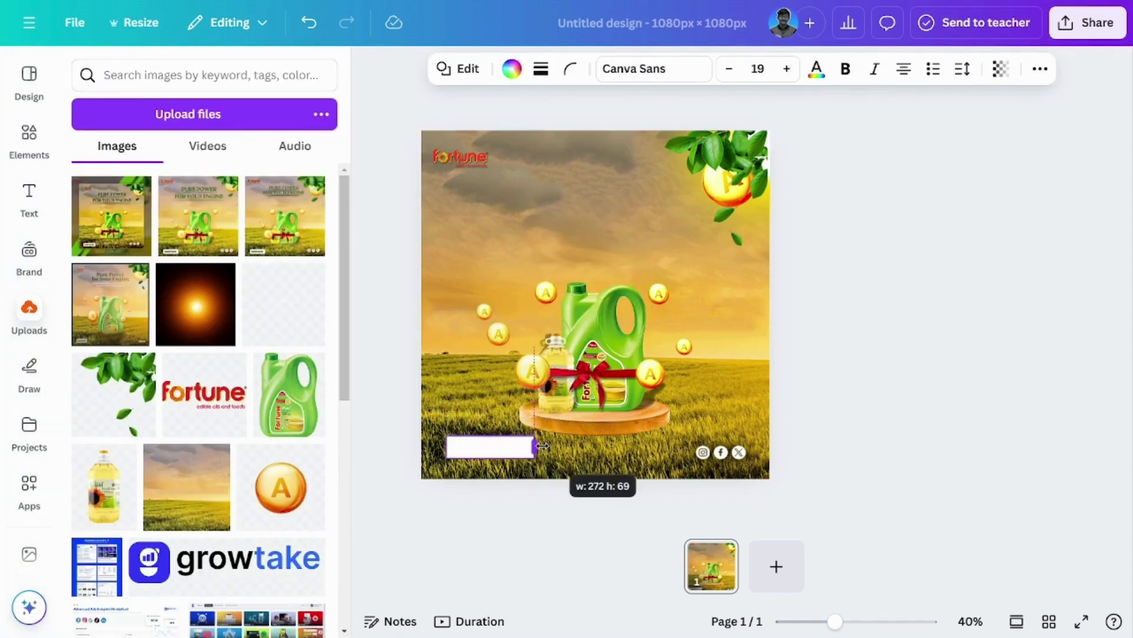
left_click(570, 69)
left_click_drag(481, 135, 509, 136)
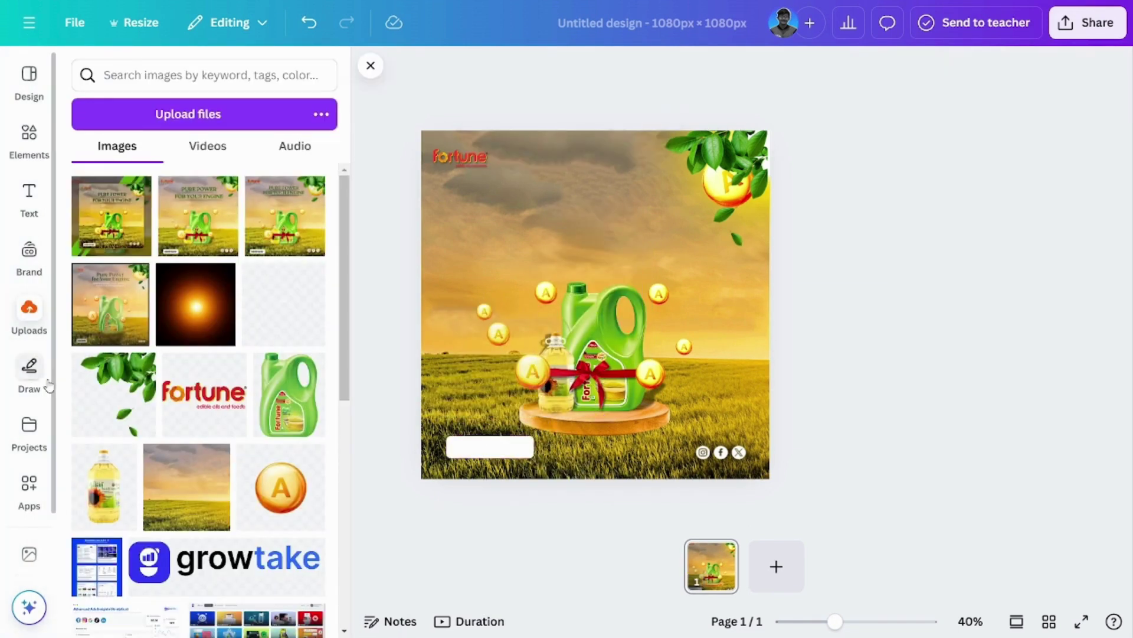
Step: Add a subheading reading "Oder Now", scale it down and centre it on the white rounded rectangle
left_click(29, 199)
left_click(142, 285)
double_click(577, 312)
type("Oder Now")
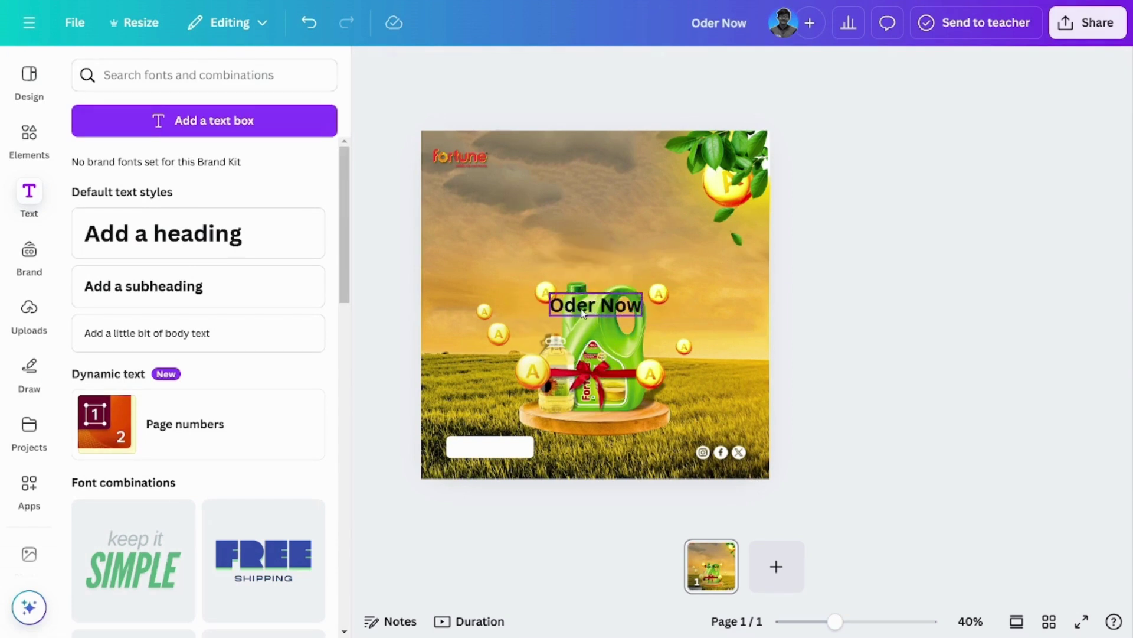
left_click_drag(643, 318, 533, 457)
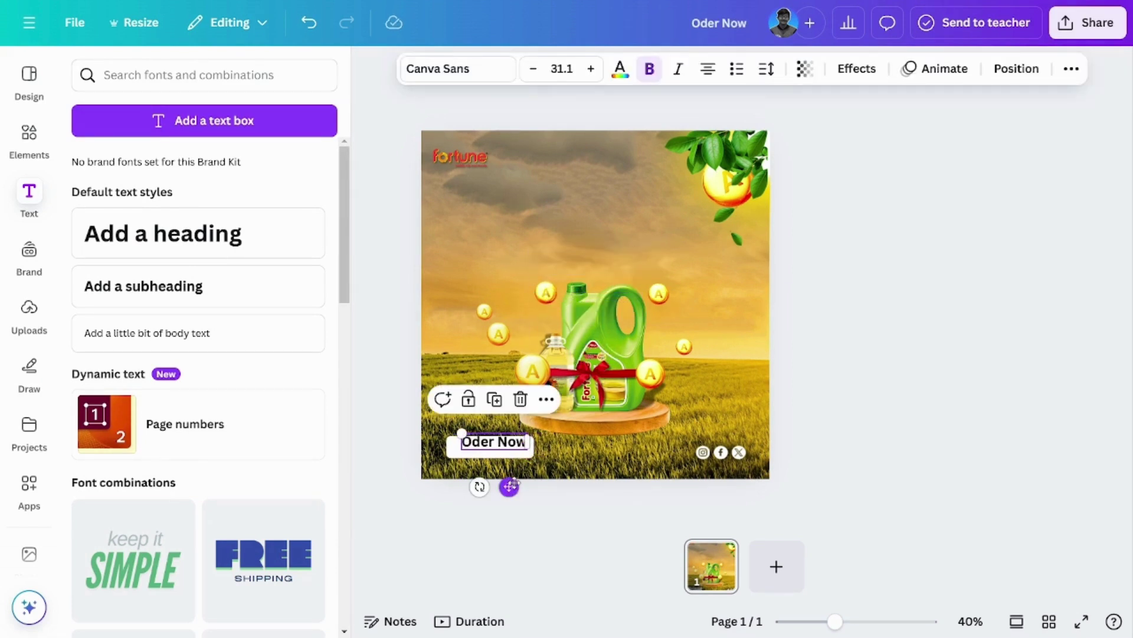
Step: Change the "Oder Now" text to uppercase and reduce its font size to 26.1
left_click(1072, 68)
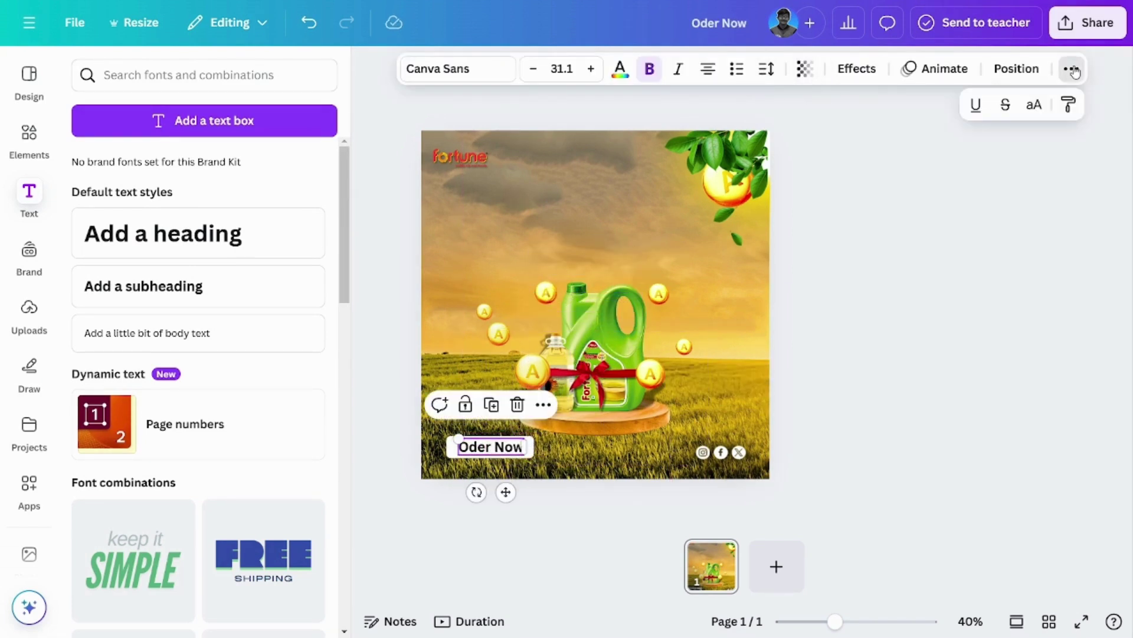
left_click(1031, 102)
left_click(505, 444)
key("ctrl+shift+comma")
key("ctrl+shift+comma")
key("ctrl+shift+comma")
key("ctrl+shift+comma")
key("ctrl+shift+comma")
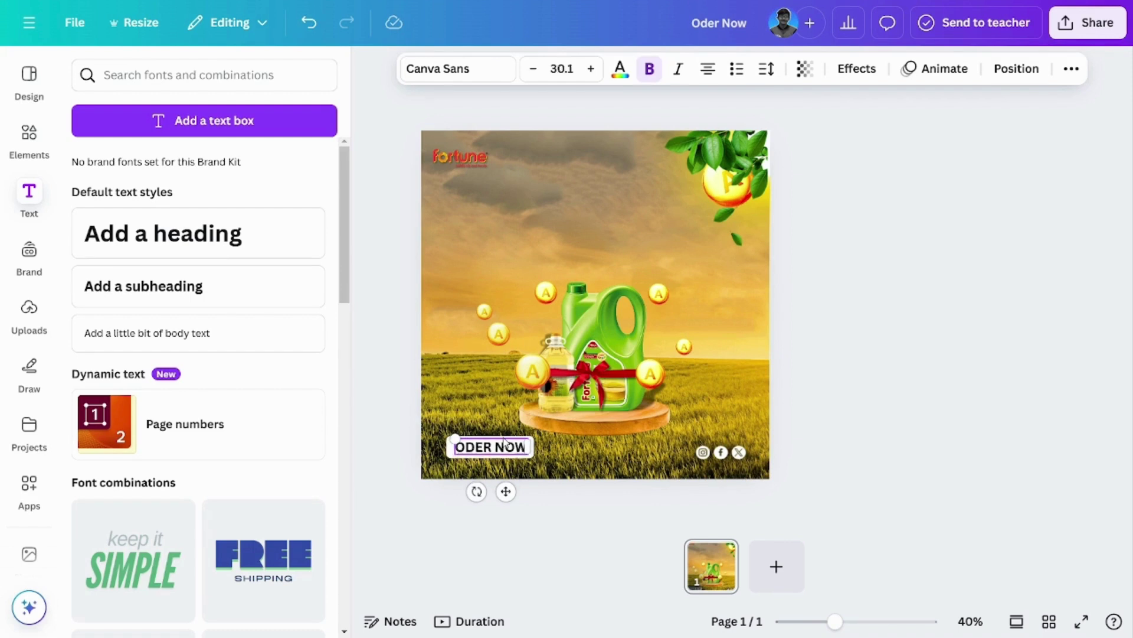
Step: Set the letter spacing of the "ODER NOW" text to 58
left_click(761, 70)
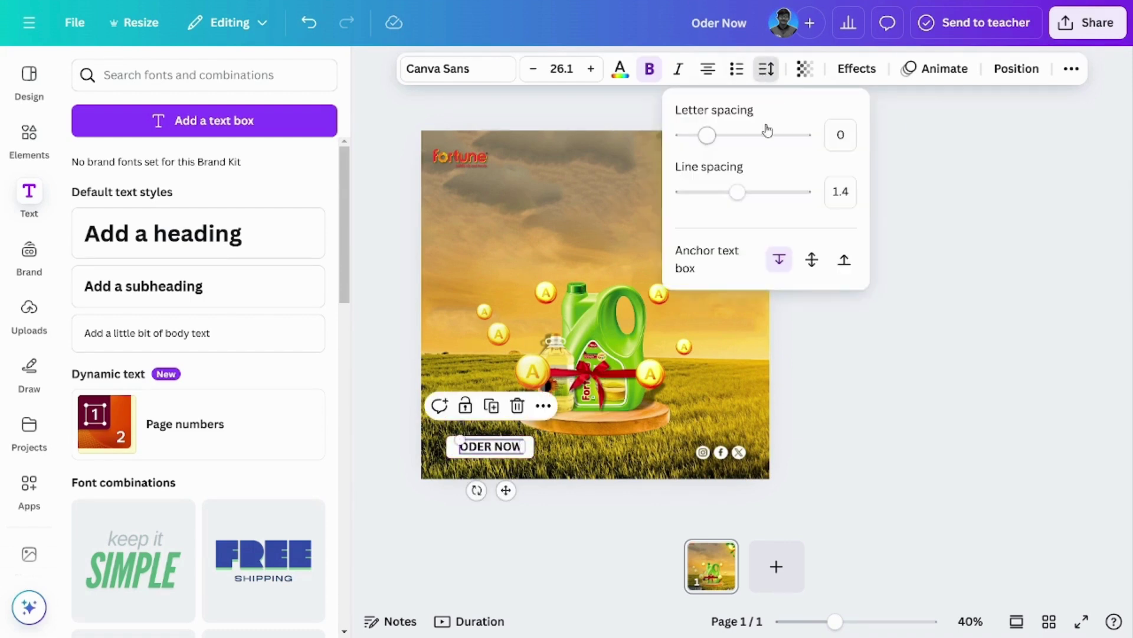
left_click_drag(711, 142, 717, 142)
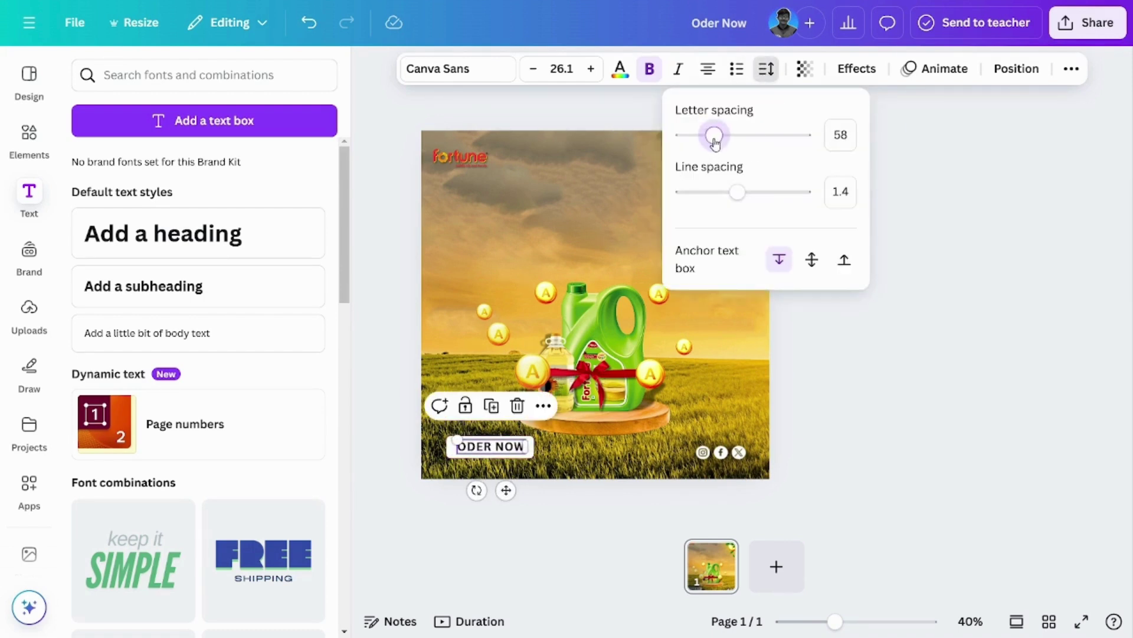
left_click(1012, 321)
left_click(1011, 321)
Step: Group the "ODER NOW" text with its white rectangle, then shrink and position the group in the lower-left corner
left_click(486, 453)
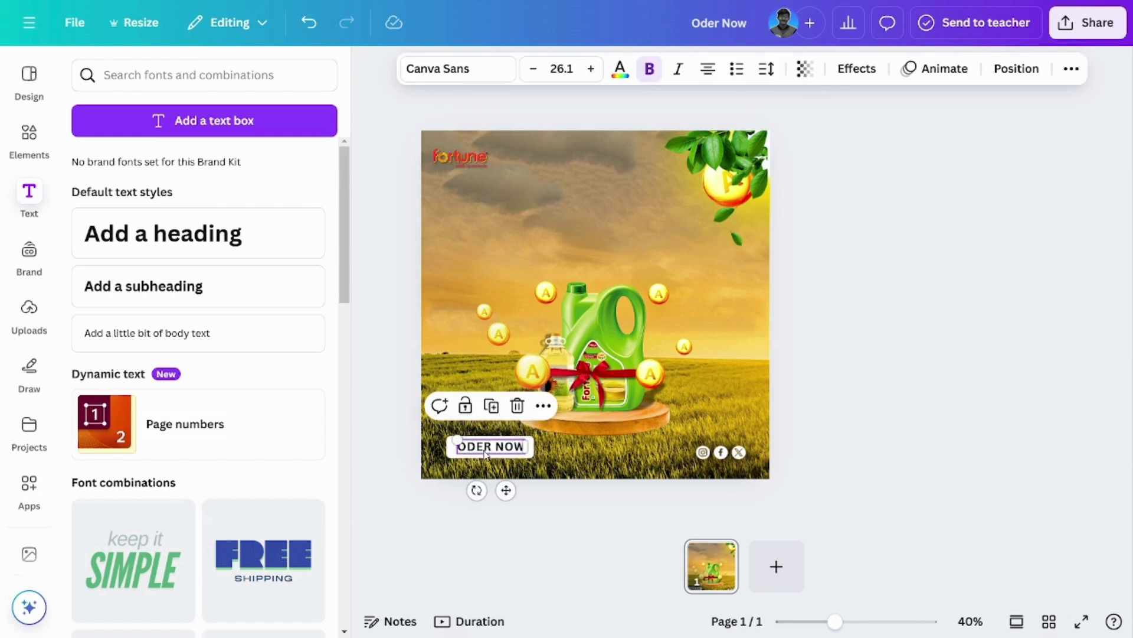
left_click(477, 454, "shift")
left_click(447, 408)
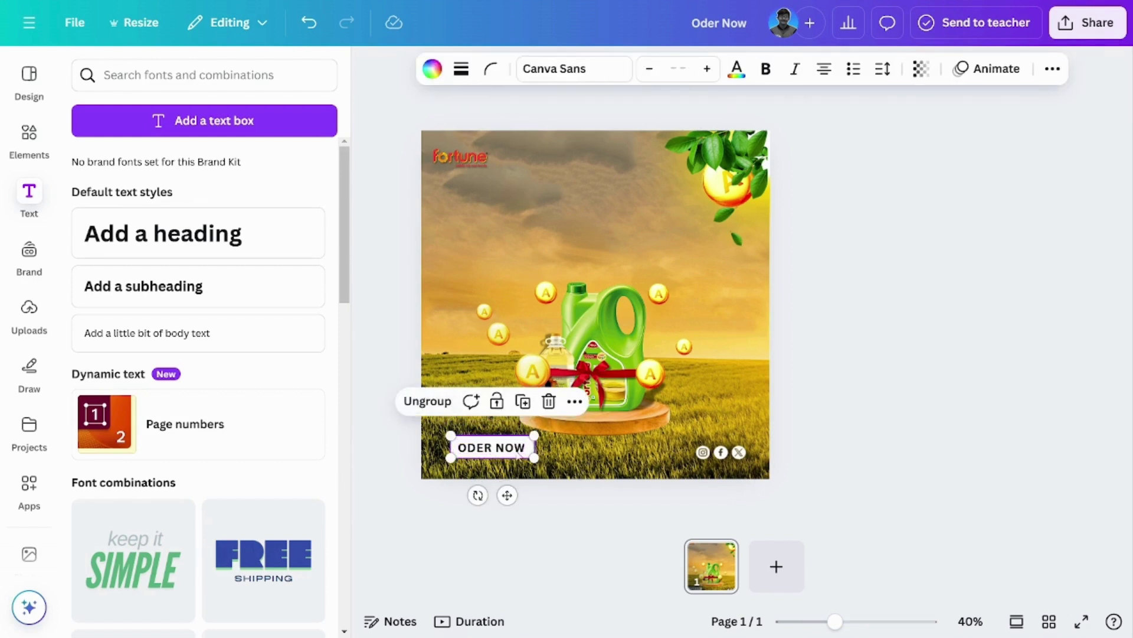
left_click(532, 436)
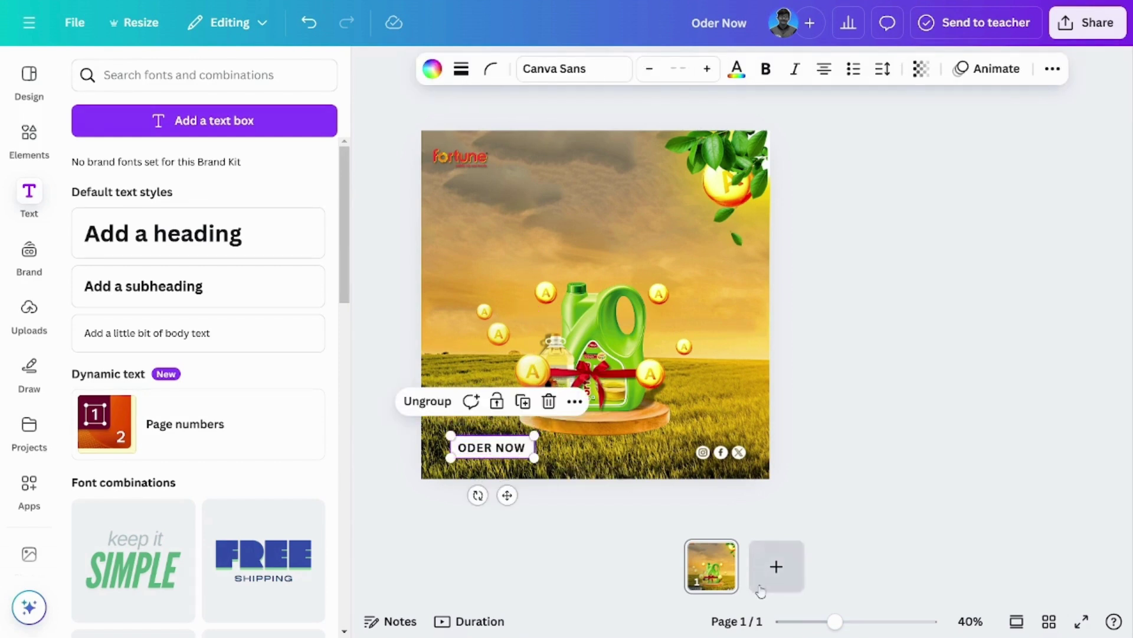
left_click_drag(834, 621, 848, 620)
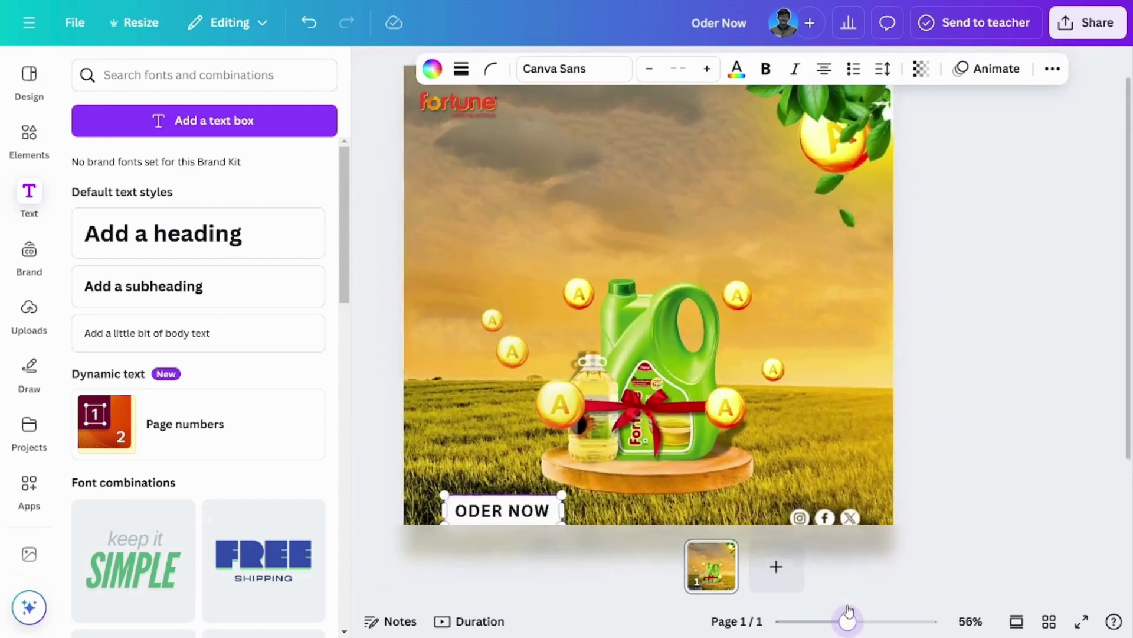
scroll(631, 377, "down", 1)
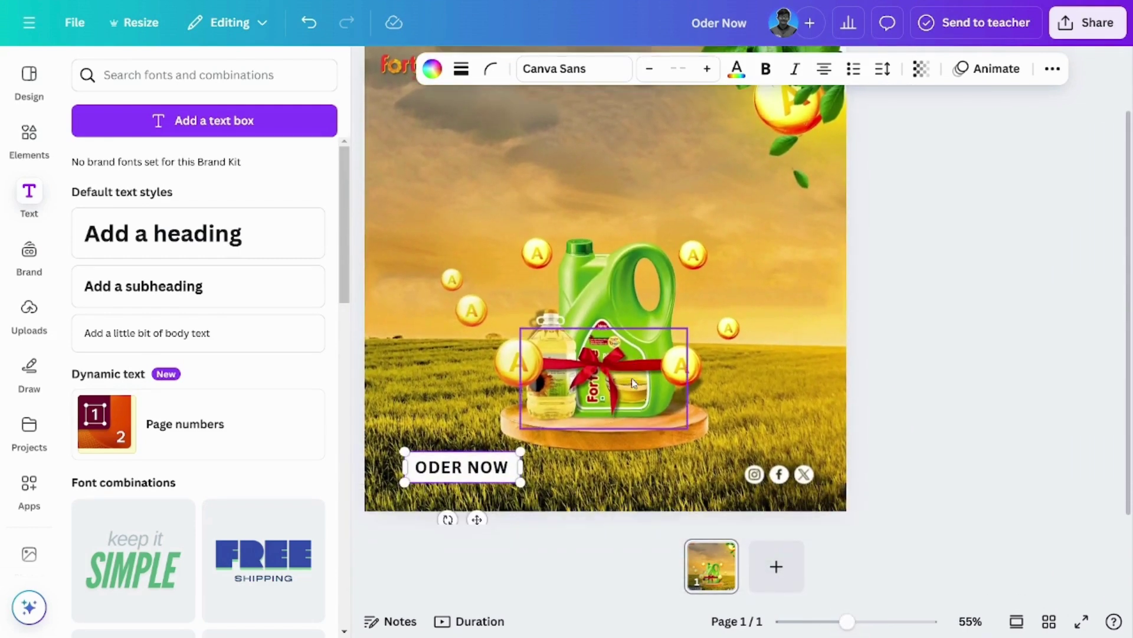
left_click_drag(520, 451, 464, 475)
Step: Enlarge the social media icons slightly so they balance the "ODER NOW" button opposite
left_click(29, 136)
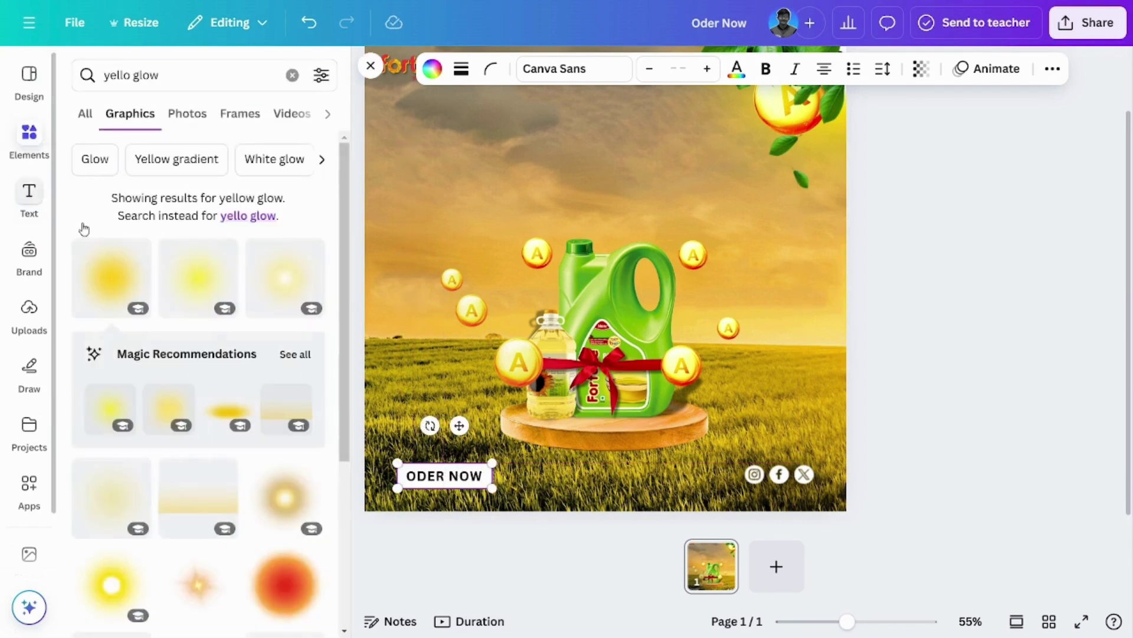
left_click(893, 561)
left_click_drag(849, 619, 838, 620)
left_click(732, 464)
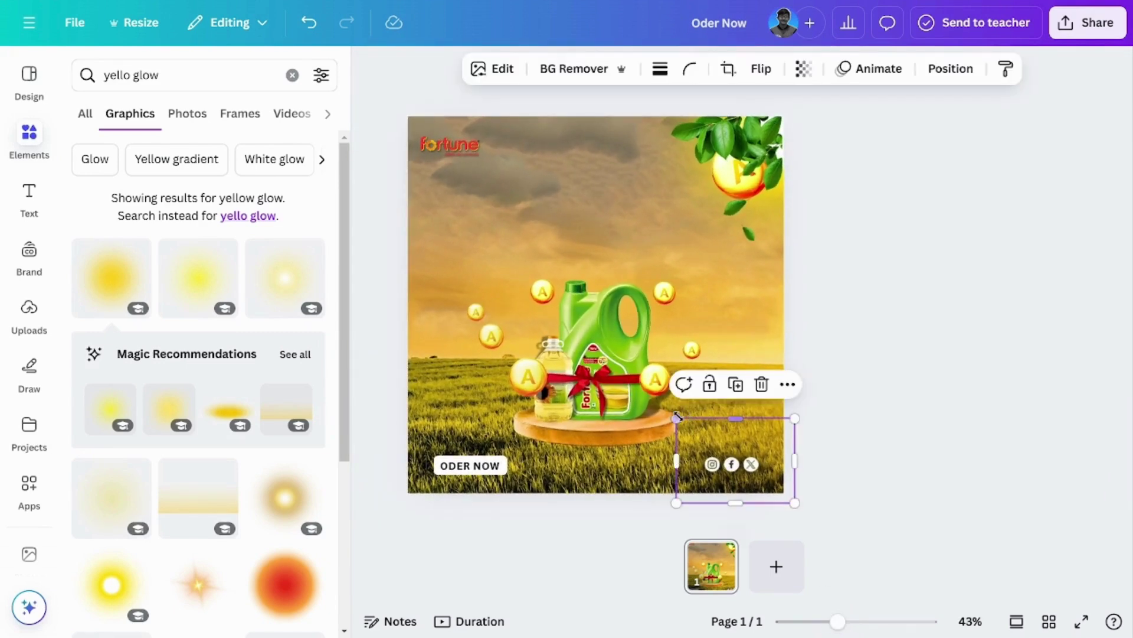
left_click_drag(671, 413, 666, 410)
left_click(965, 412)
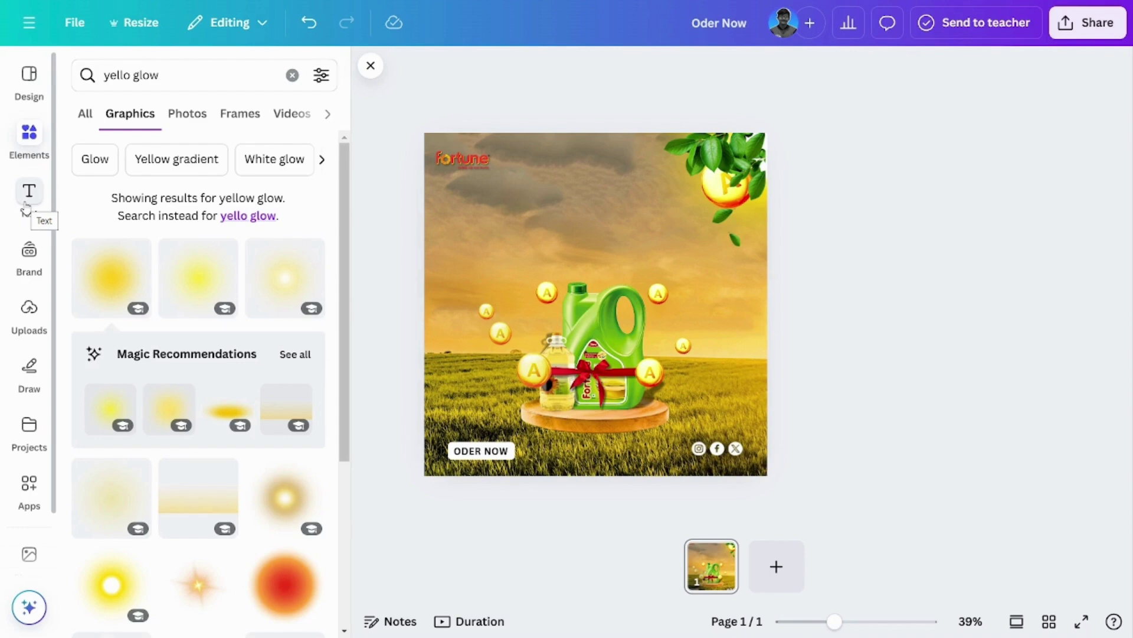
Step: Add a new subheading text box and move it to the upper middle of the design
left_click(26, 207)
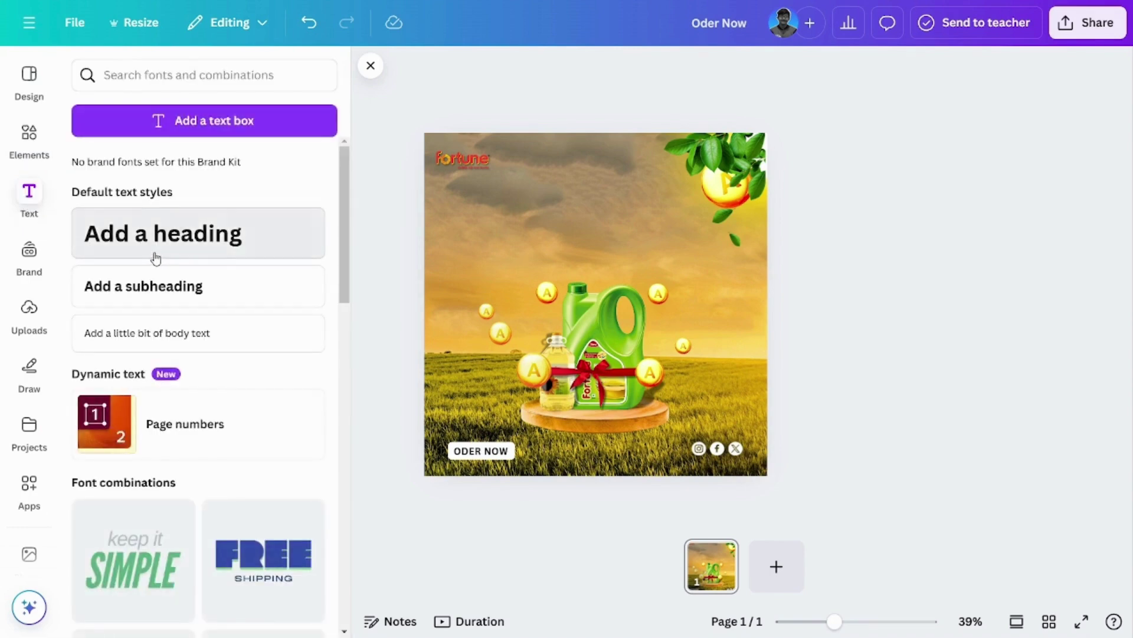
left_click(153, 286)
left_click(781, 238)
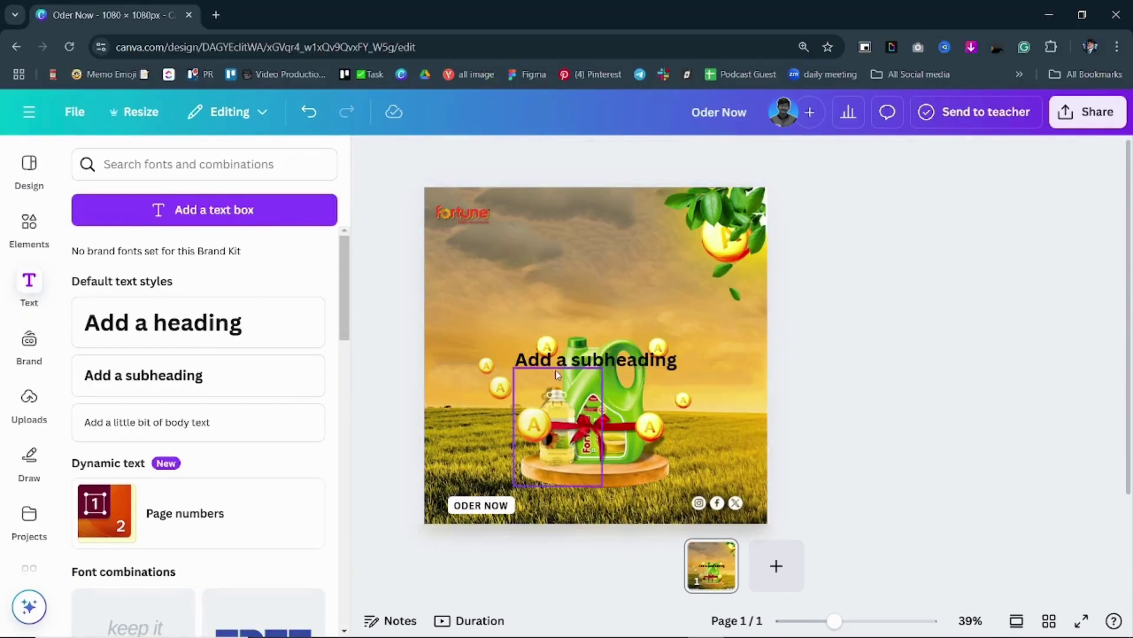
left_click(568, 360)
left_click_drag(611, 408, 611, 302)
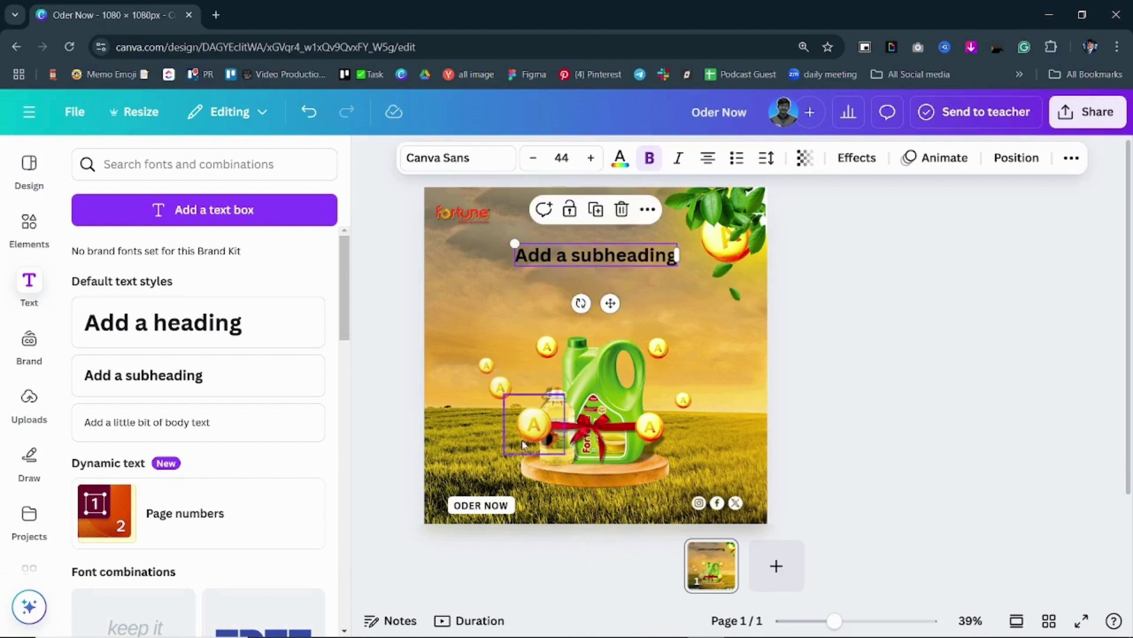
Step: Switch to the Notepad file with the headline copy and select the line "FOR YOUR ENGINE"
left_click(448, 622)
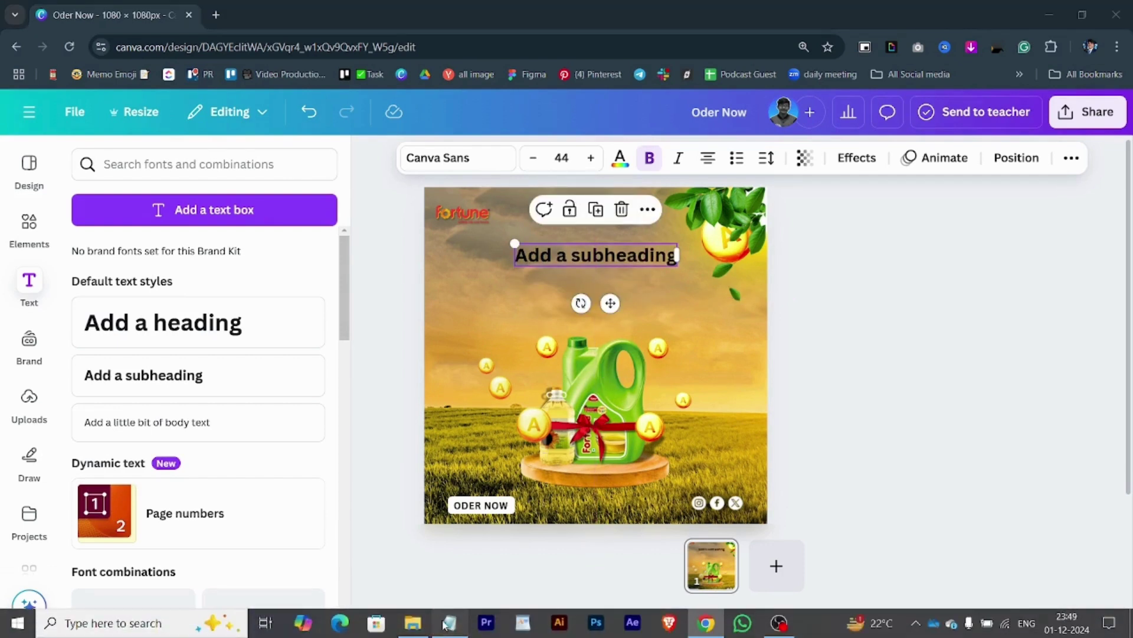
left_click_drag(590, 405, 557, 393)
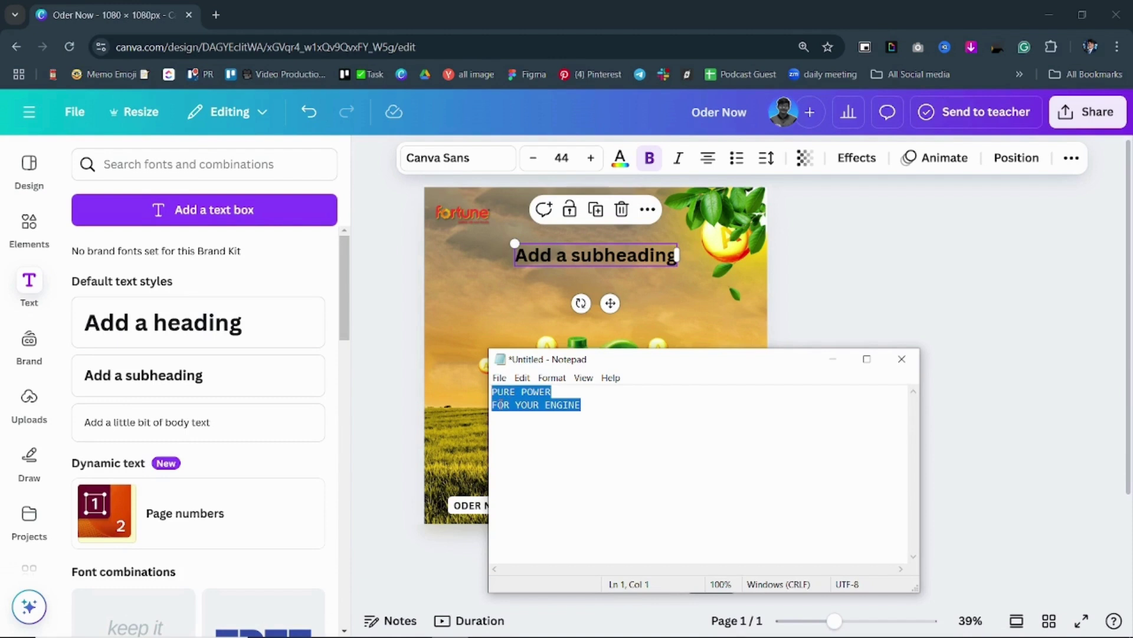
Step: Replace the placeholder subheading with "PURE POWER FOR YOUR ENGINE" on two lines, using letter spacing 49 and line spacing 1.08
triple_click(574, 258)
type("PURE POWER FOR YOUR ENGINE")
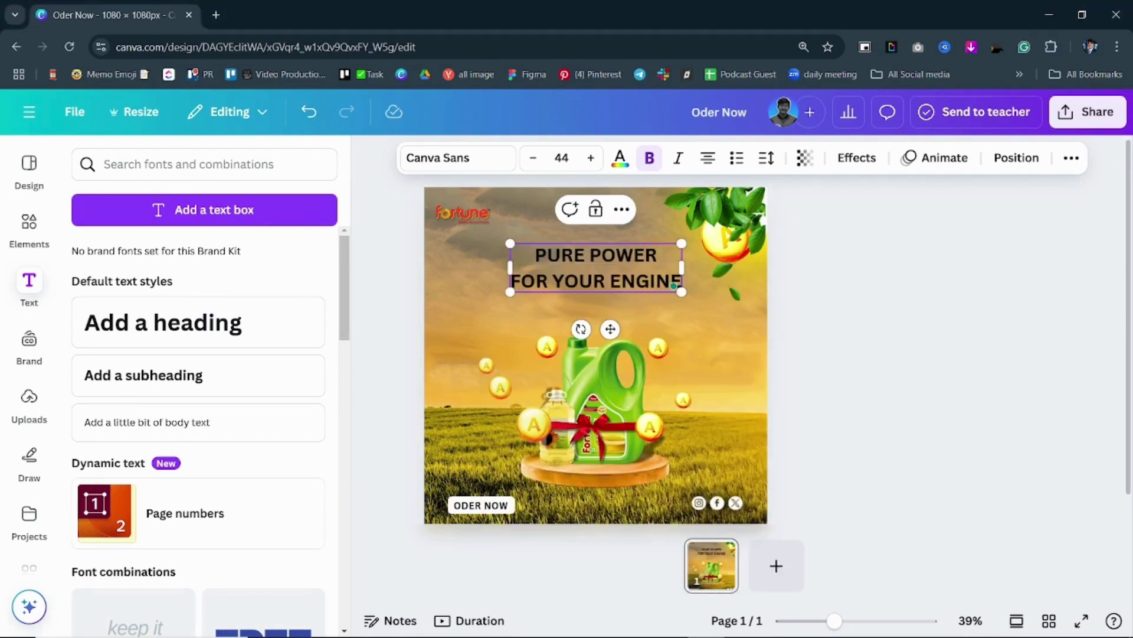
left_click(767, 158)
left_click_drag(704, 223, 714, 229)
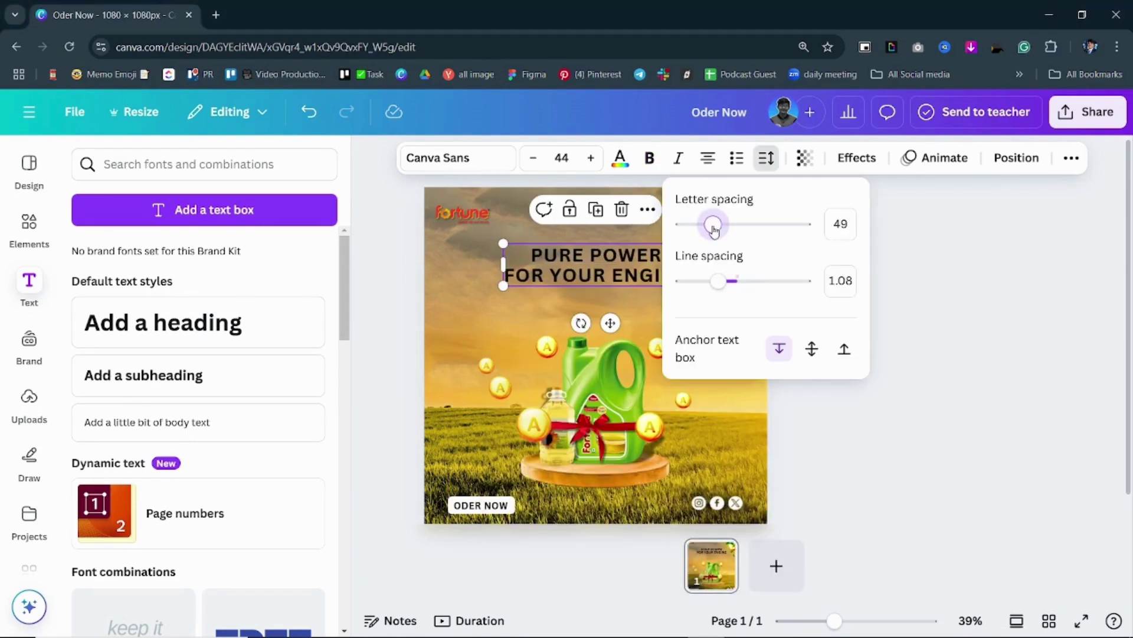
left_click(920, 350)
Step: Set the headline in bold Droid Serif at size 46.8 and nudge it slightly to the right on the design
left_click(593, 263)
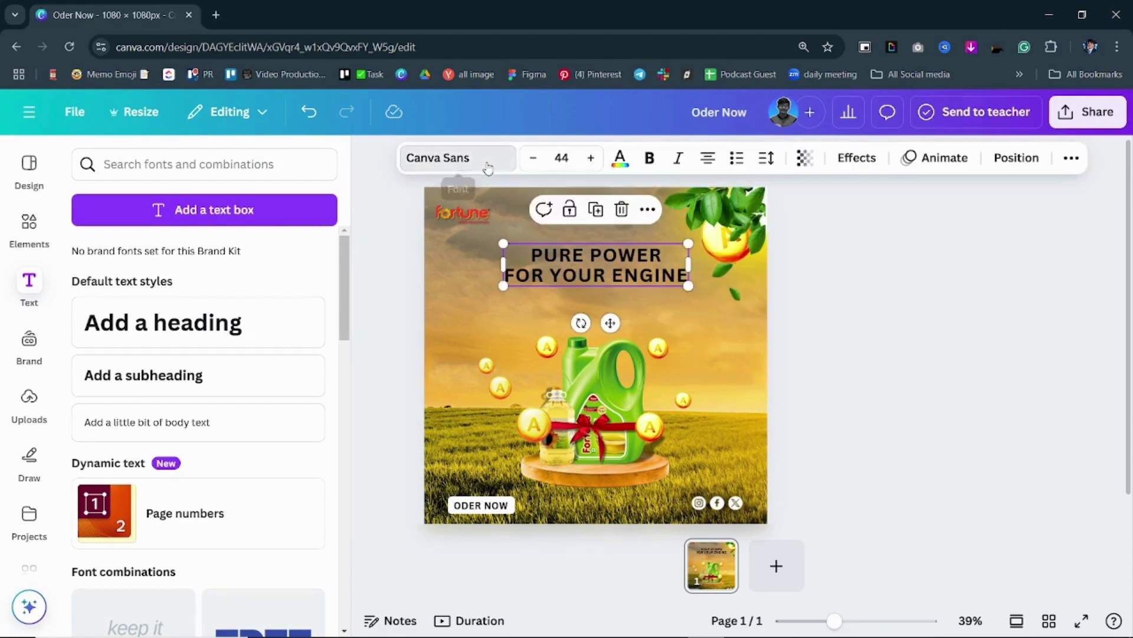
left_click(487, 169)
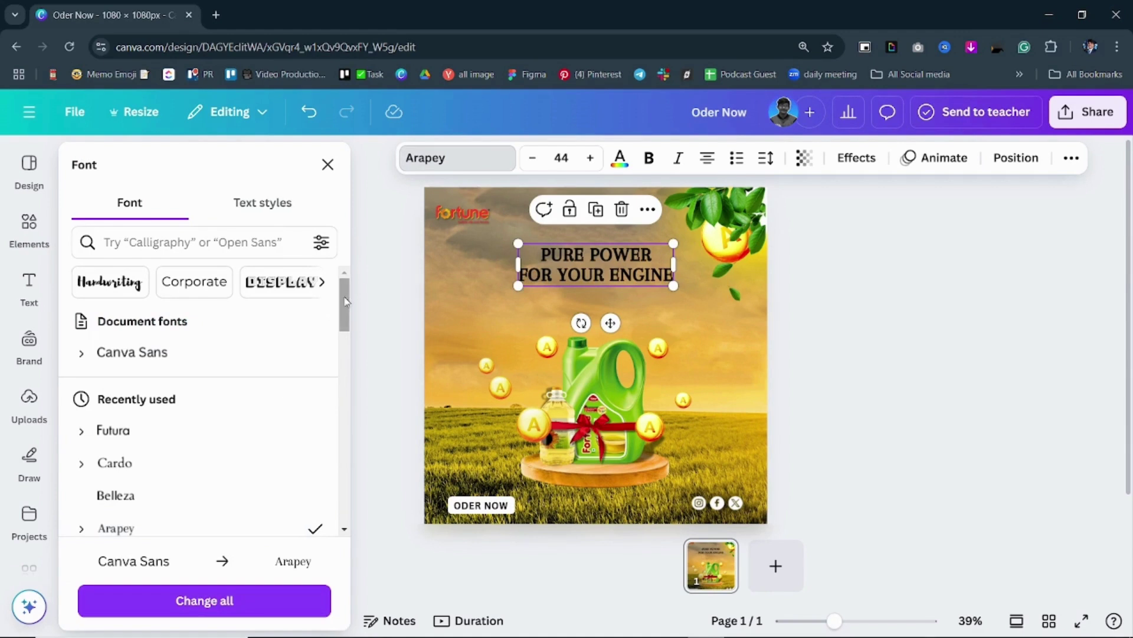
scroll(236, 354, "down", 2)
left_click(158, 343)
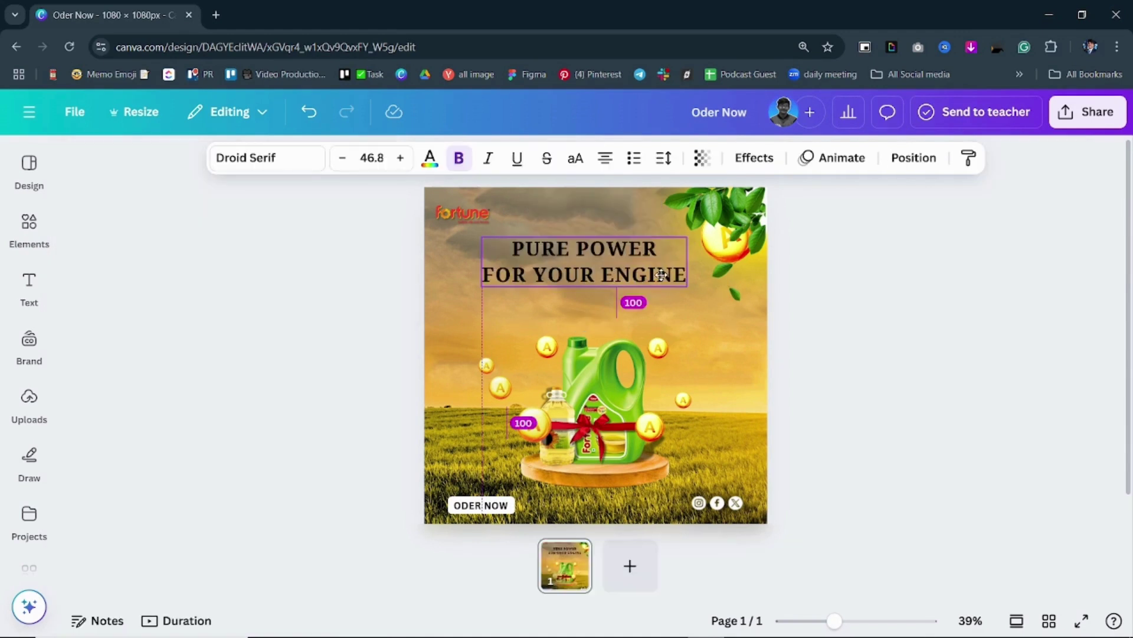
left_click(844, 282)
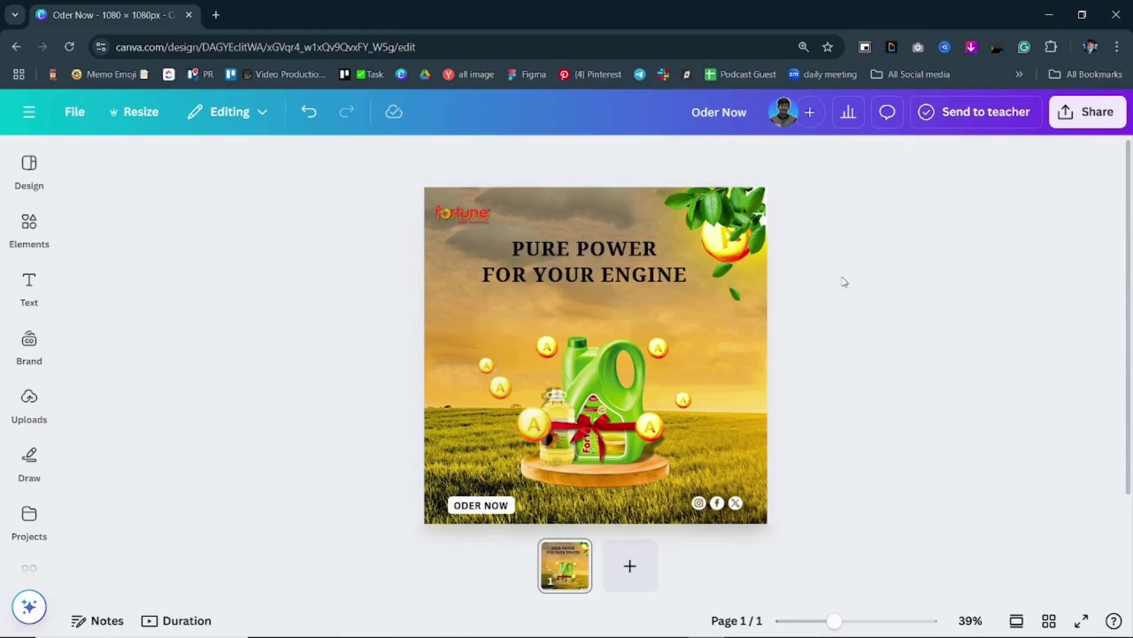
left_click(641, 260)
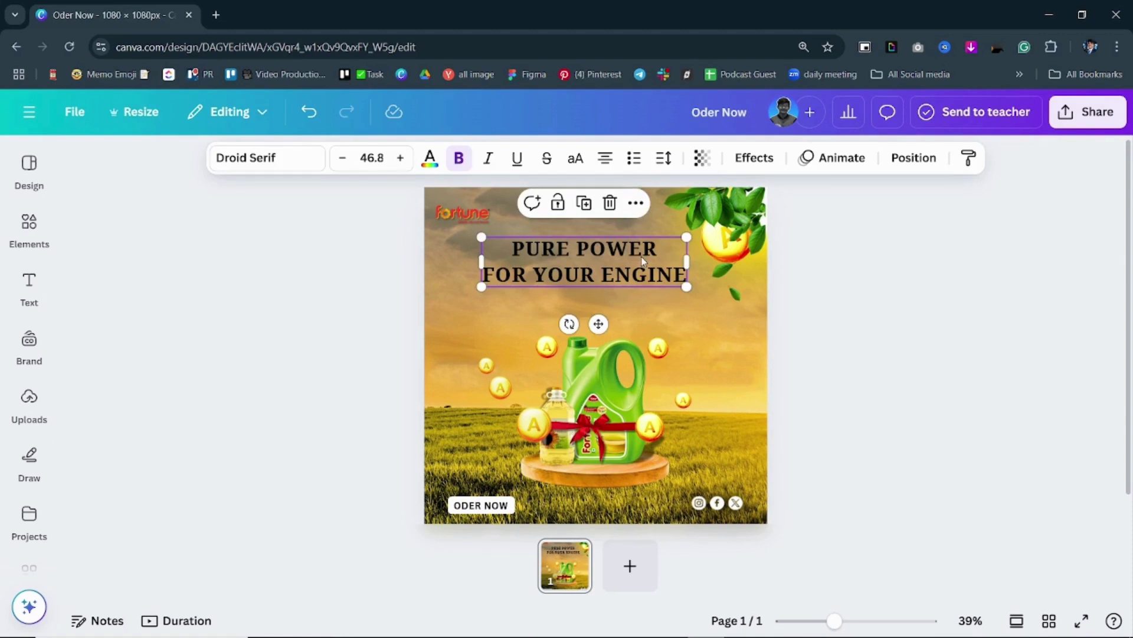
left_click_drag(643, 260, 647, 260)
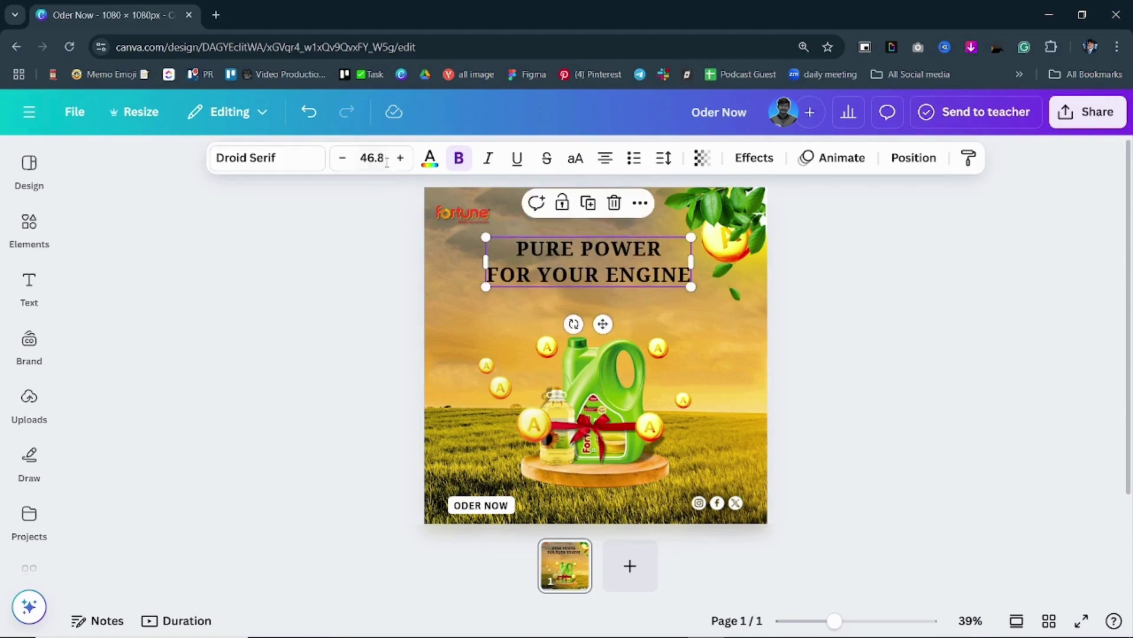
Step: Recolour the headline text to the custom dark green #02391F
left_click(429, 158)
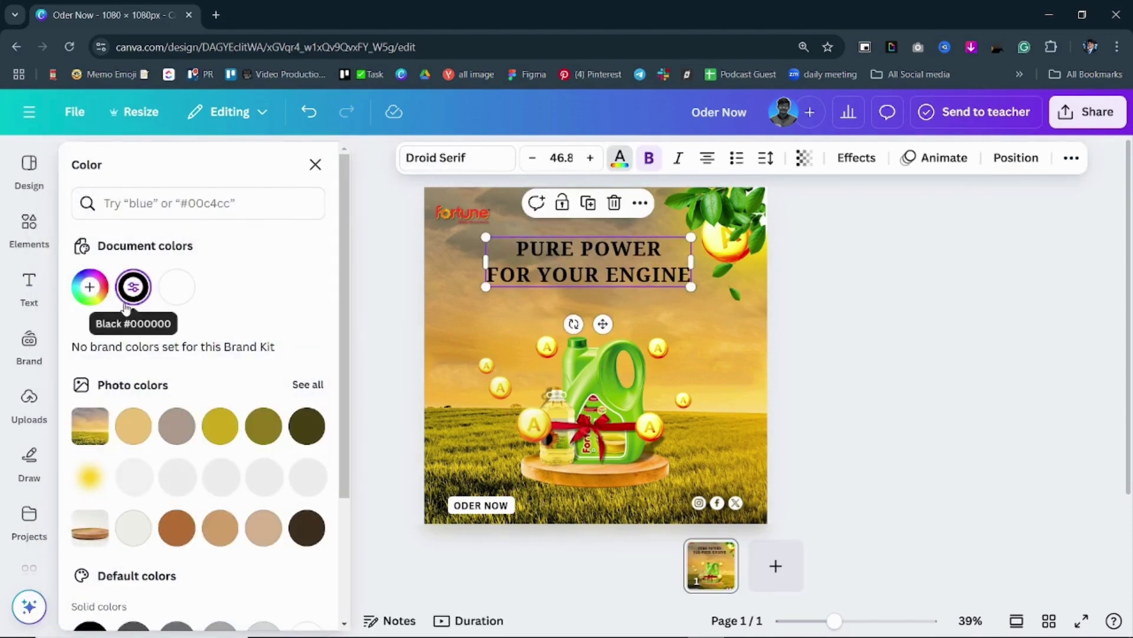
scroll(329, 400, "down", 4)
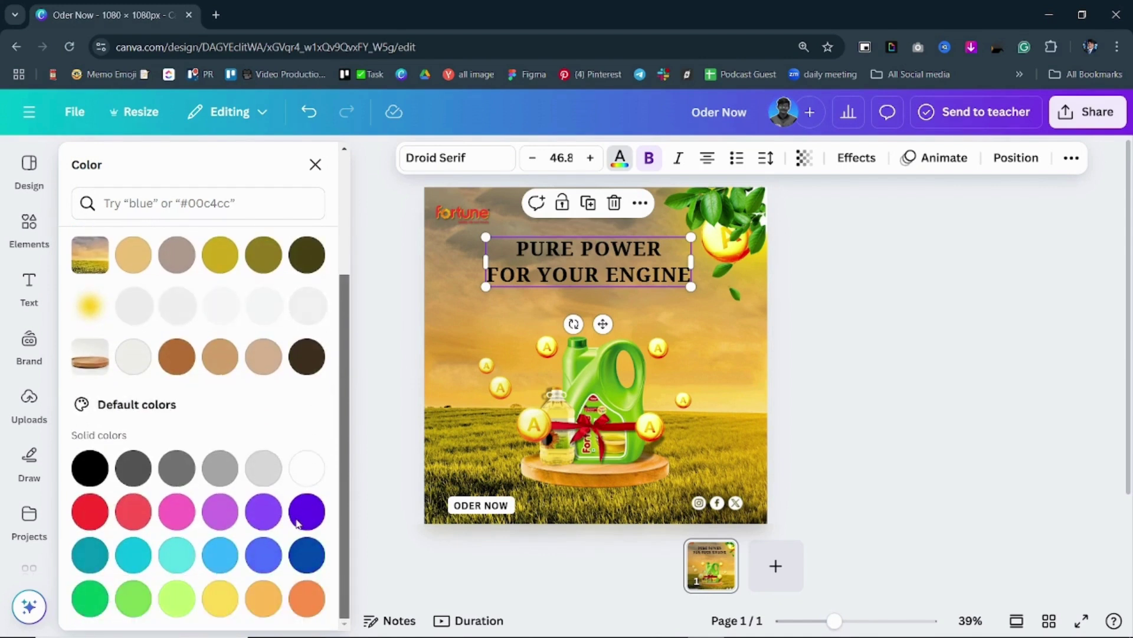
scroll(312, 440, "up", 2)
scroll(312, 439, "down", 2)
left_click(91, 596)
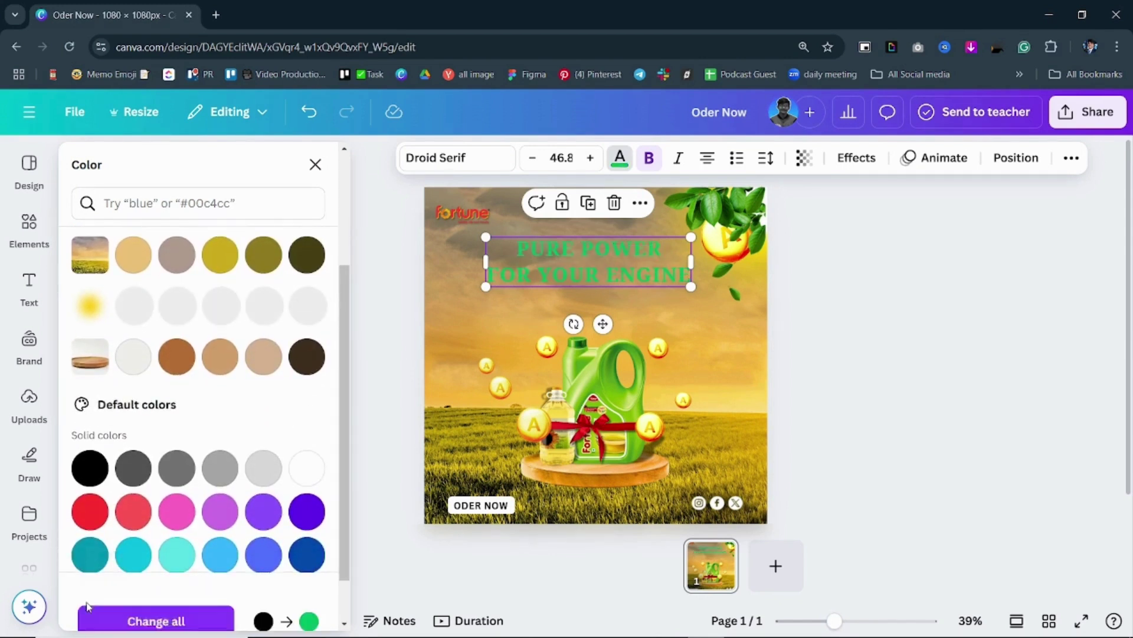
scroll(183, 331, "up", 4)
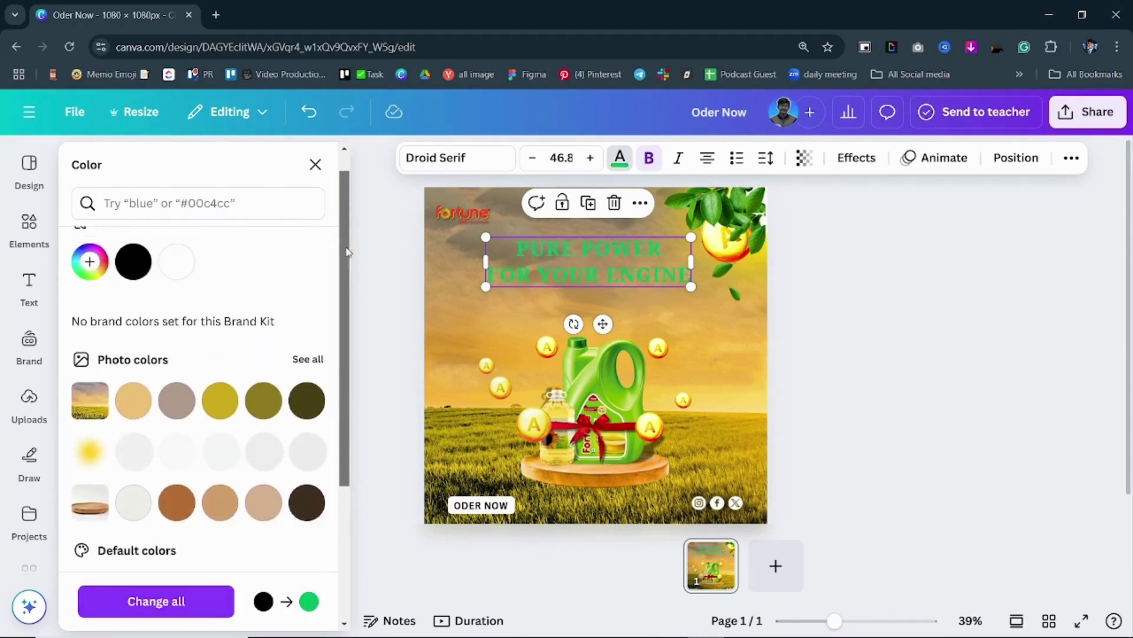
left_click(90, 287)
left_click(292, 376)
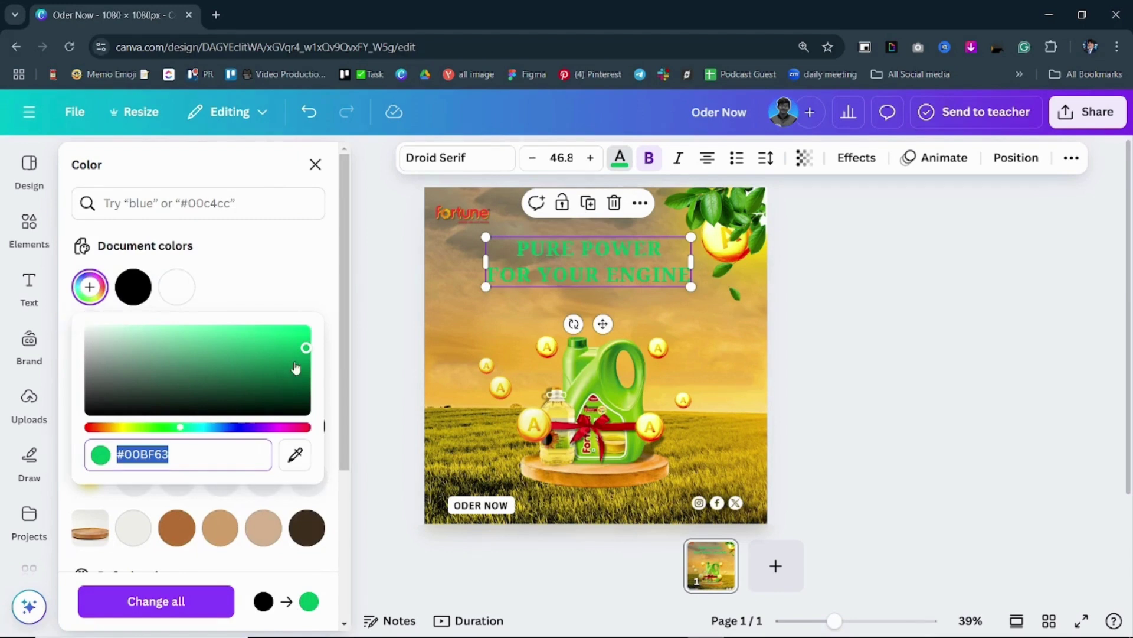
left_click_drag(292, 376, 295, 386)
left_click_drag(300, 398, 303, 396)
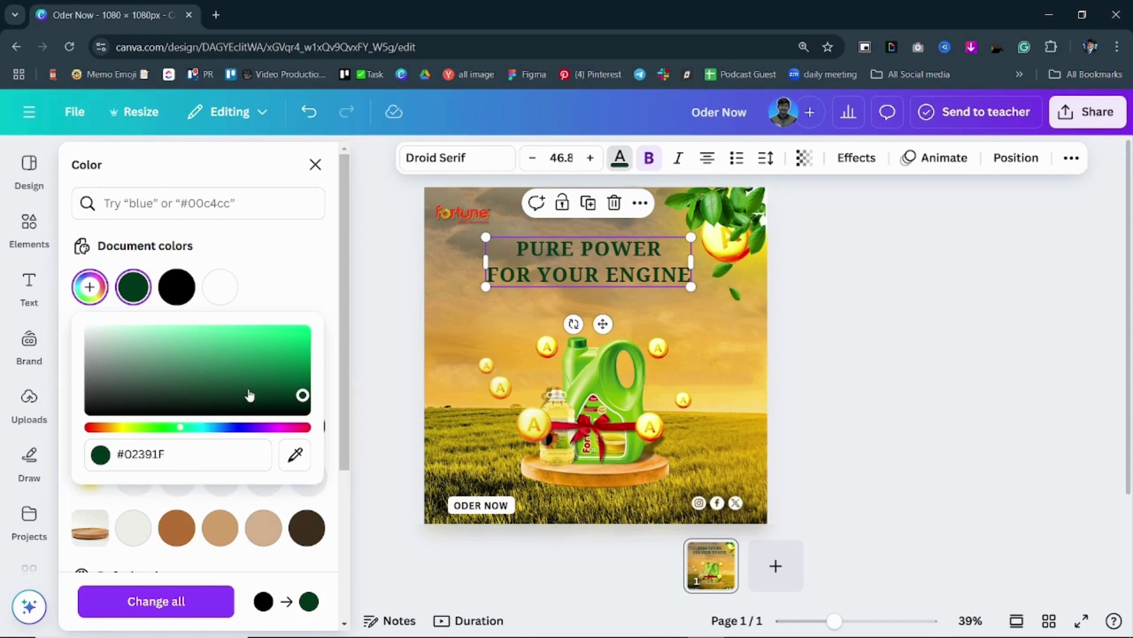
left_click(971, 355)
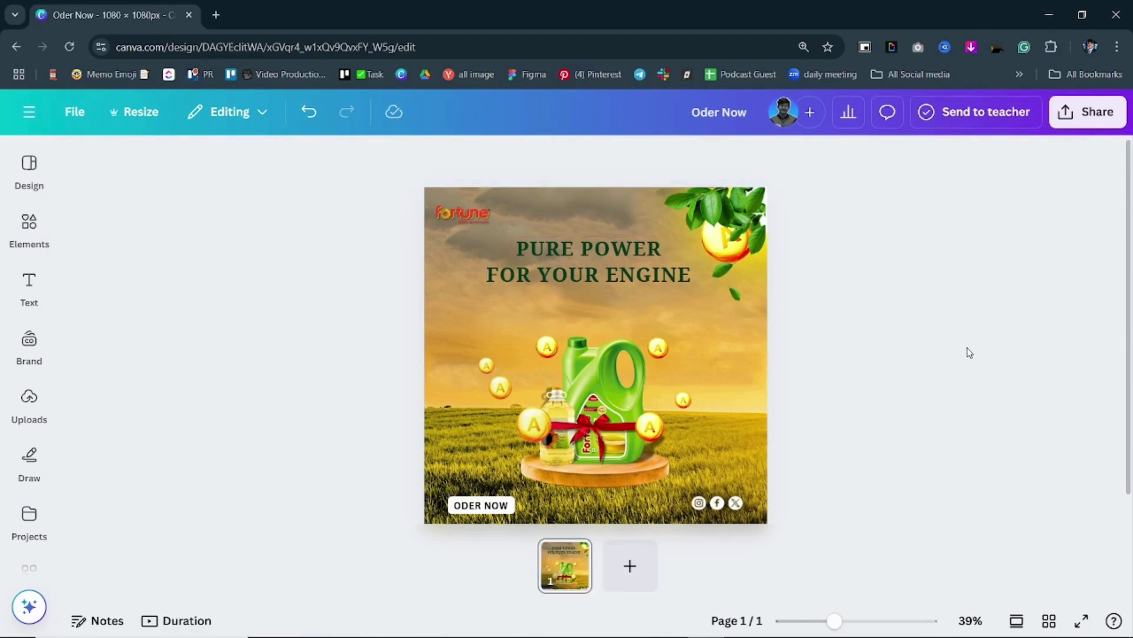
Step: Search the graphics for "shadow", add the thin horizontal shadow, shrink it and place it beneath the line "FOR YOUR ENGINE"
left_click(32, 227)
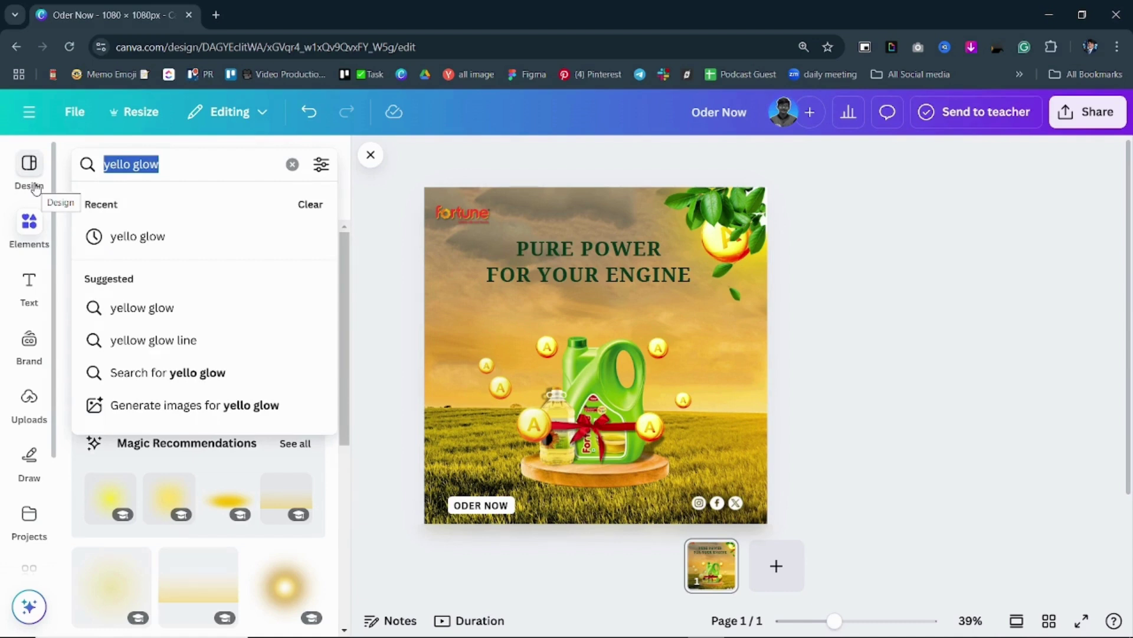
type("shadow")
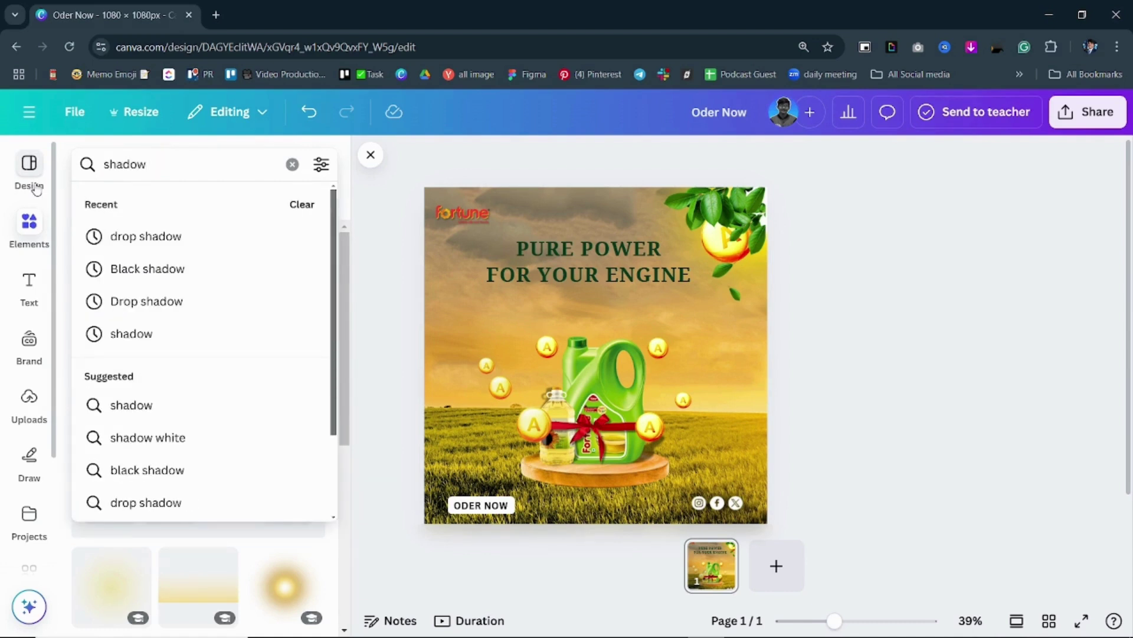
key("Return")
left_click(197, 318)
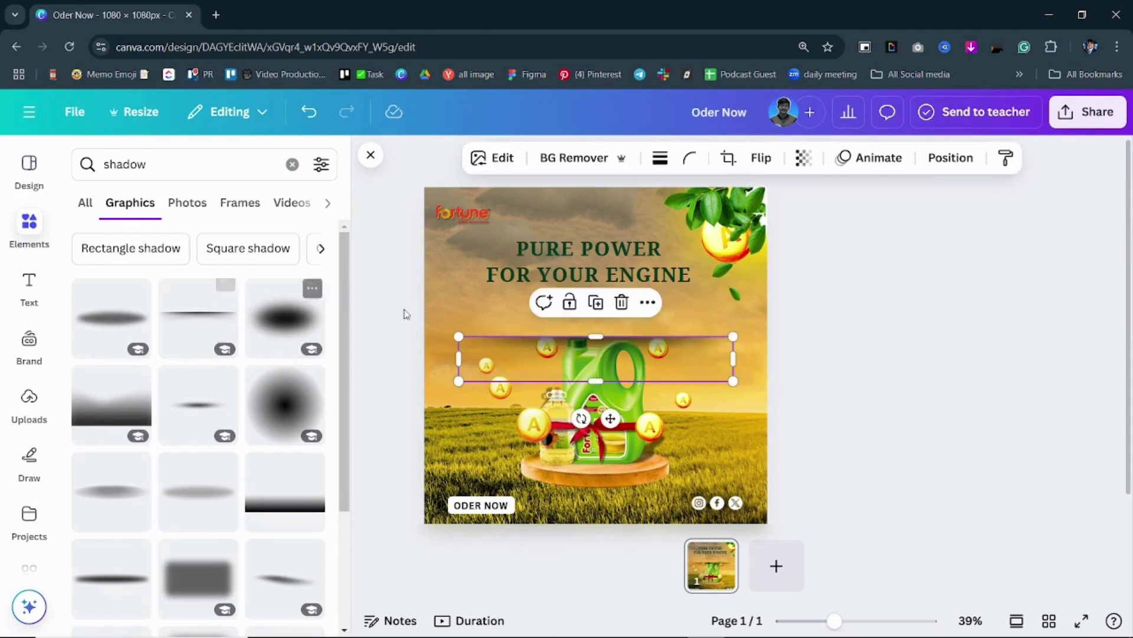
left_click_drag(681, 359, 693, 289)
Step: Duplicate the thin shadow and place the copy beneath the line "PURE POWER"
left_click(592, 254)
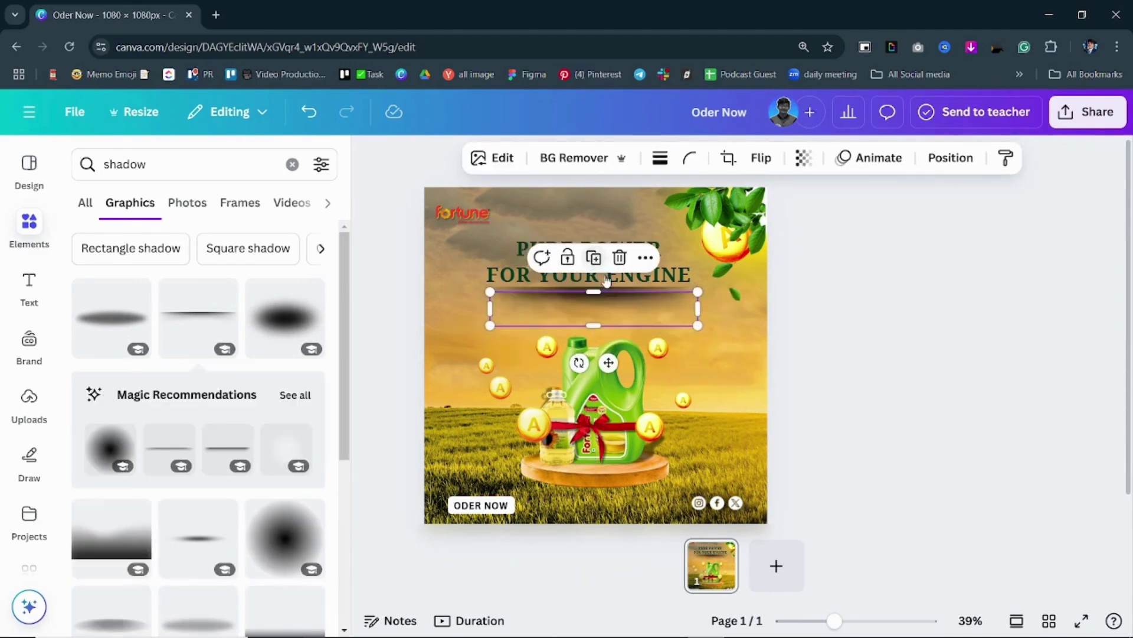
left_click_drag(630, 305, 627, 274)
left_click(890, 322)
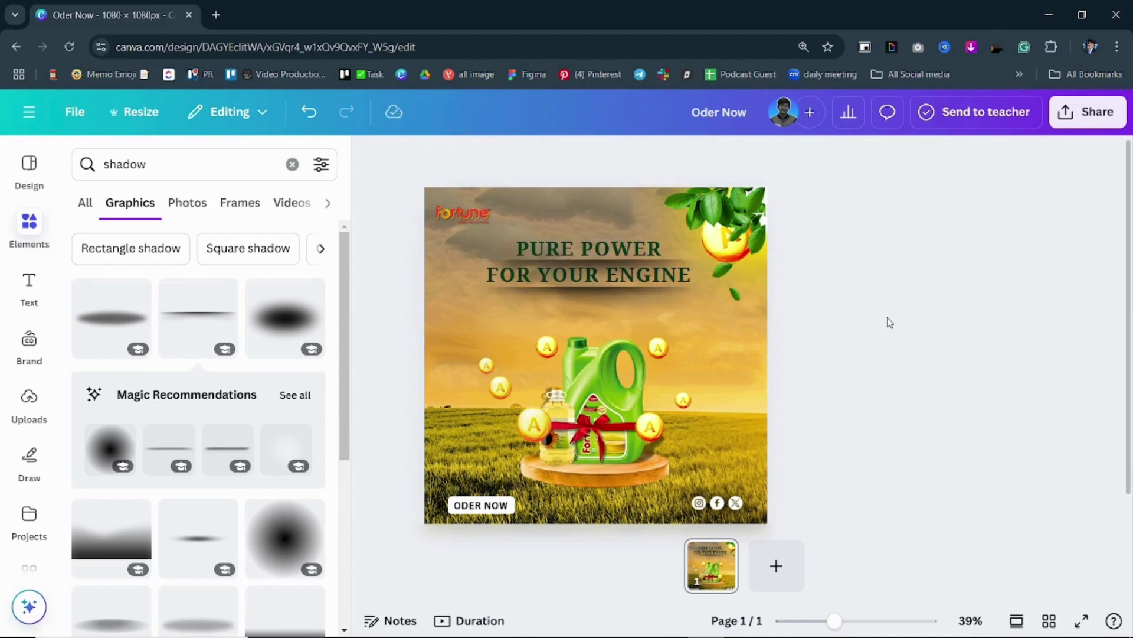
Step: Select both headline shadows together and set their transparency to 43
left_click(634, 262)
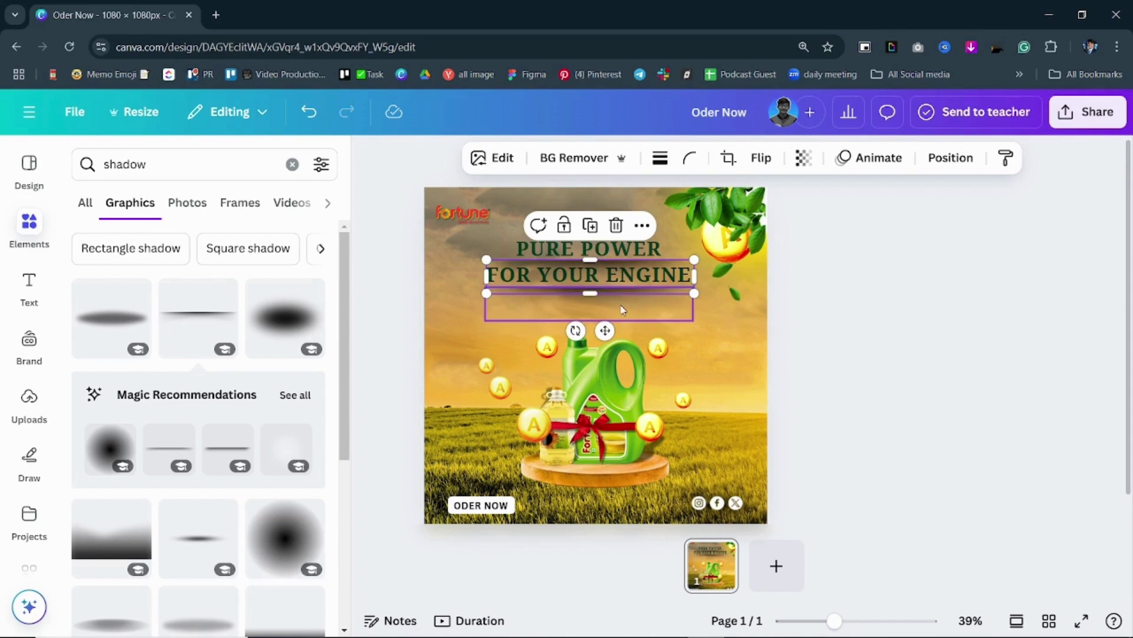
left_click(623, 310, "shift")
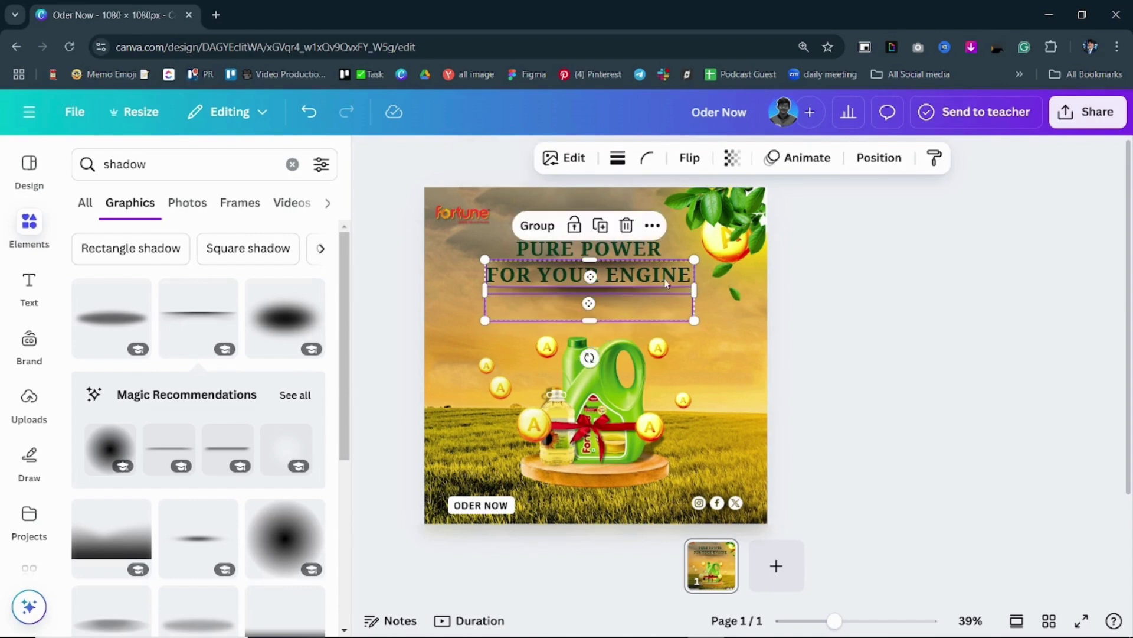
left_click(731, 158)
left_click_drag(745, 227, 702, 225)
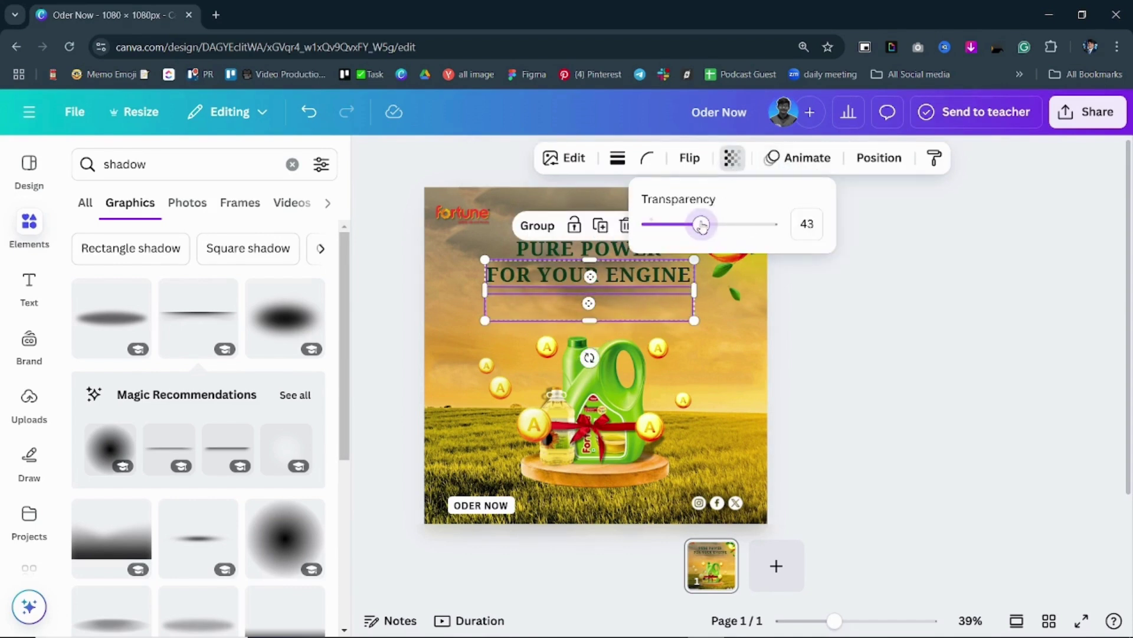
left_click(906, 330)
Step: Add the black gradient shadow graphic, enlarge it beyond the design's width and position it to darken the bottom edge of the field
scroll(309, 490, "down", 4)
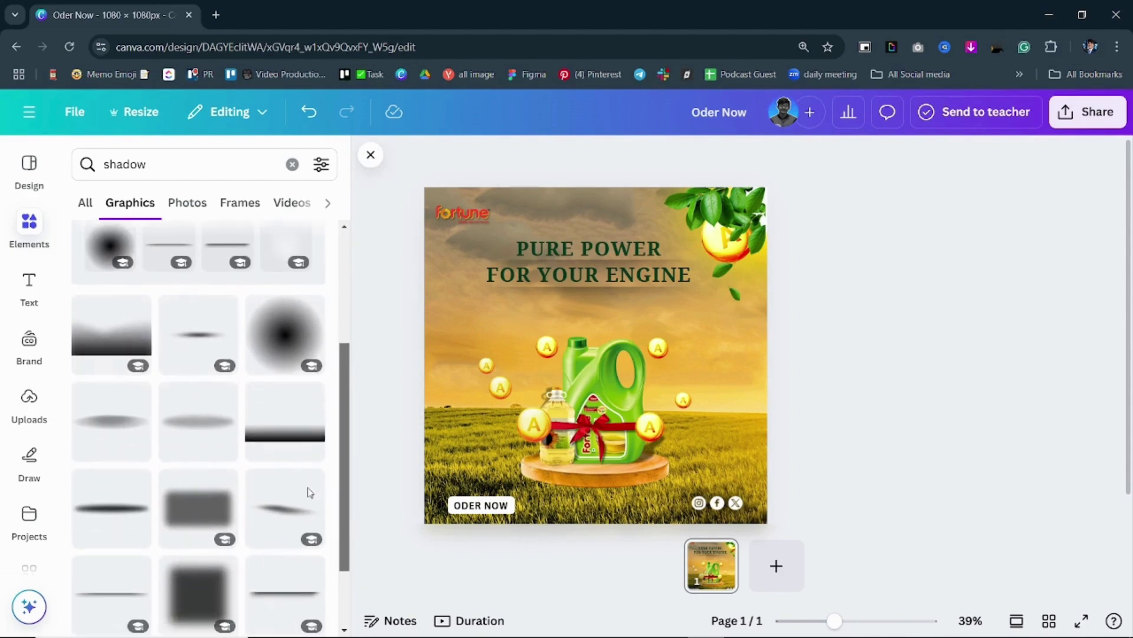
left_click(106, 318)
left_click_drag(694, 340, 624, 458)
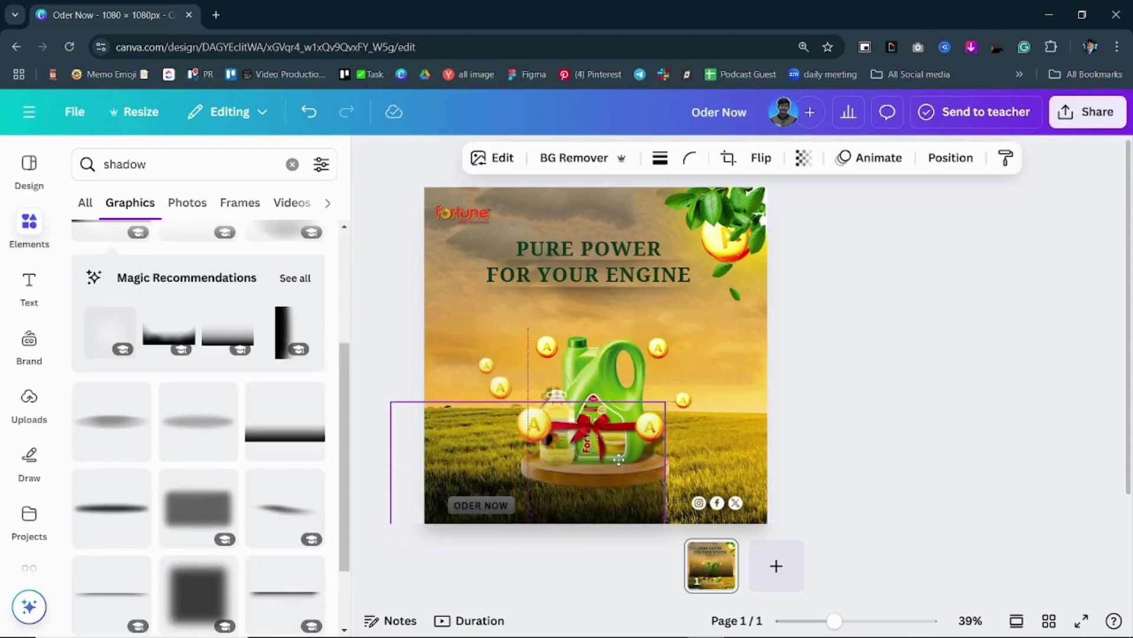
left_click_drag(666, 400, 797, 367)
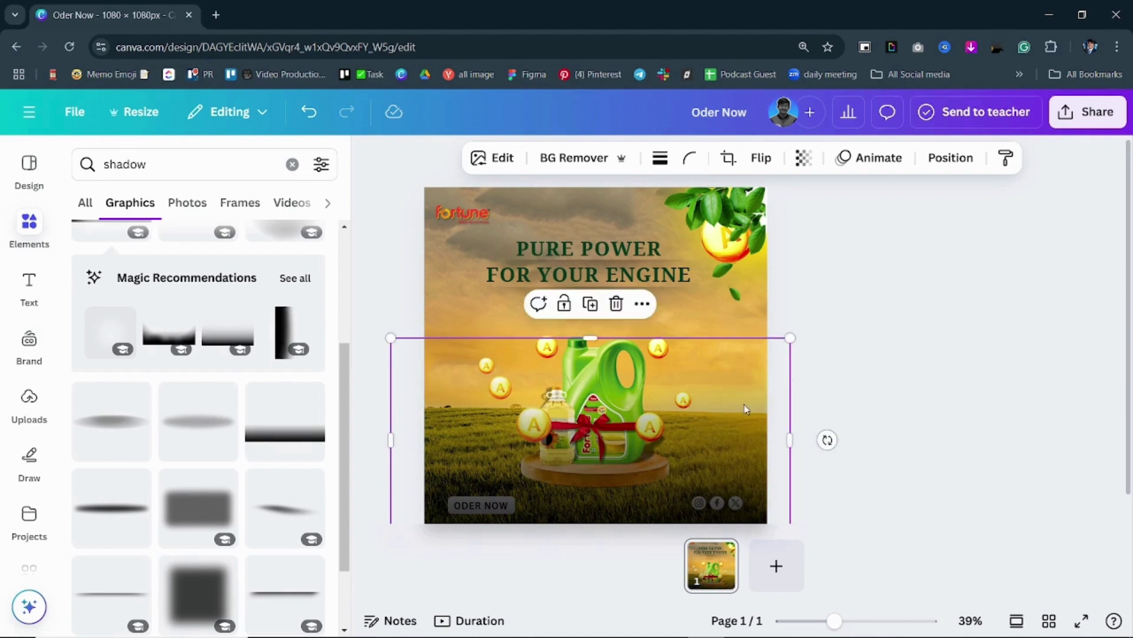
left_click_drag(741, 400, 726, 449)
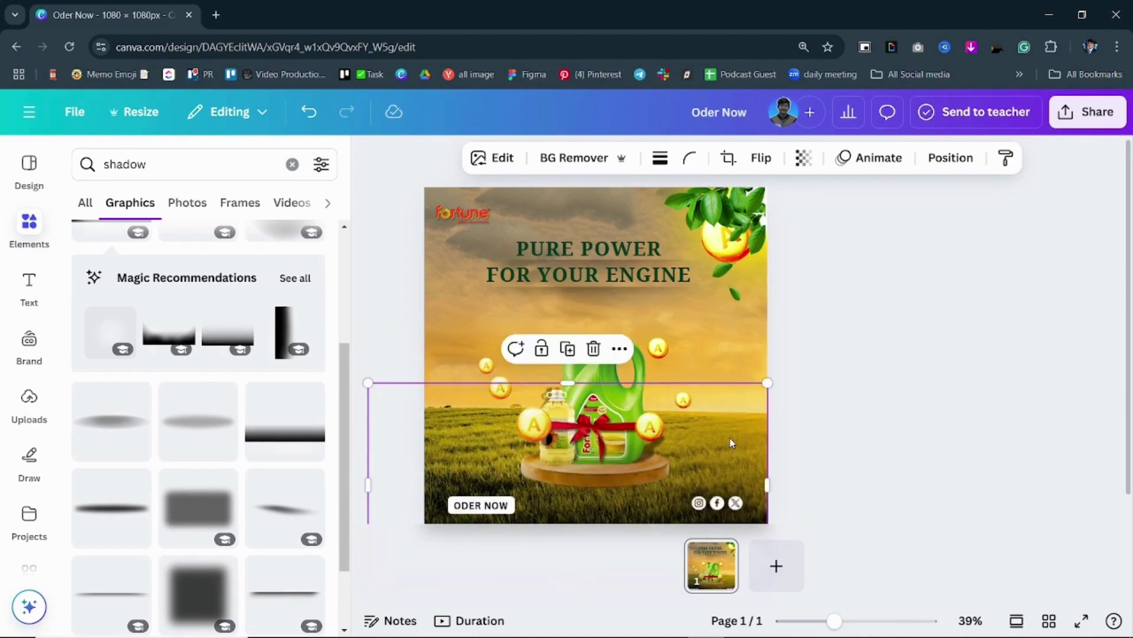
left_click_drag(729, 435, 726, 439)
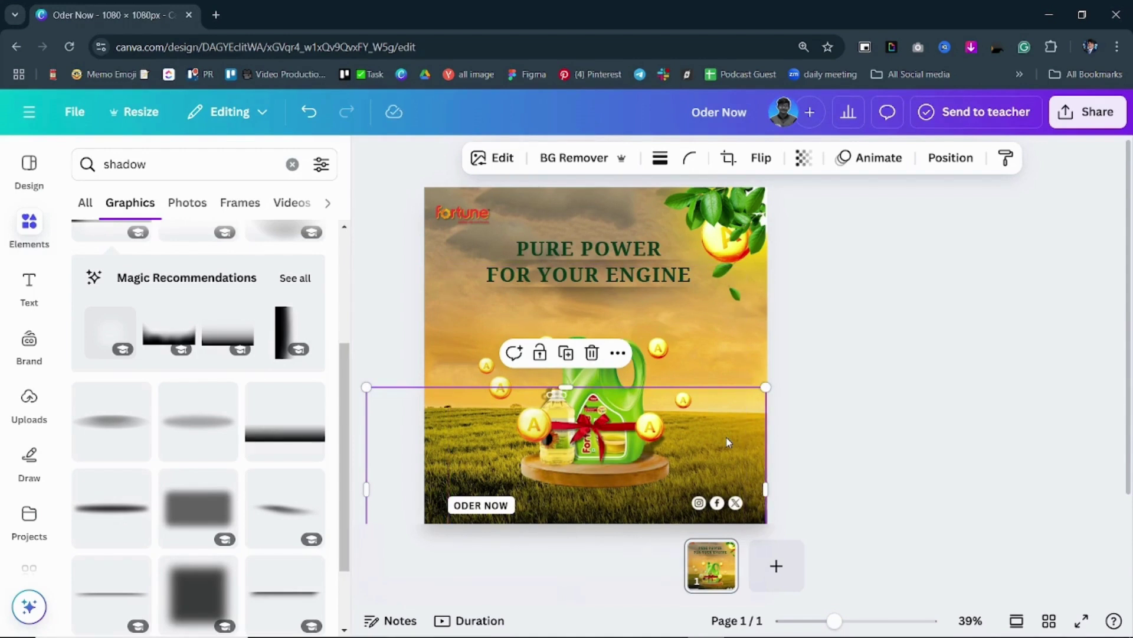
mouse_move(728, 440)
left_mouse_down()
mouse_move(729, 401)
mouse_move(731, 426)
left_mouse_up()
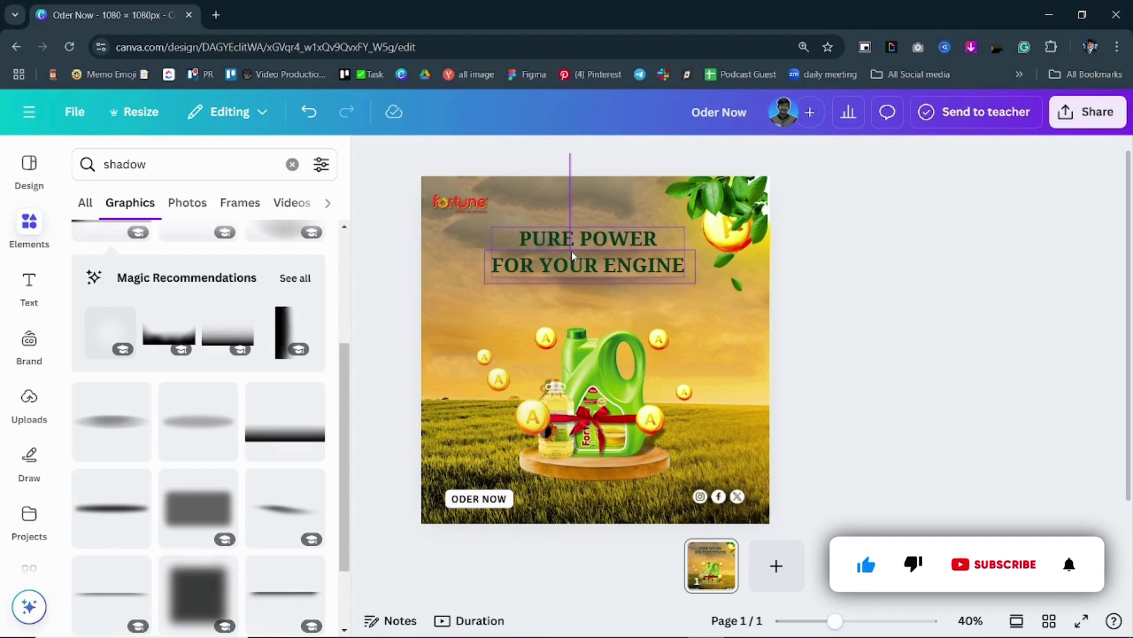
Step: Select the headline with its two shadows, enlarge them slightly to text size 47.6 and readjust their position
left_click_drag(572, 251, 572, 255)
left_click(561, 300, "shift")
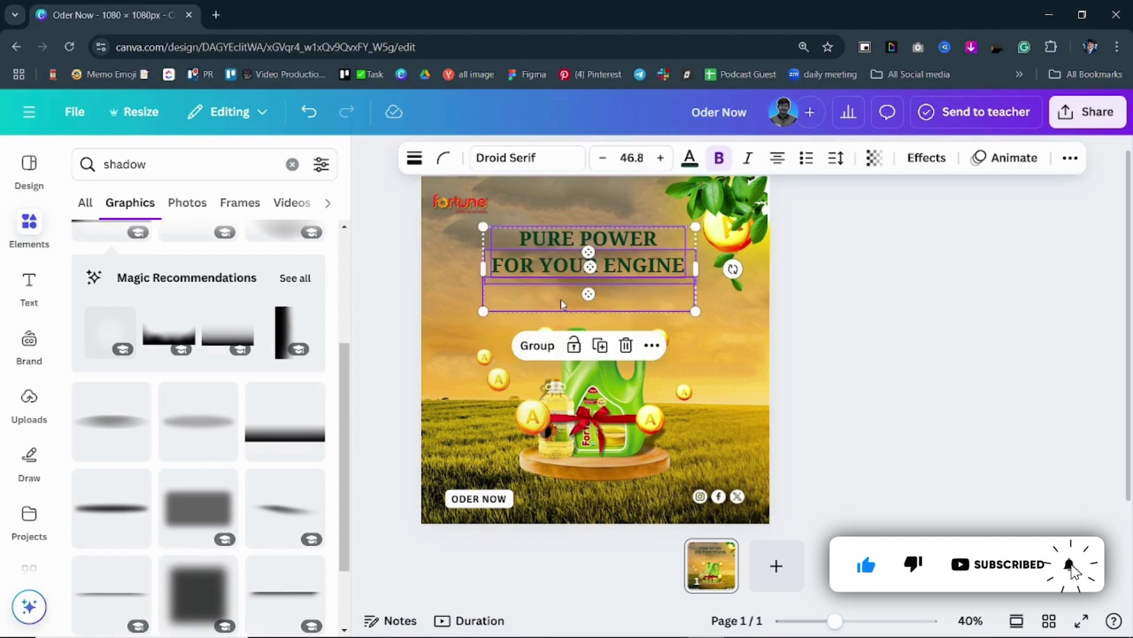
left_click_drag(695, 311, 699, 313)
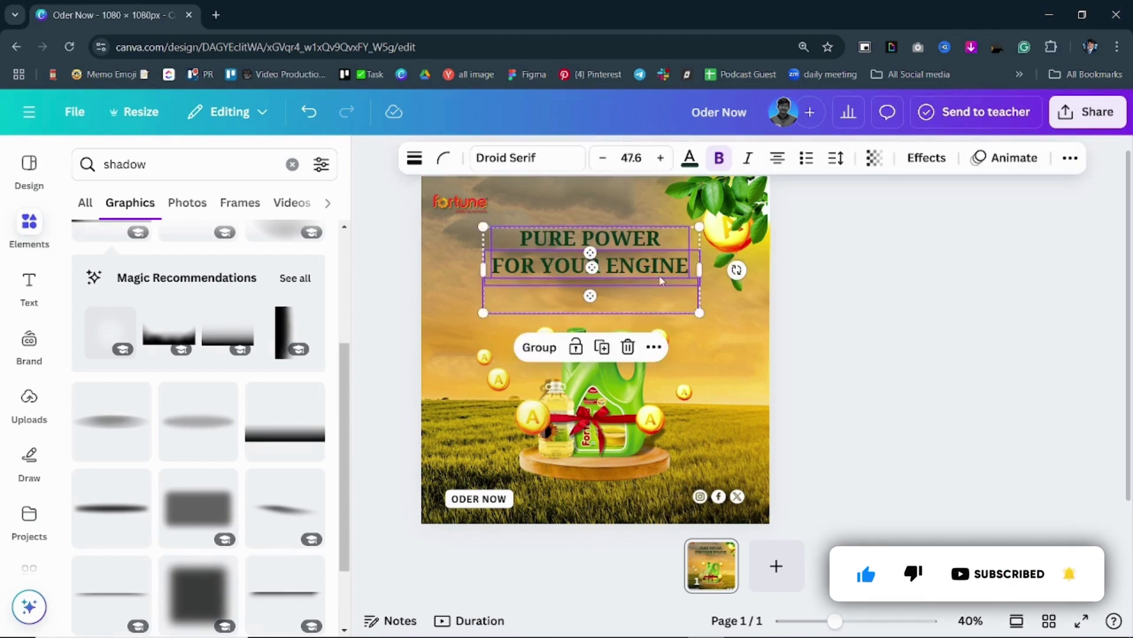
left_click_drag(662, 281, 662, 278)
left_click(903, 299)
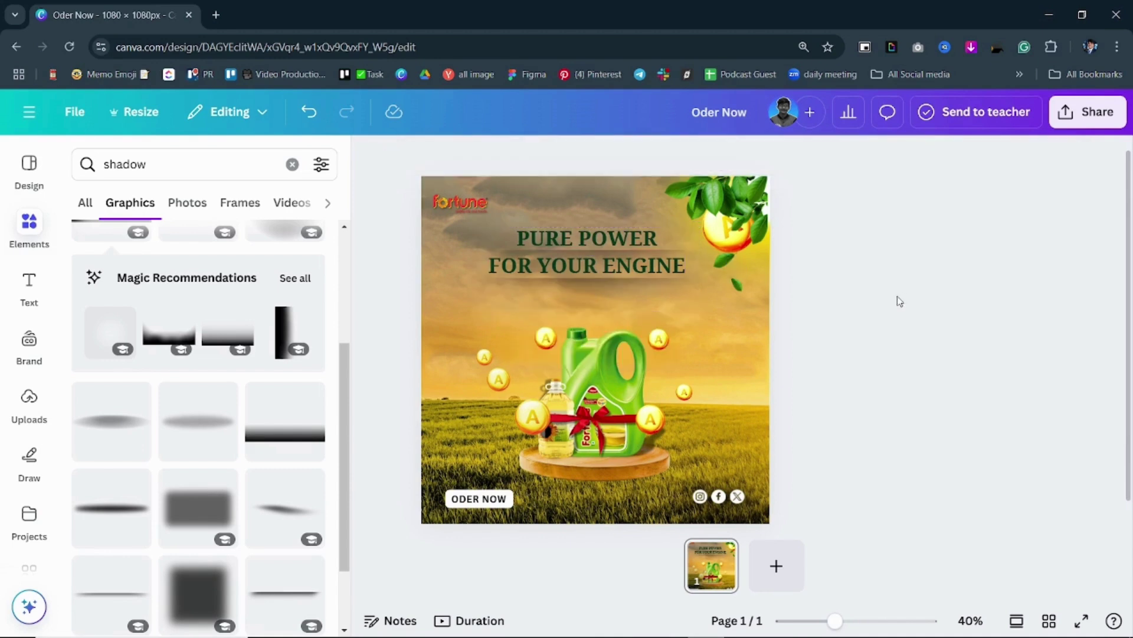
Step: Add a second blank page to the design and return to page 1
left_click(777, 565)
left_click(682, 571)
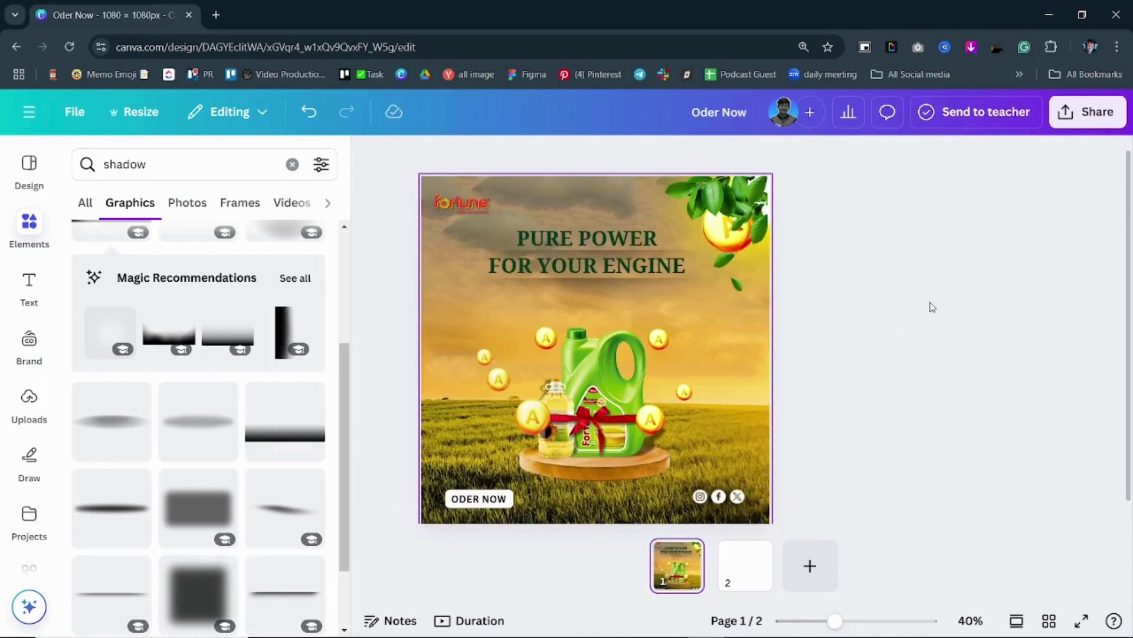
Step: Slightly shrink the large vitamin bubble beside the small bottle and the bubble at the green container's upper left
left_click(659, 339)
left_click_drag(835, 620, 850, 621)
left_click(549, 482)
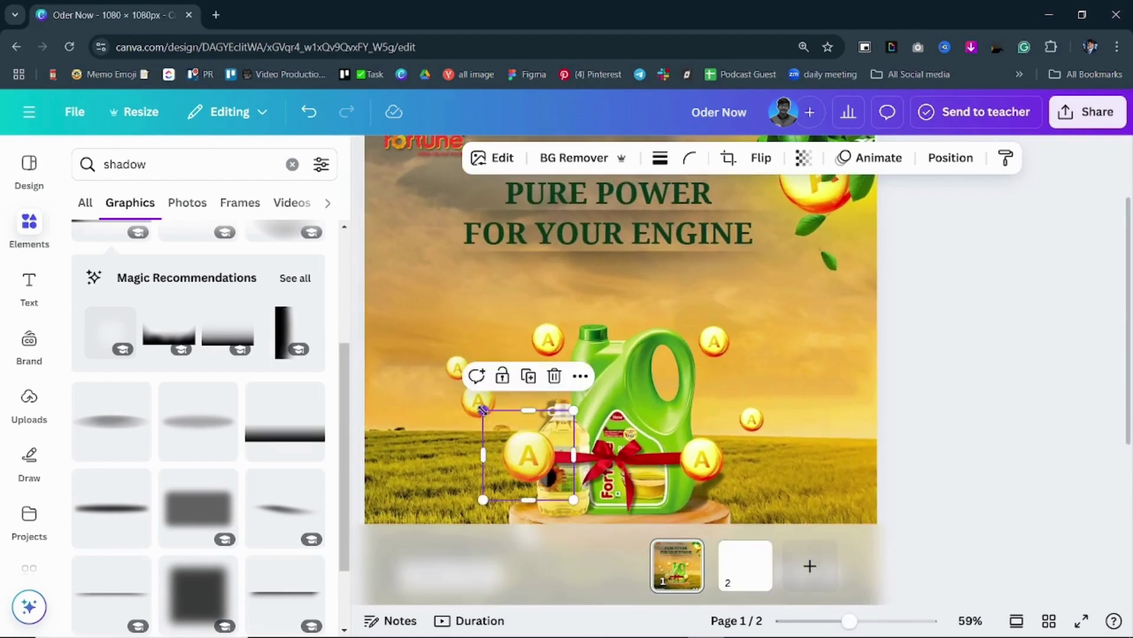
left_click_drag(482, 410, 491, 418)
left_click(544, 334)
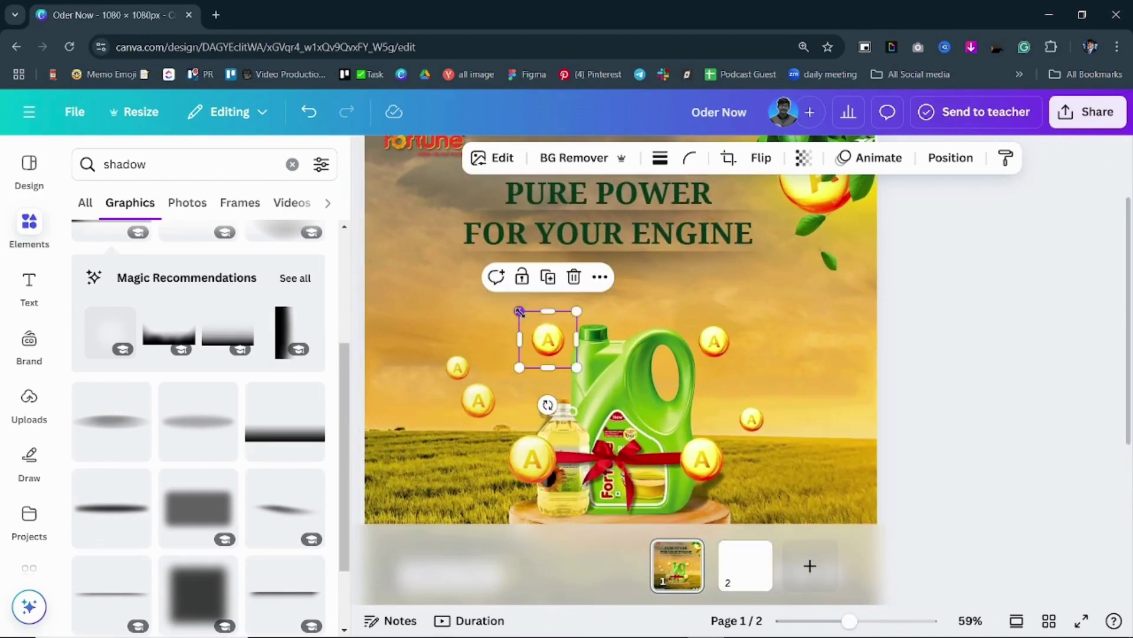
left_click_drag(520, 311, 527, 315)
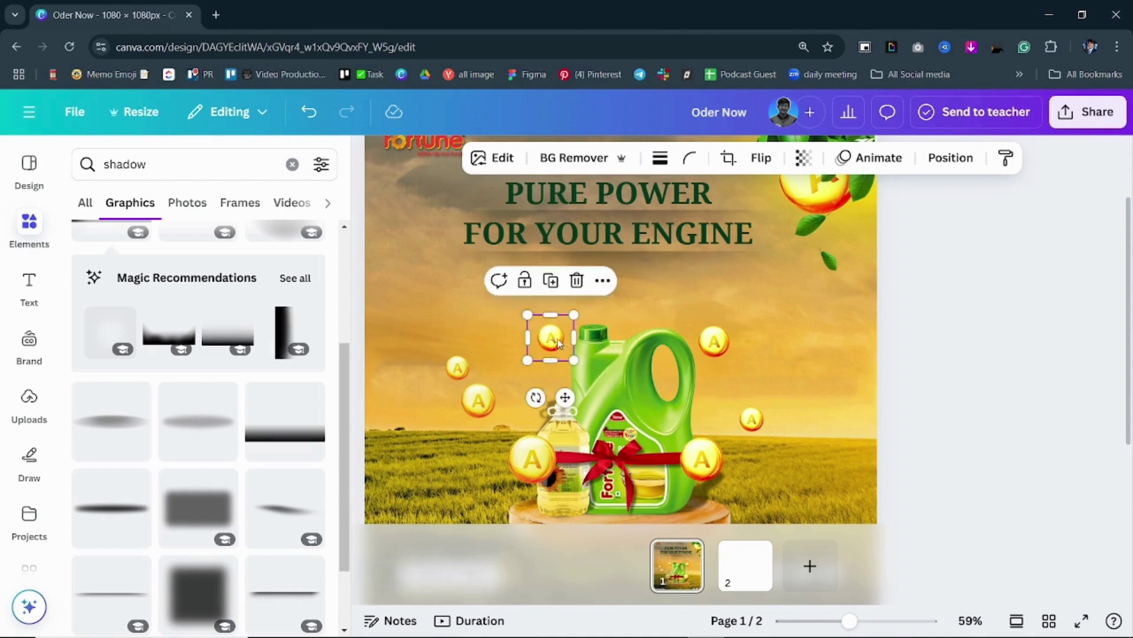
Step: Slightly shrink the two small vitamin bubbles floating to the left of the containers
left_click(713, 341)
left_click(478, 401)
left_click_drag(478, 400, 479, 398)
left_click(457, 367)
left_click_drag(477, 387, 471, 381)
Step: Adjust the vitamin bubbles right of the green container, shrinking the smallest one and moving the upper one slightly outward
left_click_drag(710, 472, 707, 475)
left_click_drag(707, 474, 712, 475)
left_click(752, 420)
left_click_drag(732, 398, 741, 423)
left_click_drag(715, 342, 726, 337)
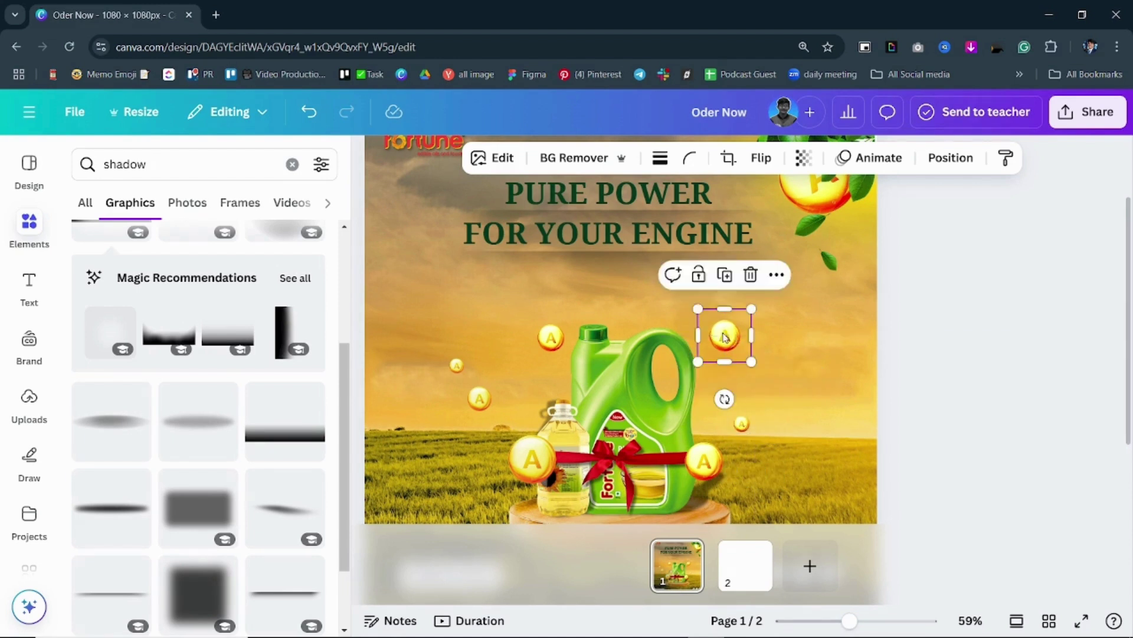
Step: Enlarge the social icons graphic very slightly in the lower corner of the poster
scroll(933, 374, "down", 3)
left_click(712, 470)
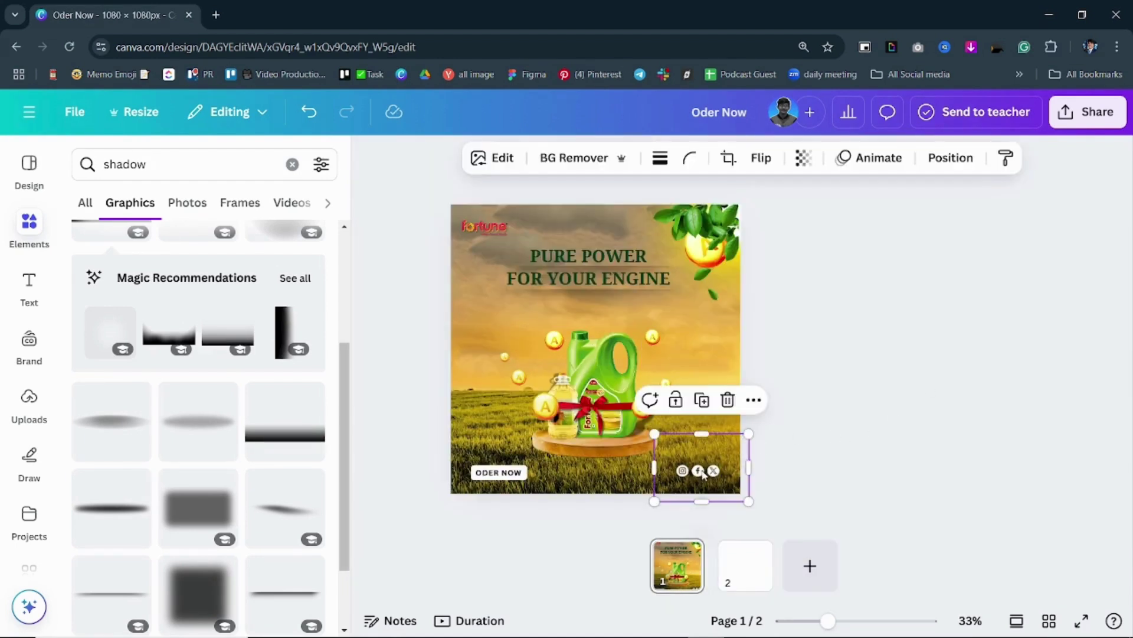
left_click_drag(656, 432, 653, 432)
left_click(940, 400)
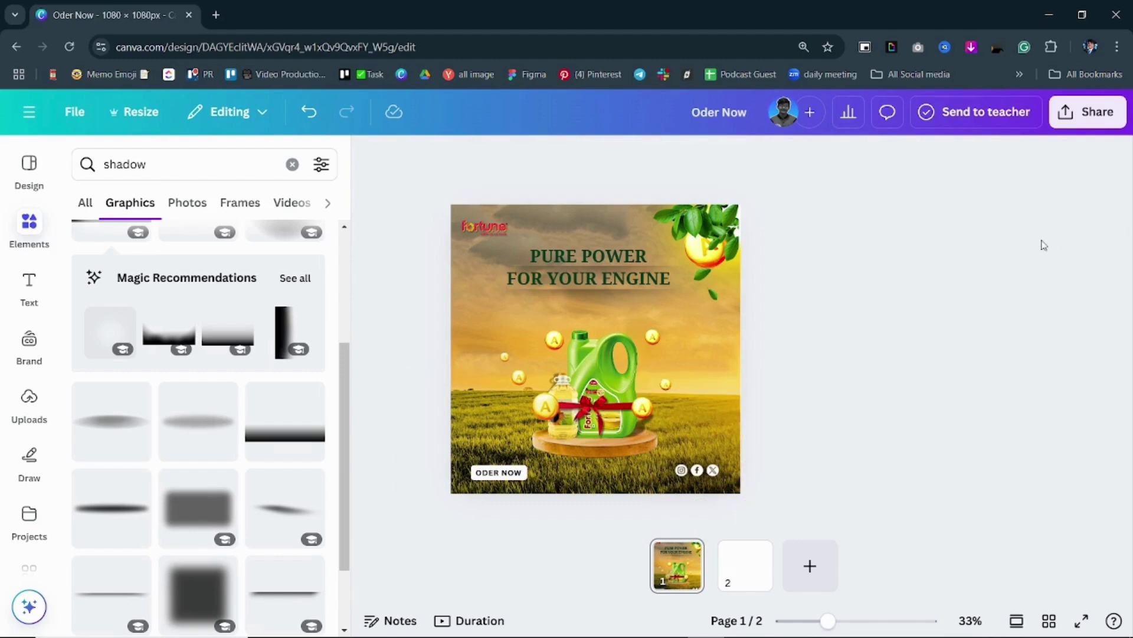
Step: Download only page 1 as a 1,080 × 1,080 px PNG and save it in the Downloads folder
left_click(1066, 118)
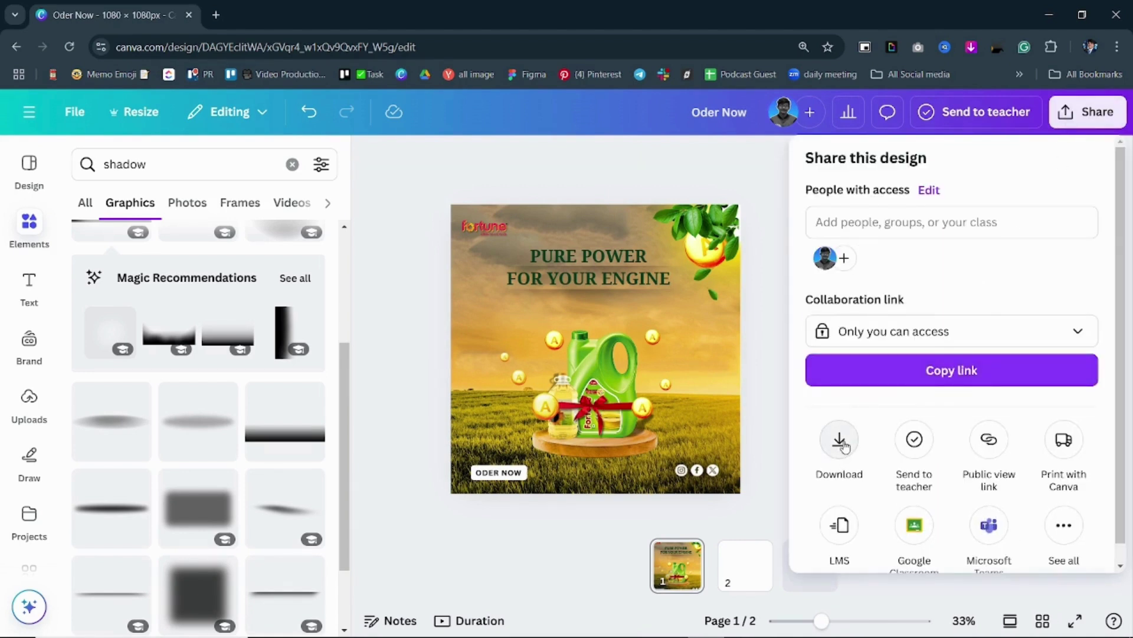
left_click(840, 443)
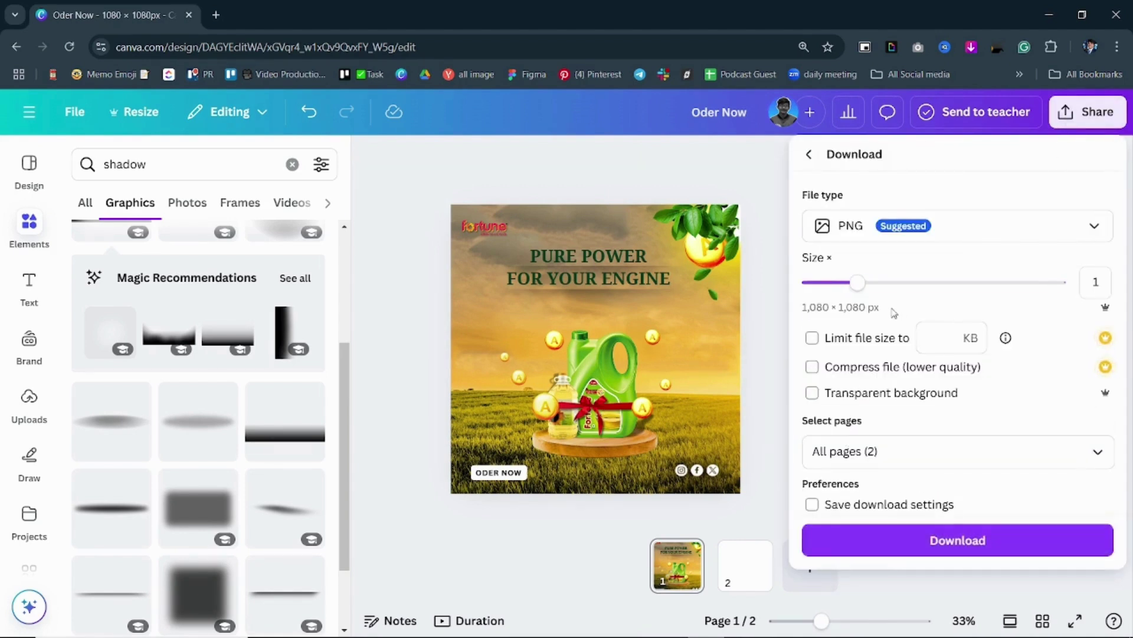
left_click(826, 451)
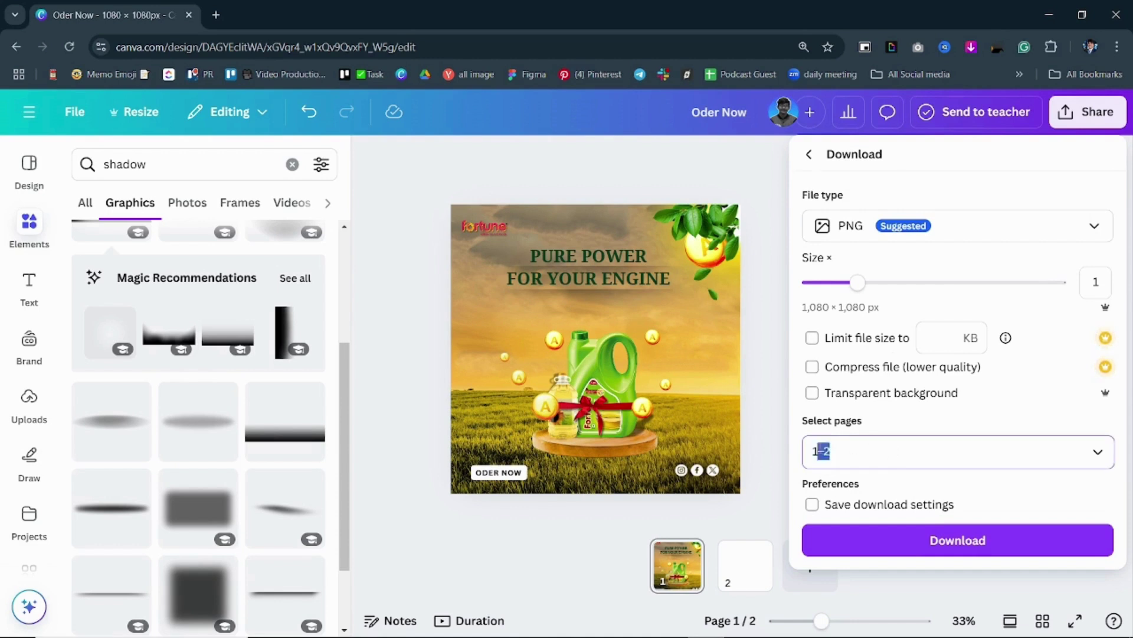
type("1")
left_click(859, 539)
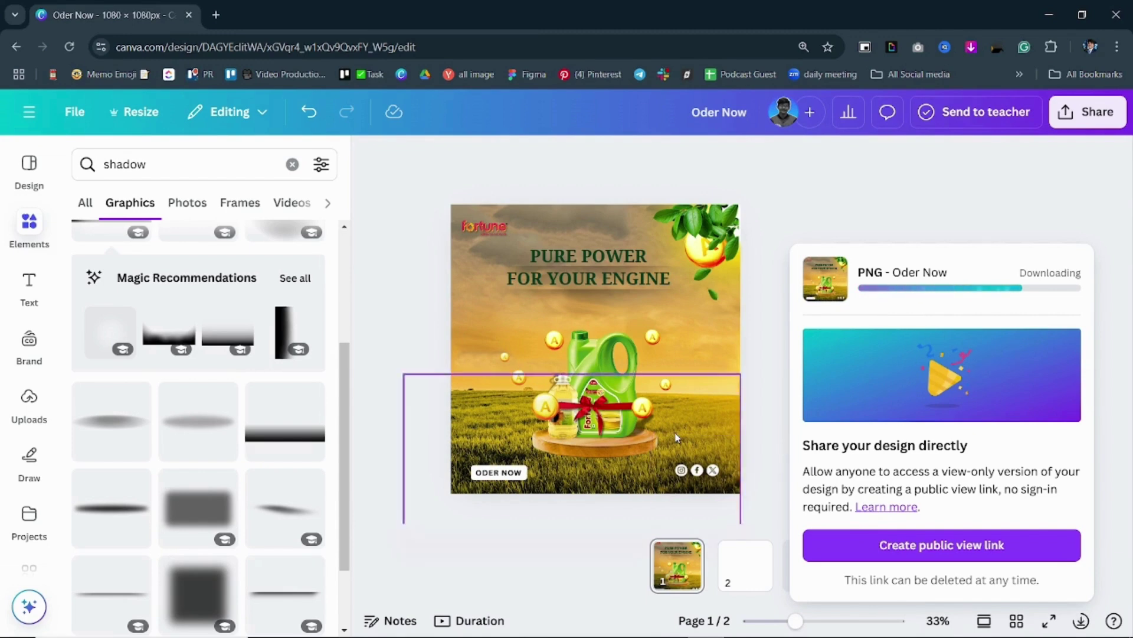
key("Return")
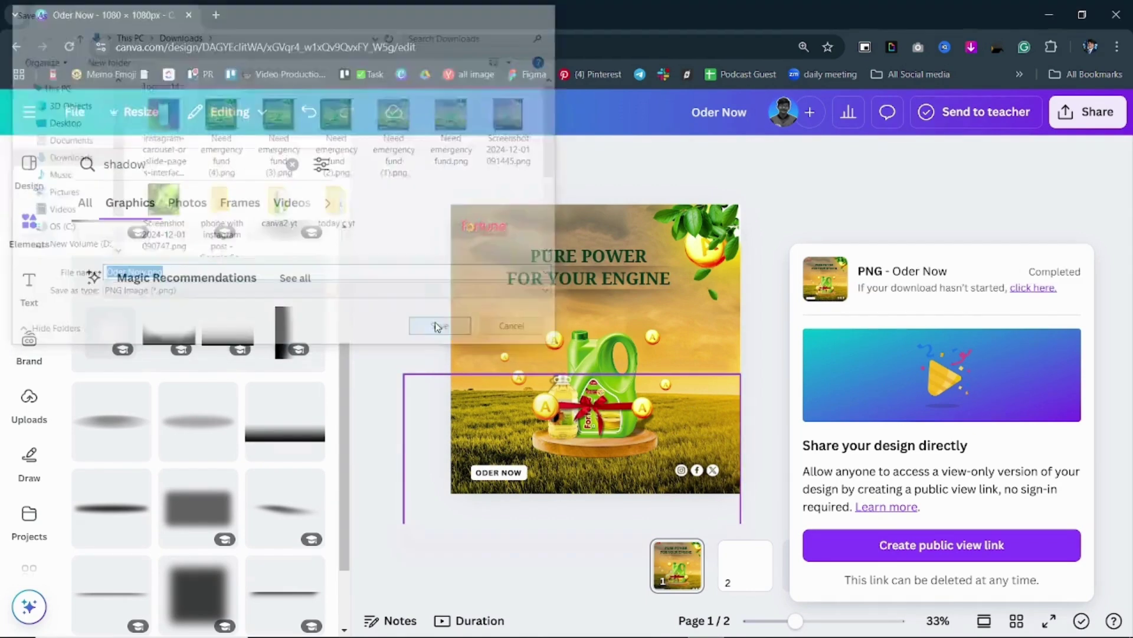
Step: Upload the exported poster PNG to the project and place it on a new third page
left_click_drag(880, 83, 172, 282)
left_click(26, 342)
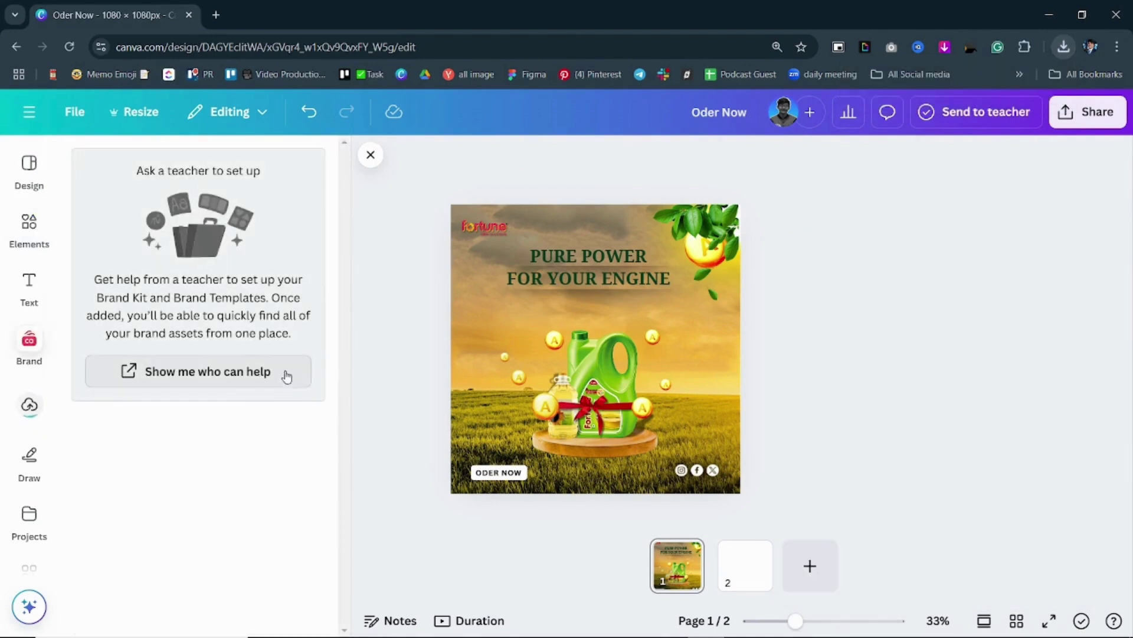
left_click(36, 405)
left_click(114, 328)
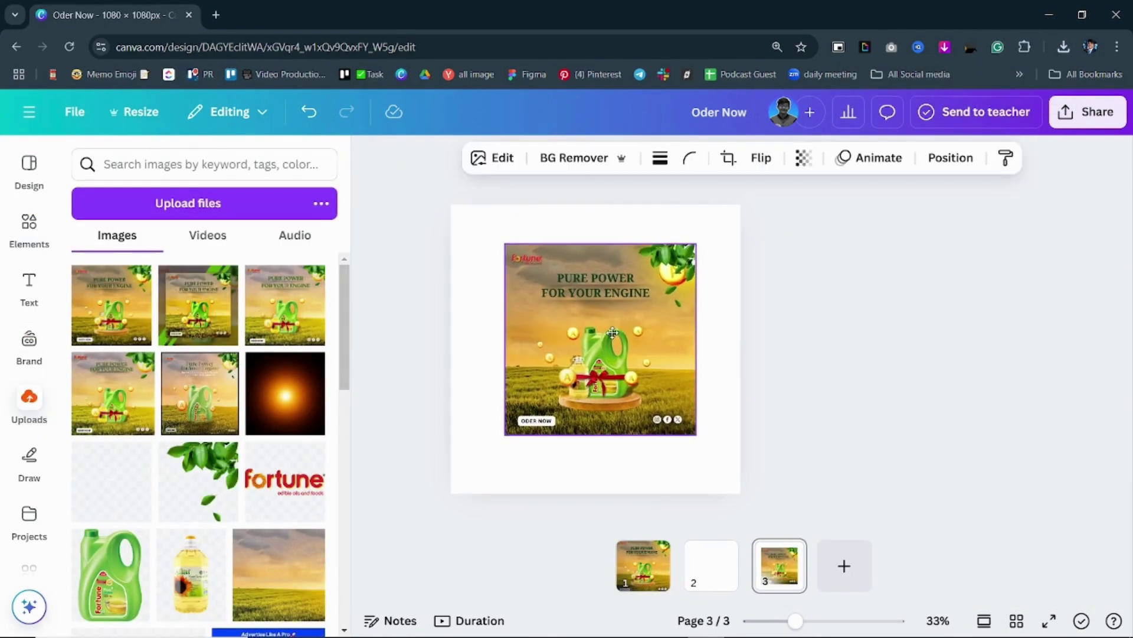
left_click_drag(696, 434, 696, 433)
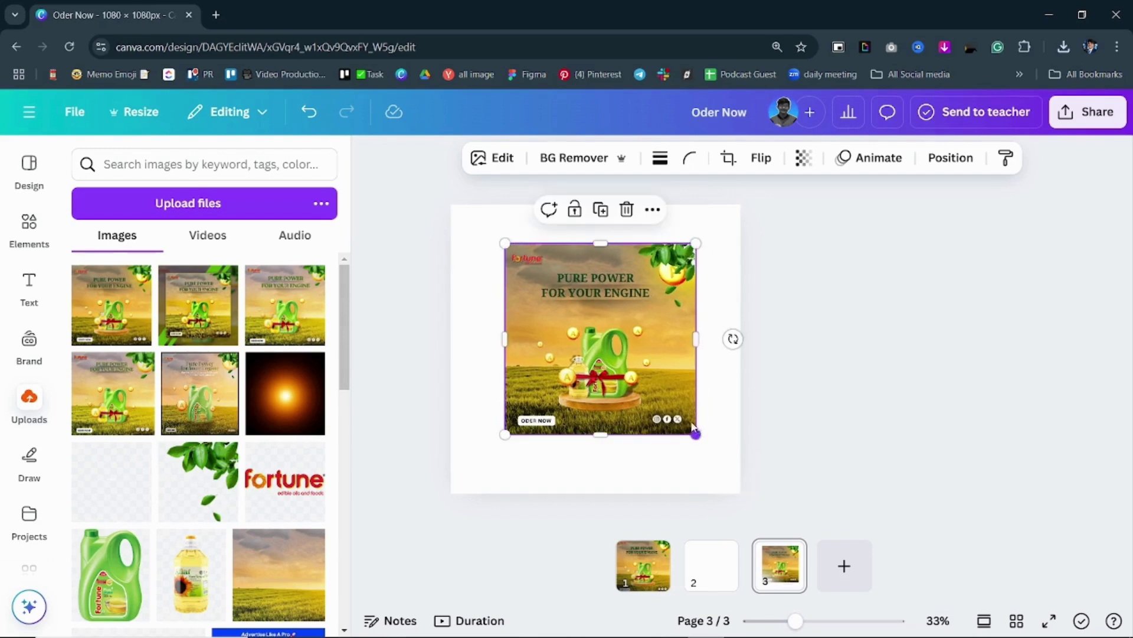
Step: Apply the Glow shadow effect to the poster image on page 3
left_click(490, 170)
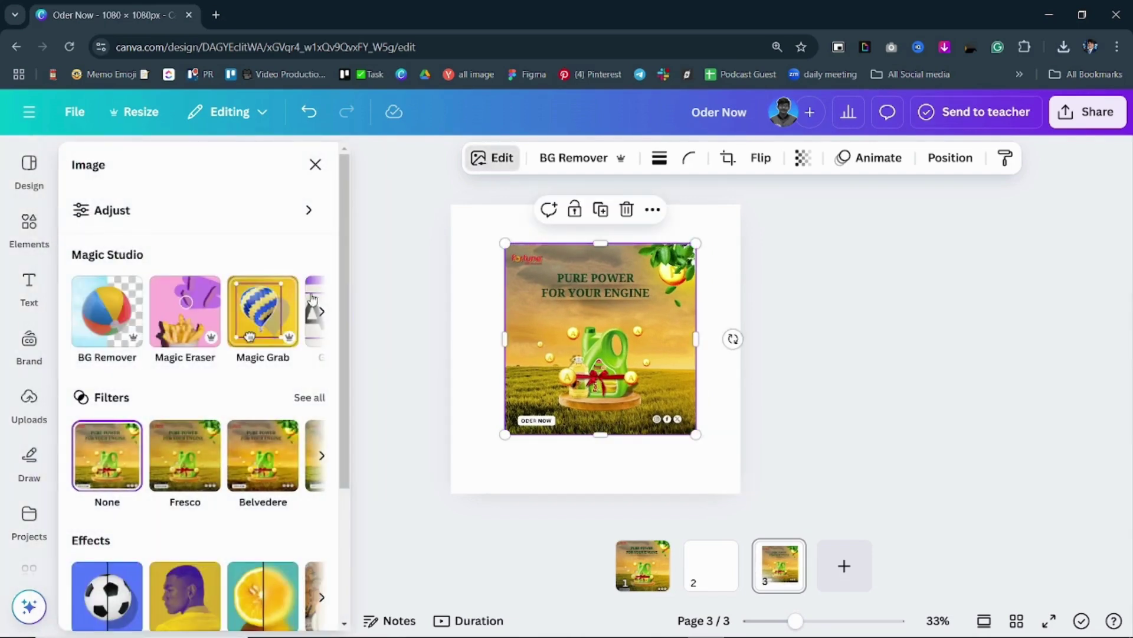
scroll(353, 380, "down", 3)
scroll(353, 381, "down", 1)
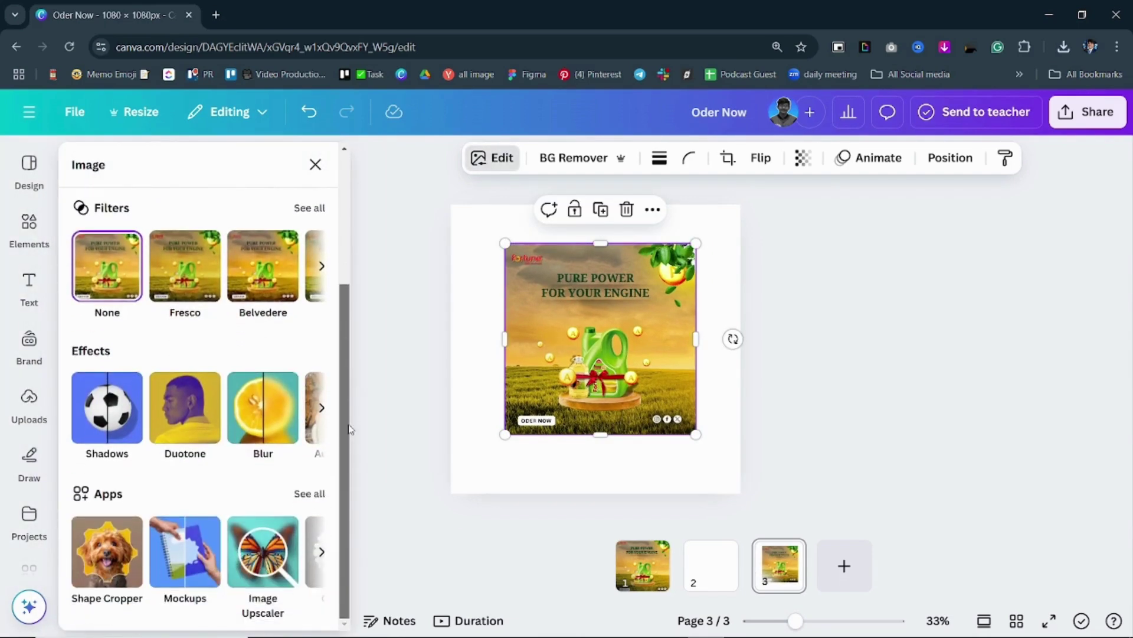
left_click(107, 420)
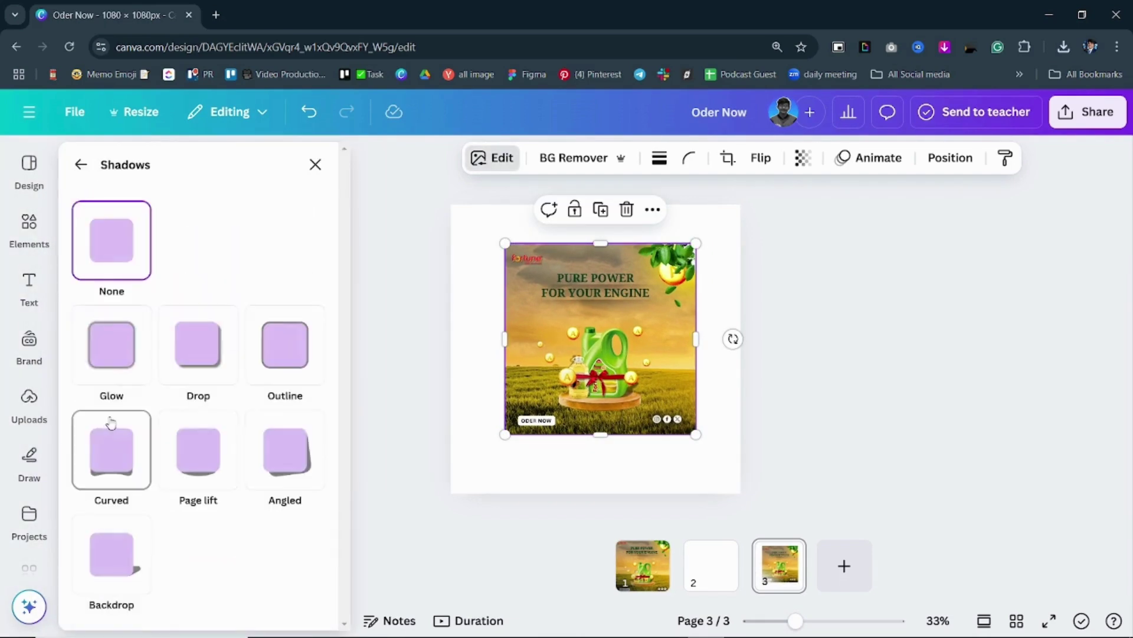
left_click(111, 361)
scroll(324, 475, "down", 4)
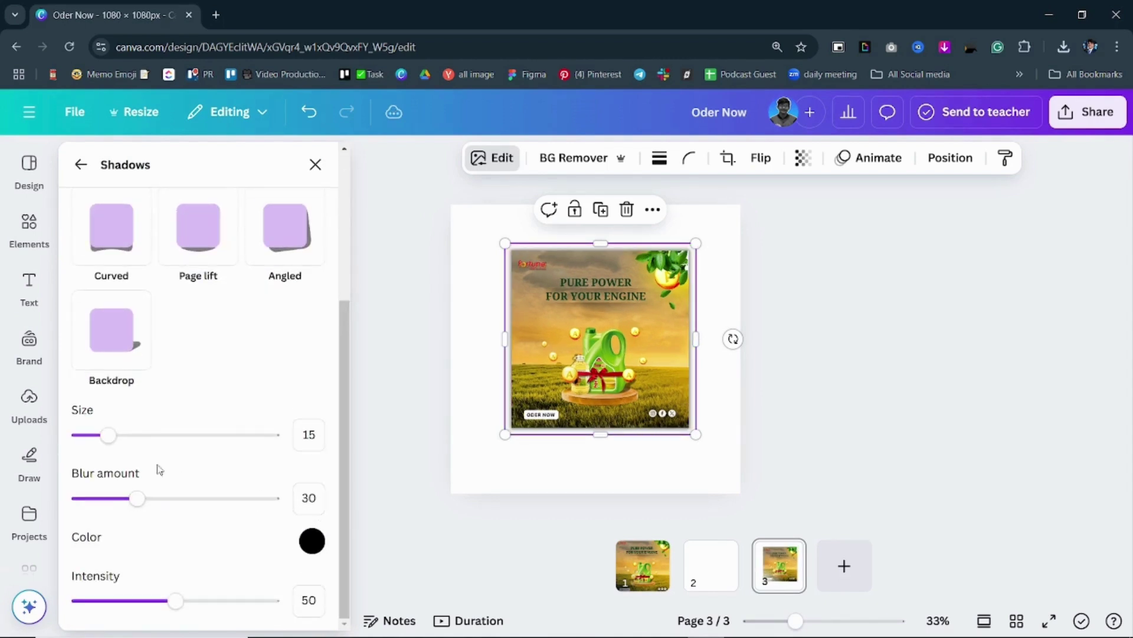
Step: Set the glow shadow to size 47, blur amount 68 and intensity 42
left_click_drag(109, 437, 170, 434)
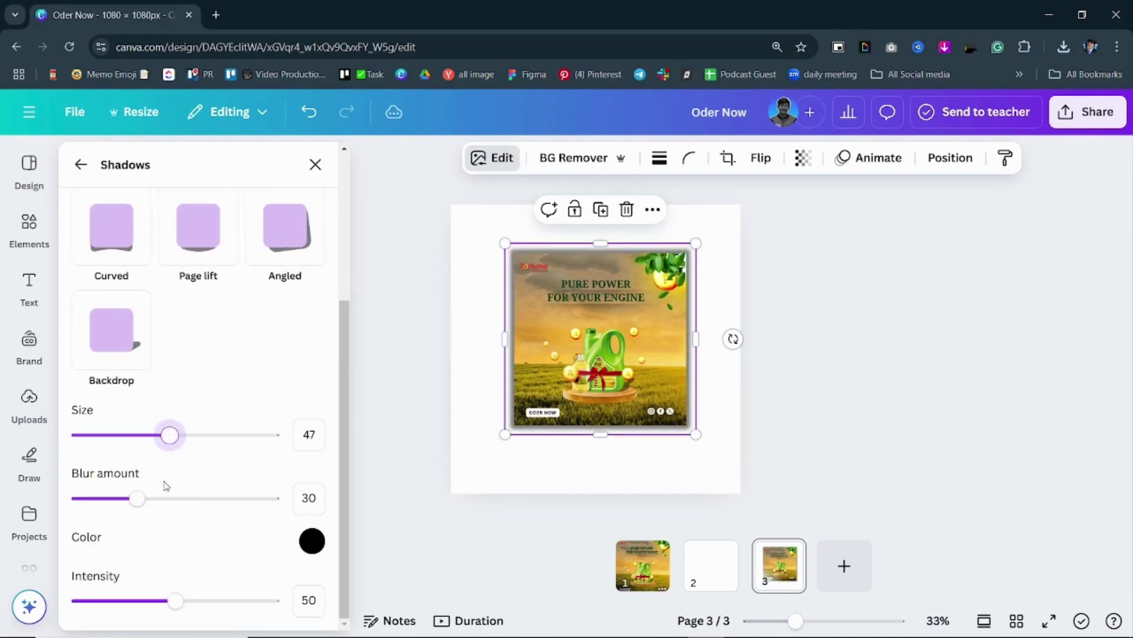
left_click_drag(175, 601, 206, 601)
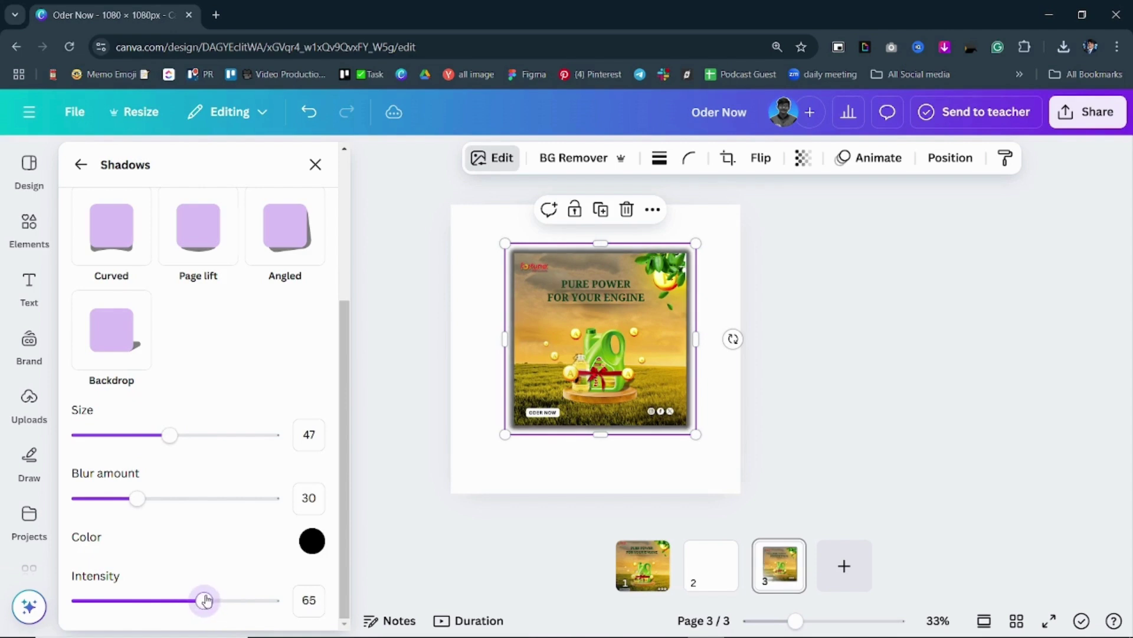
left_click_drag(140, 500, 213, 498)
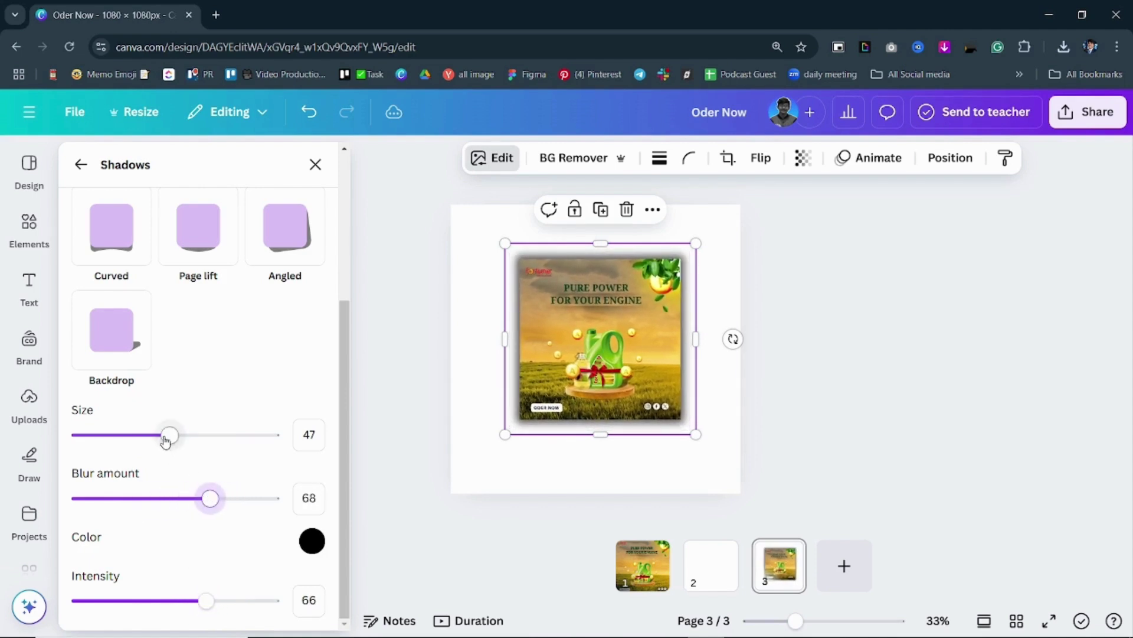
left_click_drag(198, 597, 161, 602)
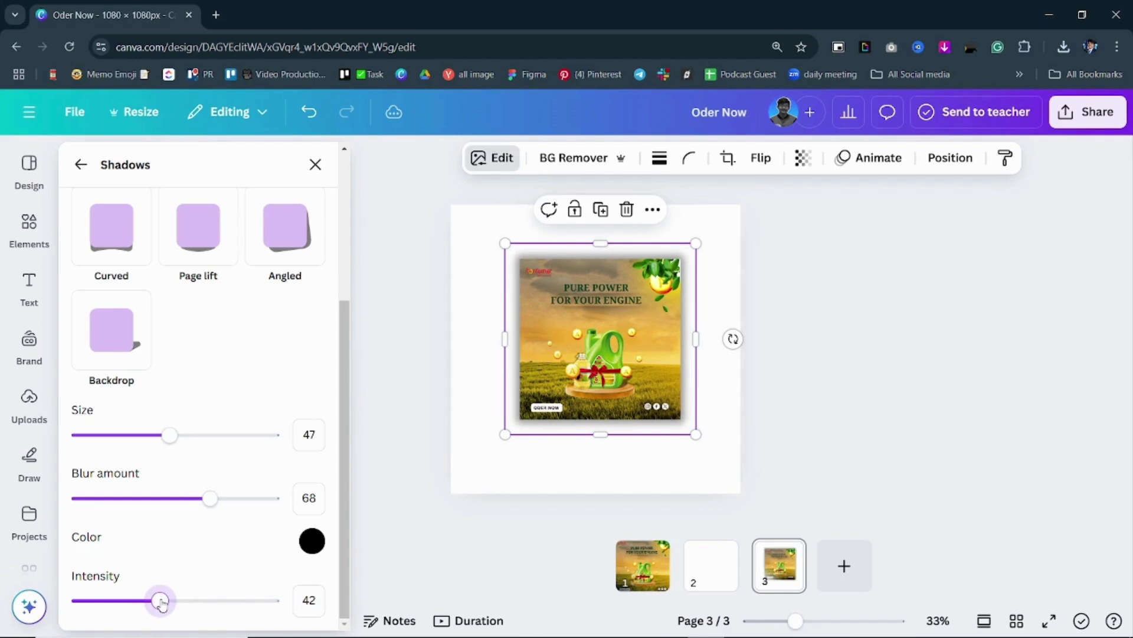
left_click(863, 410)
Step: Slightly enlarge the shadowed poster image, centre it on page 3 and duplicate it
left_click(678, 391)
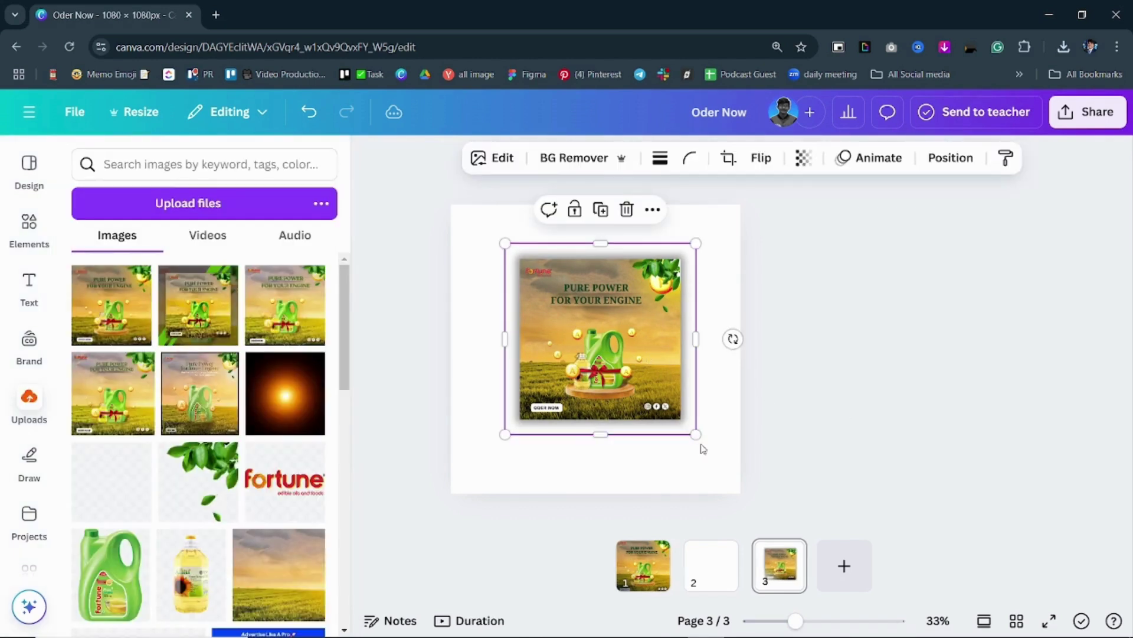
left_click_drag(698, 435, 719, 458)
left_click_drag(693, 403, 677, 401)
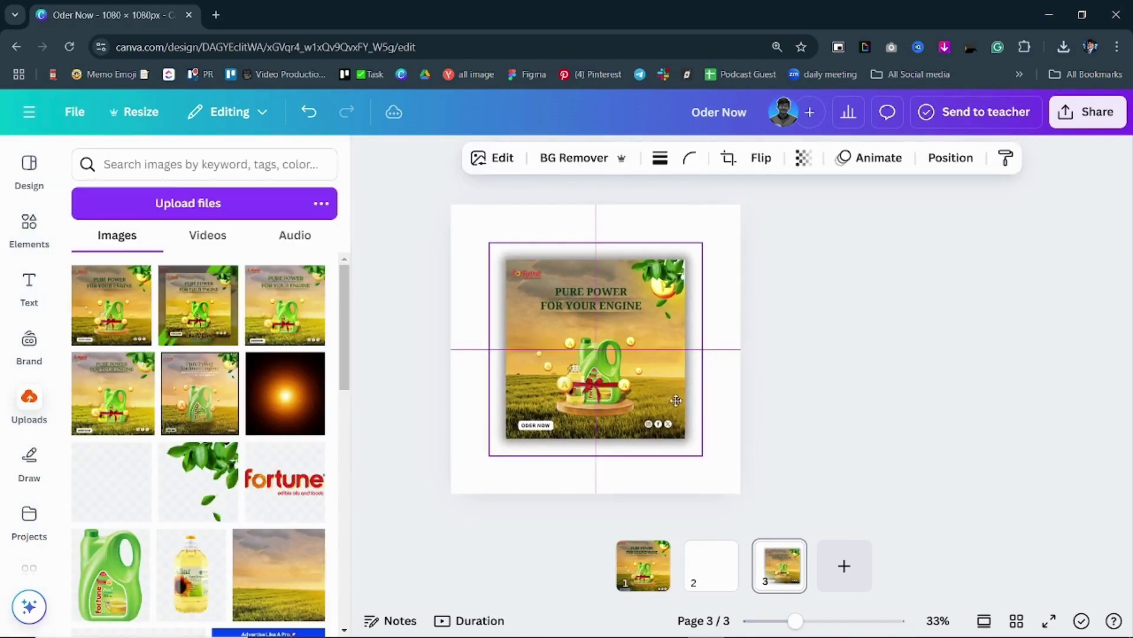
left_click(814, 368)
left_click(592, 328)
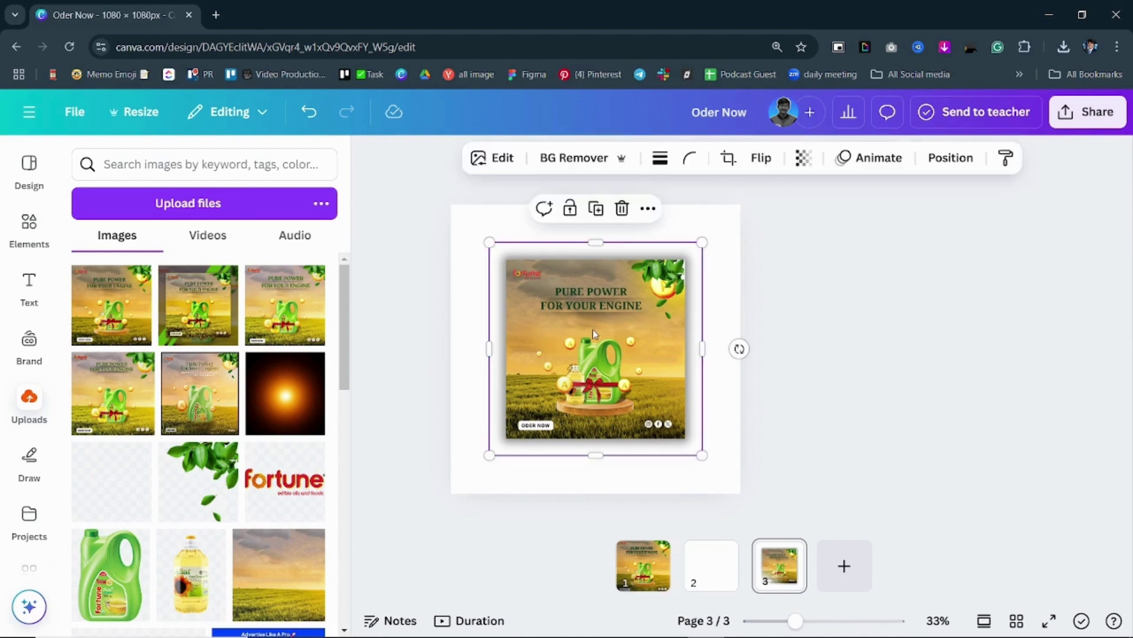
left_click(595, 217)
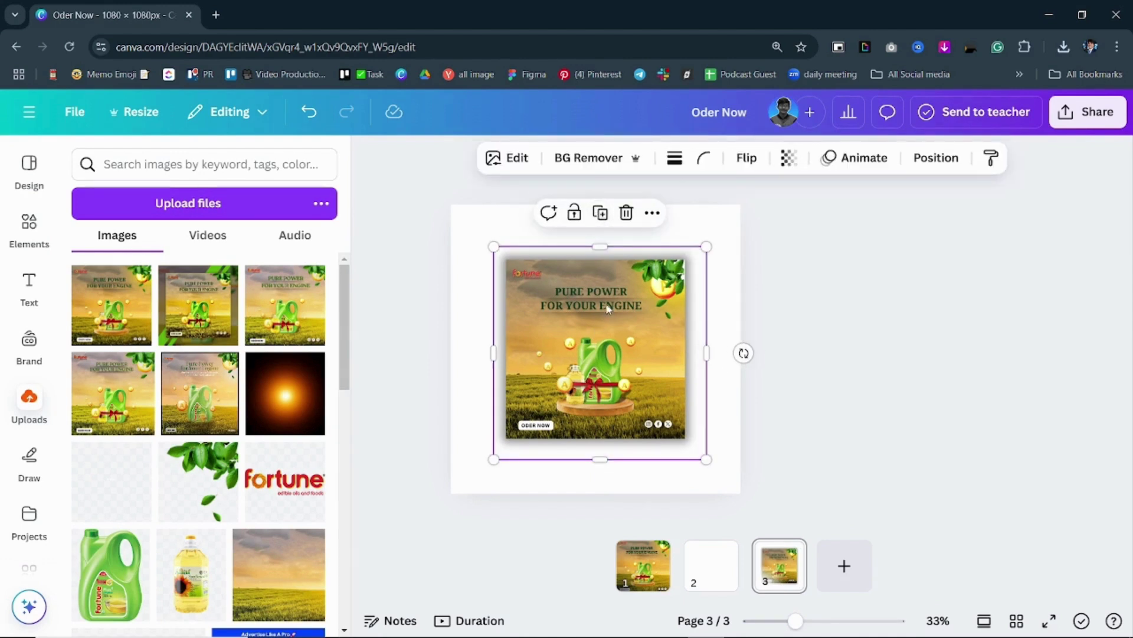
Step: Set the background colour of page 3 to black
left_click(472, 216)
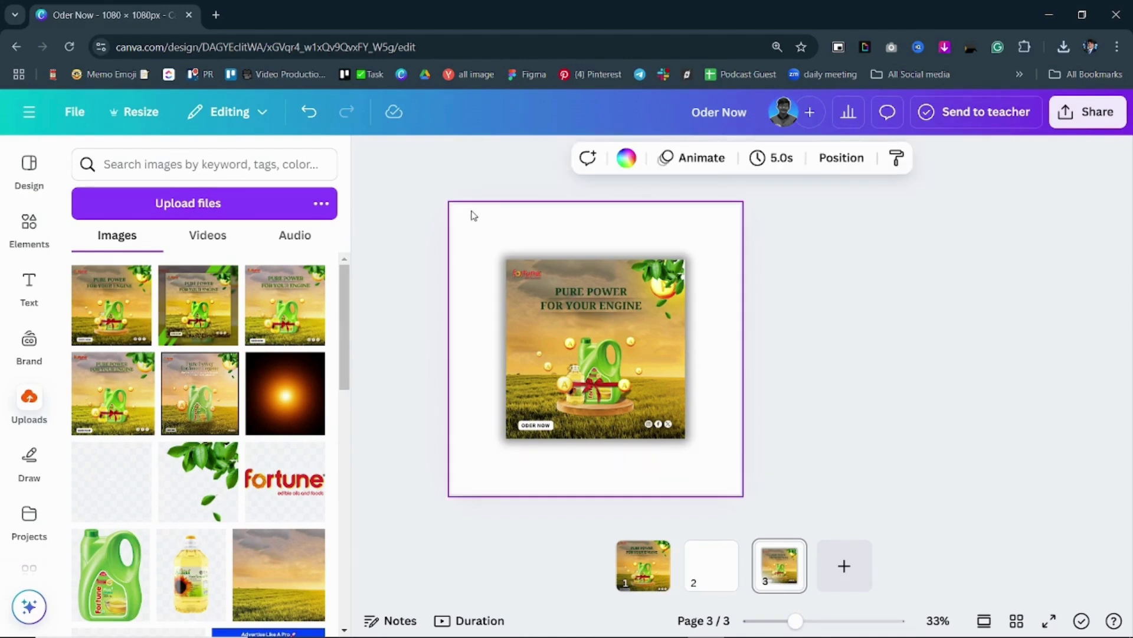
left_click(626, 158)
left_click(133, 287)
Step: Enlarge the duplicated poster image until it covers the whole page and send it to the back
left_click_drag(603, 320, 530, 244)
left_click_drag(635, 388, 770, 522)
right_click(691, 438)
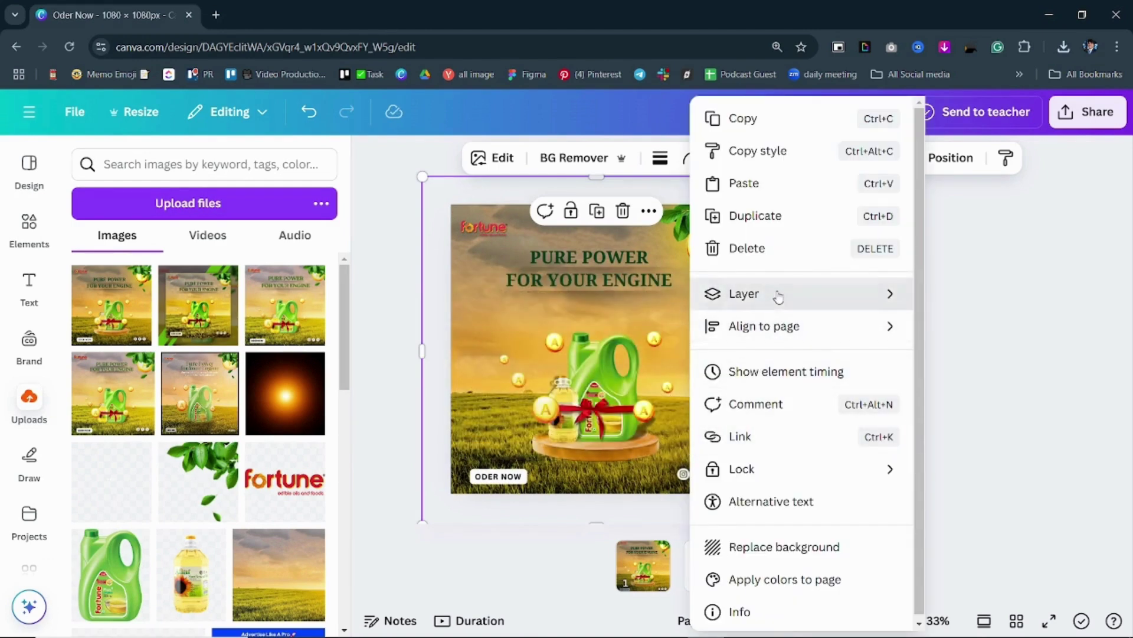
mouse_move(754, 301)
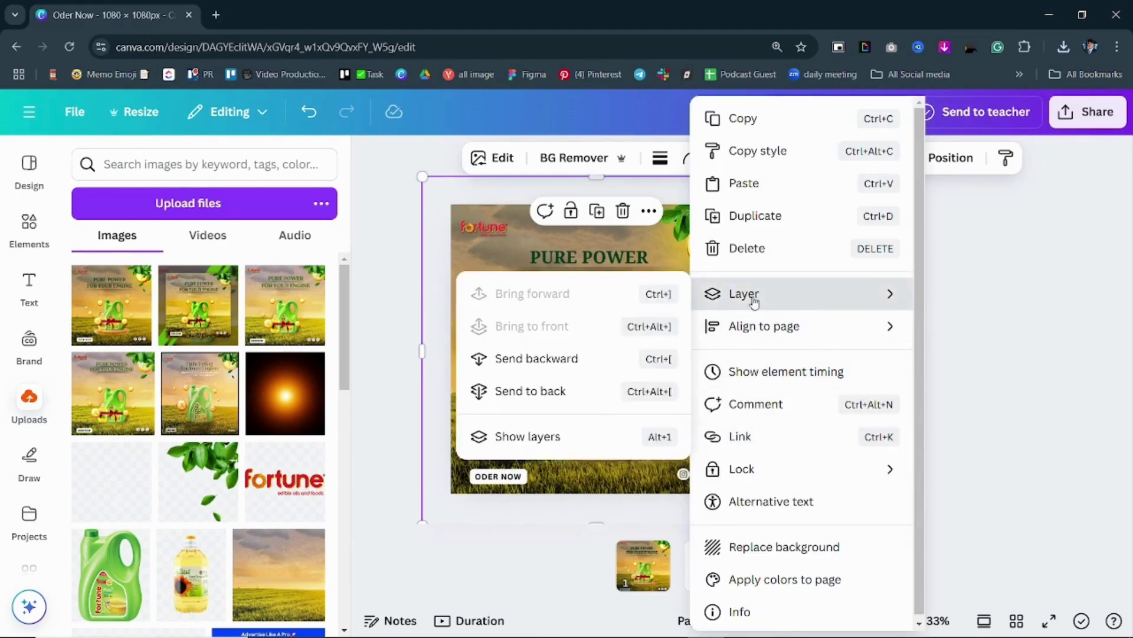
left_click(531, 392)
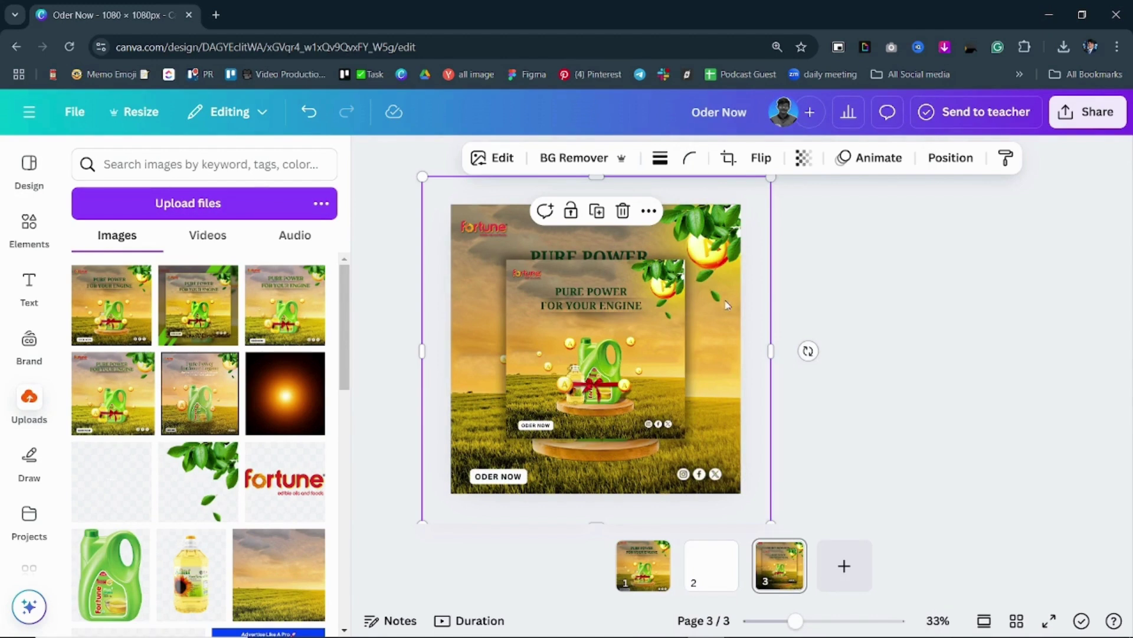
Step: Readjust the size and position of the rear poster copy so it fills page 3 edge to edge
left_click_drag(768, 179, 751, 196)
mouse_move(719, 237)
left_mouse_down()
mouse_move(727, 220)
mouse_move(715, 221)
left_mouse_up()
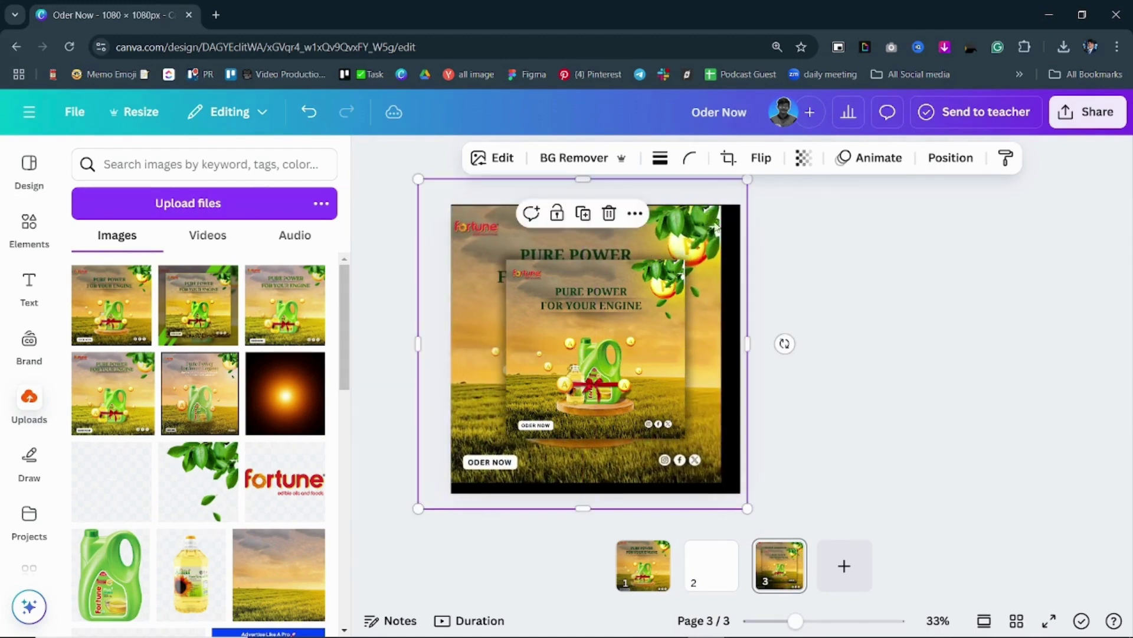
left_click_drag(748, 509, 772, 524)
left_click_drag(732, 457, 736, 450)
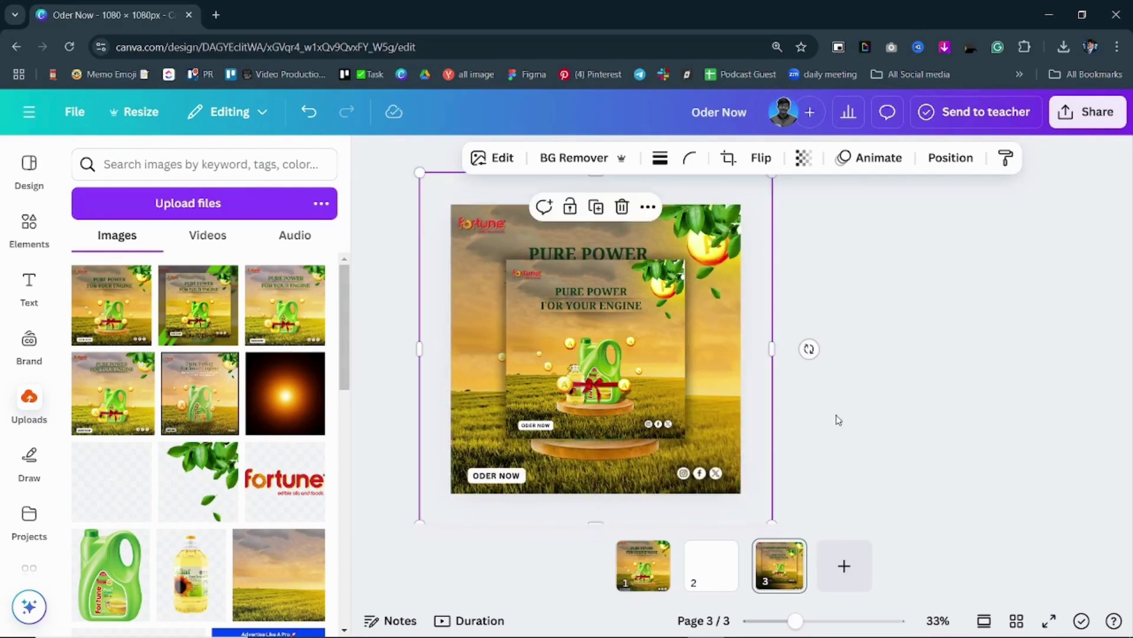
Step: Blur the whole rear poster copy on page 3 with an intensity of 41
left_click(503, 158)
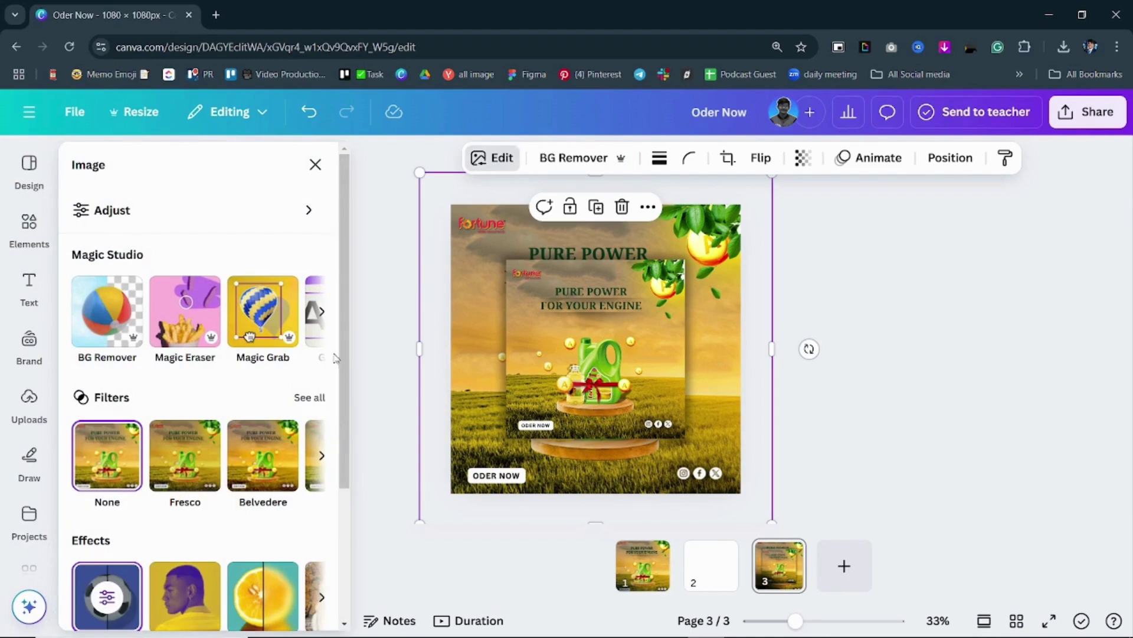
scroll(334, 358, "down", 3)
left_click(270, 426)
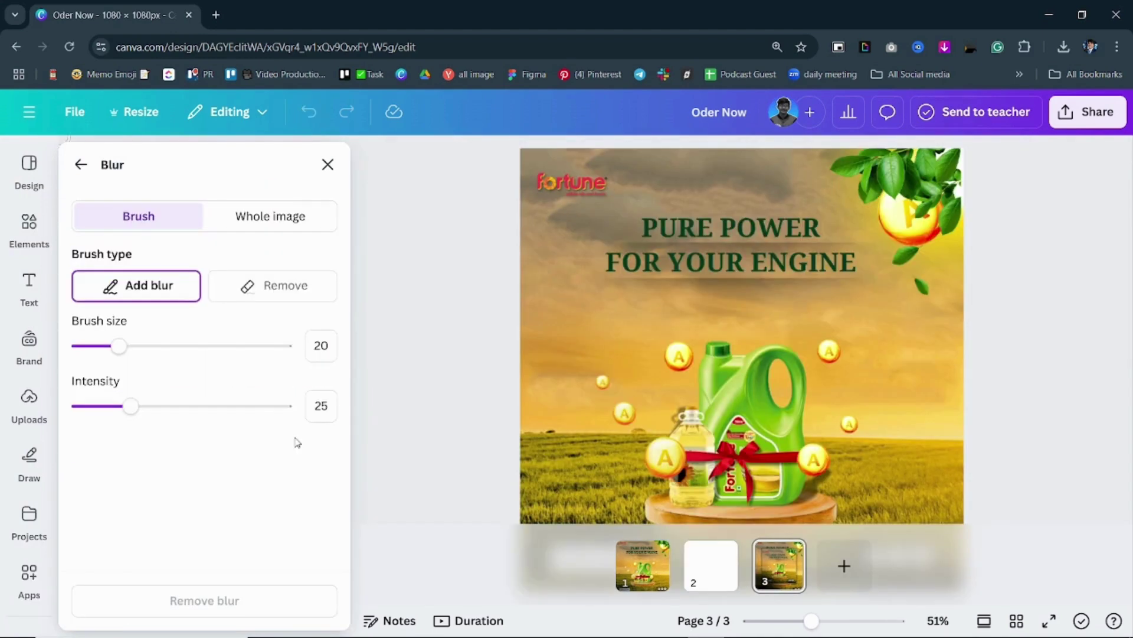
left_click(257, 214)
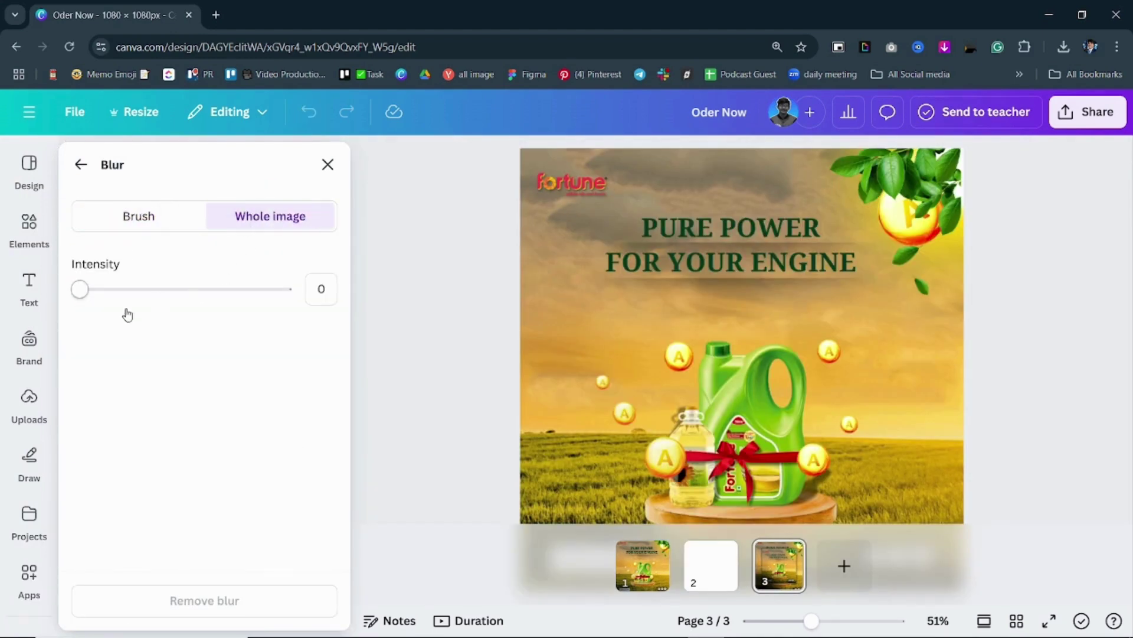
left_click_drag(81, 295, 168, 283)
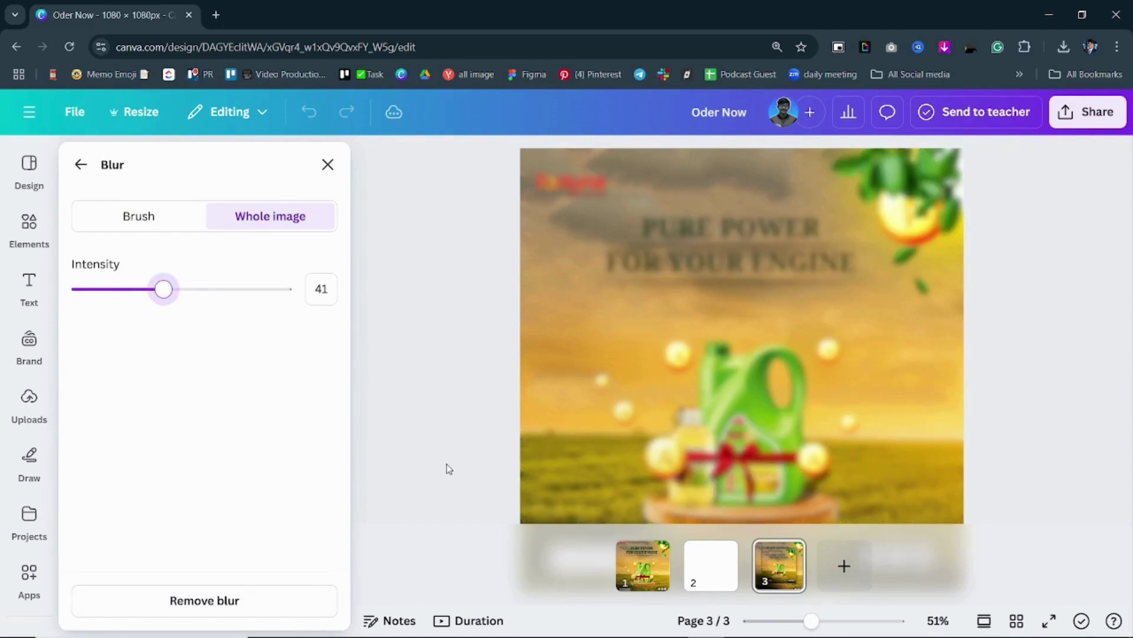
left_click(327, 165)
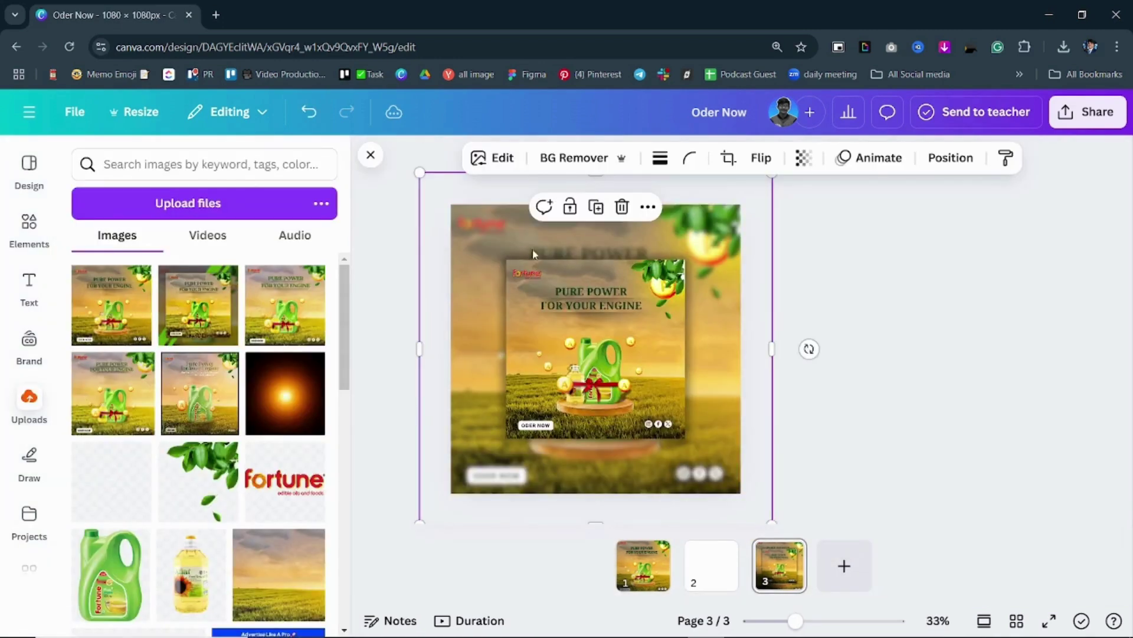
Step: Set the transparency of the blurred rear poster copy to 69
left_click(811, 262)
left_click(725, 239)
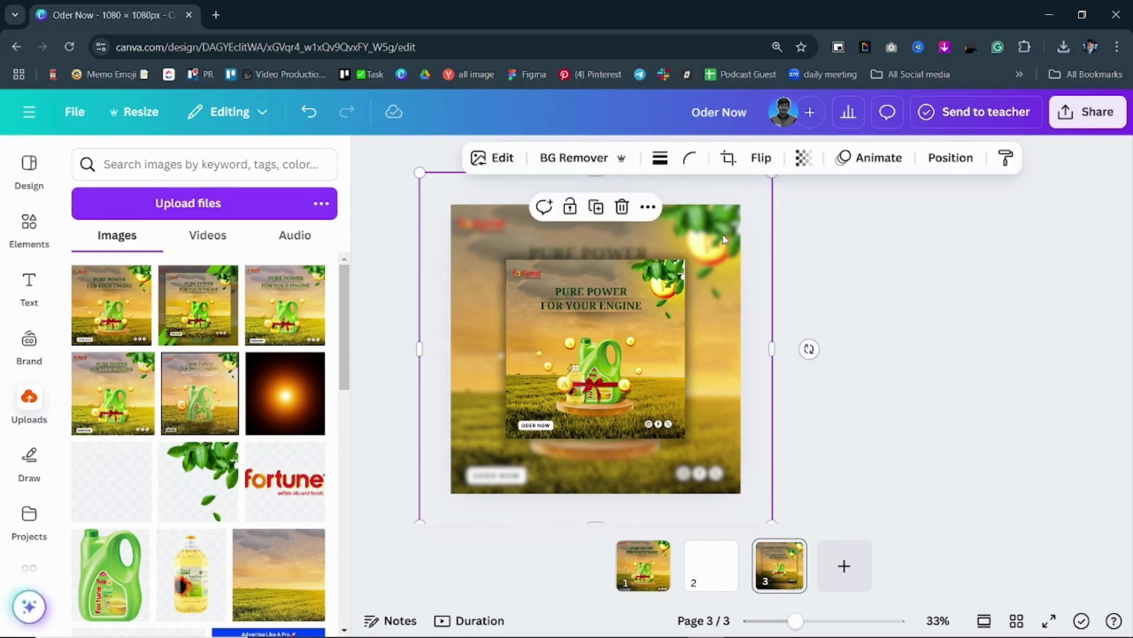
left_click(804, 158)
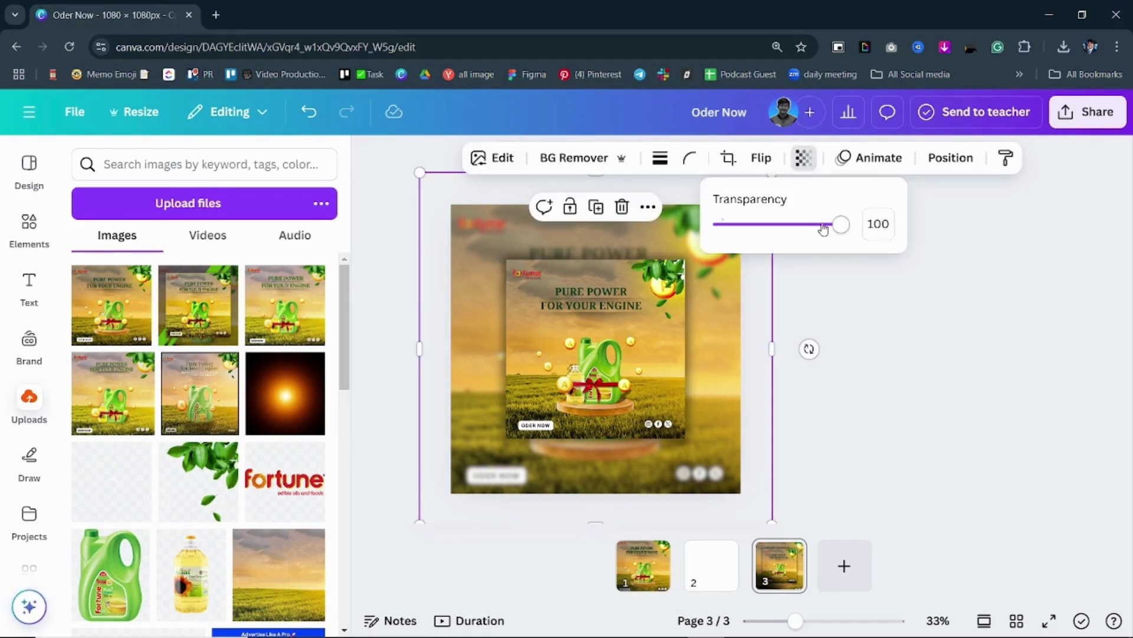
left_click_drag(824, 229, 807, 233)
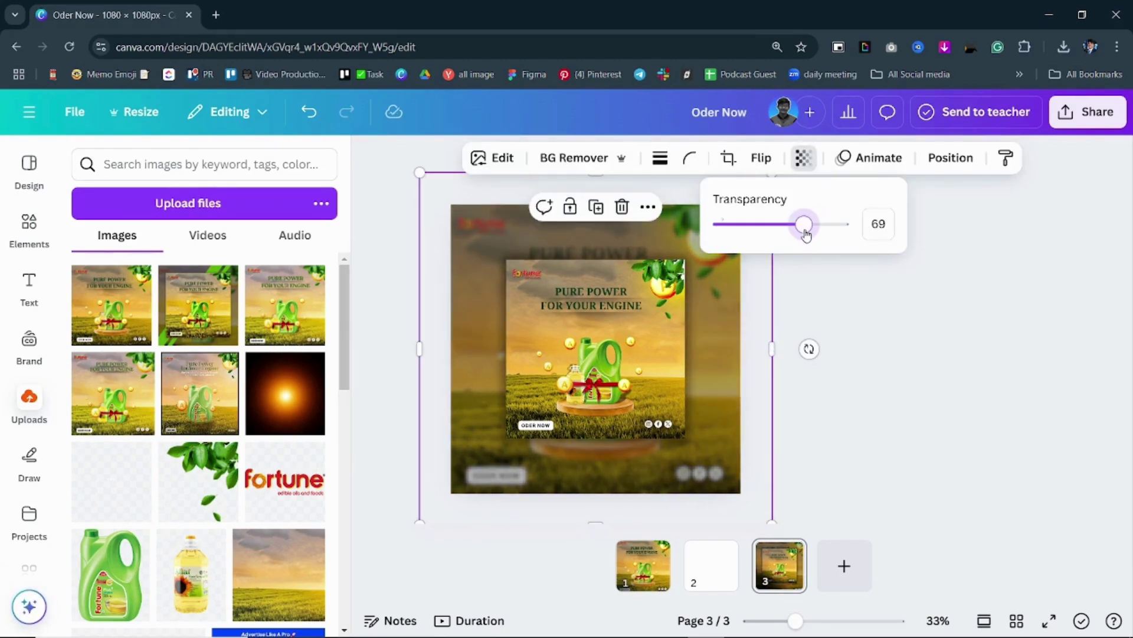
left_click(909, 352)
Step: Enlarge the shadowed front poster until its frame nearly fills page 3 and centre it on the page
left_click(635, 351)
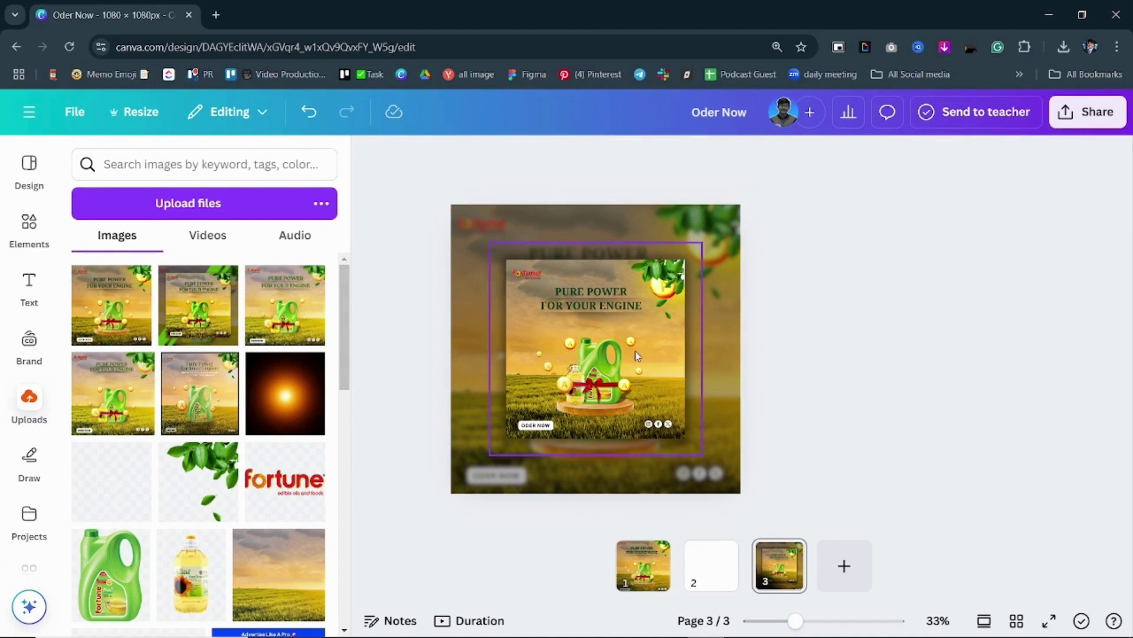
left_click_drag(701, 453, 739, 491)
left_click_drag(657, 402, 642, 386)
left_click(863, 370)
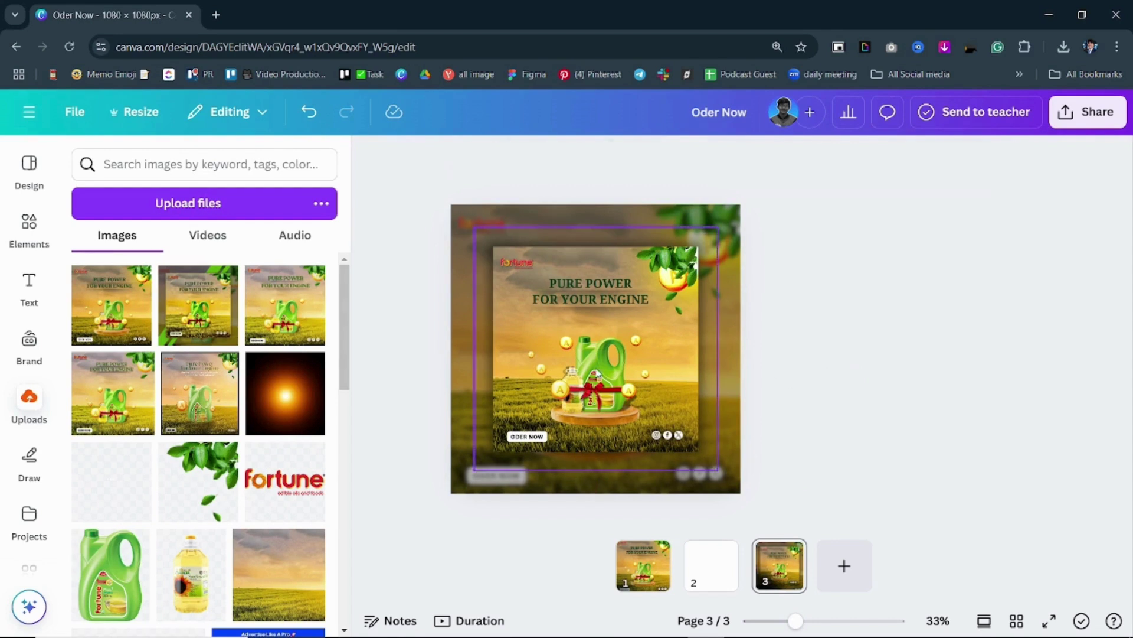
left_click(714, 449)
left_click_drag(717, 470, 729, 483)
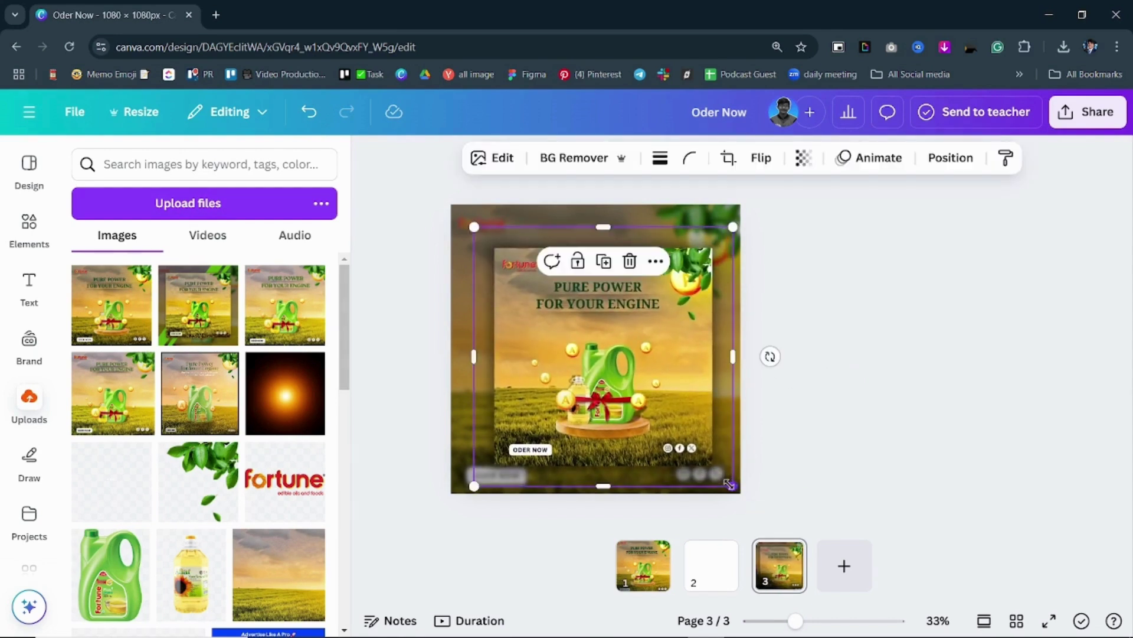
left_click_drag(701, 427, 694, 419)
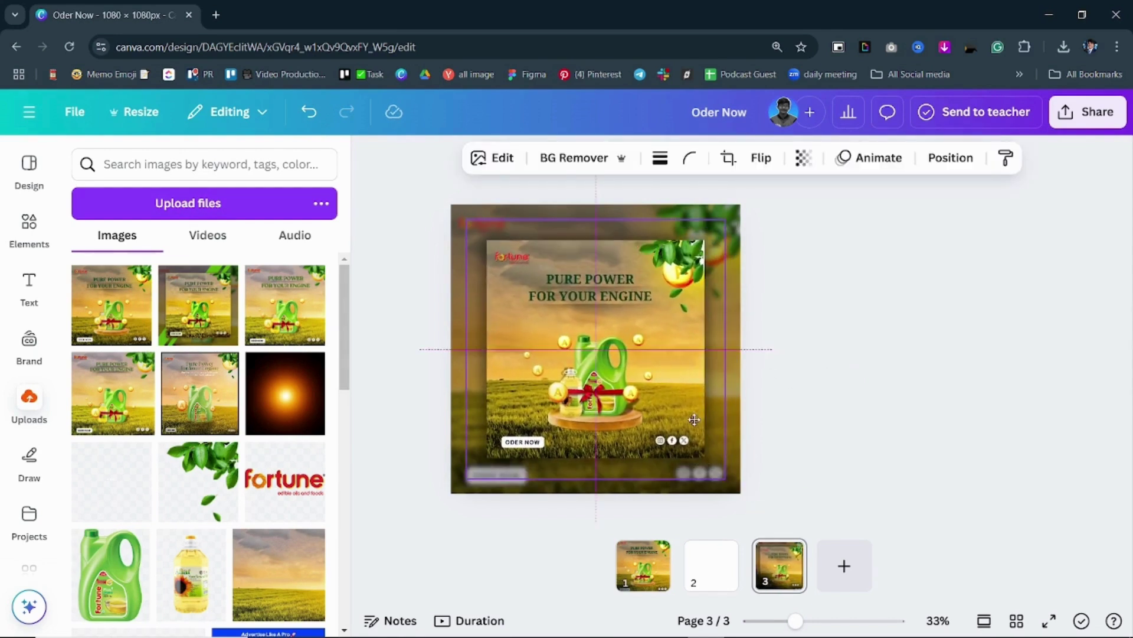
left_click(869, 396)
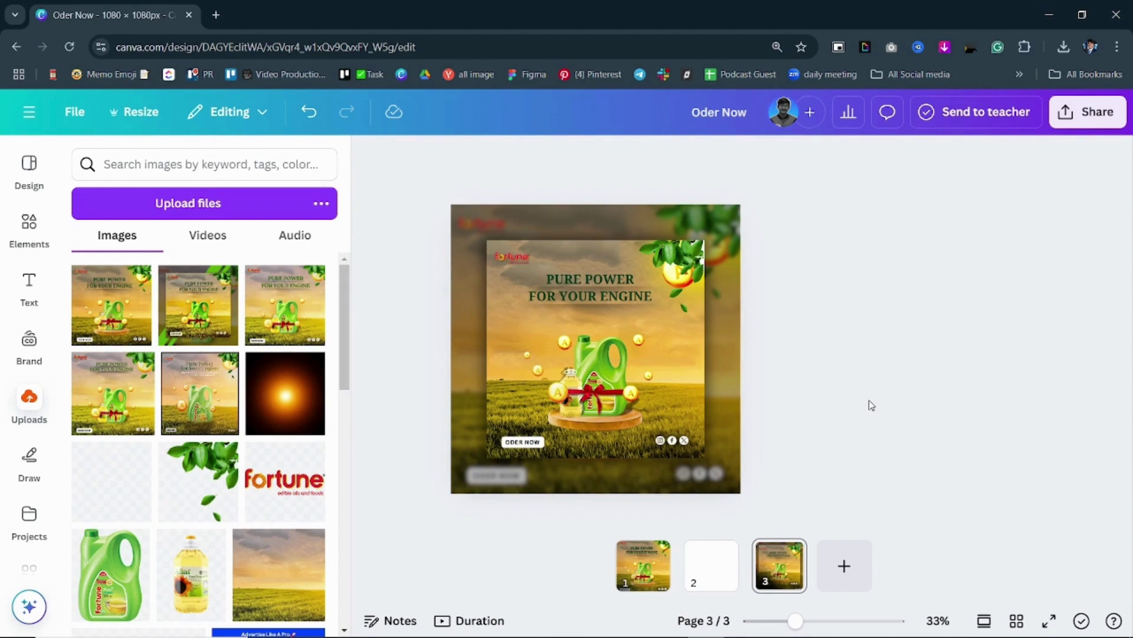
Step: Set the contrast of the front poster image to 31
left_click(615, 337)
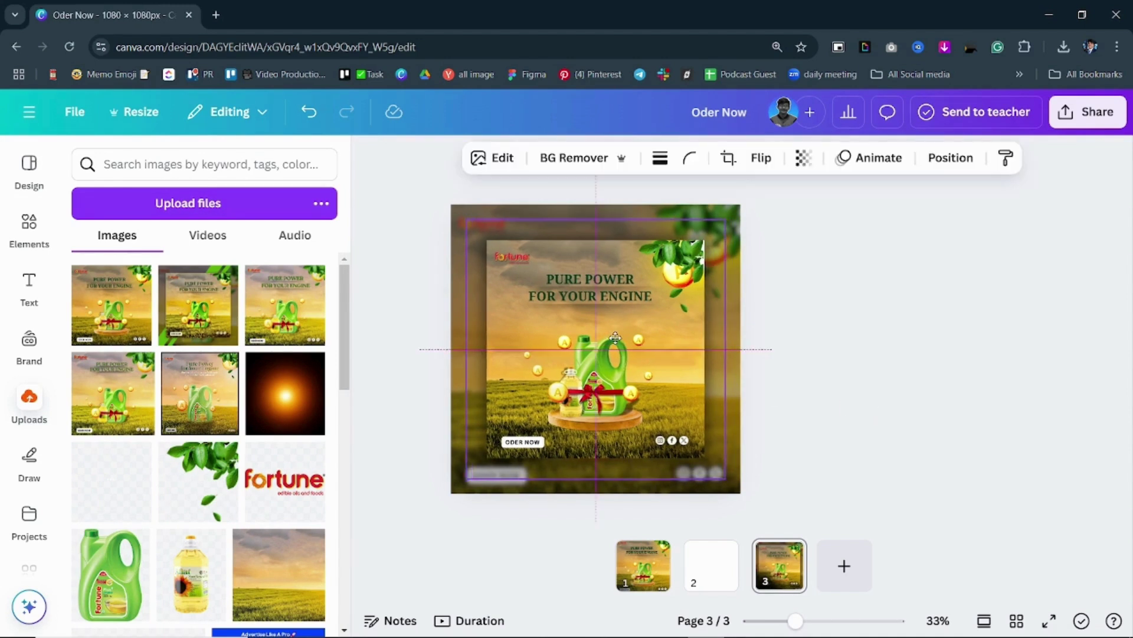
left_click(898, 298)
left_click(615, 354)
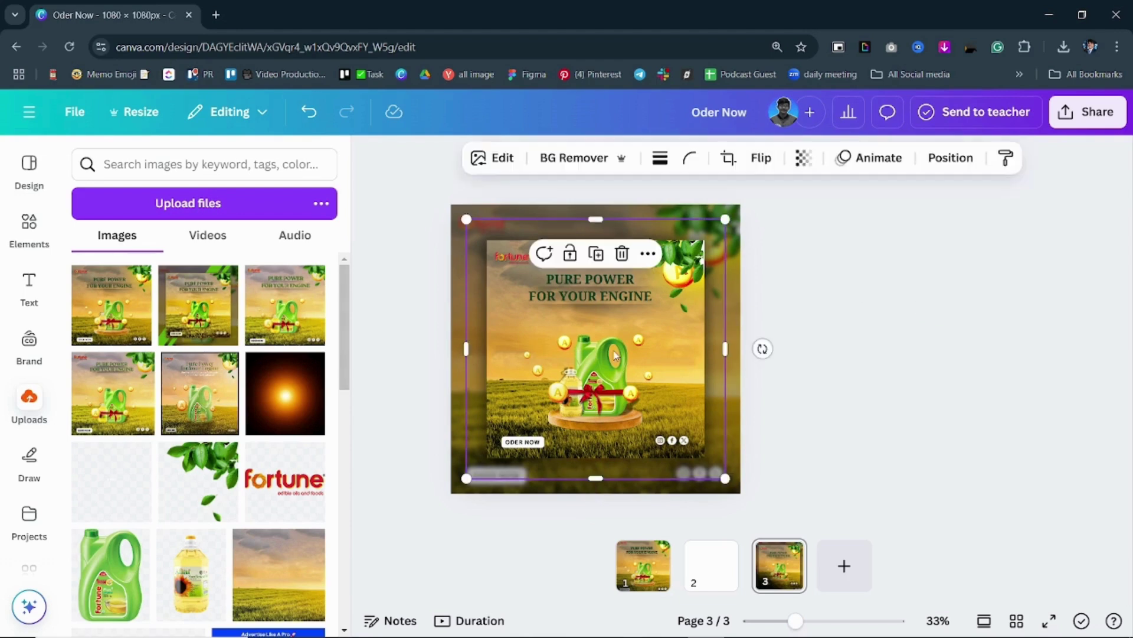
left_click(491, 160)
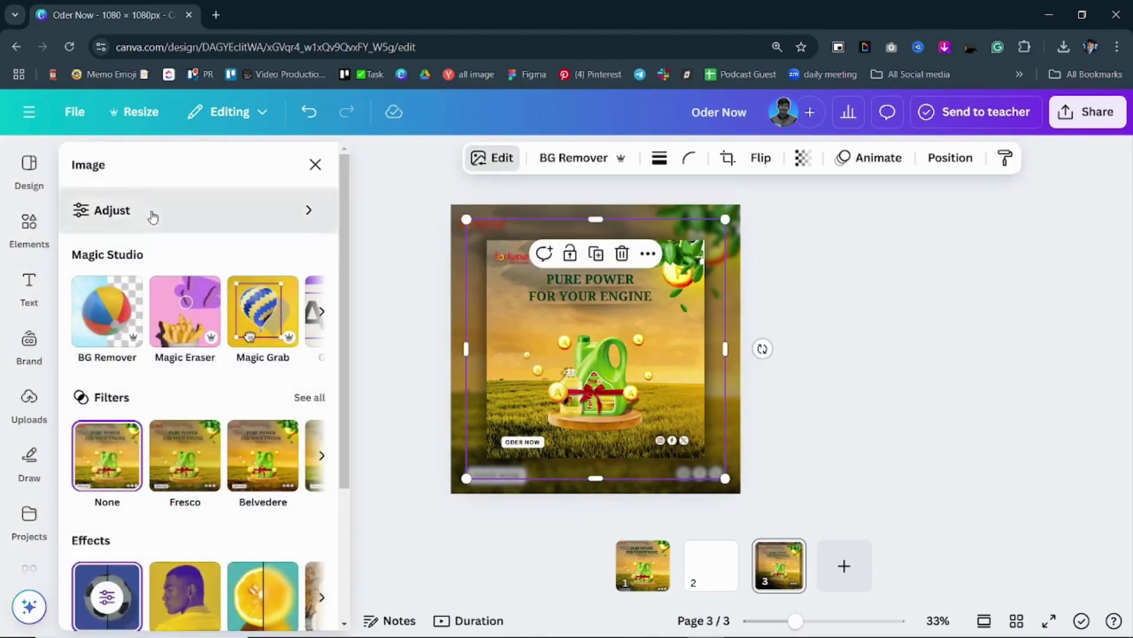
left_click(152, 213)
left_click_drag(179, 384, 207, 396)
Step: Adjust the front poster's light settings to highlights 3, shadows -10, blacks 12 and whites -13
scroll(338, 327, "down", 4)
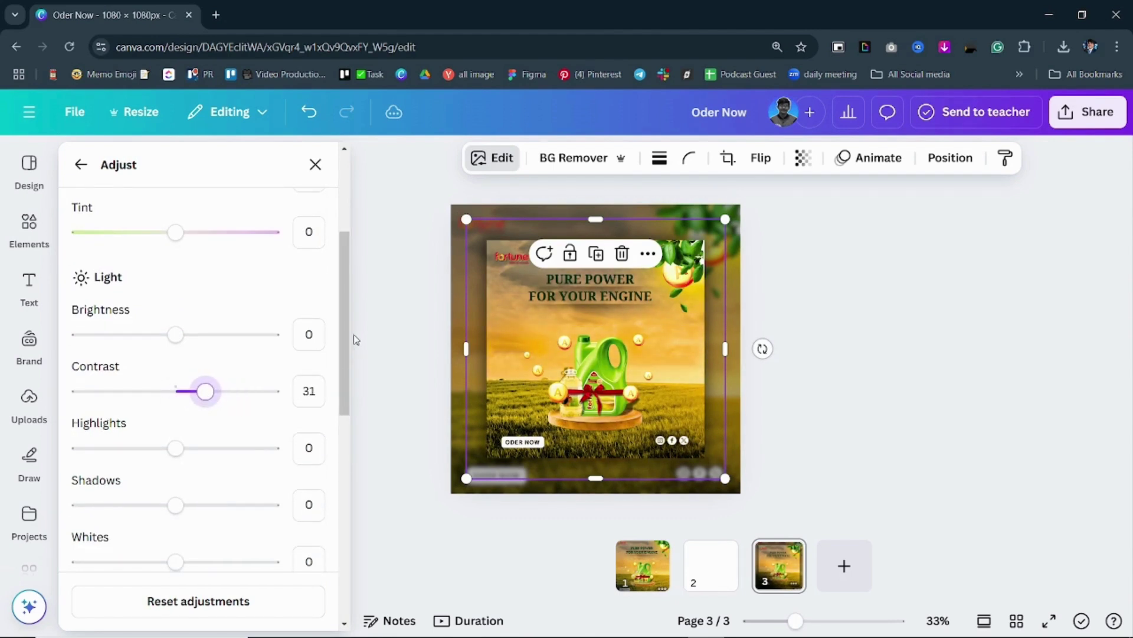
scroll(207, 348, "down", 3)
mouse_move(174, 353)
left_mouse_down()
mouse_move(218, 353)
mouse_move(177, 359)
mouse_move(167, 373)
mouse_move(181, 371)
left_mouse_up()
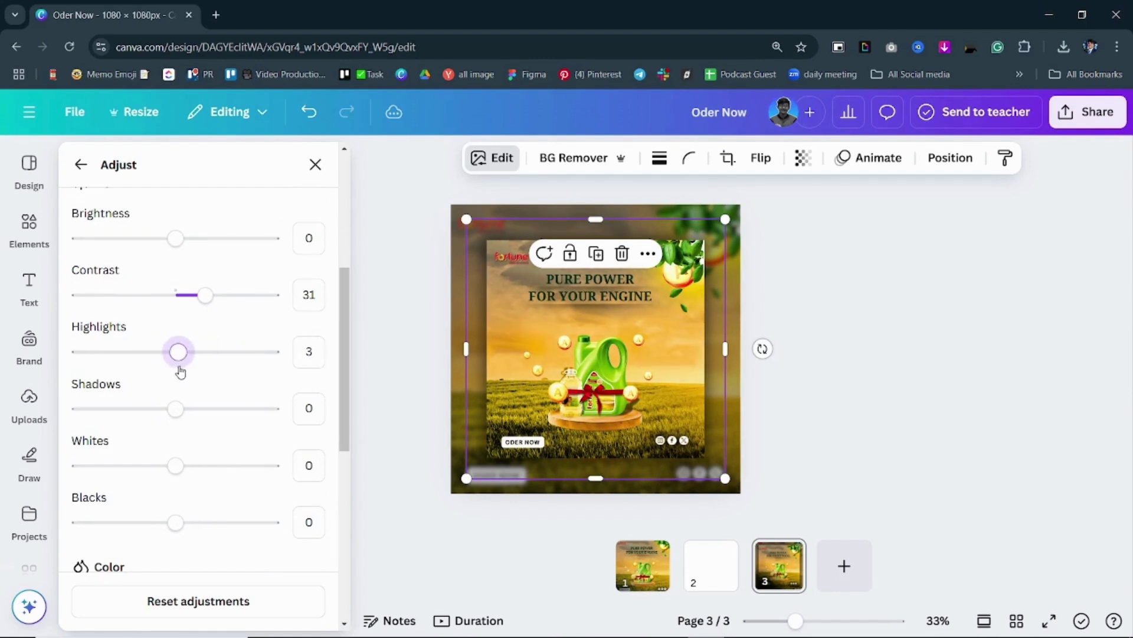
left_click_drag(178, 410, 185, 439)
scroll(344, 352, "down", 2)
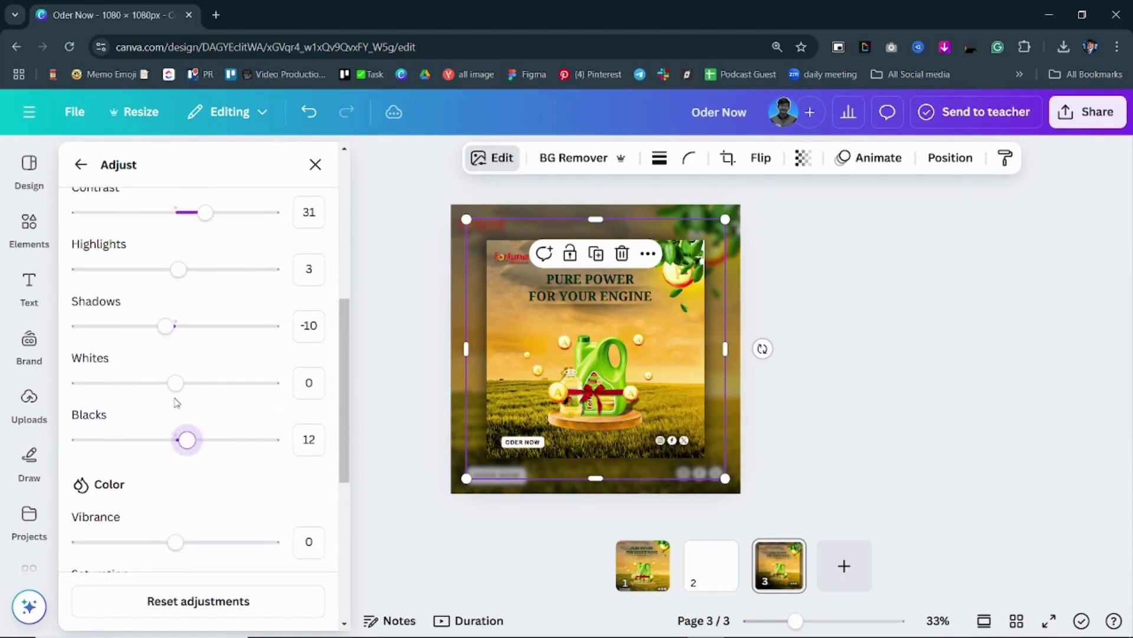
mouse_move(177, 382)
left_mouse_down()
mouse_move(188, 387)
mouse_move(165, 400)
left_mouse_up()
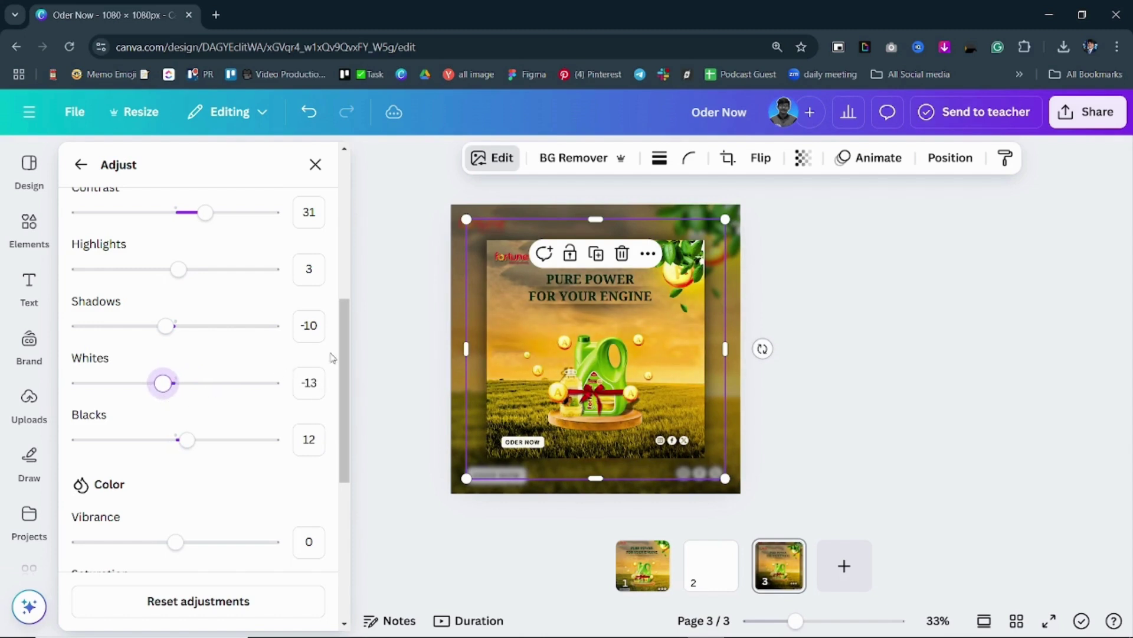
key("XF86MonBrightnessUp")
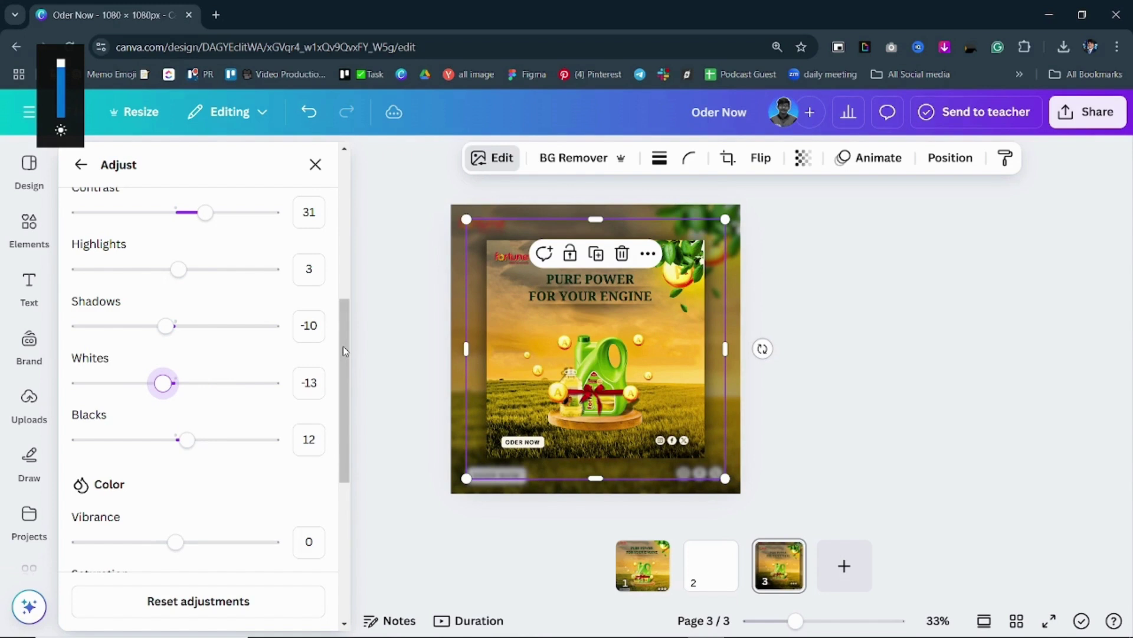
Step: Set the front poster's vibrance to 52 and clarity to 18, keeping the vignette at 0
scroll(177, 421, "down", 3)
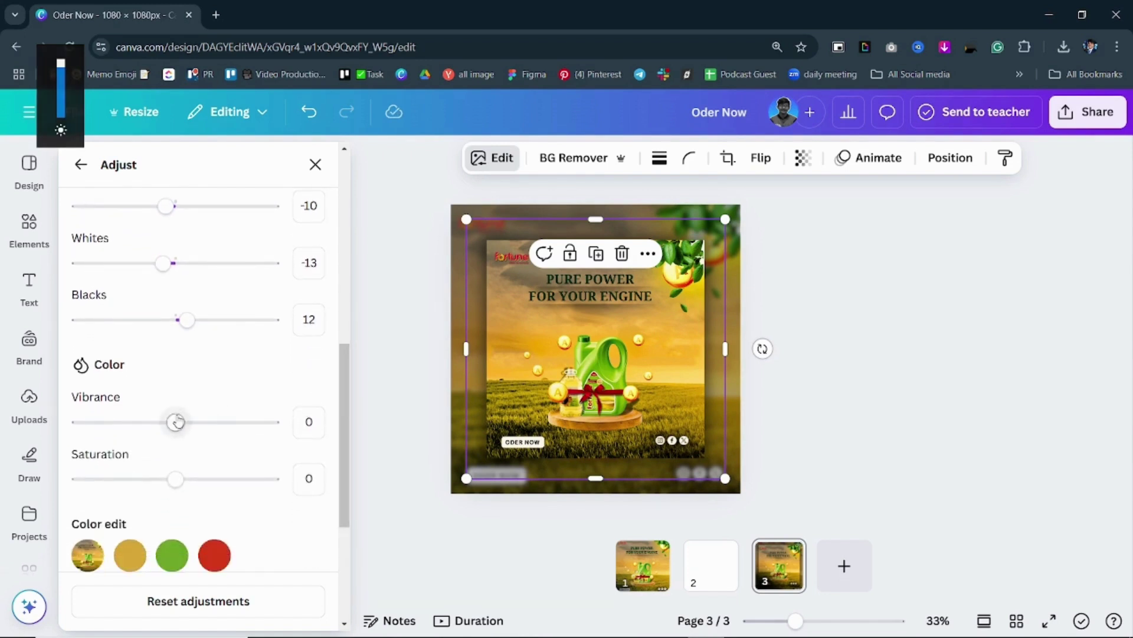
left_click_drag(176, 422, 231, 425)
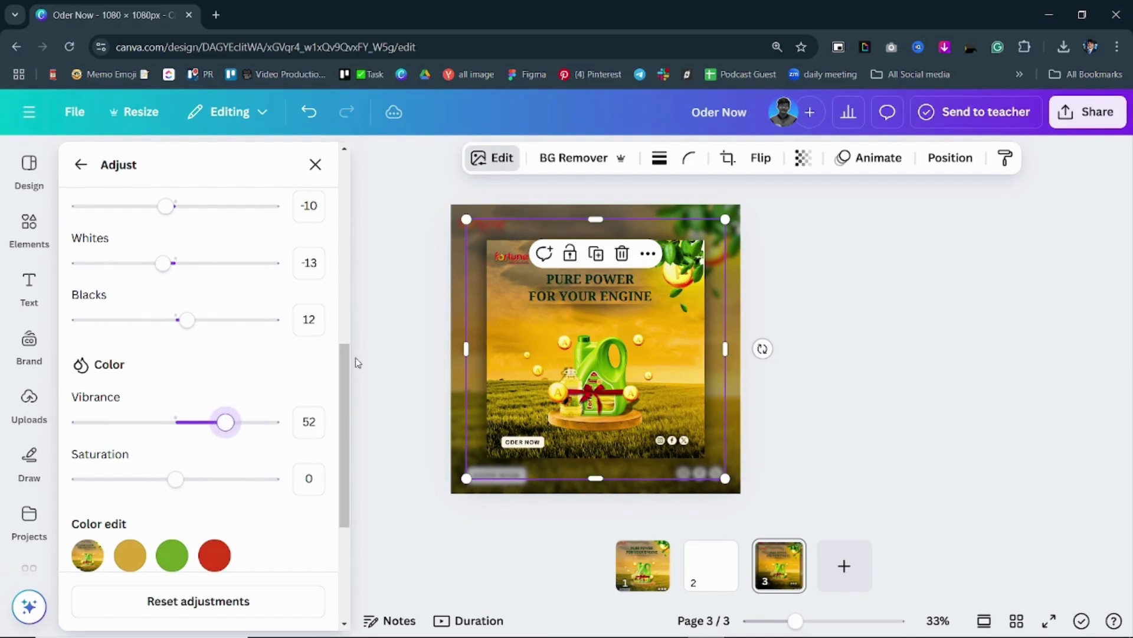
scroll(334, 360, "down", 5)
left_click_drag(175, 485, 184, 541)
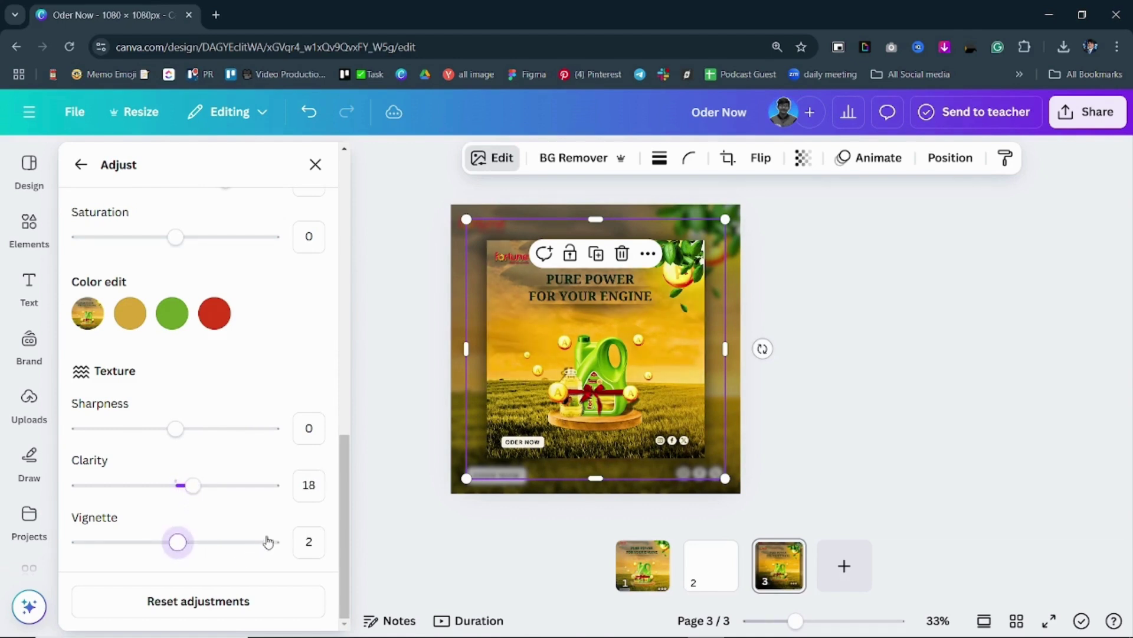
left_click(306, 541)
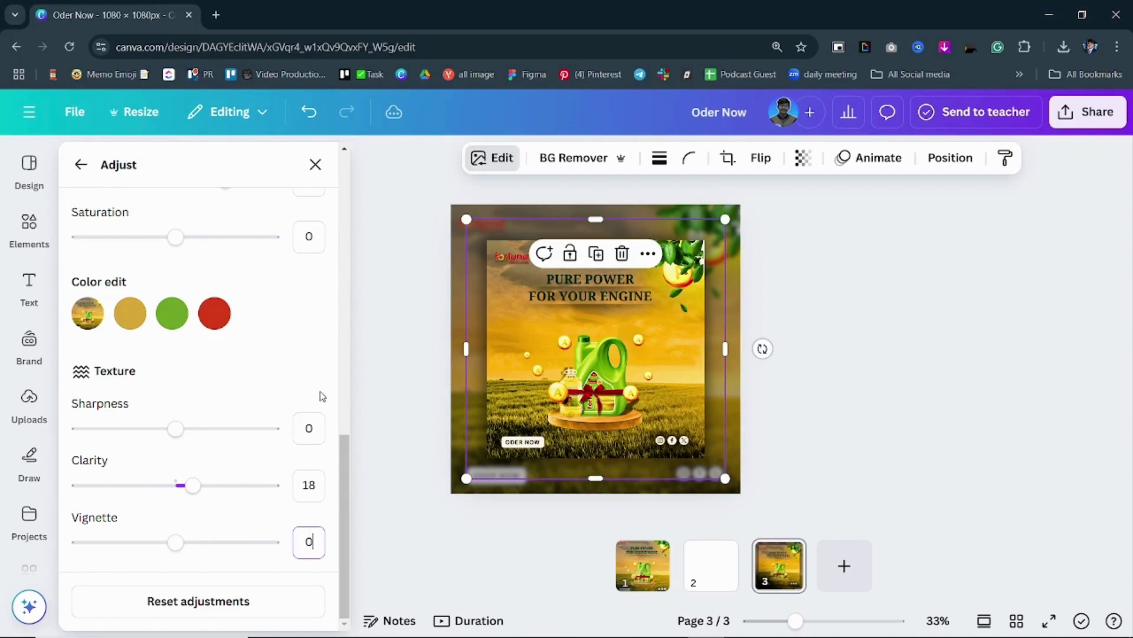
left_click(842, 364)
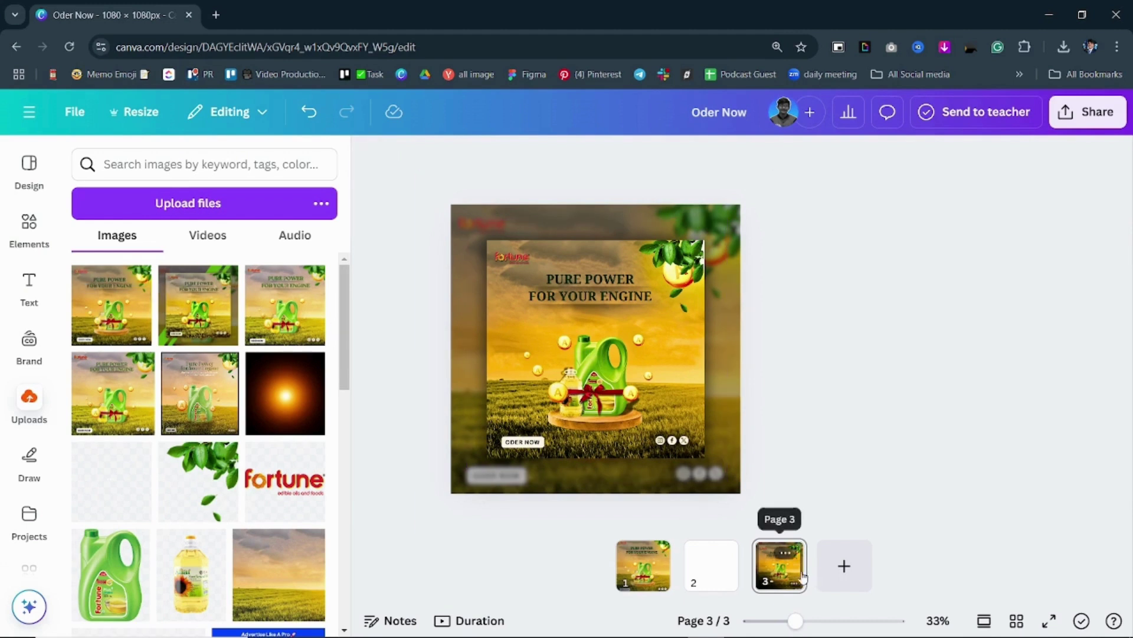
Step: Duplicate page 3 and return to the original page 3
key("ctrl+d")
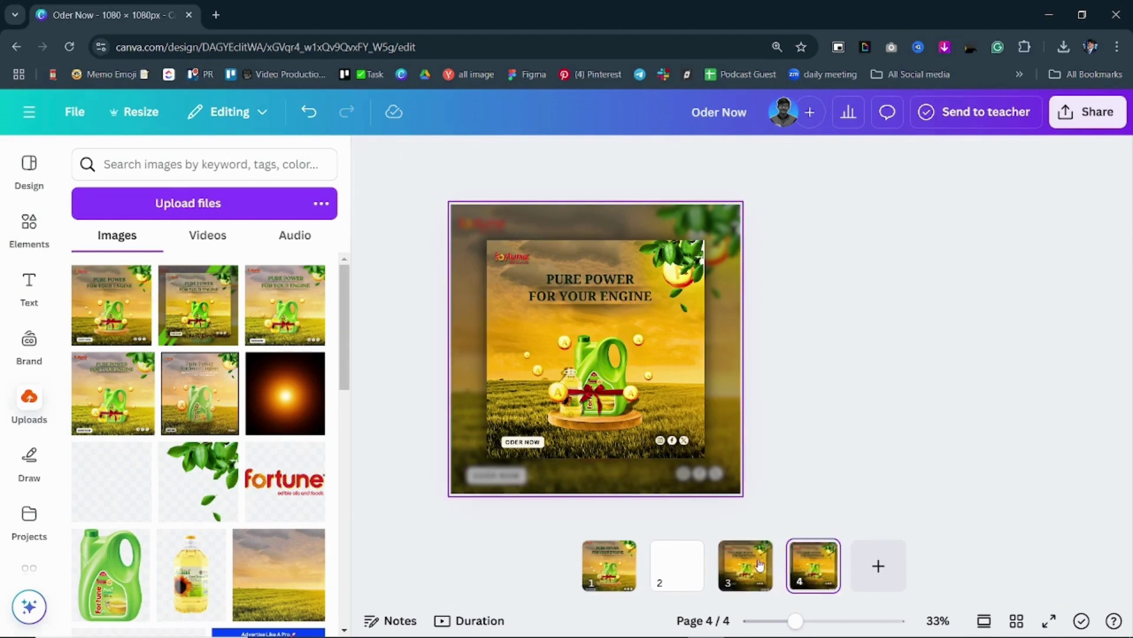
left_click(745, 565)
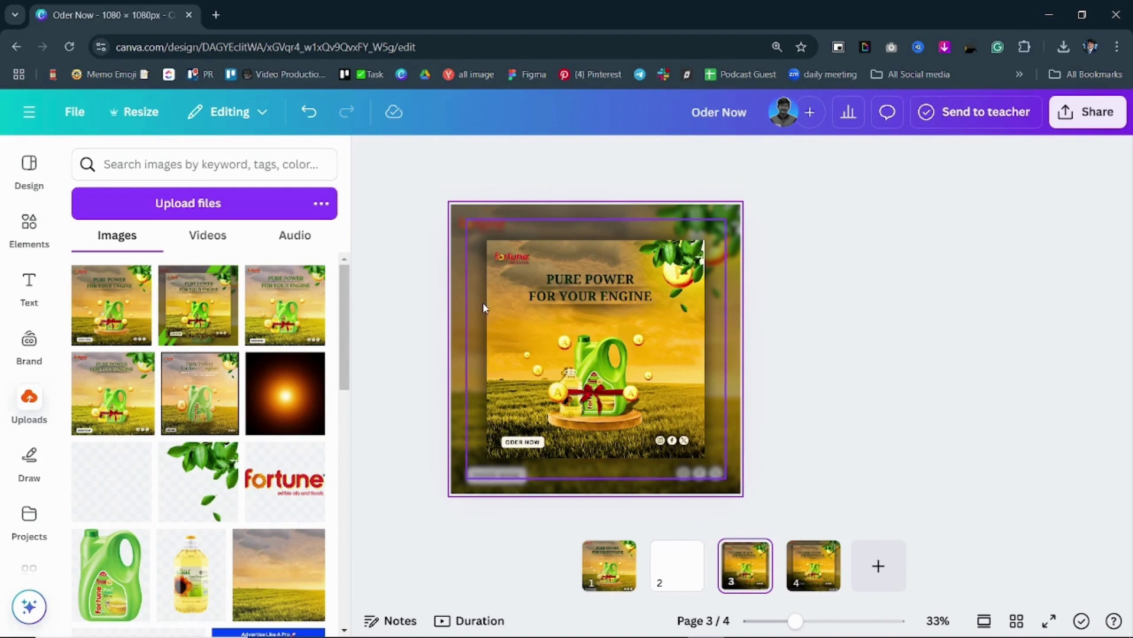
Step: Add a square shape to page 3 and fill it with the leaf green #408800 sampled from the poster
key("r")
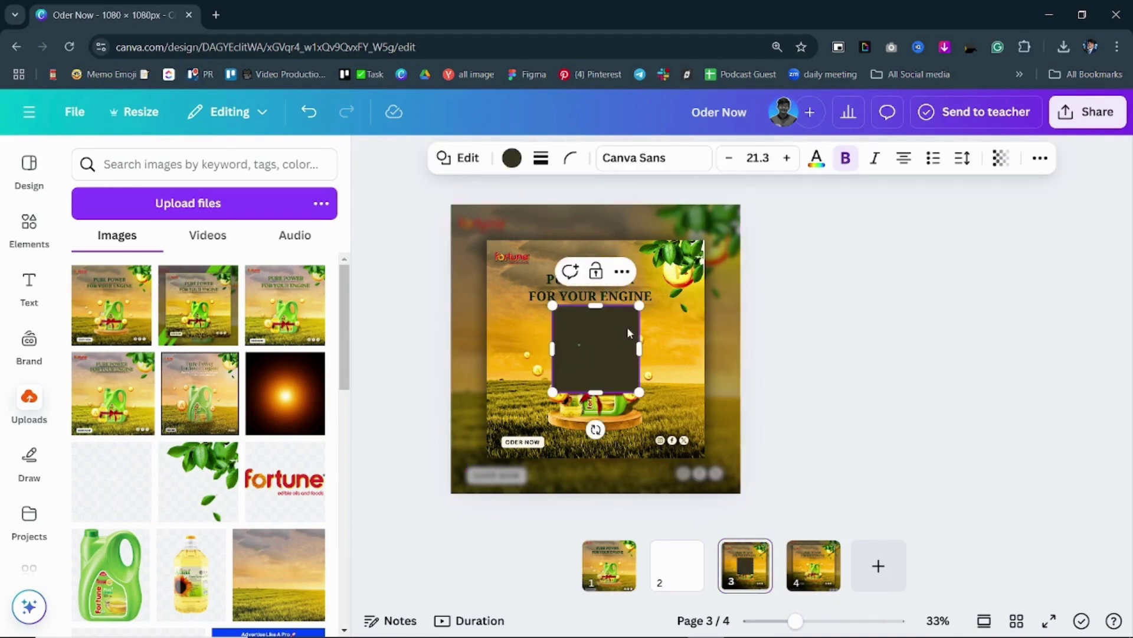
left_click(512, 158)
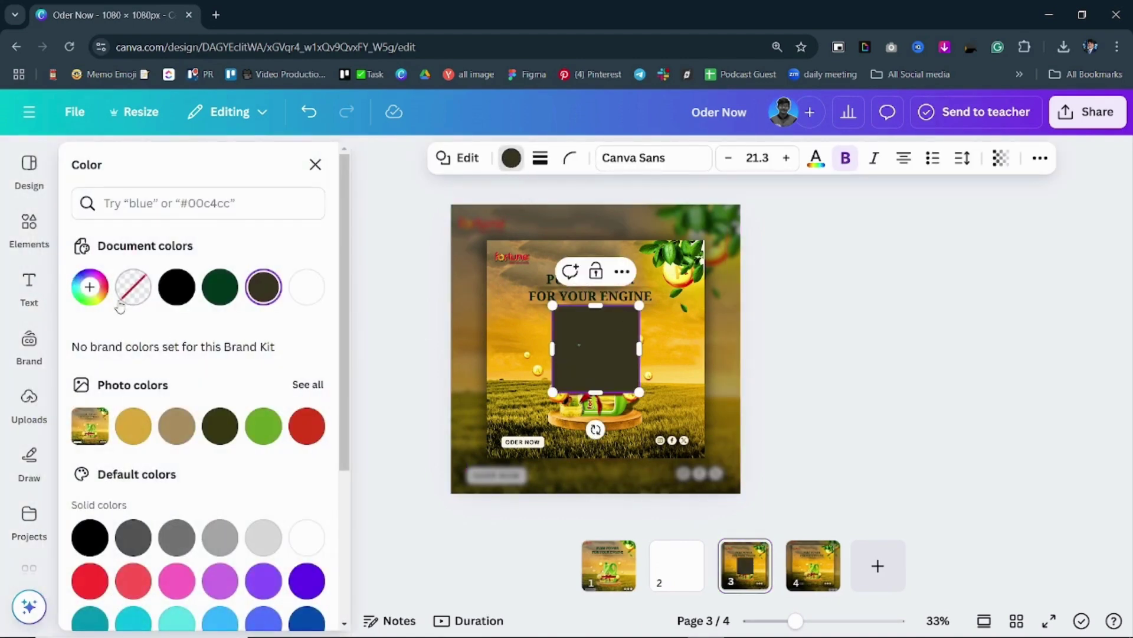
left_click(92, 288)
left_click(295, 493)
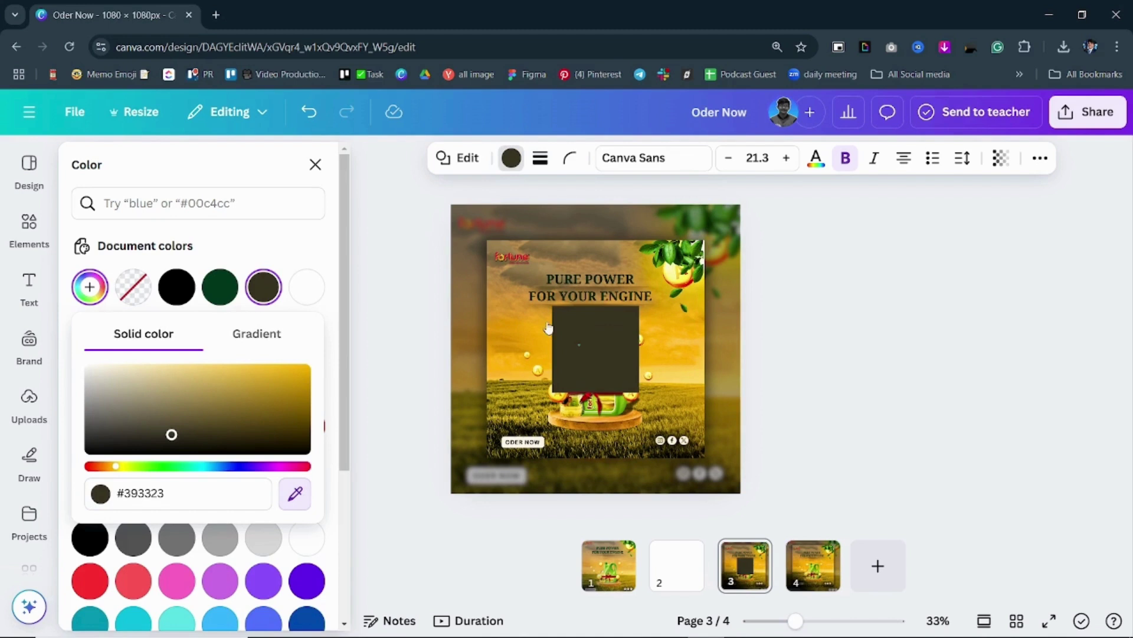
left_click(674, 265)
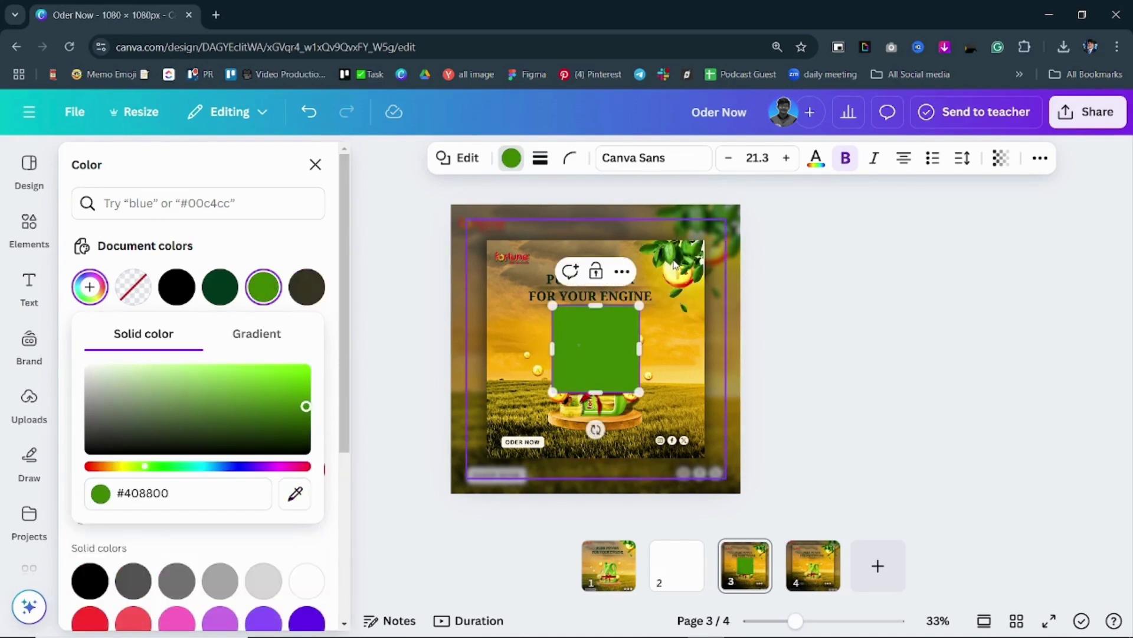
left_click(857, 311)
left_click(784, 387)
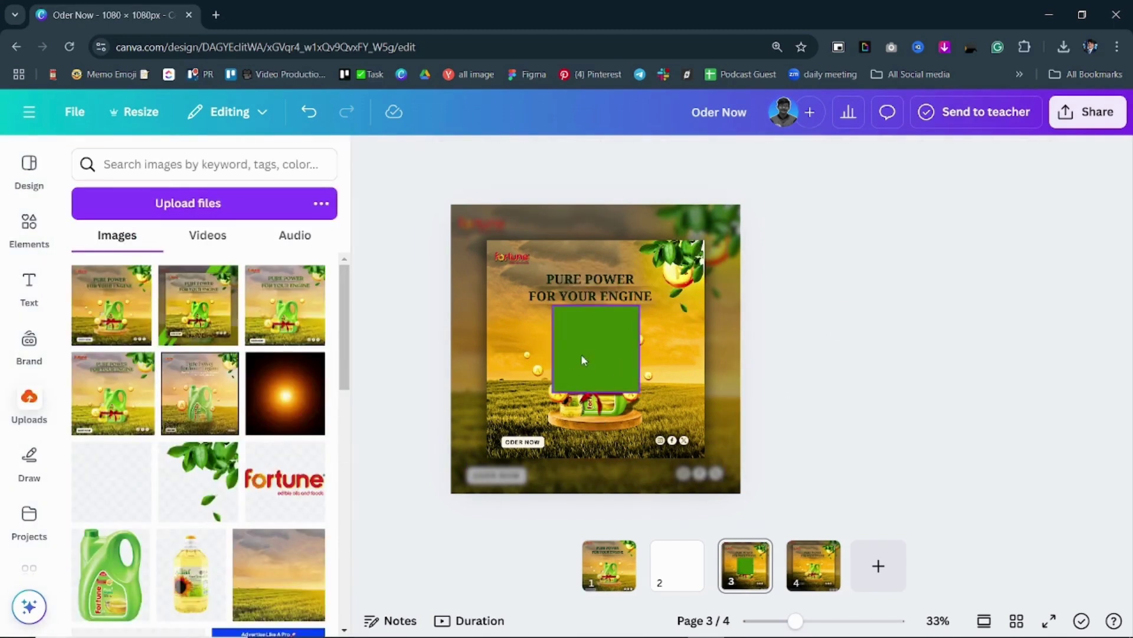
Step: Stretch the green square into a narrow strip about as long as the page and rotate it diagonally from lower left to upper right
left_click_drag(583, 360, 598, 513)
left_click(650, 345)
left_click(601, 350)
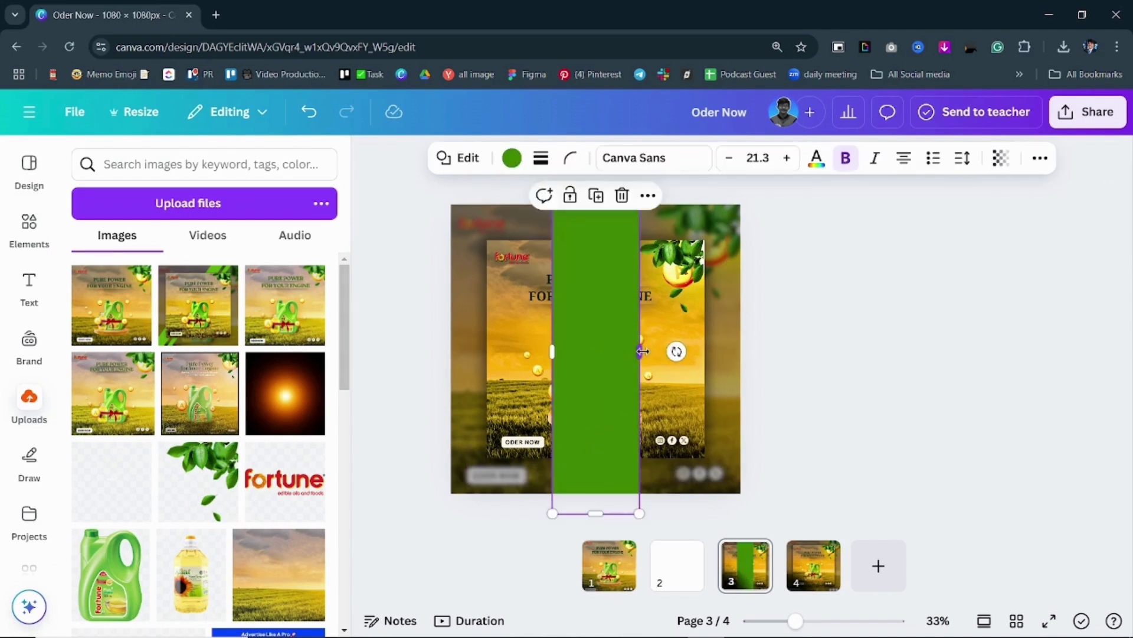
left_click_drag(642, 352, 618, 355)
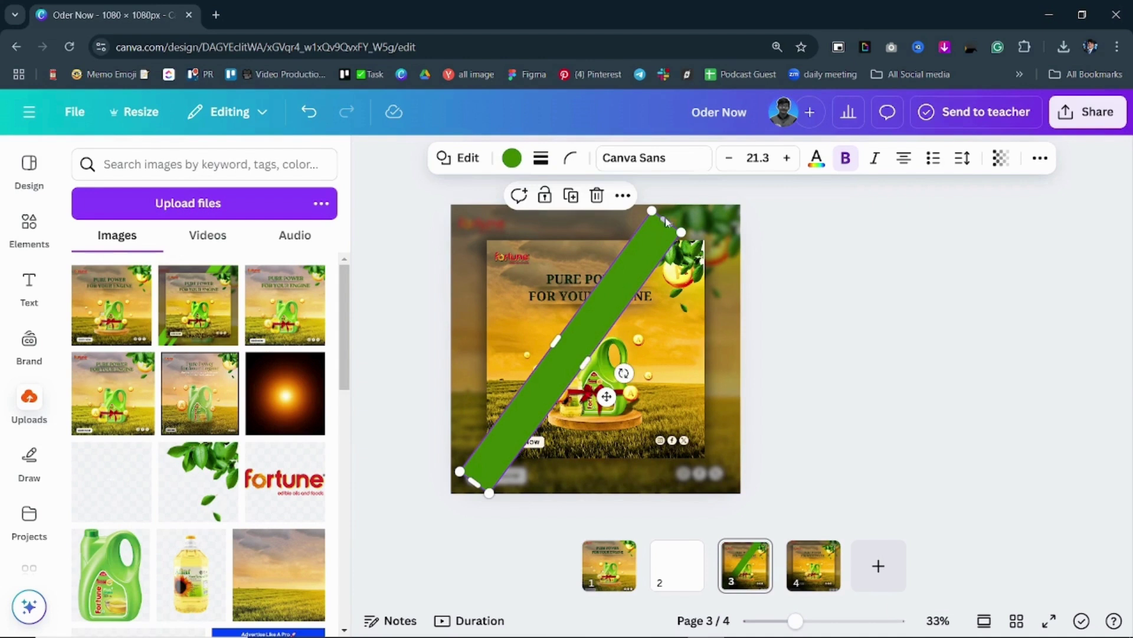
Step: Extend the green strip past both page corners and place it behind the front poster, shifted toward the page's left edge
left_click_drag(665, 221, 722, 172)
left_click_drag(474, 482, 462, 506)
left_click_drag(556, 382, 492, 383)
key("ctrl+bracketleft")
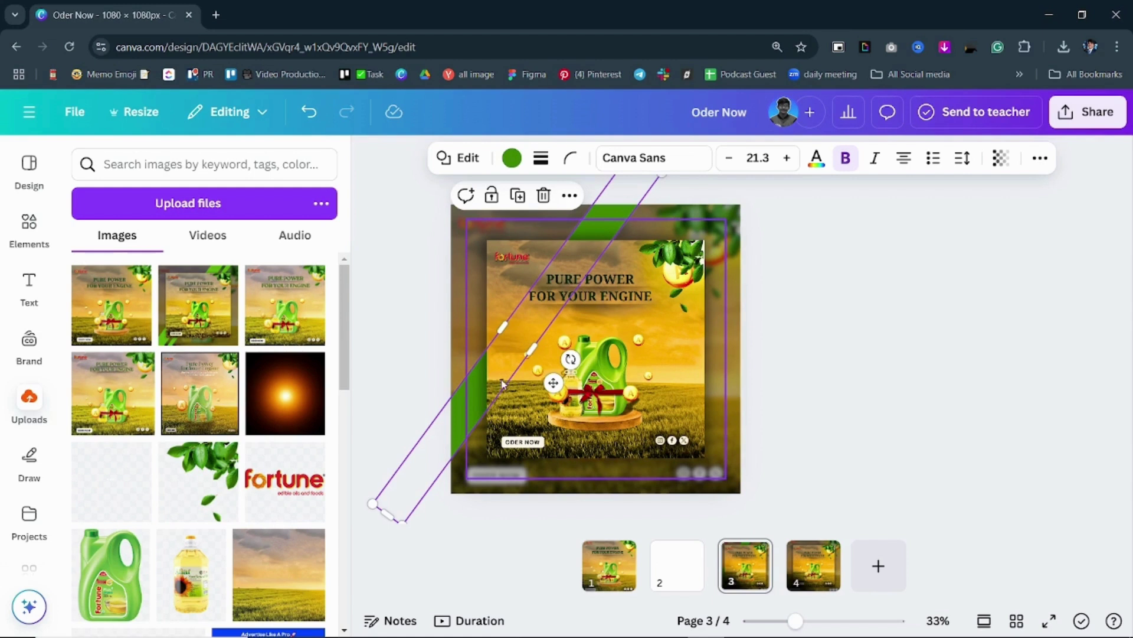
left_click(809, 298)
left_click(617, 210)
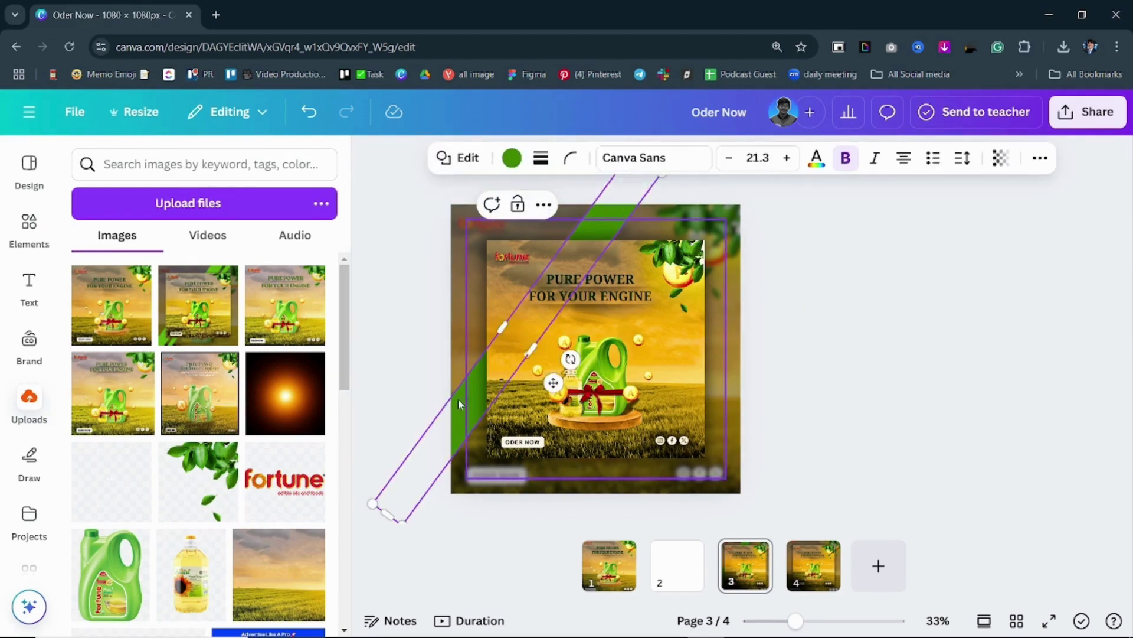
left_click(417, 478)
left_click(456, 442)
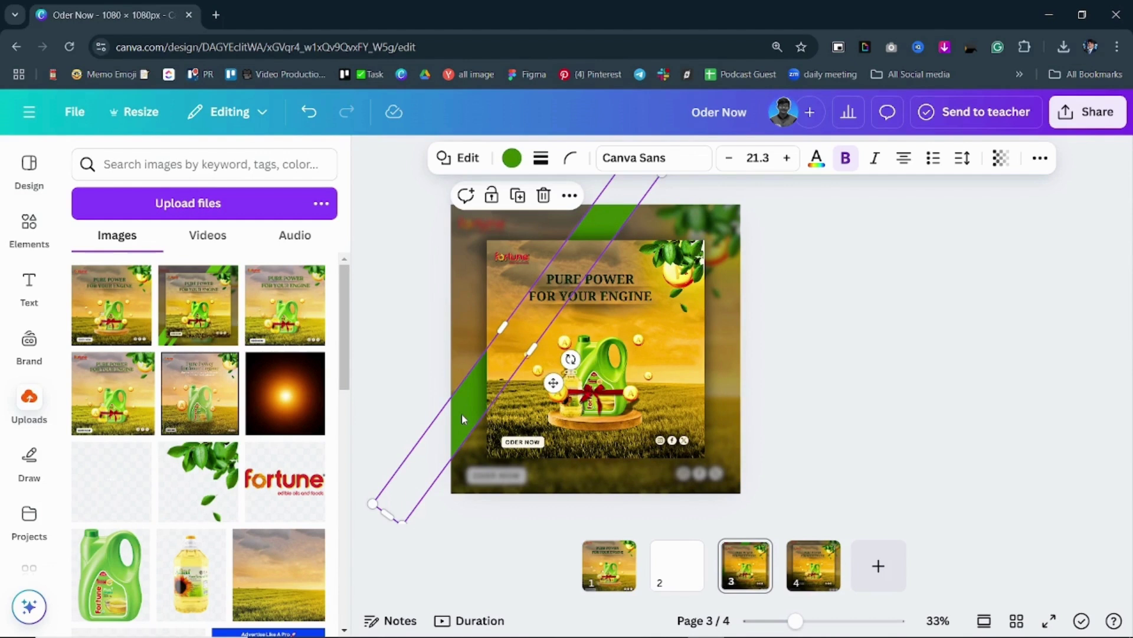
Step: Duplicate the green strip as a narrower parallel strip to its right and layer the copy behind the front poster
left_click(518, 196)
left_click_drag(581, 267, 618, 280)
left_click_drag(612, 319, 596, 310)
left_click(901, 313)
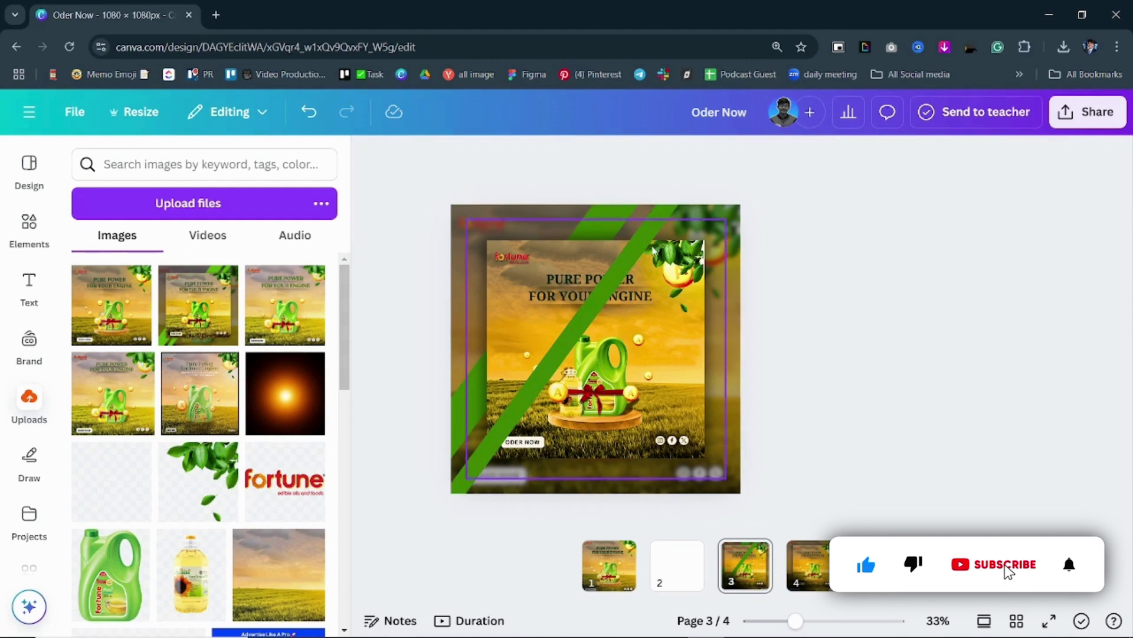
left_click_drag(647, 239, 642, 239)
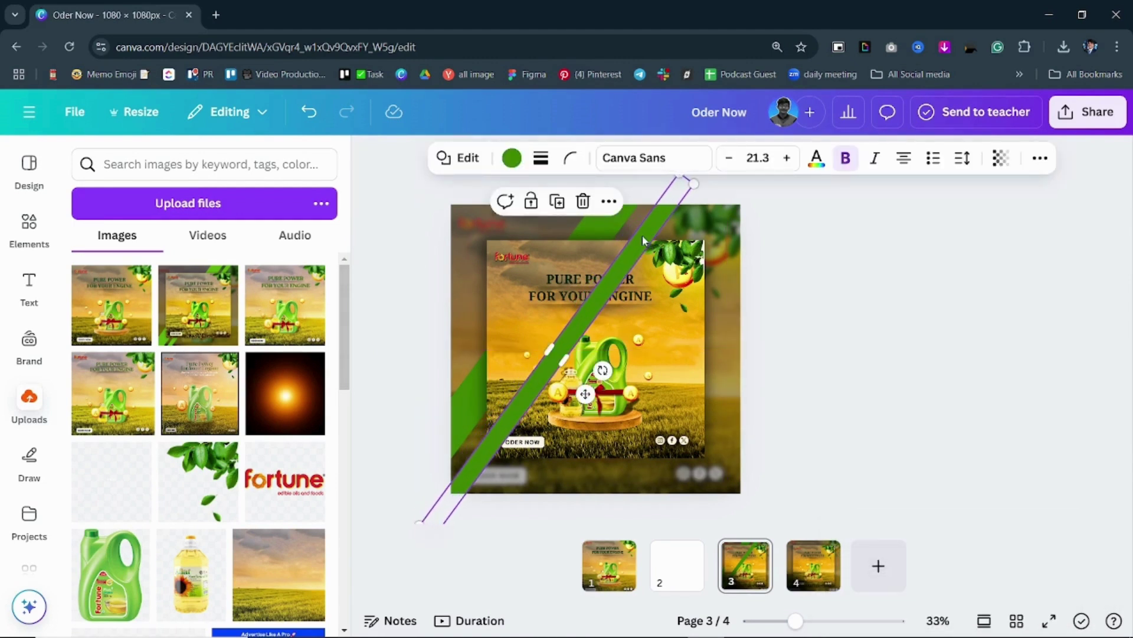
key("ctrl+[")
left_click(869, 200)
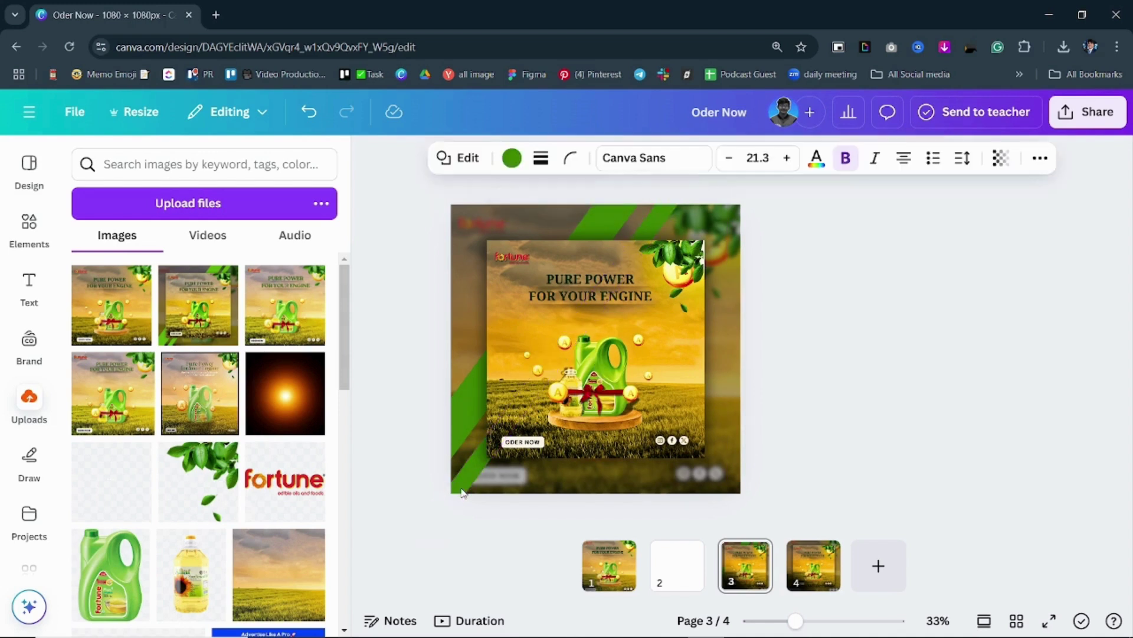
left_click(852, 453)
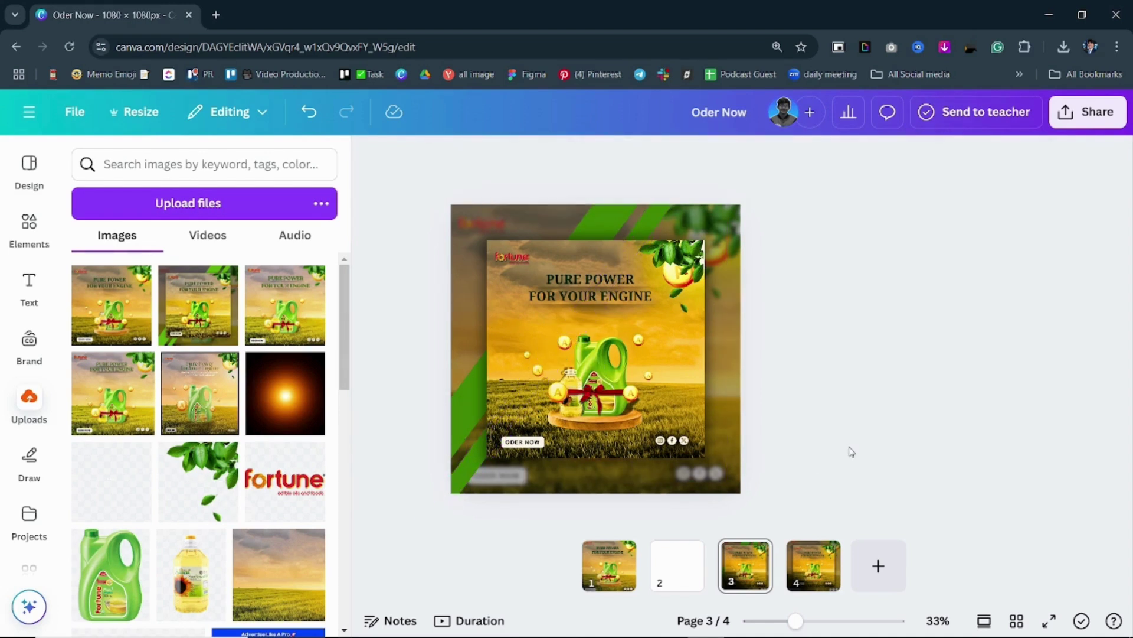
Step: Add a square to page 3 with no fill and a solid border of weight 4
key("r")
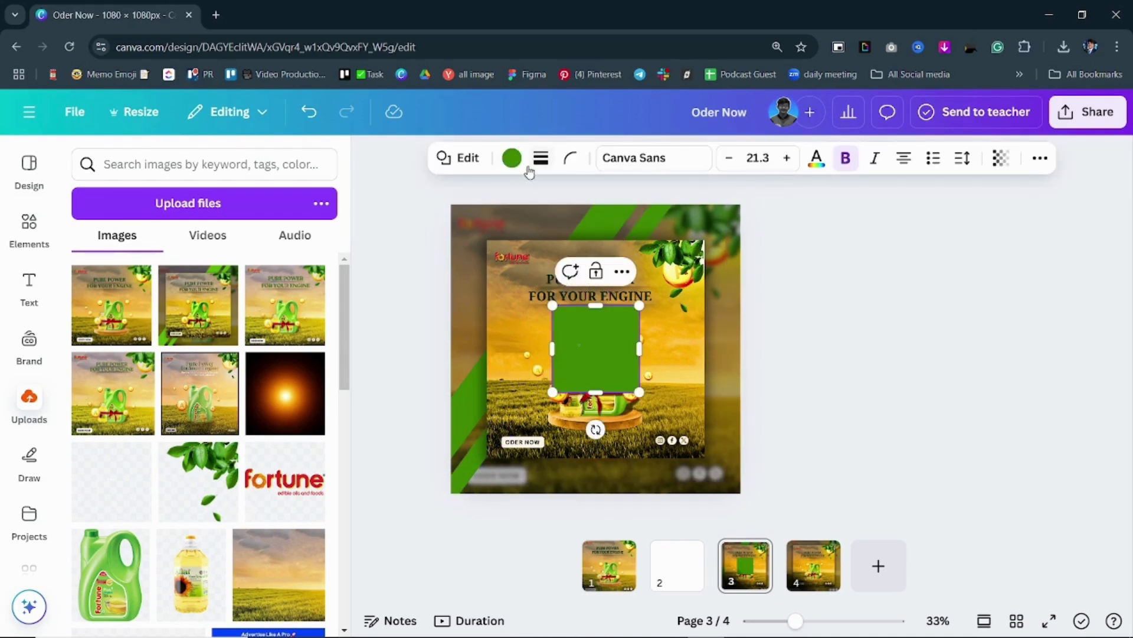
left_click(553, 161)
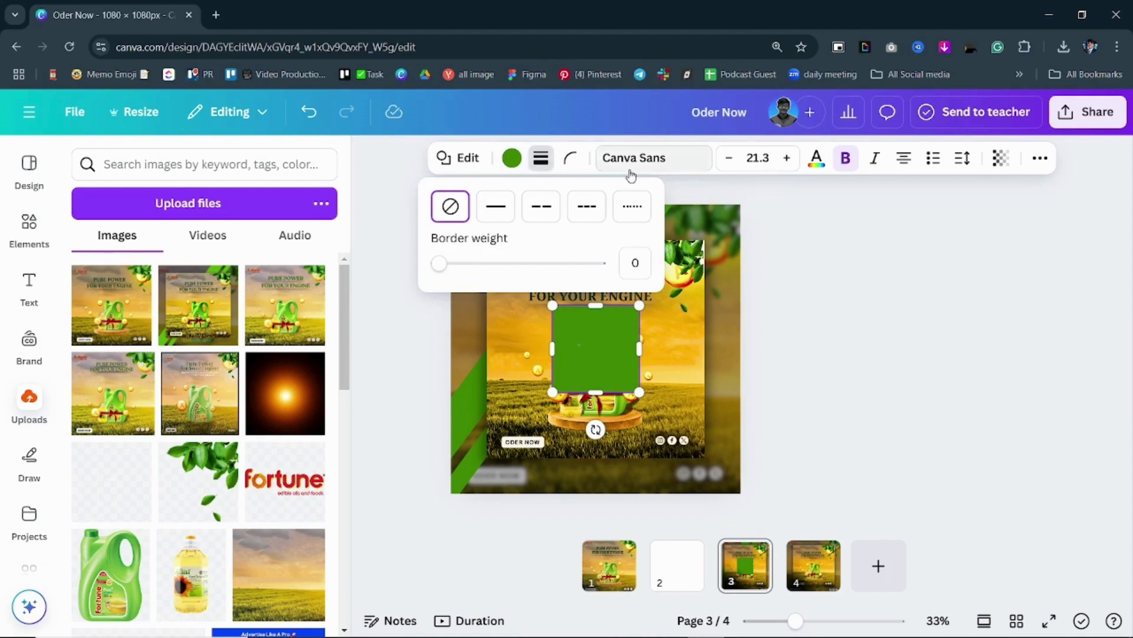
left_click(741, 246)
left_click(511, 159)
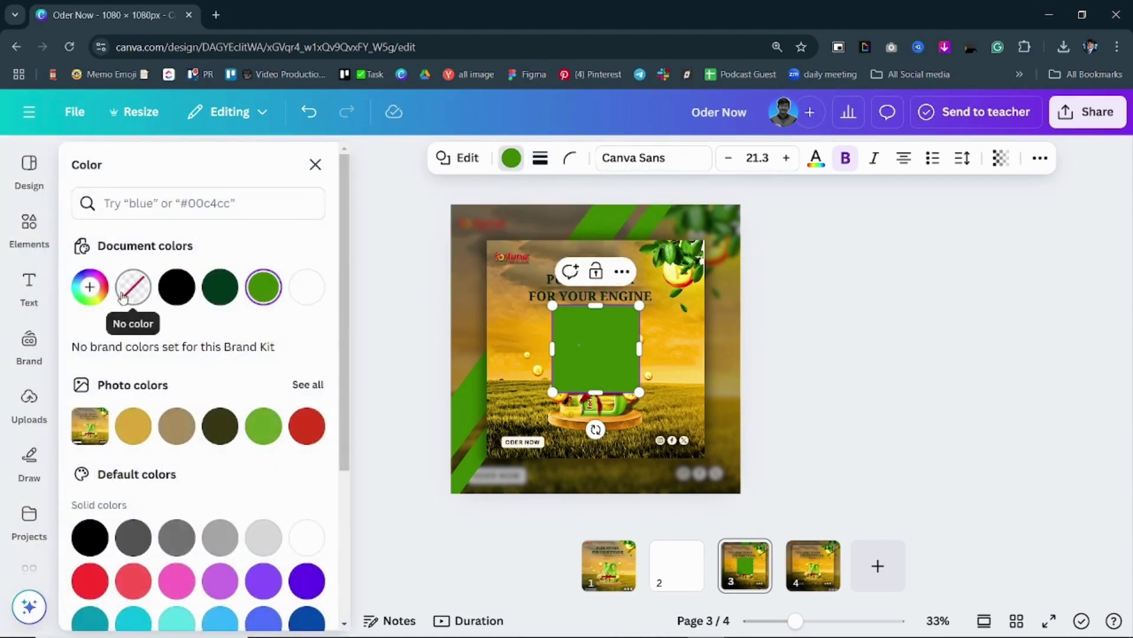
left_click(132, 292)
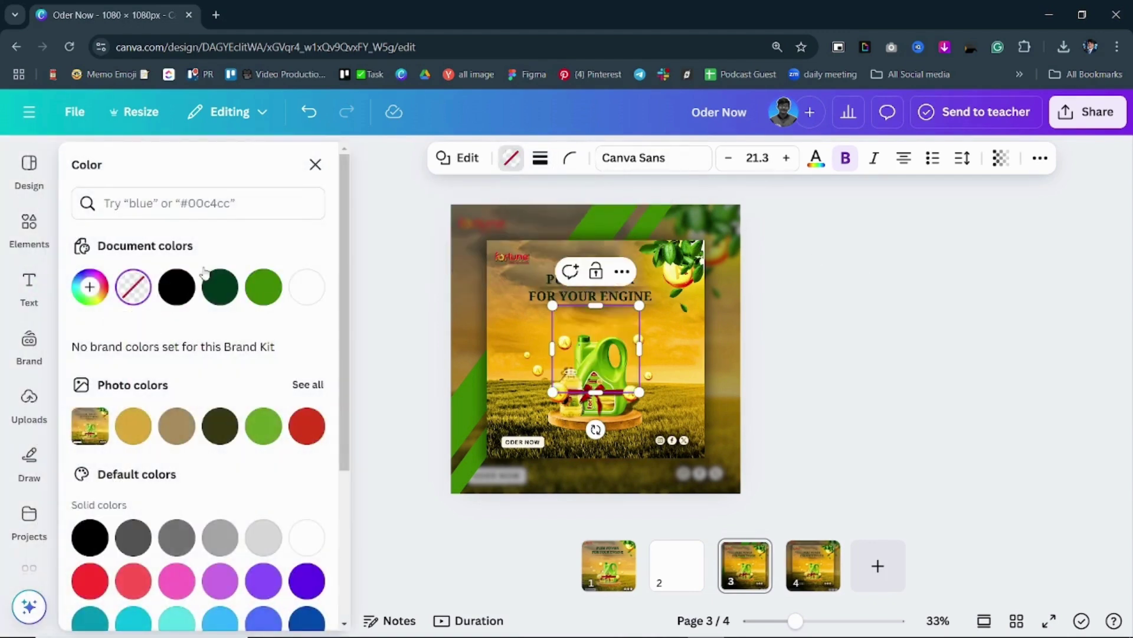
left_click(540, 159)
left_click_drag(436, 270, 444, 268)
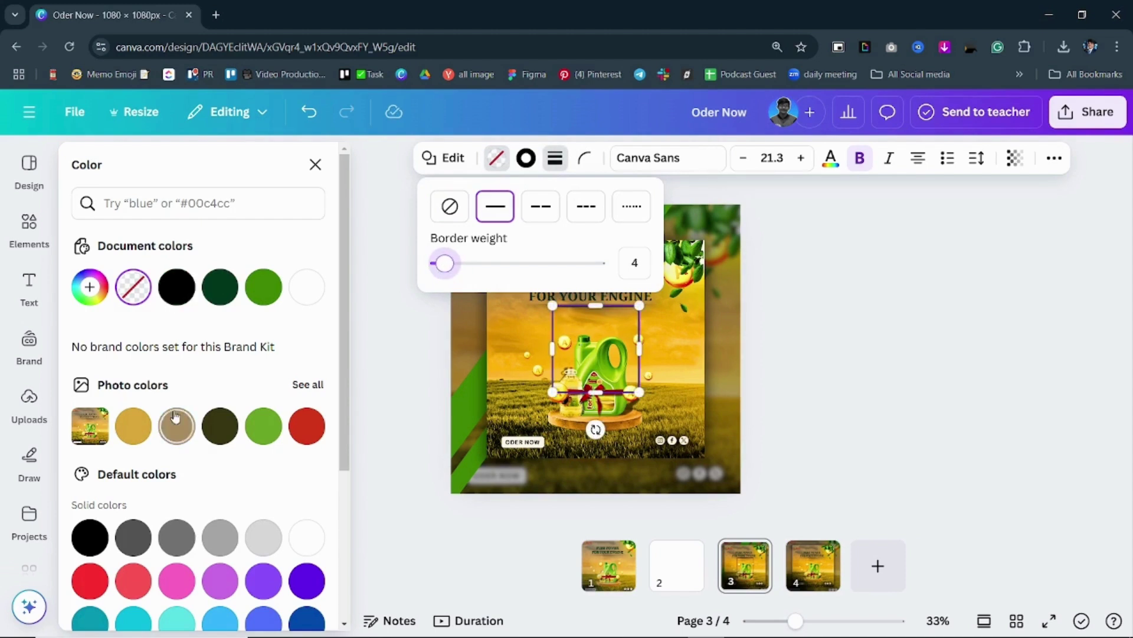
Step: Try a yellow #FFC700 fill on the new square
left_click(89, 287)
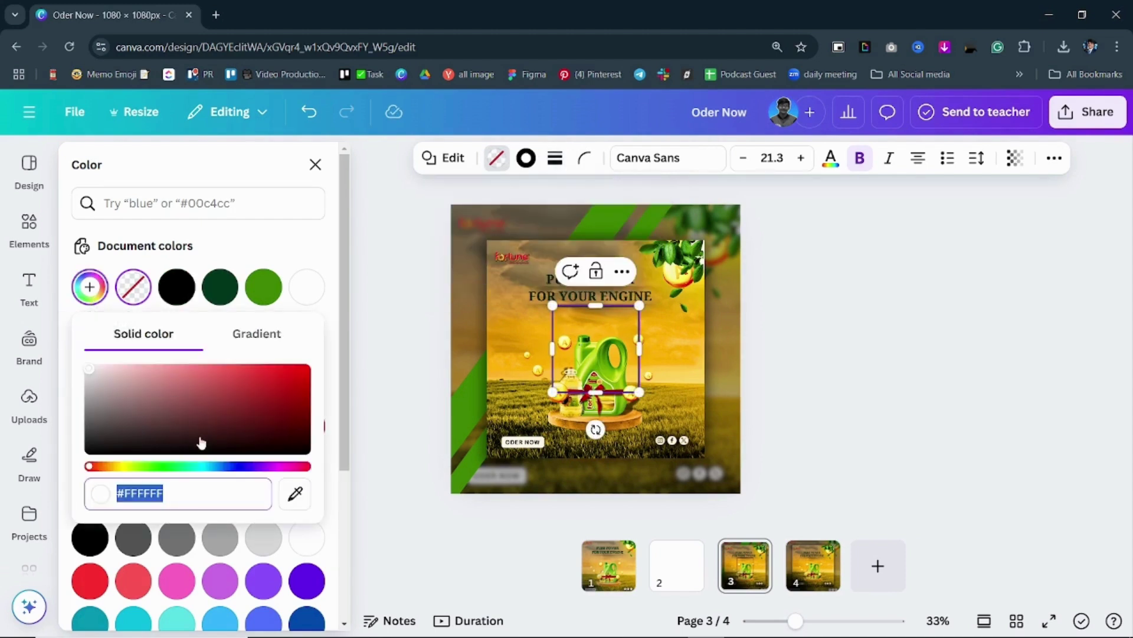
left_click(129, 468)
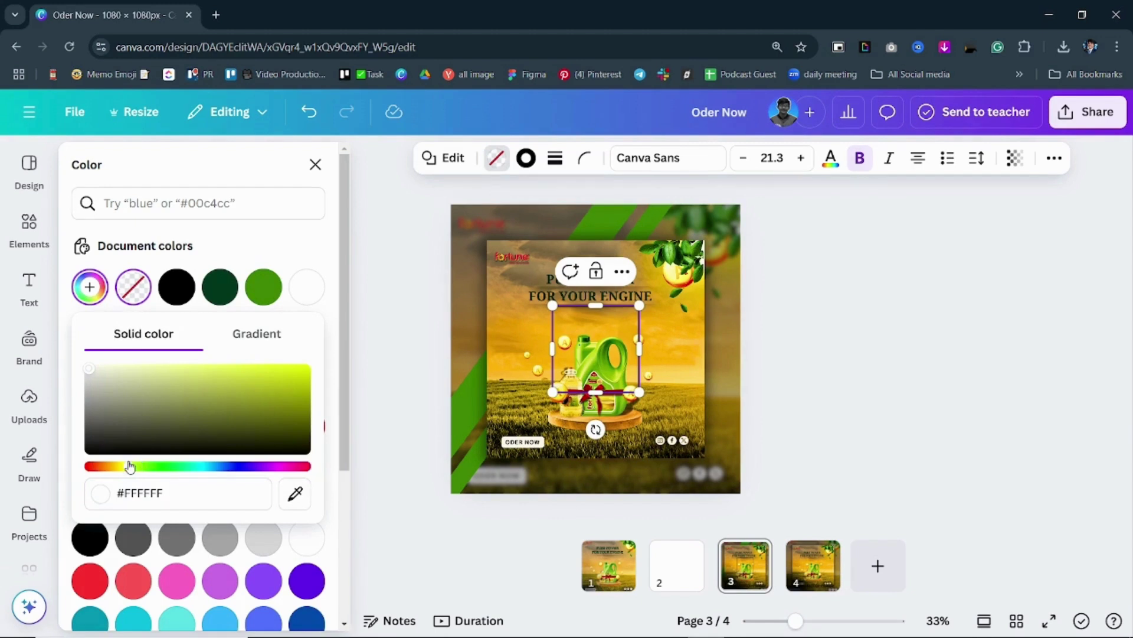
left_click_drag(129, 468, 119, 469)
left_click_drag(264, 386, 369, 337)
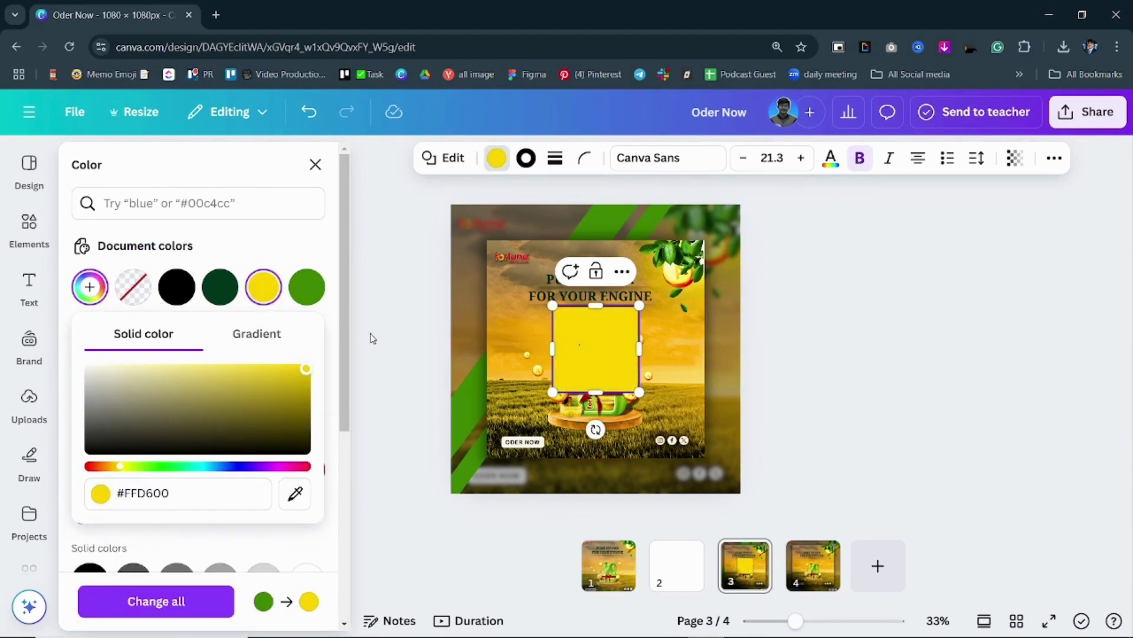
mouse_move(136, 466)
left_mouse_down()
mouse_move(112, 468)
mouse_move(117, 475)
left_mouse_up()
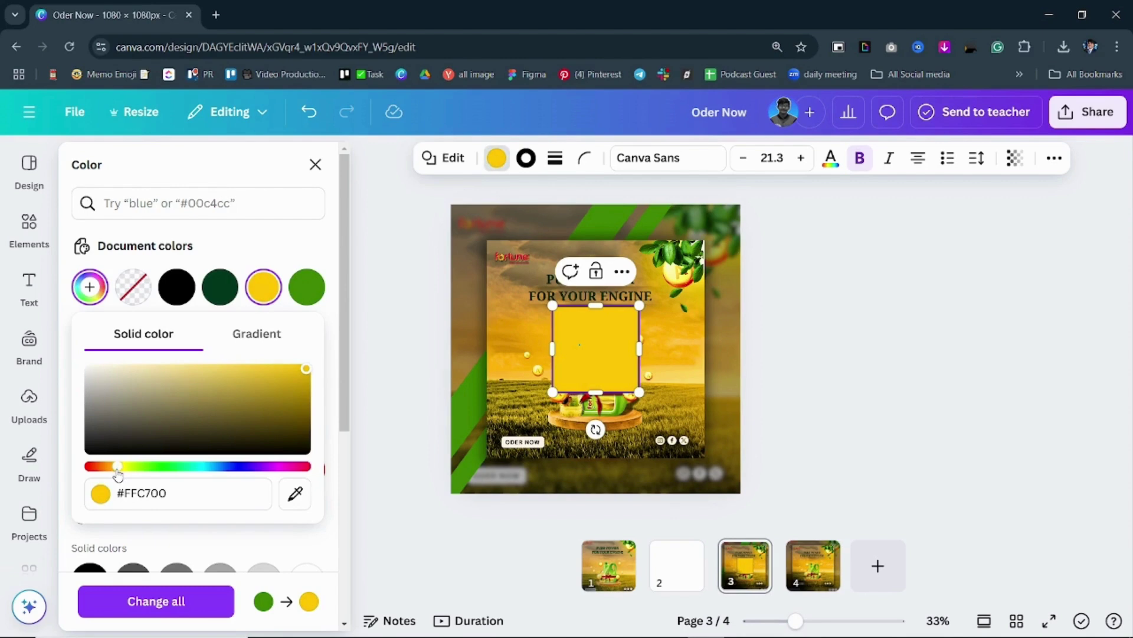
Step: Set the yellow square's fill back to no color
left_click(873, 282)
left_click(568, 356)
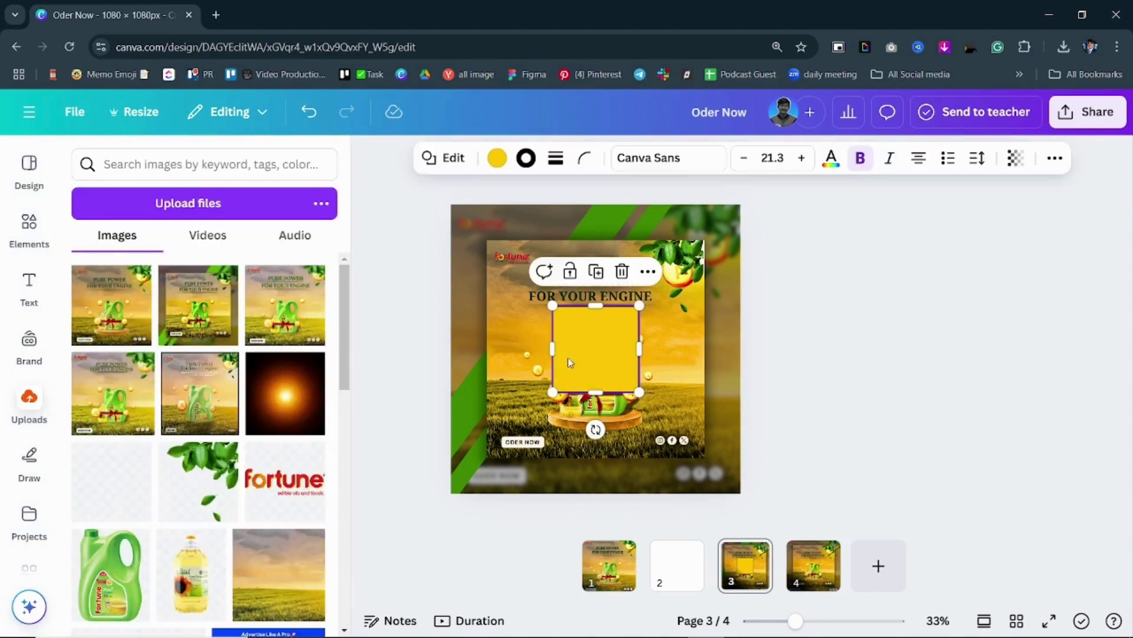
left_click(922, 328)
left_click(607, 339)
left_click(497, 158)
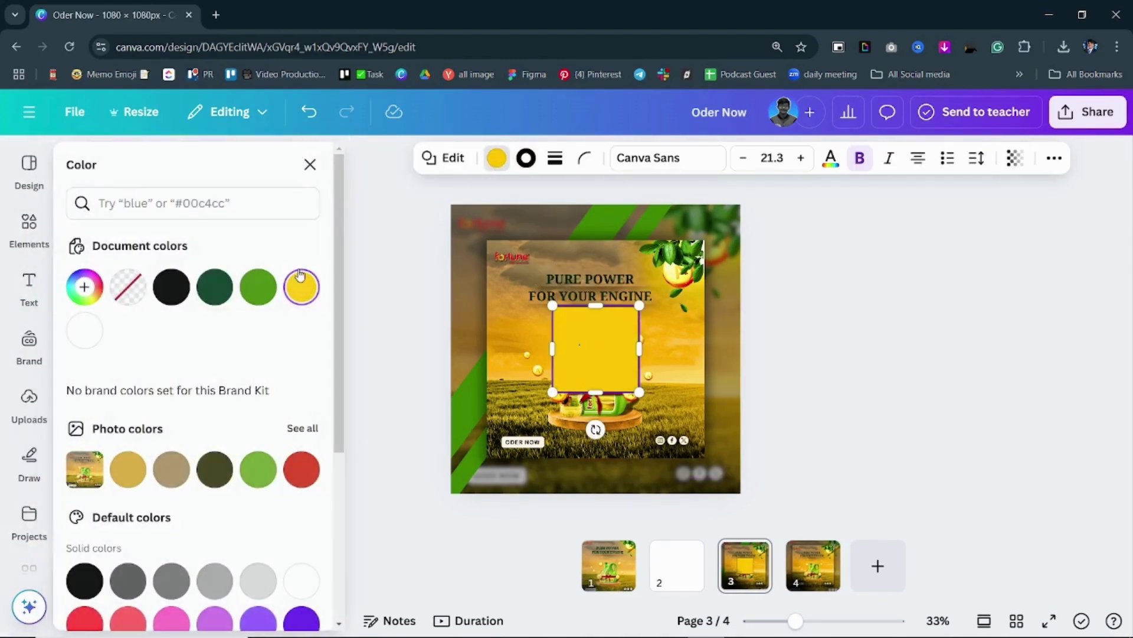
left_click(133, 287)
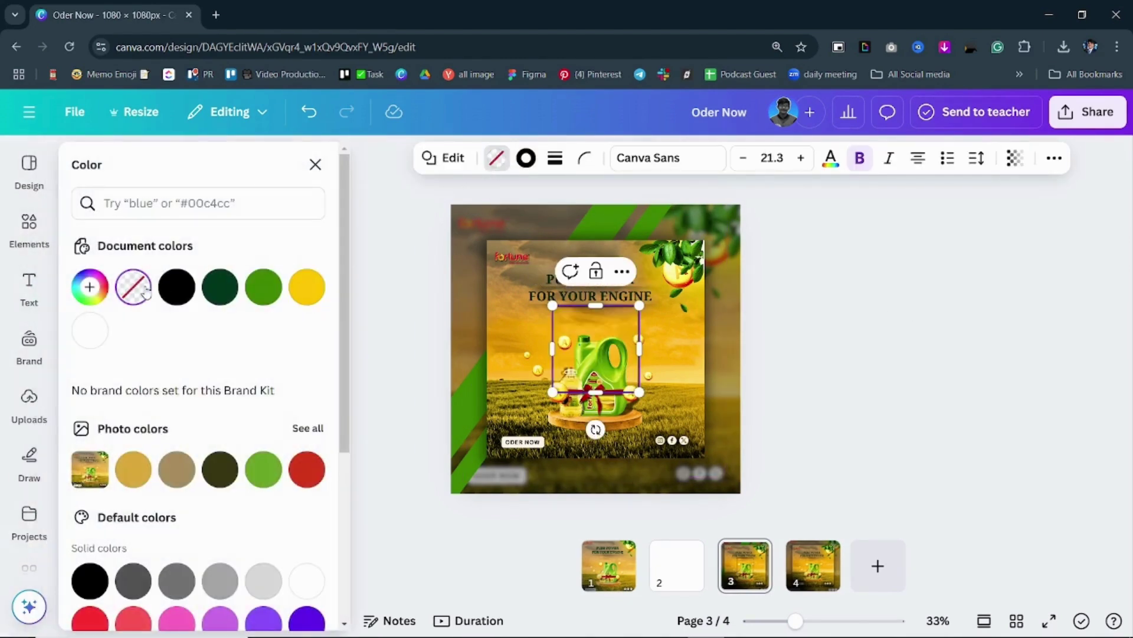
Step: Set the unfilled square's border color to orange #FFA800
left_click(526, 157)
left_click(90, 287)
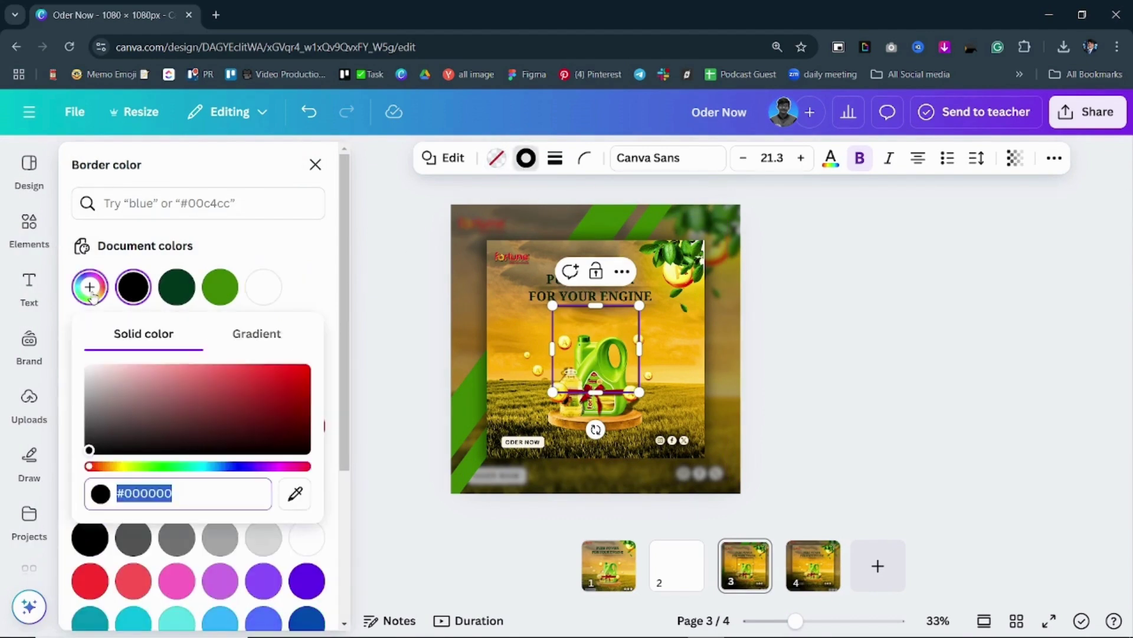
left_click(113, 466)
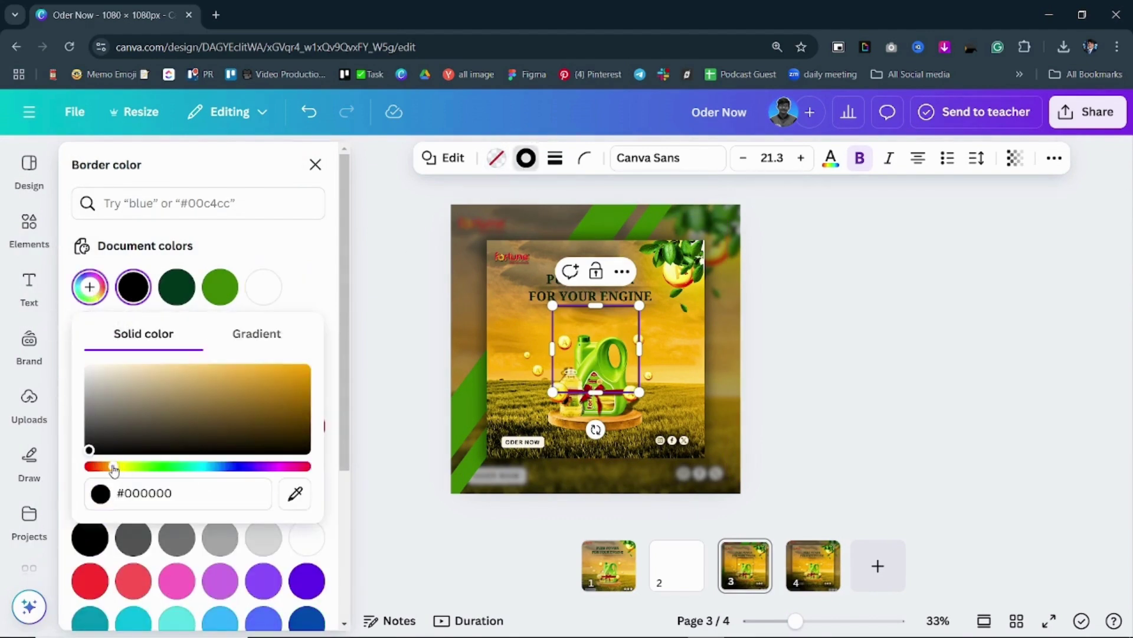
left_click_drag(255, 418, 317, 340)
left_click(856, 363)
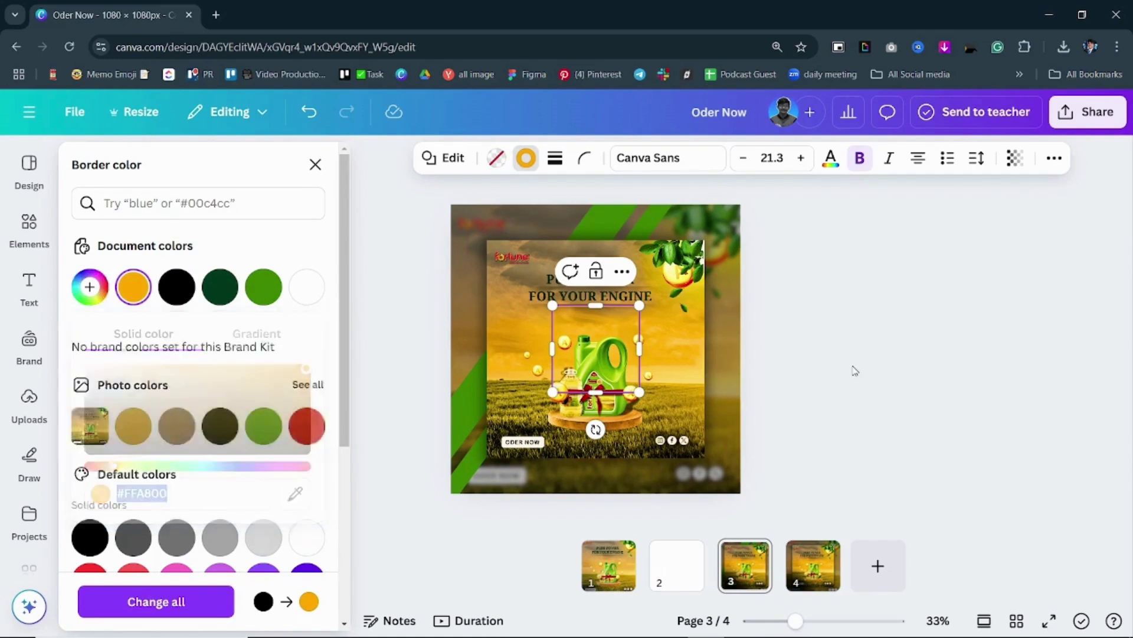
left_click(856, 364)
Step: Move the outlined square to the front poster's upper-left corner and enlarge it to frame the whole poster
left_click_drag(587, 343, 526, 282)
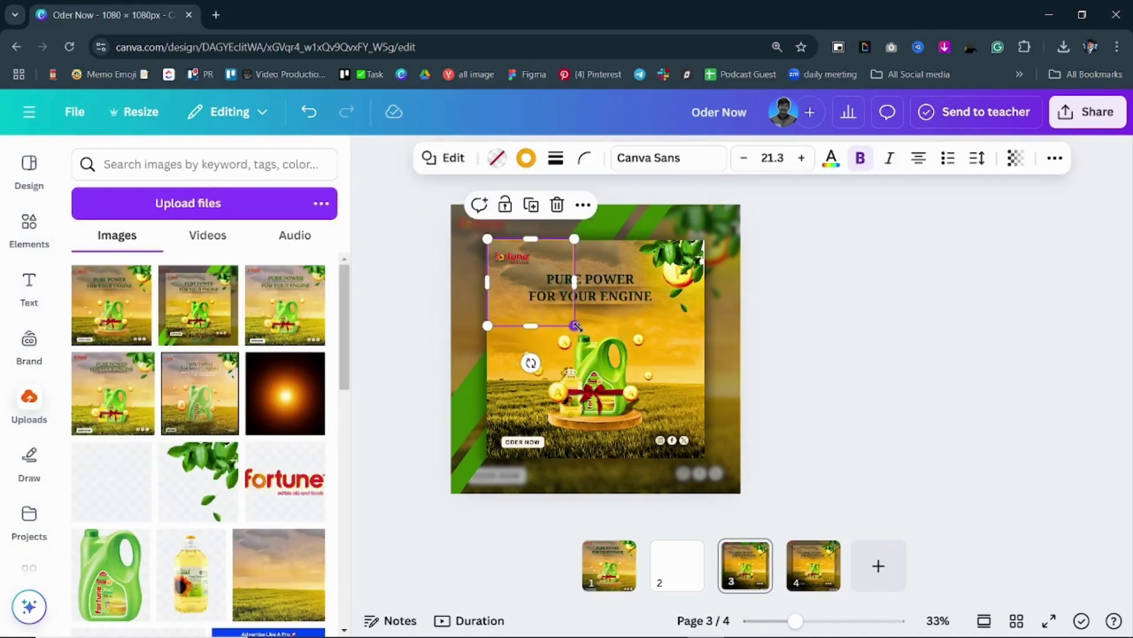
left_click_drag(574, 325, 709, 458)
left_click(928, 378)
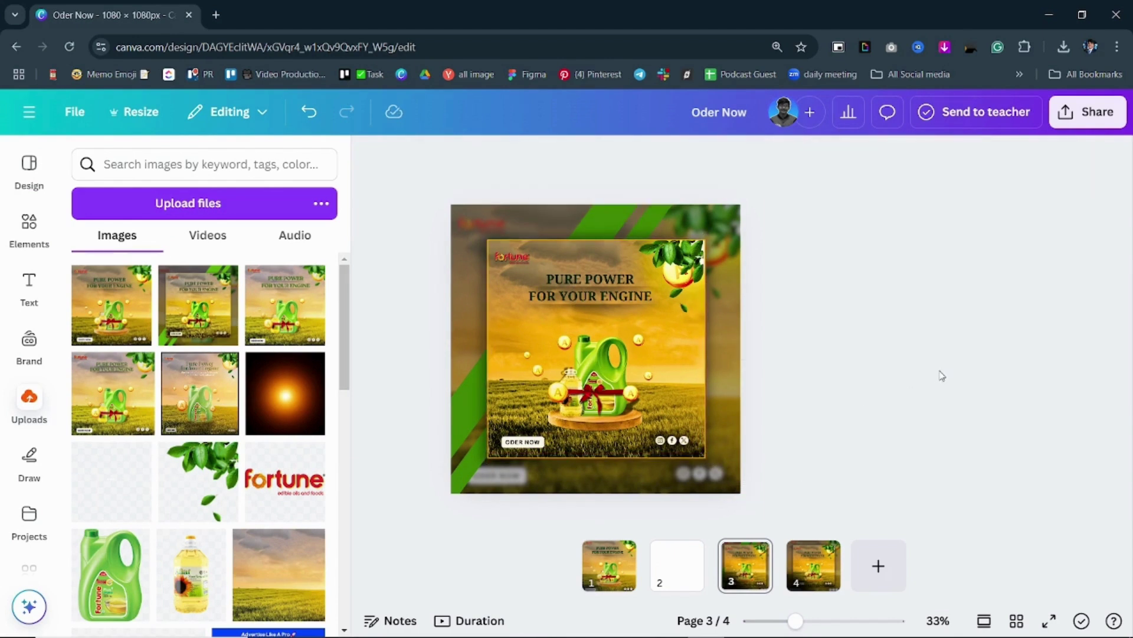
Step: Open the orange frame's border weight for editing
left_click(619, 298)
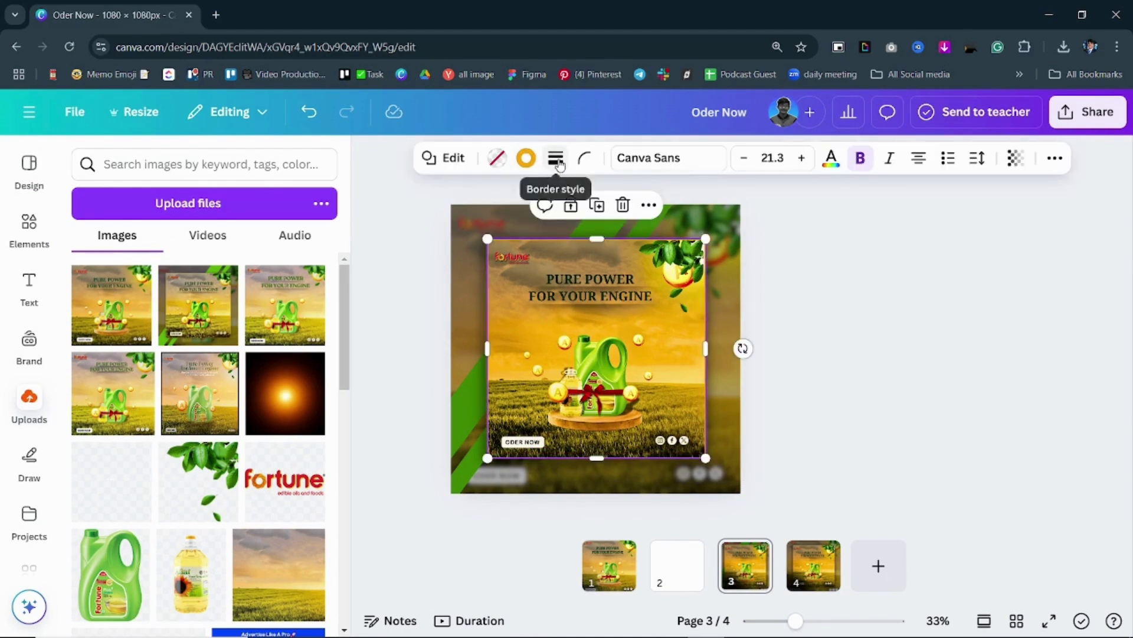
left_click(555, 157)
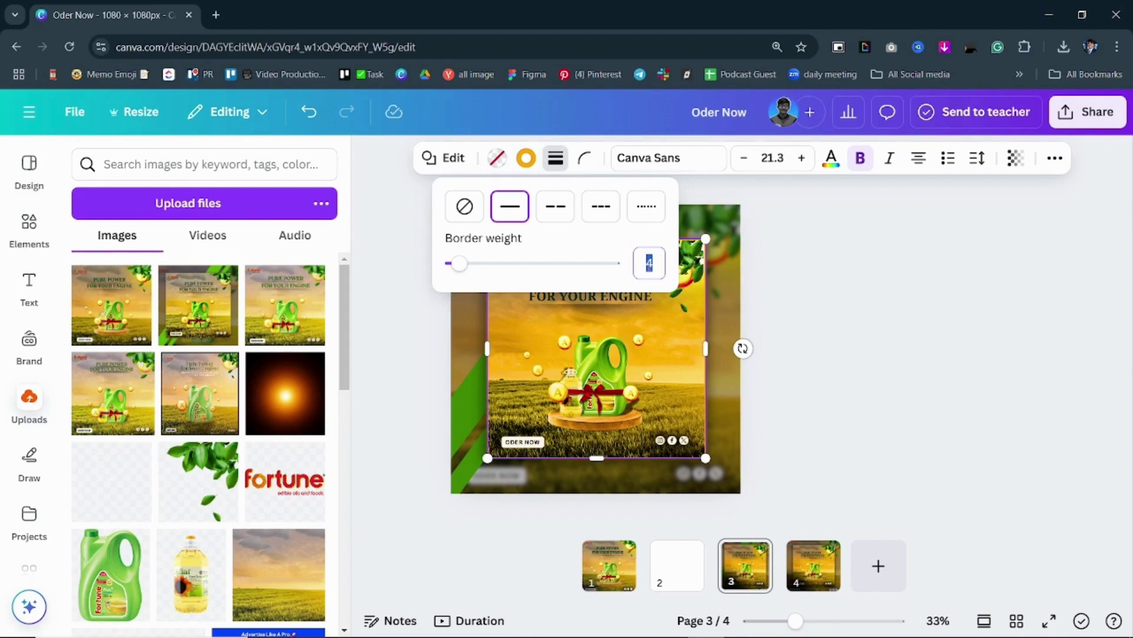
left_click(999, 405)
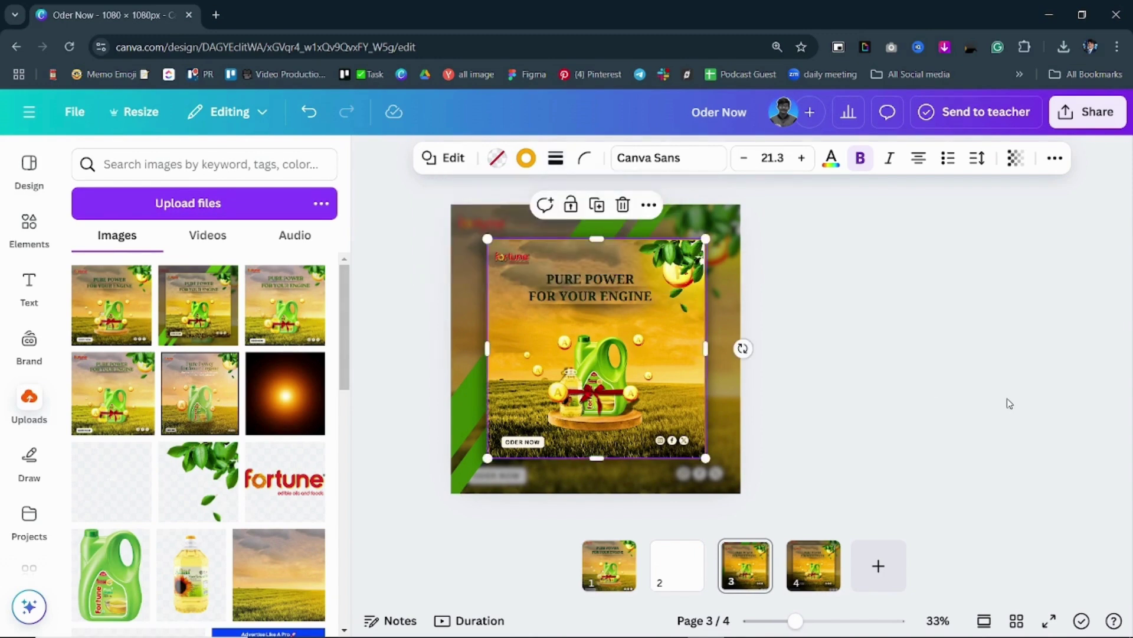
left_click(1008, 401)
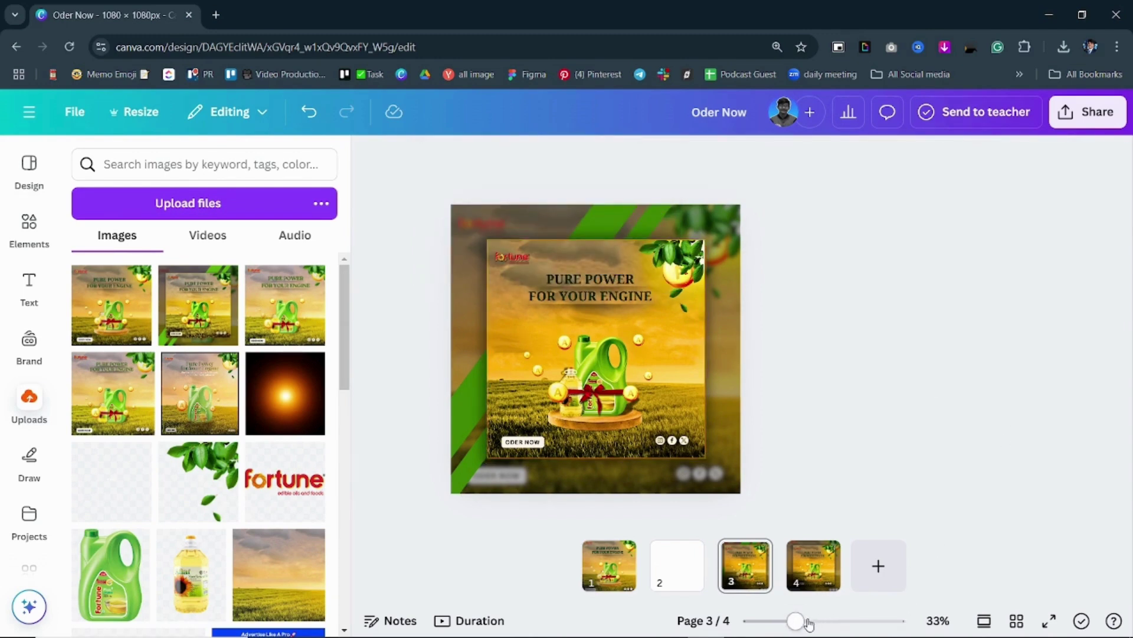
Step: Fine-tune the orange frame's right and top edges so they line up exactly with the front poster's edges
left_click_drag(808, 623, 850, 621)
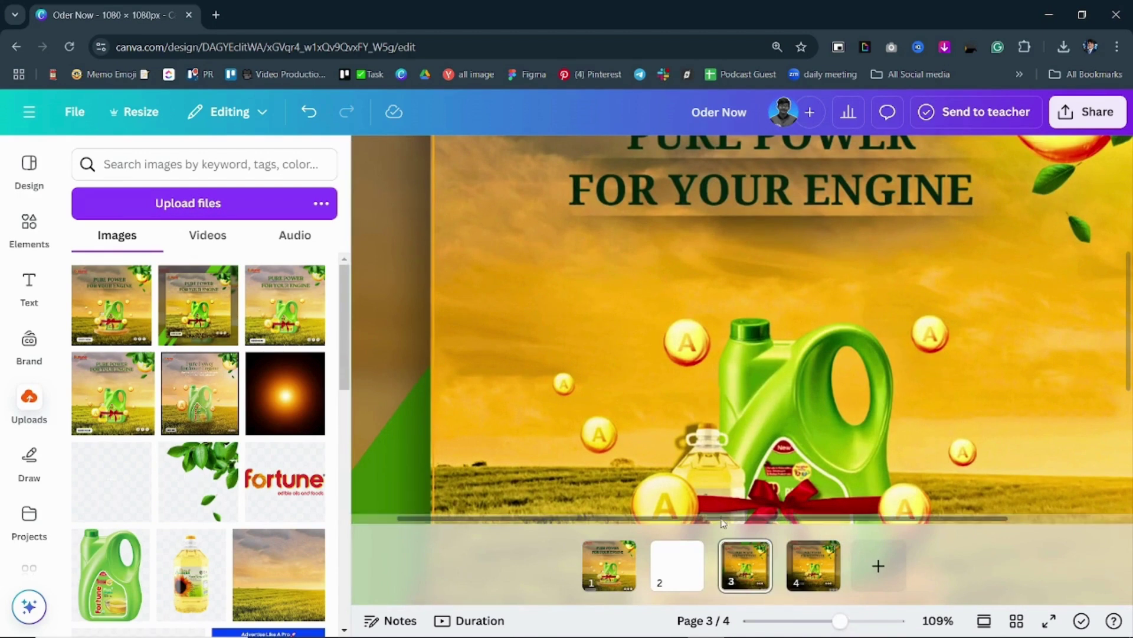
left_click_drag(726, 522, 865, 524)
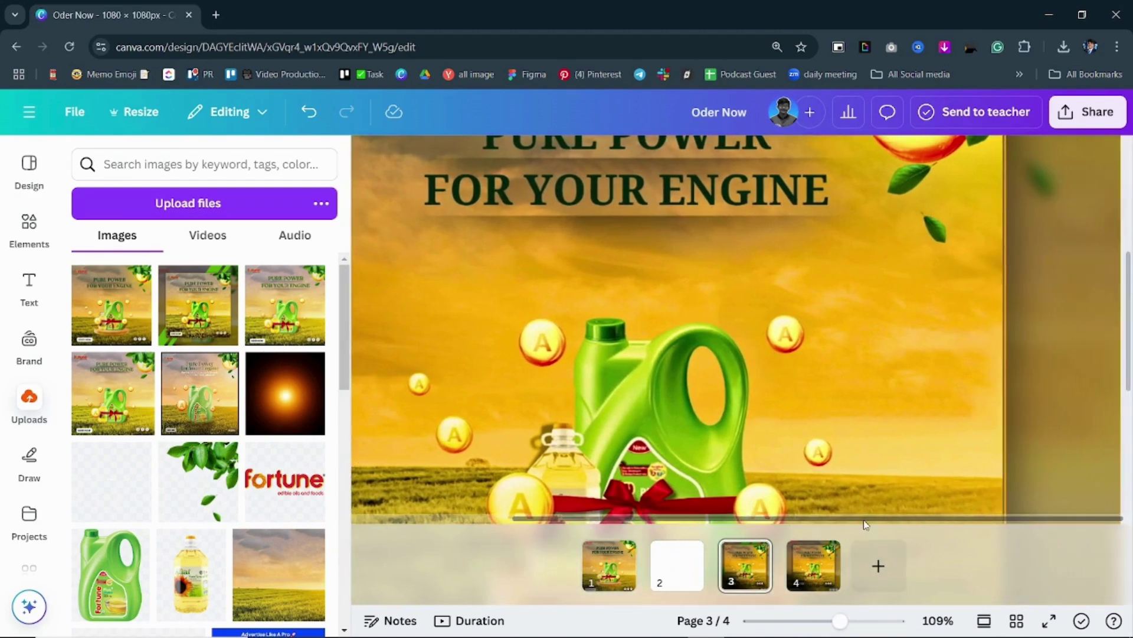
left_click(1003, 361)
left_click_drag(1002, 362, 1004, 364)
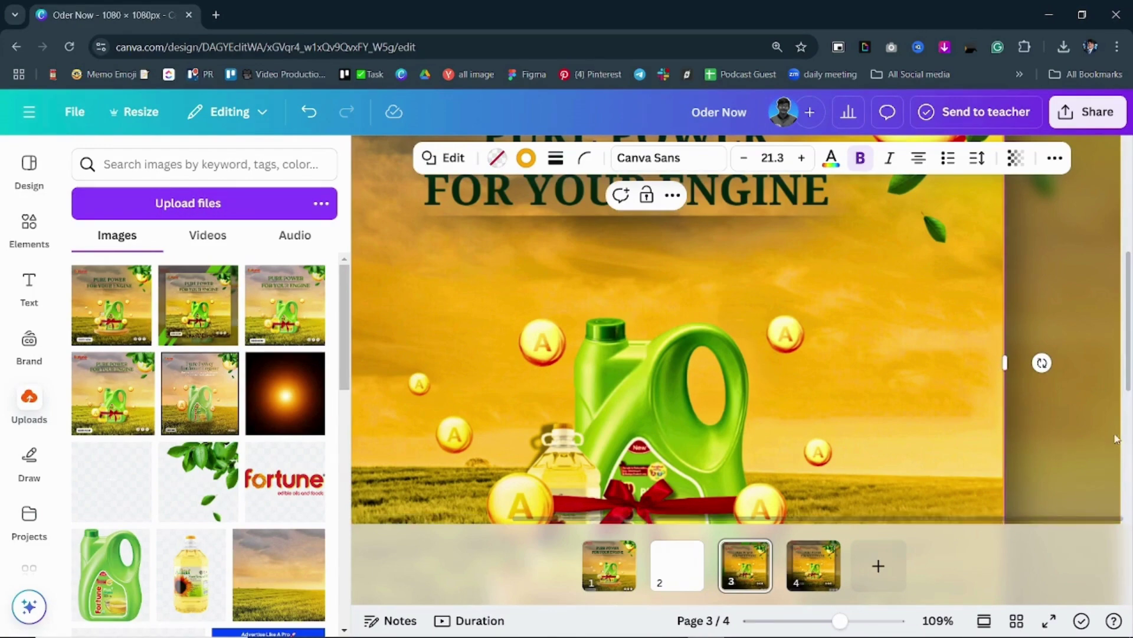
scroll(1116, 438, "down", 5)
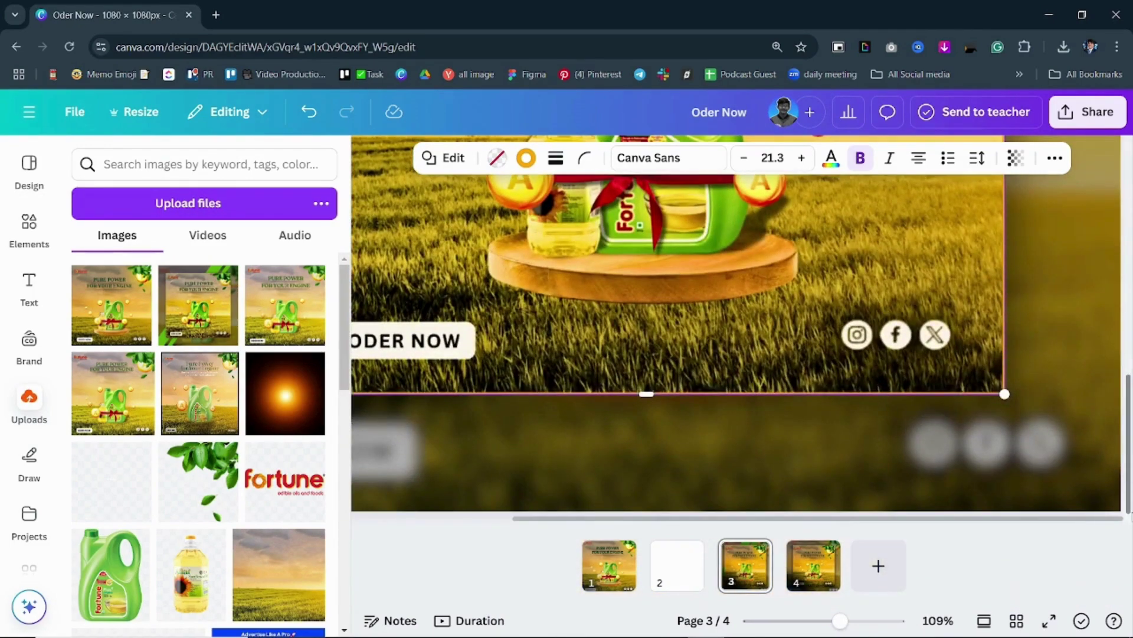
scroll(728, 336, "up", 10)
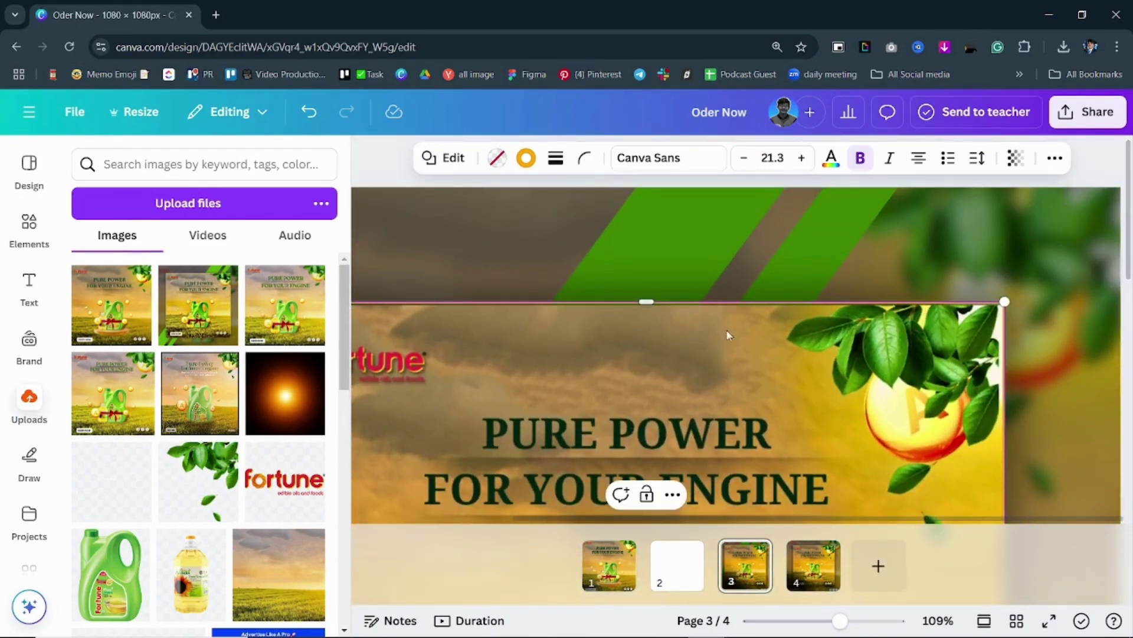
left_click_drag(648, 304, 642, 301)
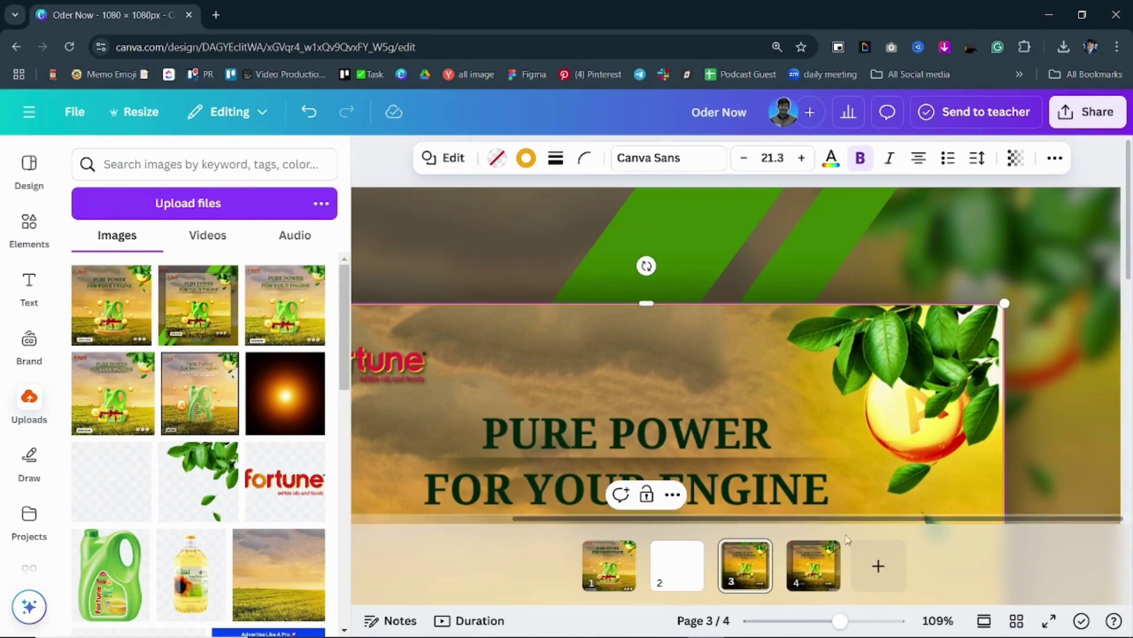
scroll(850, 522, "left", 3)
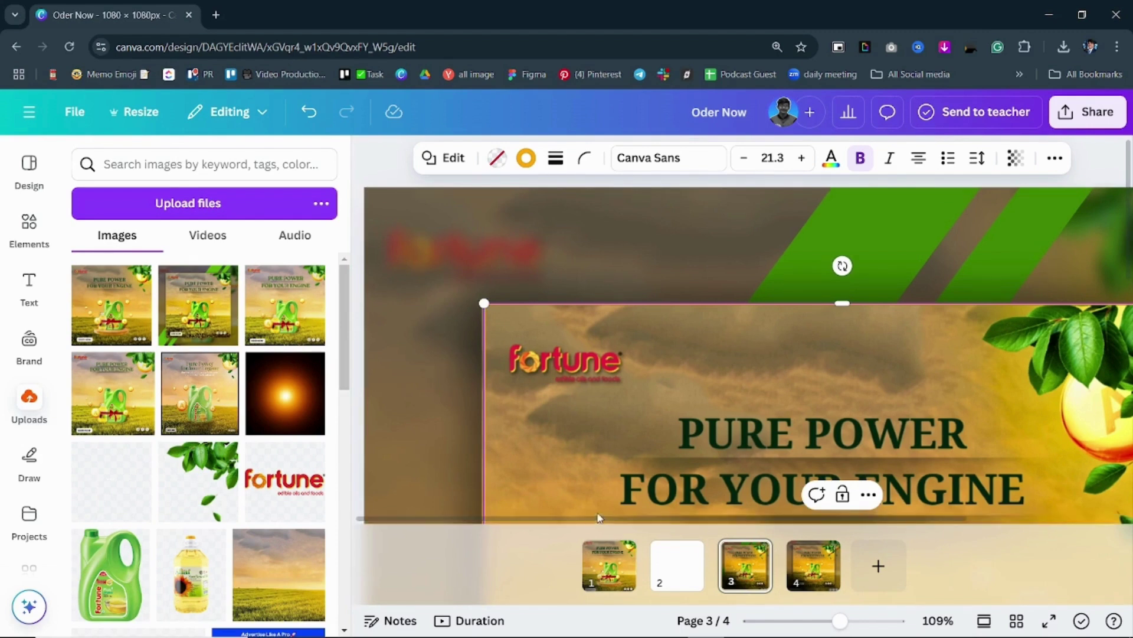
left_click_drag(845, 629, 796, 622)
left_click(924, 444)
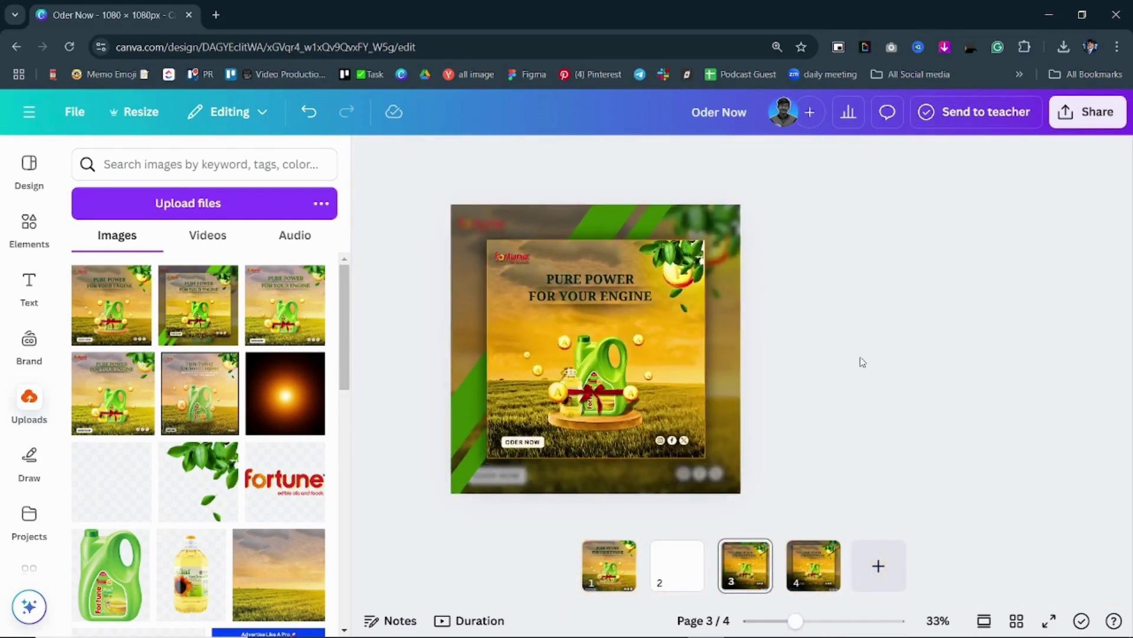
Step: Duplicate the orange frame, move the copy to the page's upper-left corner and enlarge it to outline the whole page
left_click(542, 321)
left_click(598, 206)
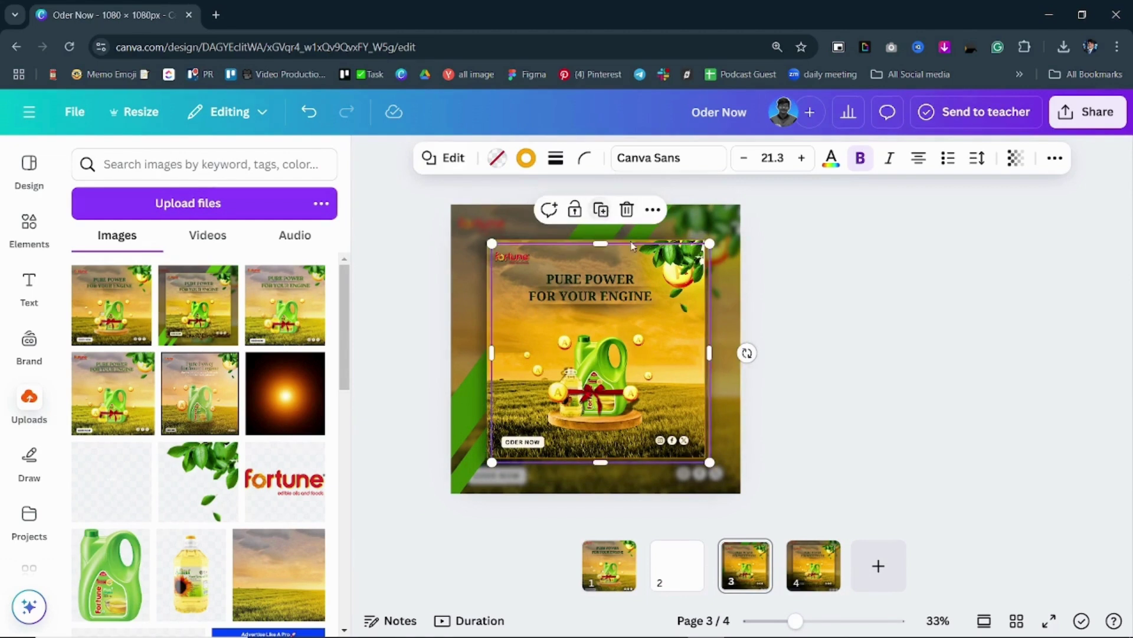
left_click_drag(609, 327, 569, 289)
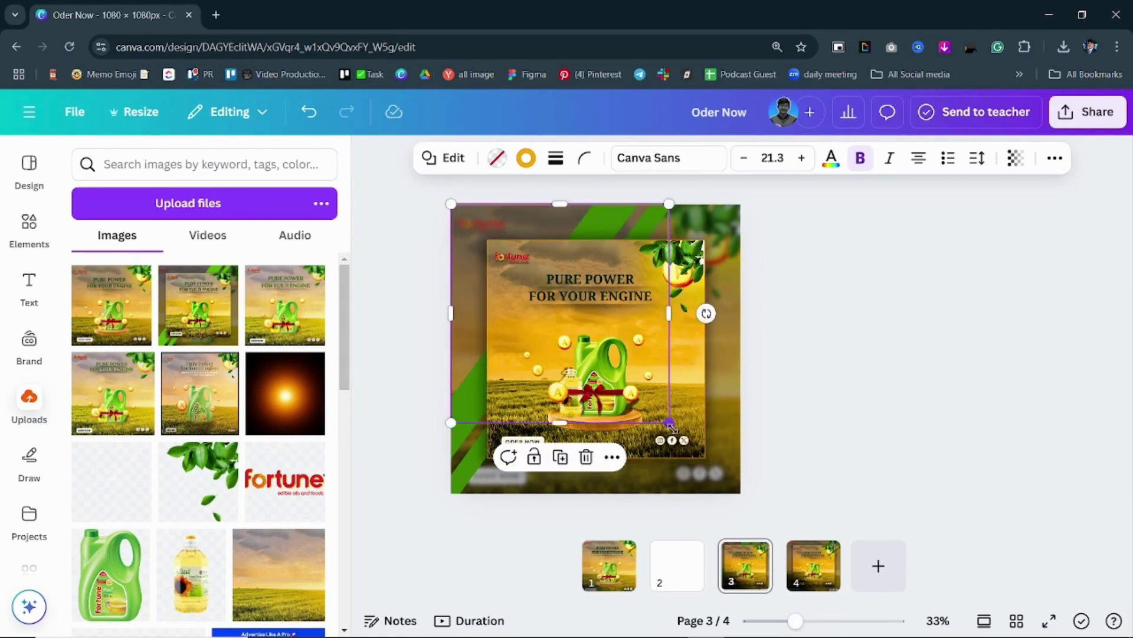
left_click_drag(669, 422, 741, 493)
left_click(851, 399)
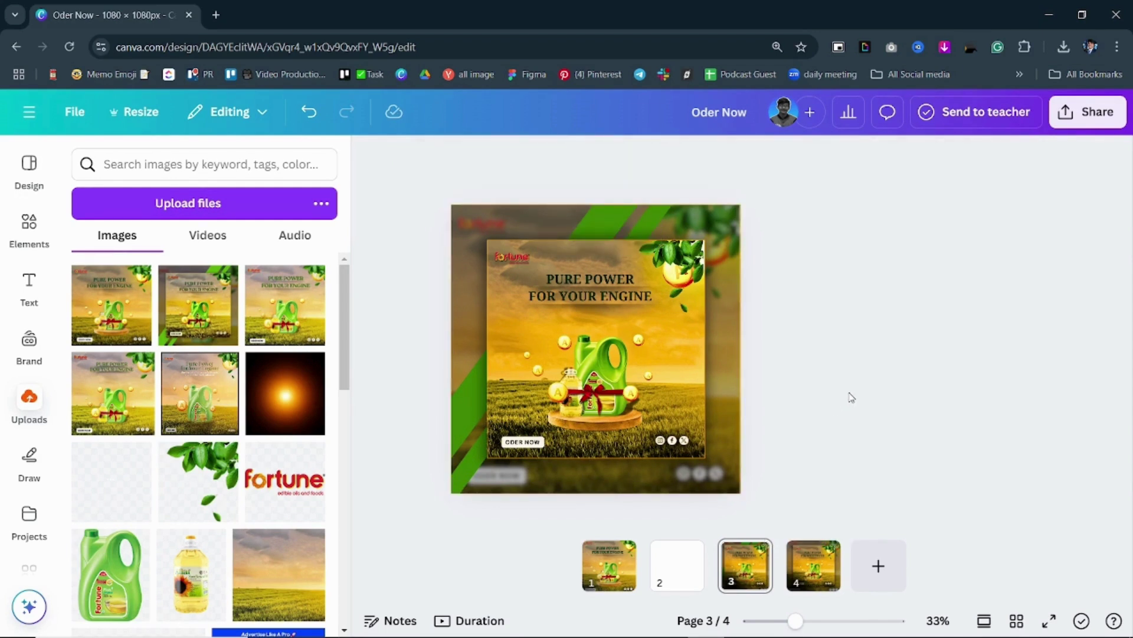
Step: Add the uploaded leaf branch image, enlarge and rotate it, and crop it to the loose leaves over the poster's right edge
left_click(210, 489)
left_click_drag(604, 322, 632, 351)
left_click_drag(689, 379, 740, 318)
left_click_drag(703, 353, 696, 317)
left_click(683, 283)
left_click(687, 229)
left_click_drag(733, 363, 696, 328)
left_click(795, 321)
Step: Refine the leaf image's crop and rotation so only two leaves sit near the poster's right edge, below the fruit
left_click(713, 348)
left_click_drag(662, 399, 641, 397)
left_click_drag(706, 298, 717, 274)
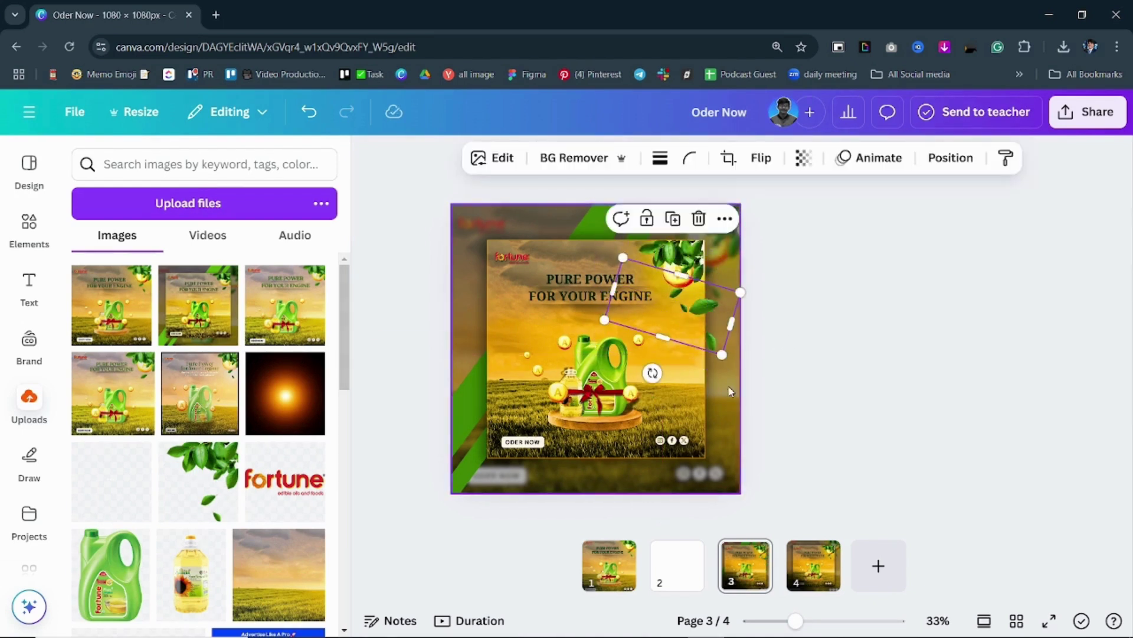
left_click_drag(653, 372, 675, 375)
left_click_drag(703, 288, 672, 267)
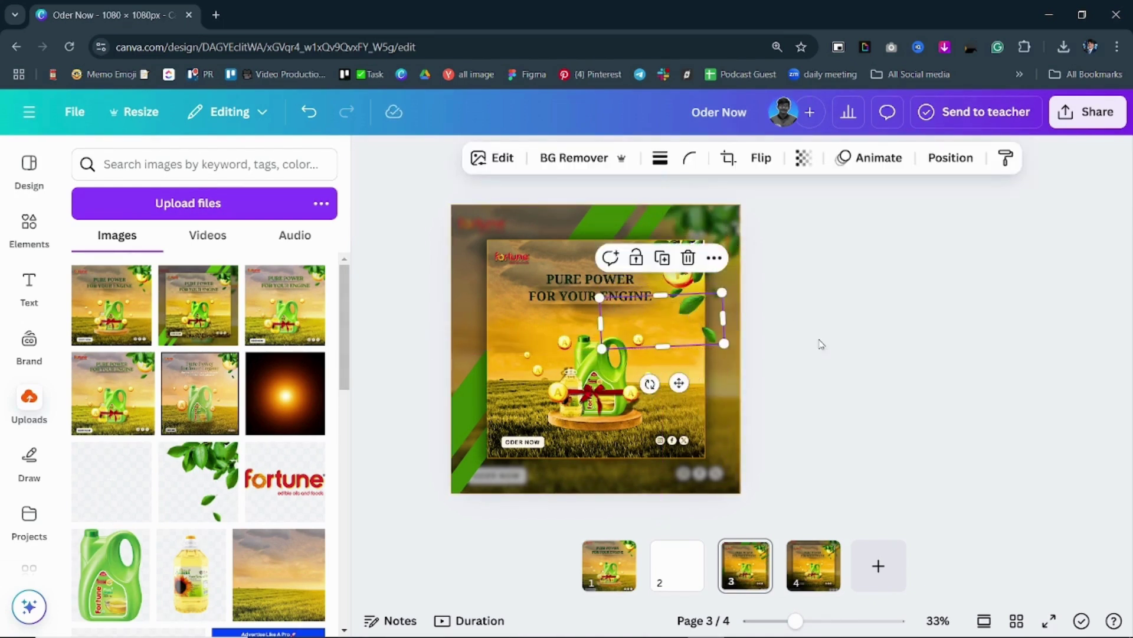
left_click(917, 363)
Step: Duplicate the leaf image, placing one copy over the poster's left edge and another at its lower-left corner
left_click(694, 326)
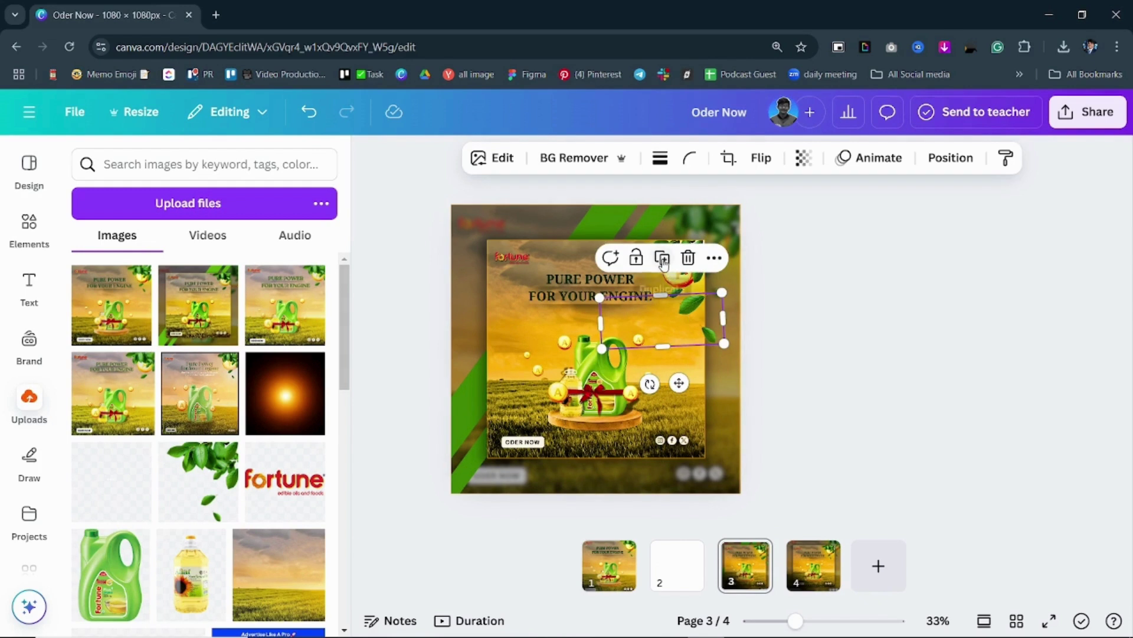
left_click_drag(685, 334, 499, 450)
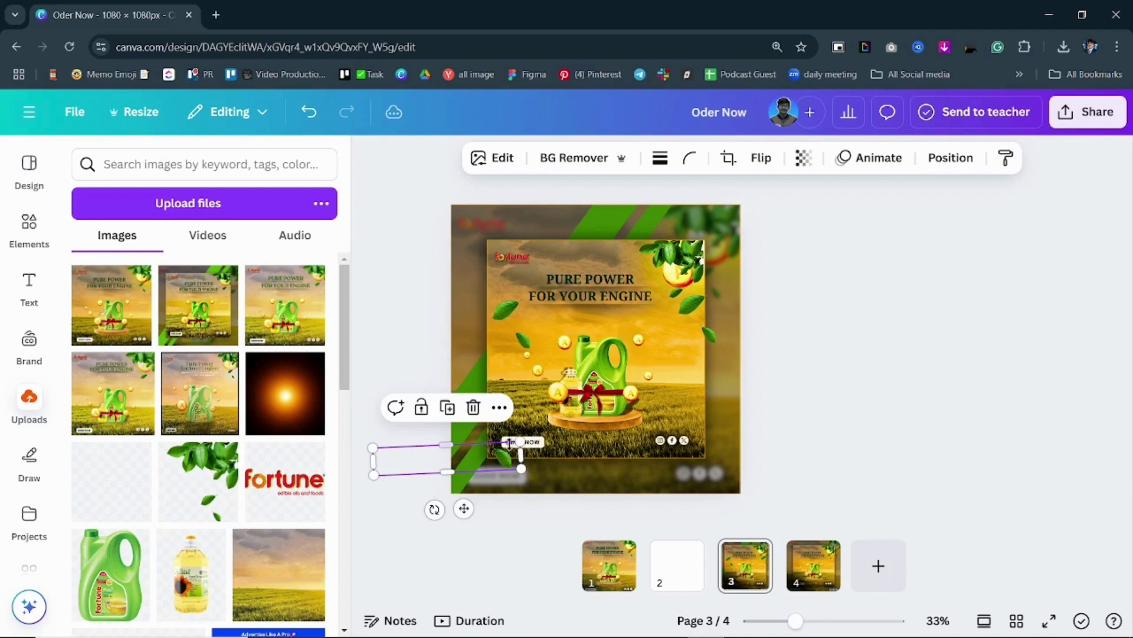
left_click(881, 345)
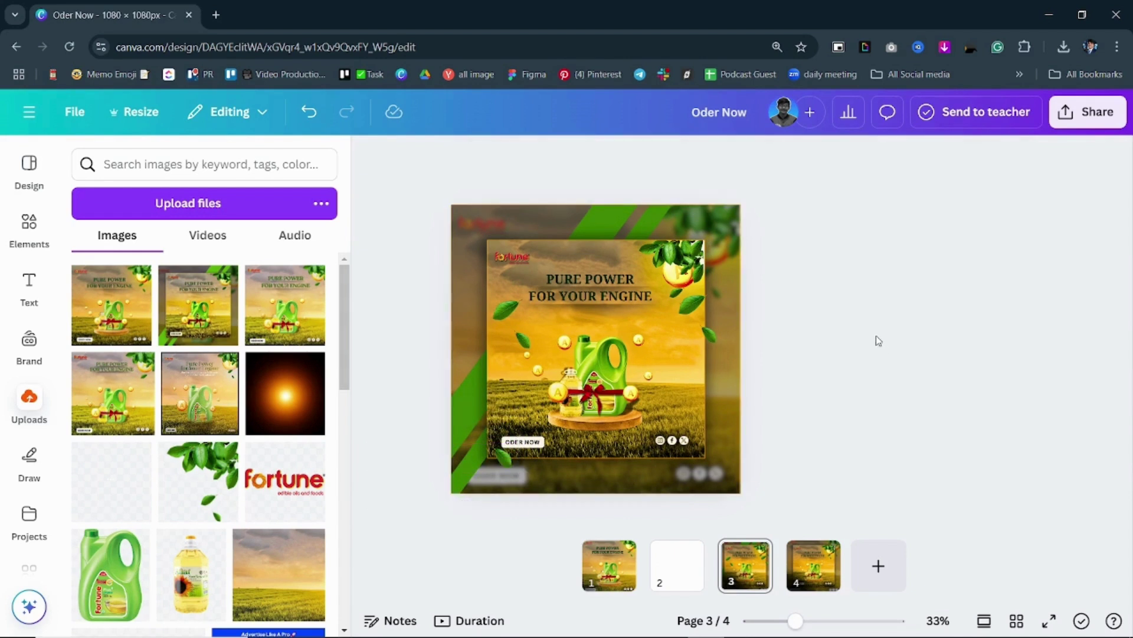
Step: Crop both leaf copies tightly to a single leaf and position them across the poster's left edge and lower-left corner
left_click(509, 322)
mouse_move(509, 322)
left_mouse_down()
mouse_move(489, 305)
mouse_move(498, 320)
mouse_move(466, 333)
mouse_move(466, 318)
mouse_move(418, 310)
mouse_move(495, 310)
left_mouse_up()
left_click(512, 461)
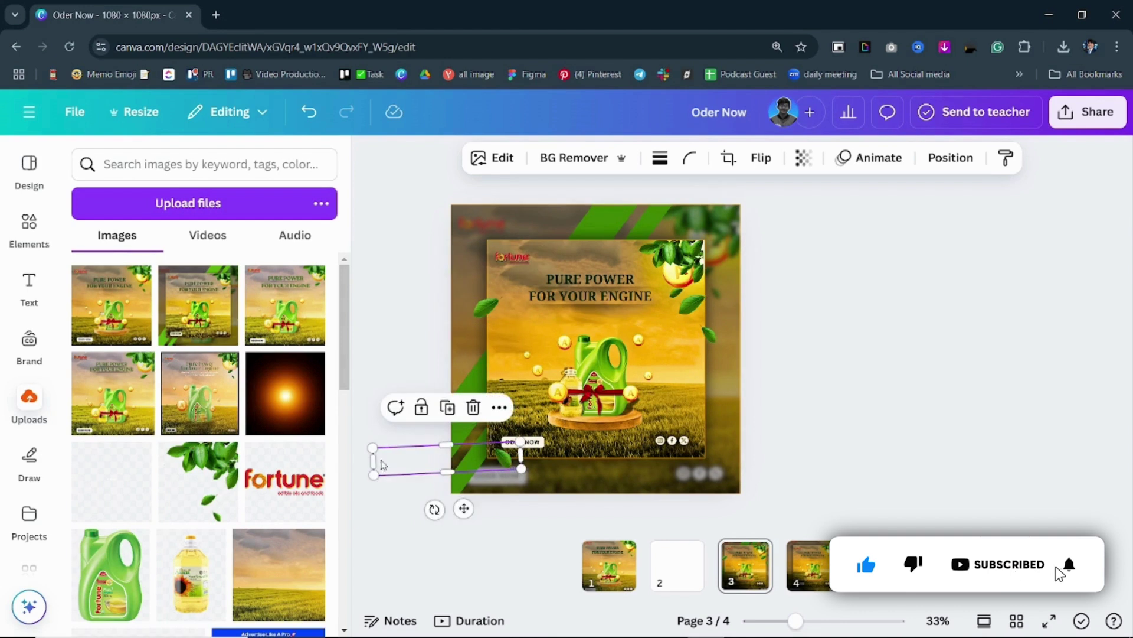
left_click_drag(374, 461, 476, 433)
left_click(964, 367)
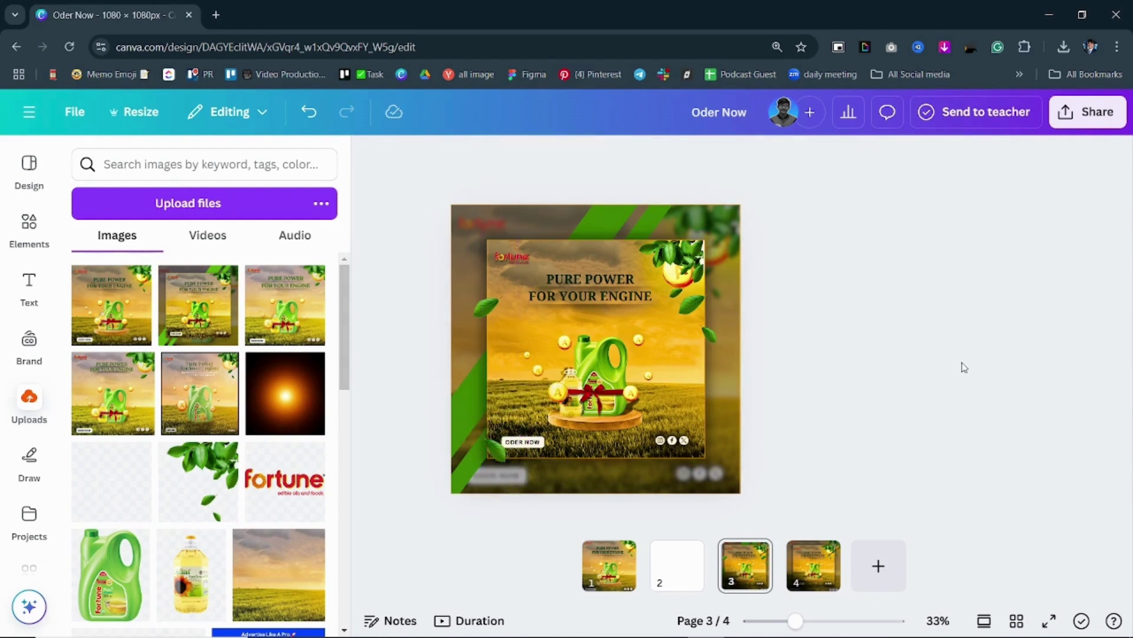
left_click(485, 466)
left_click(876, 345)
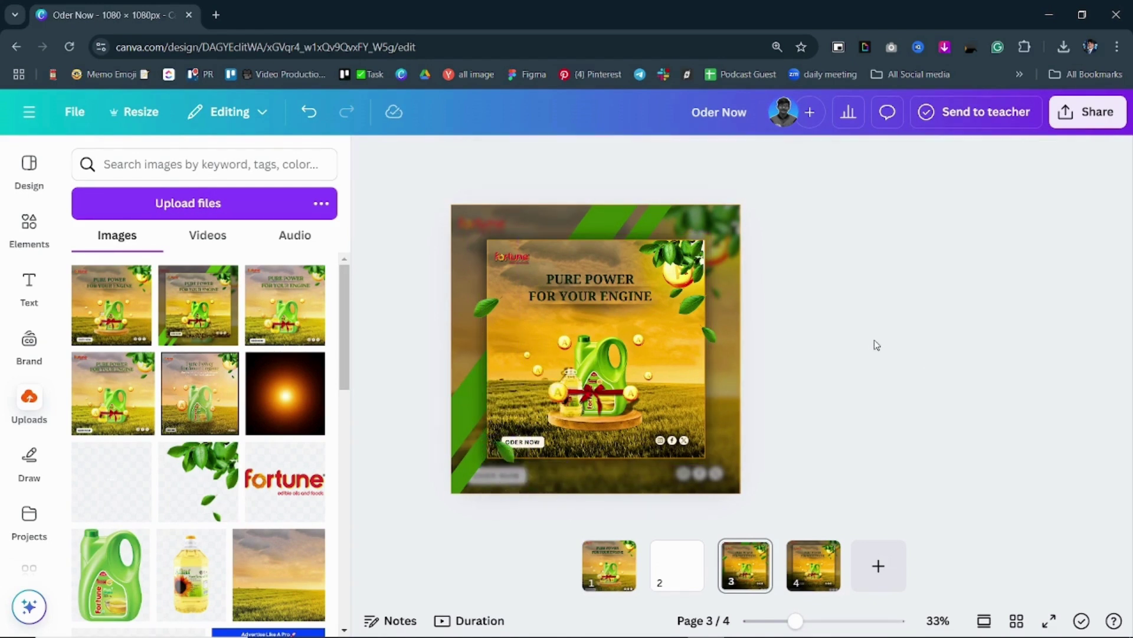
Step: Apply the Drop shadow effect to the lower-left leaf, the left-edge leaf and the pair of leaves on the right
left_click(507, 444)
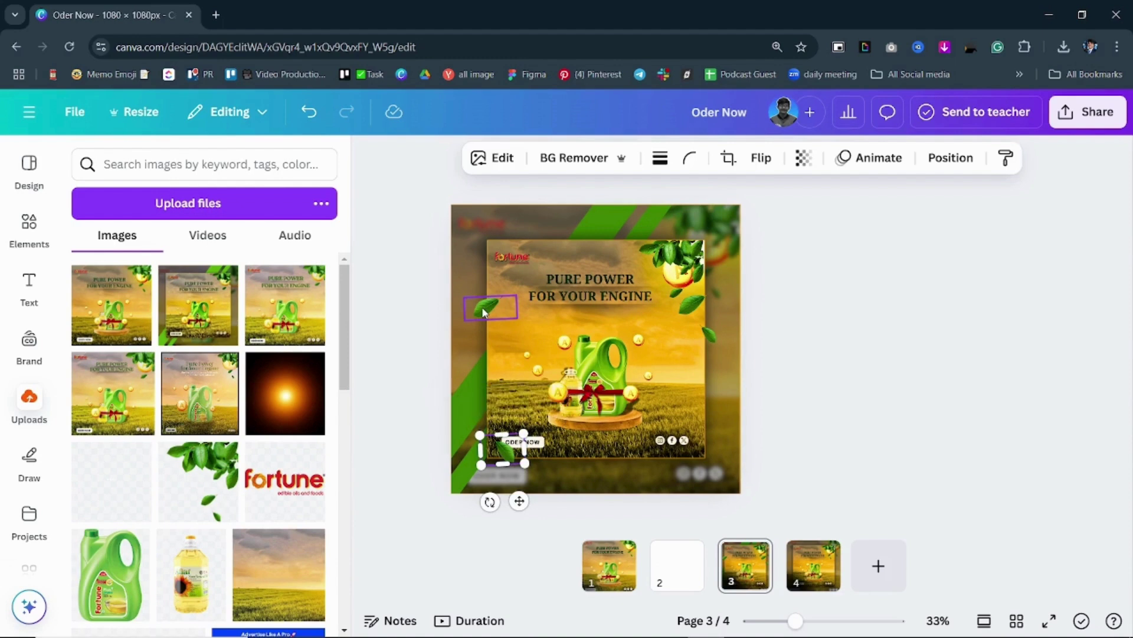
left_click(492, 157)
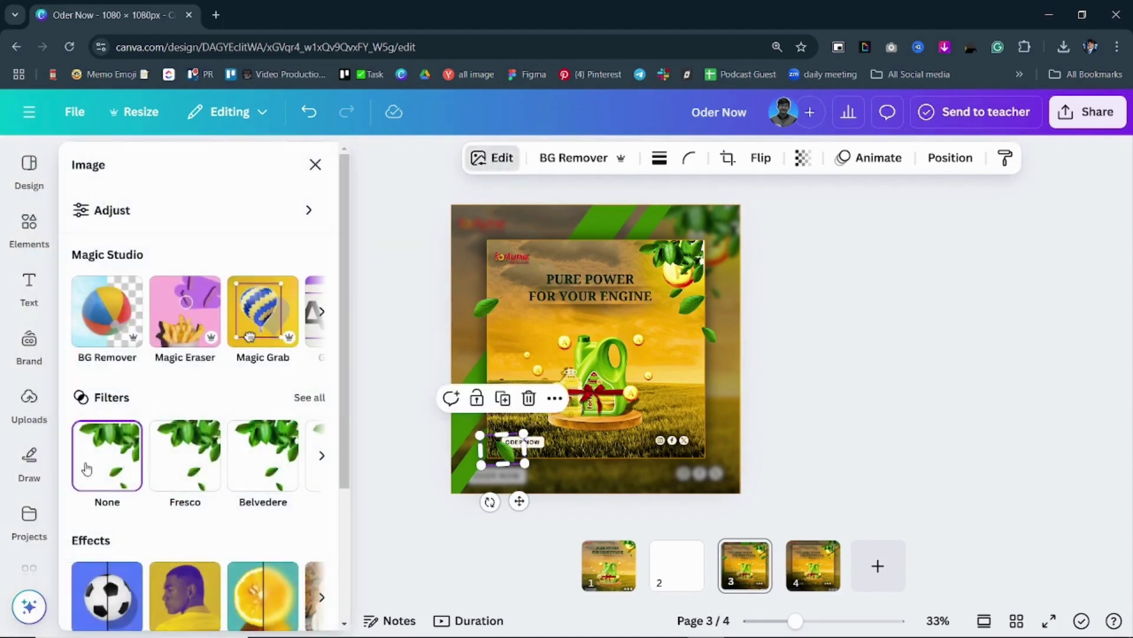
left_click(106, 593)
left_click(198, 363)
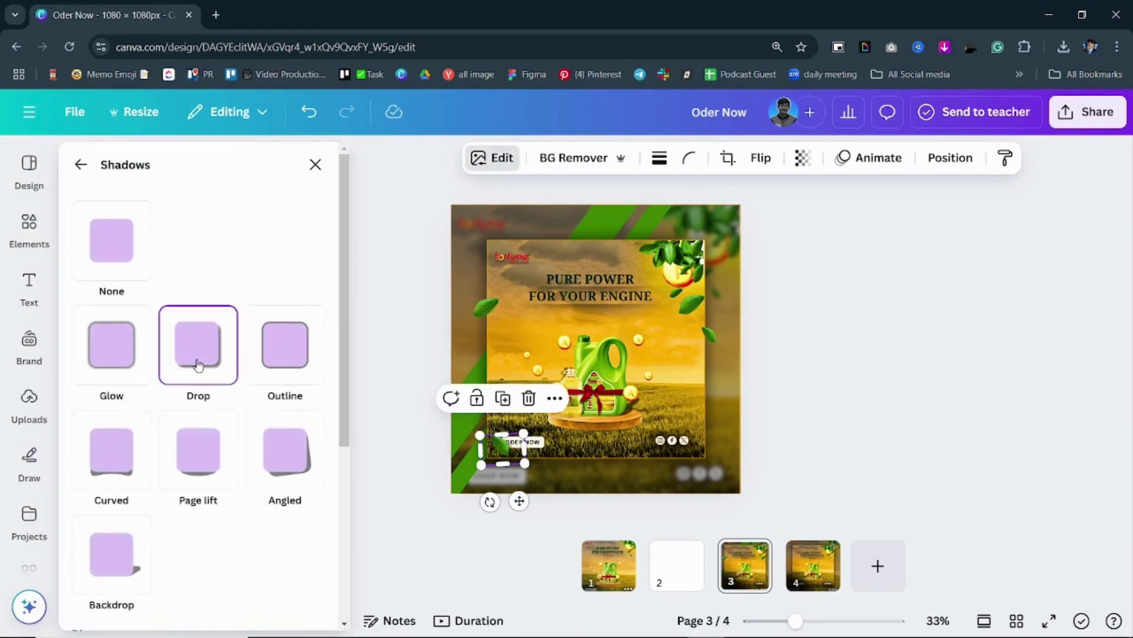
left_click(478, 316)
left_click(184, 357)
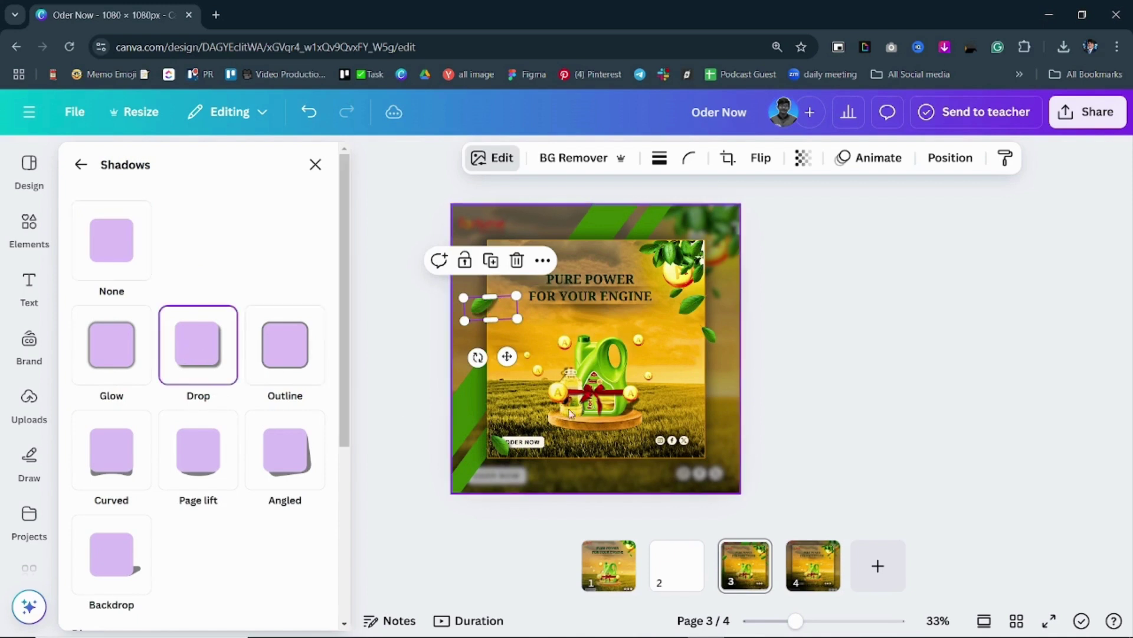
left_click(709, 321)
left_click(184, 347)
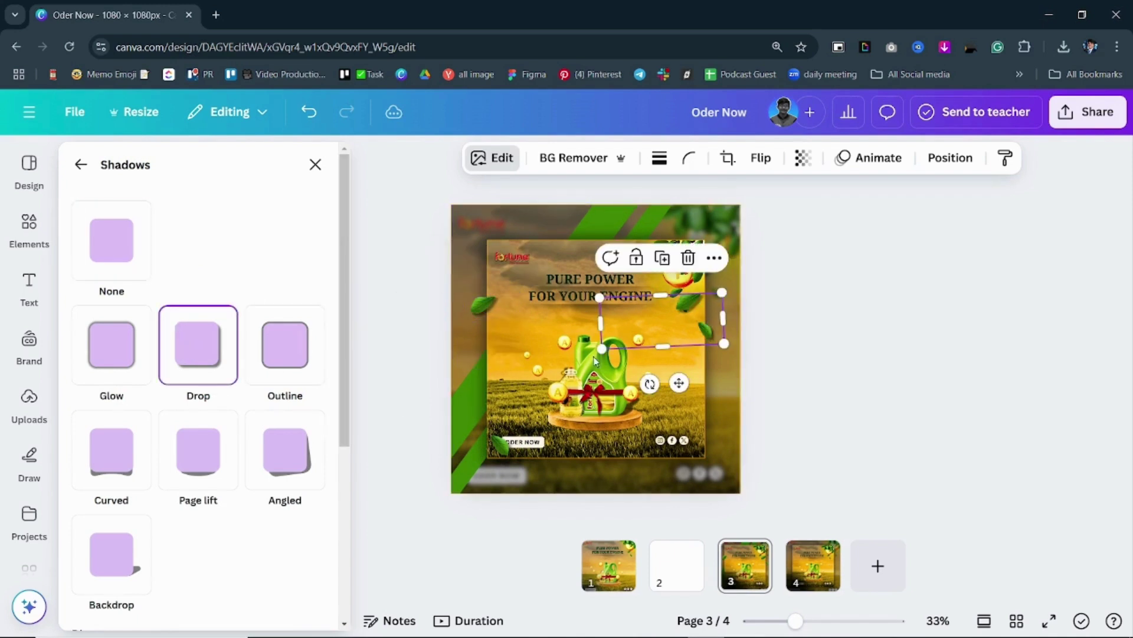
Step: Deselect the leaves and present the finished page full screen to review the design
left_click(863, 404)
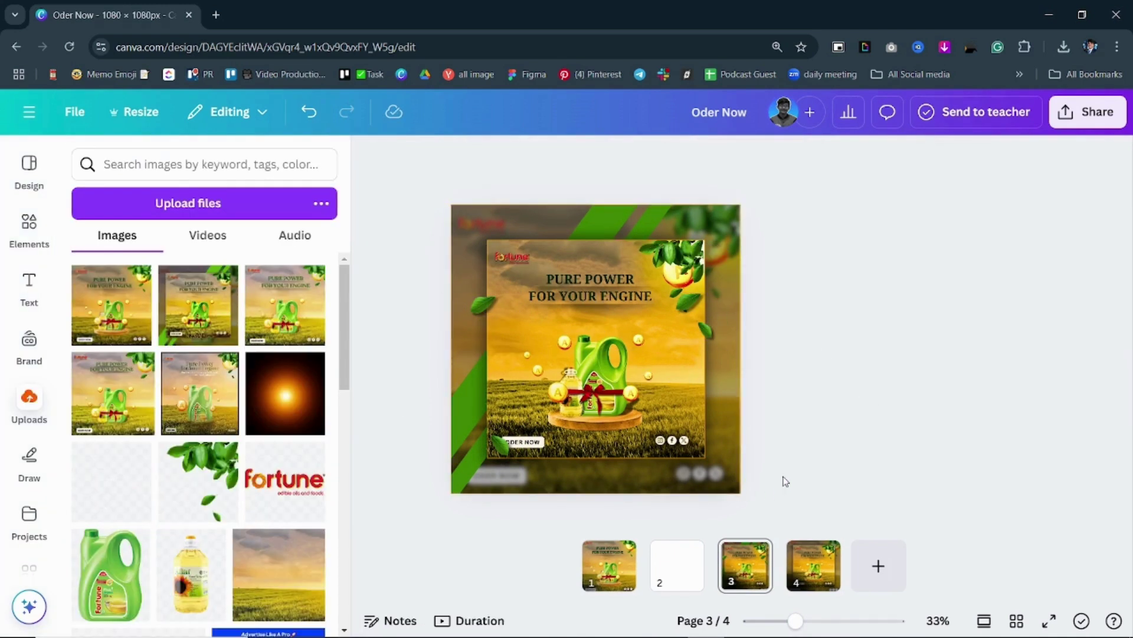
left_click(1049, 620)
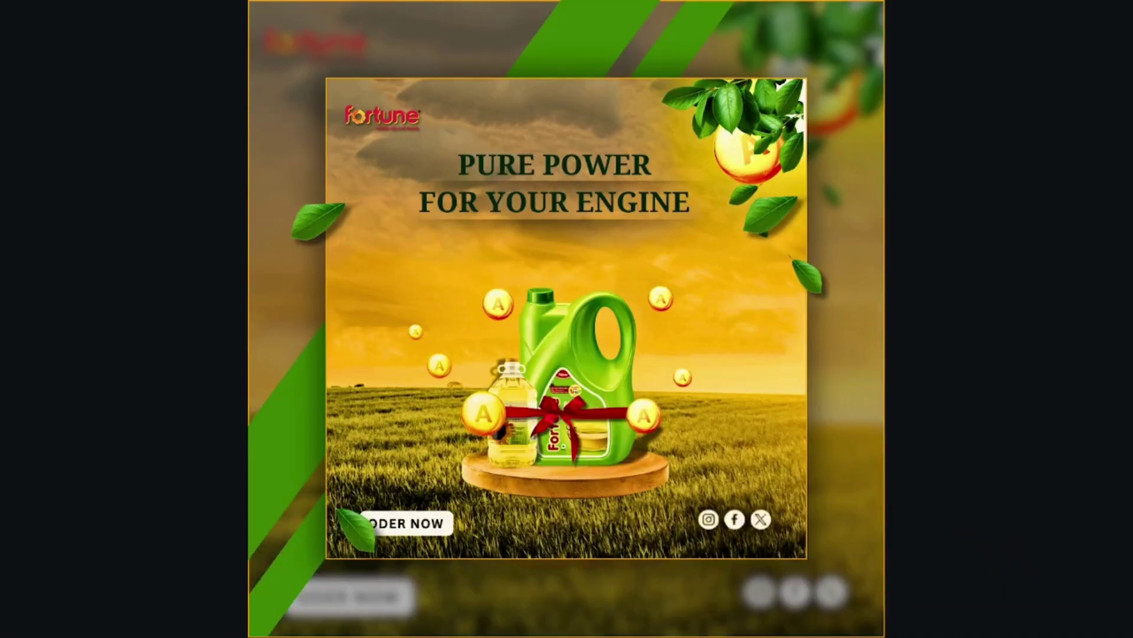